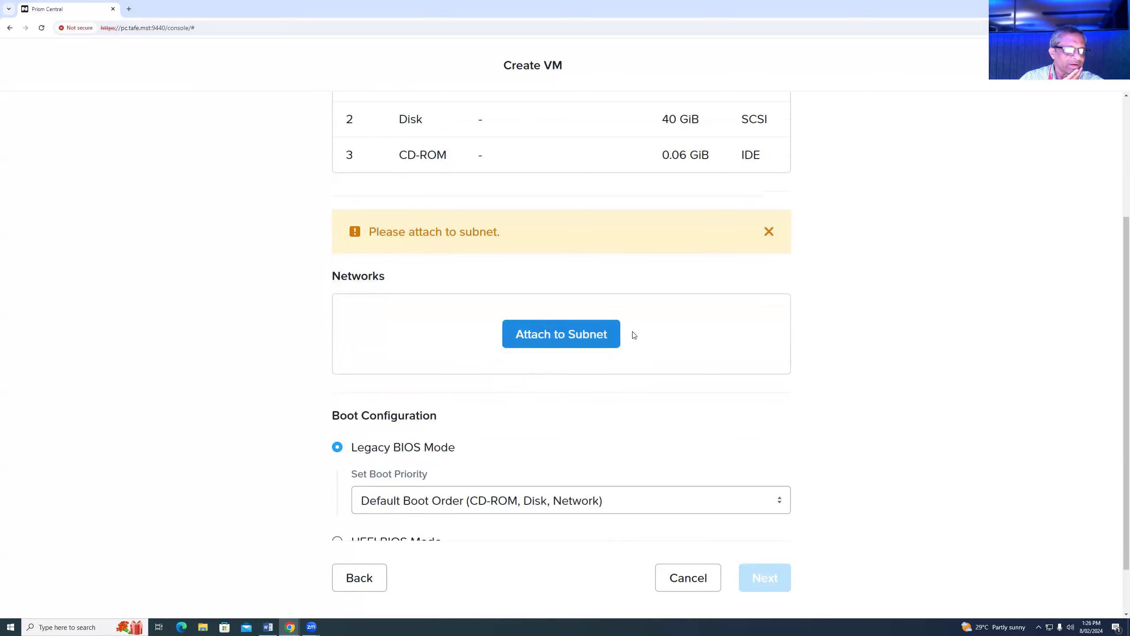
- Attach the new VM to subnet vlan.br0 (172.17.124.0) on VLAN 0, left Connected
{"action": "left_click", "coordinate": [579, 337]}
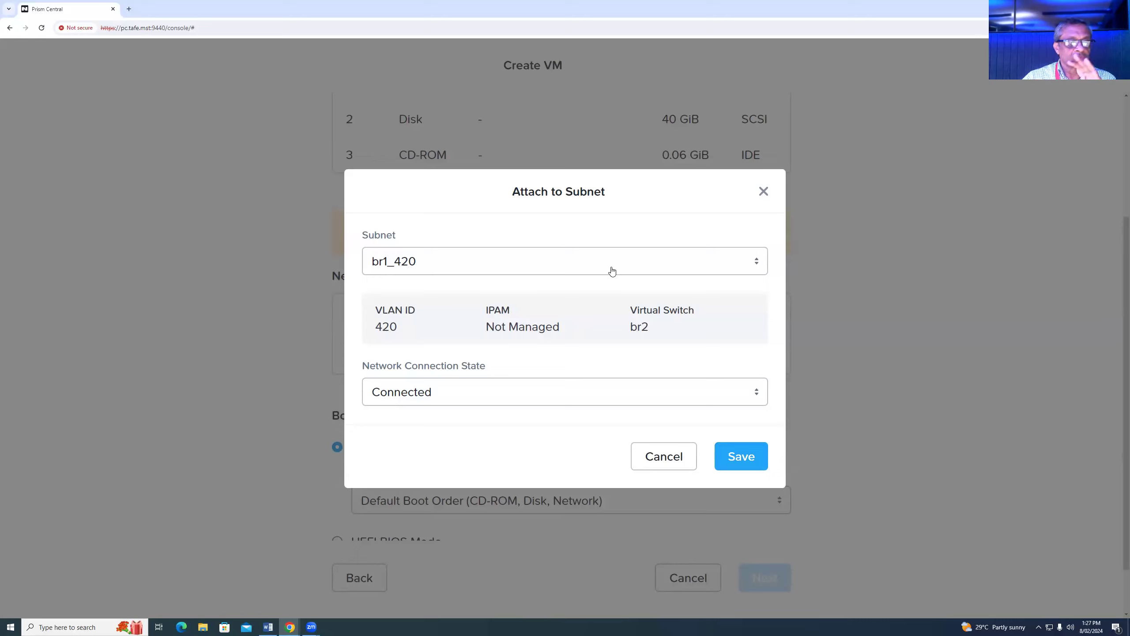
{"action": "left_click", "coordinate": [757, 263]}
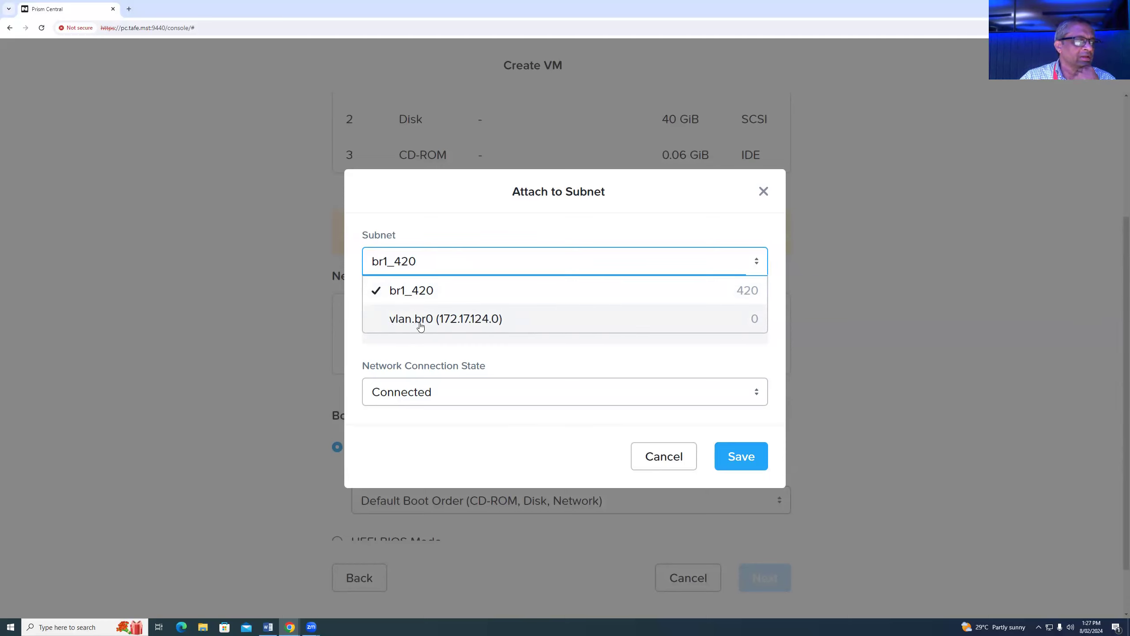
{"action": "left_click", "coordinate": [481, 320]}
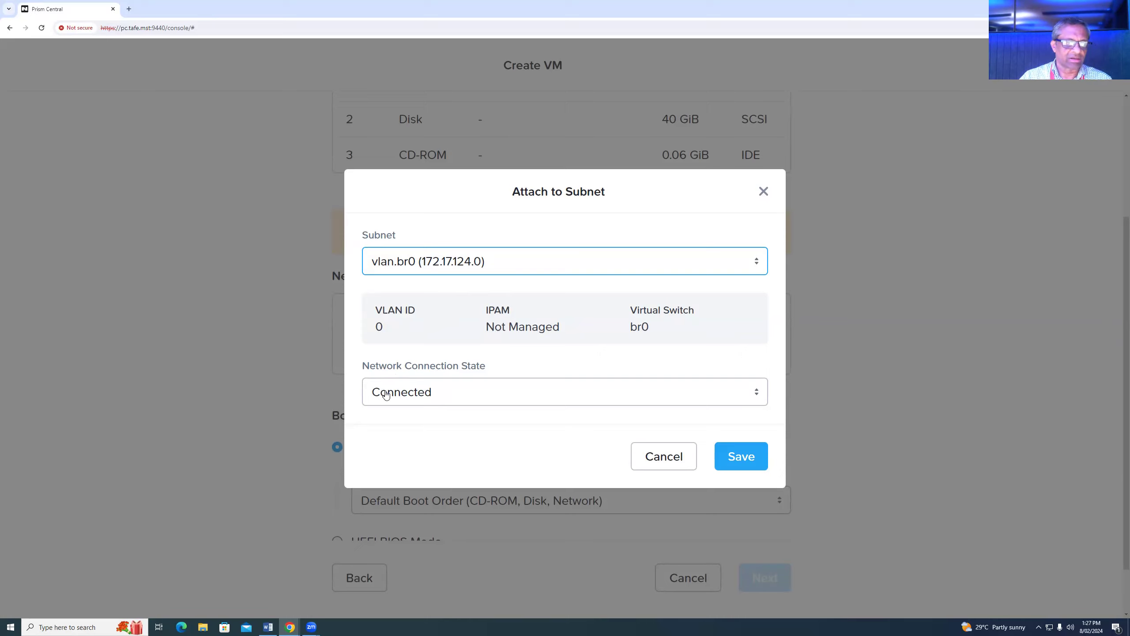
{"action": "left_click", "coordinate": [755, 392]}
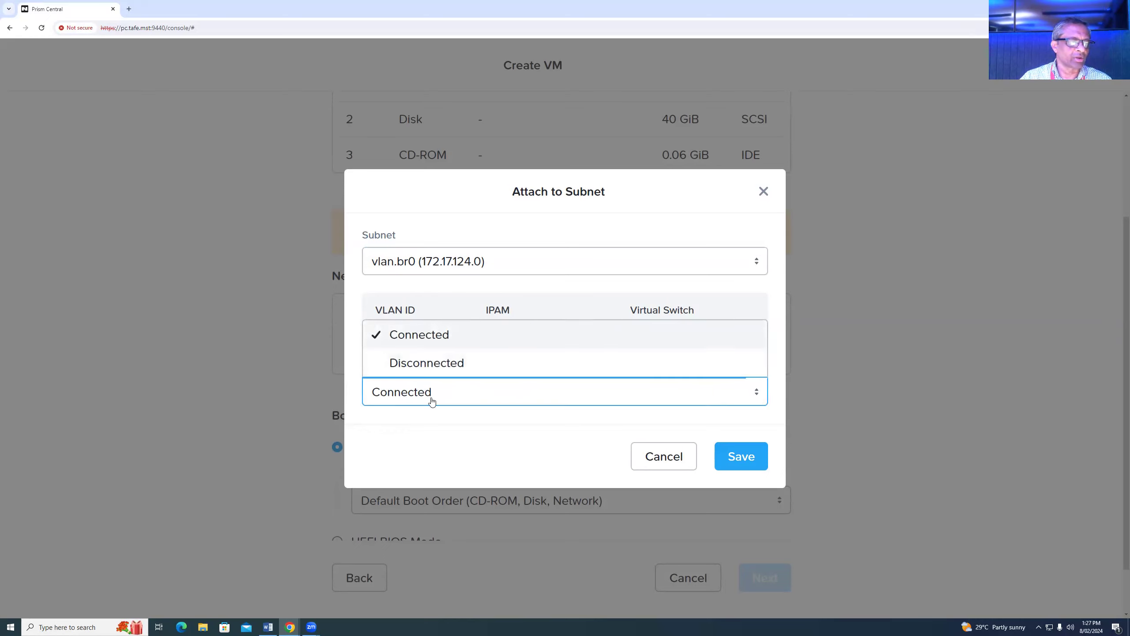
{"action": "left_click", "coordinate": [475, 461]}
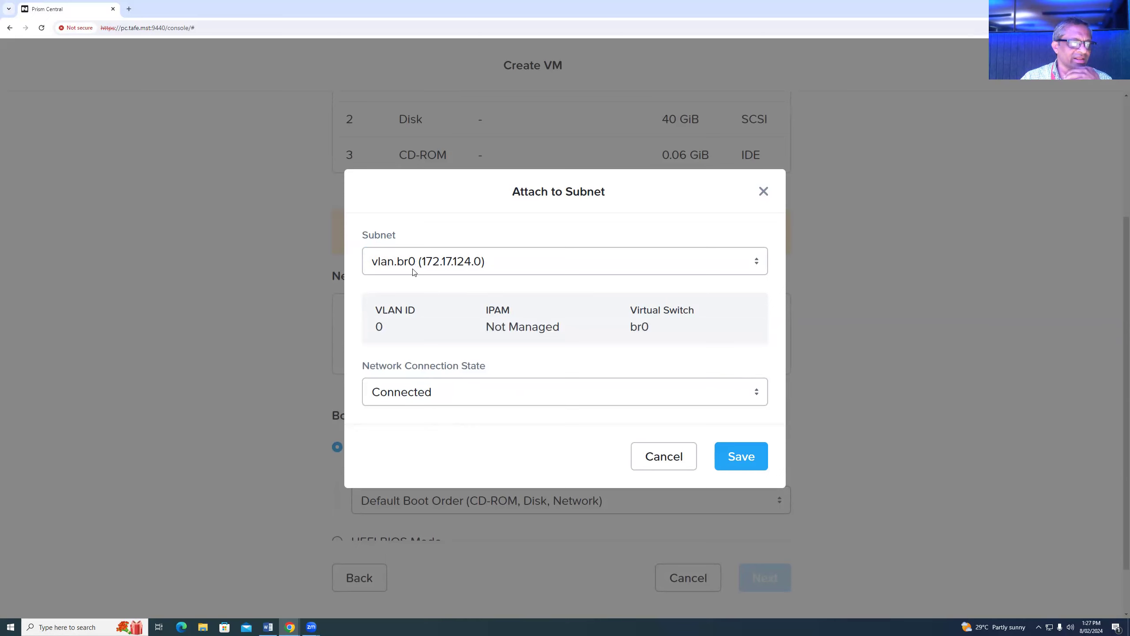
{"action": "left_click", "coordinate": [756, 463]}
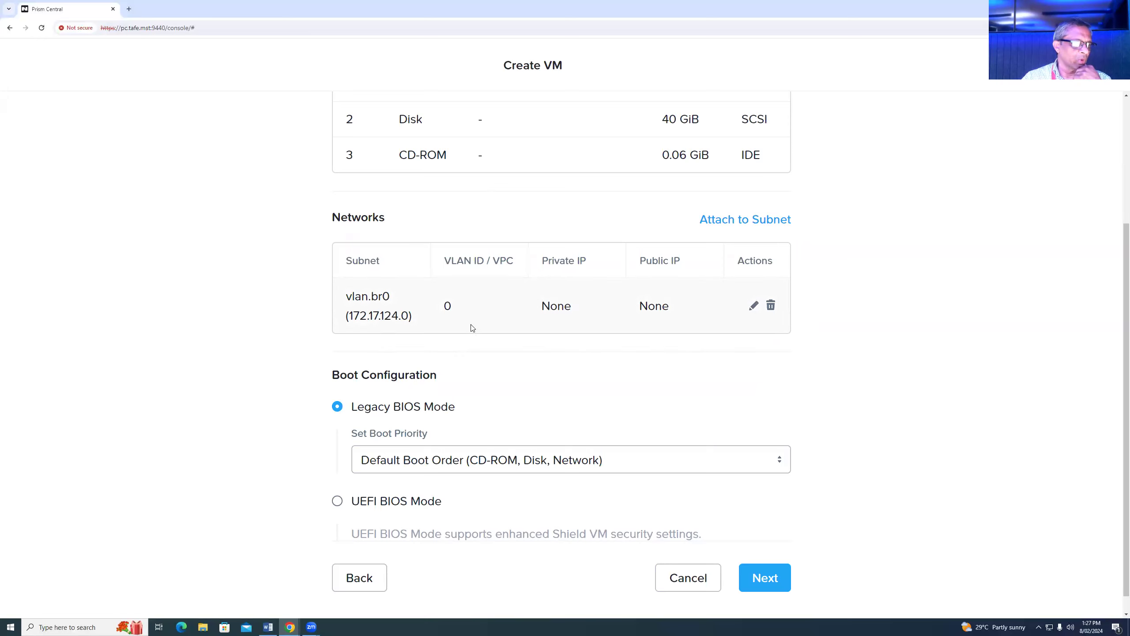
- Advance through Management to Review, check the summary, and create the CG20_Win10 VM
{"action": "scroll", "coordinate": [803, 356], "scroll_direction": "down", "scroll_amount": 1}
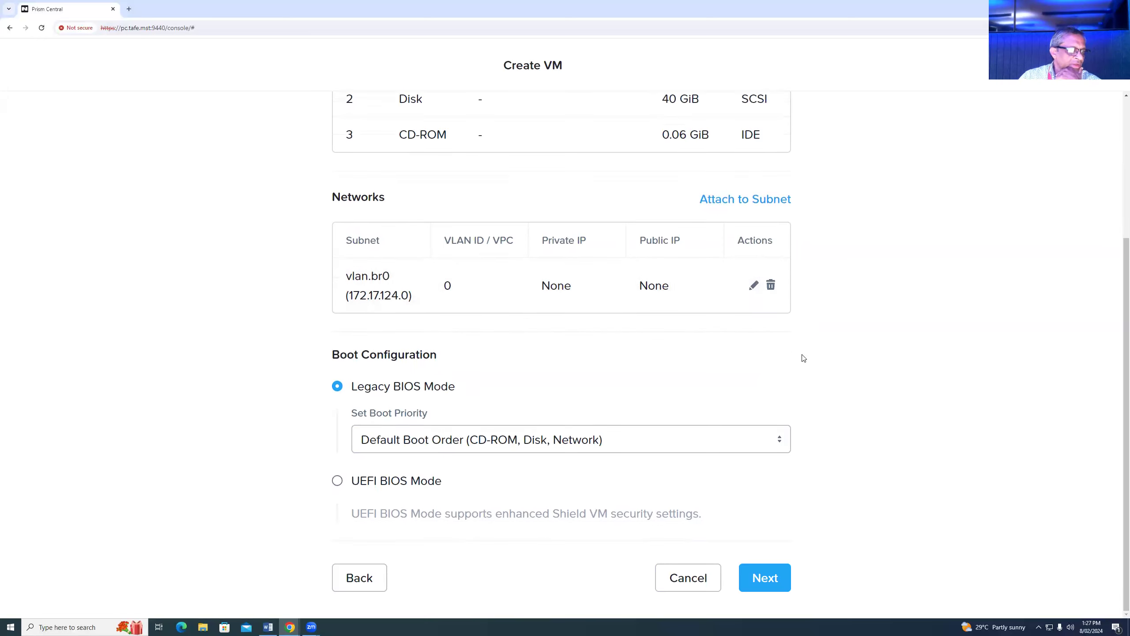
{"action": "scroll", "coordinate": [812, 429], "scroll_direction": "up", "scroll_amount": 4}
{"action": "scroll", "coordinate": [812, 429], "scroll_direction": "down", "scroll_amount": 4}
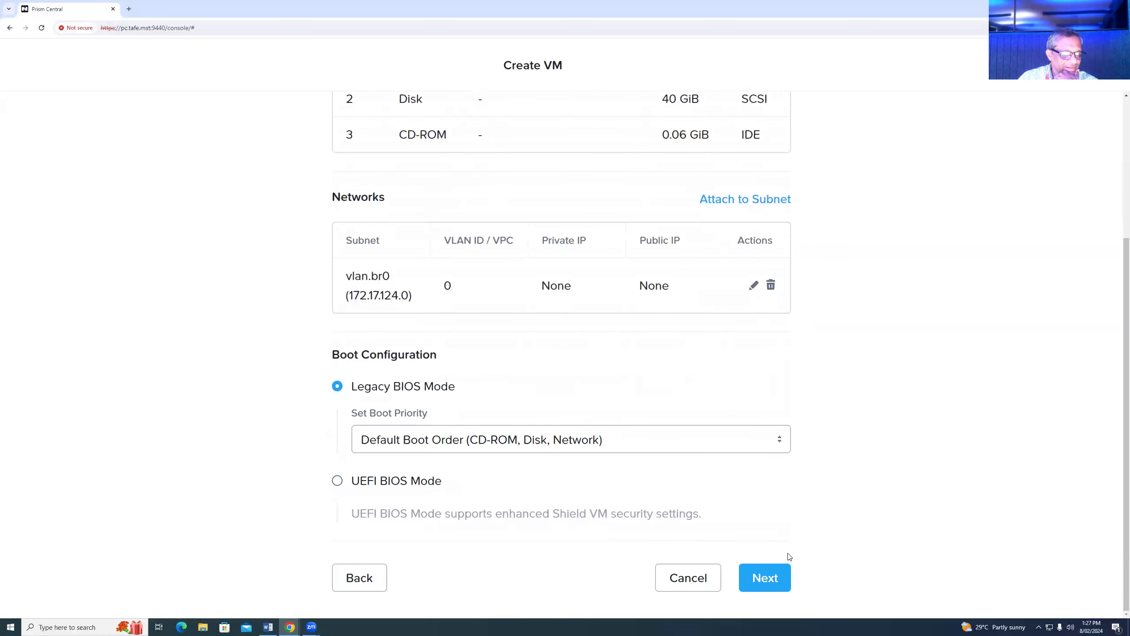
{"action": "left_click", "coordinate": [771, 582]}
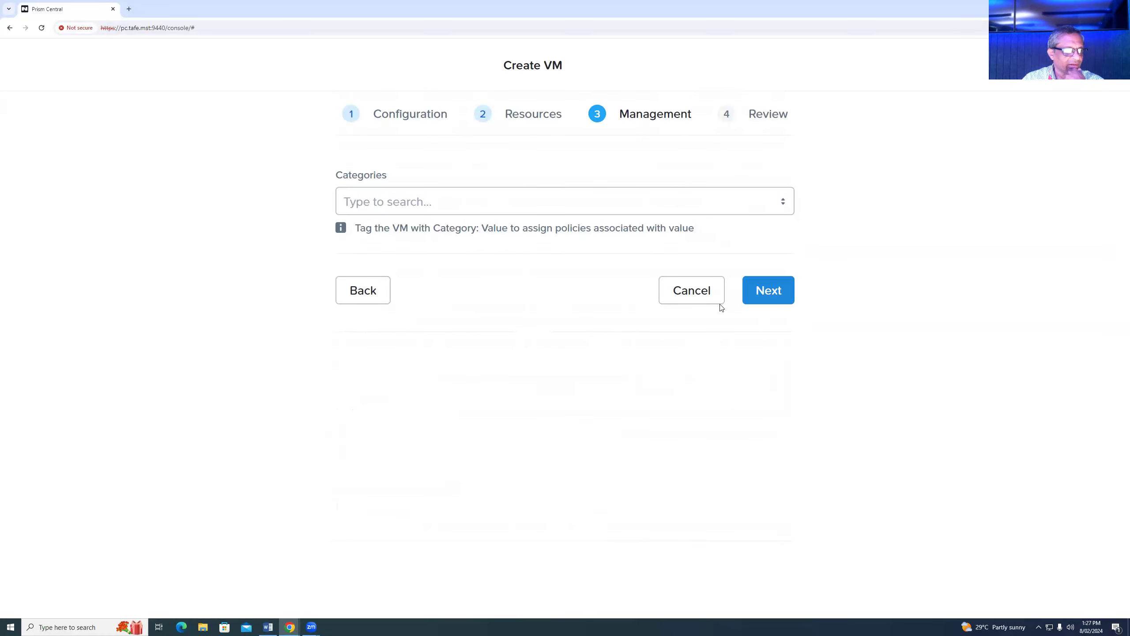
{"action": "left_click", "coordinate": [772, 291]}
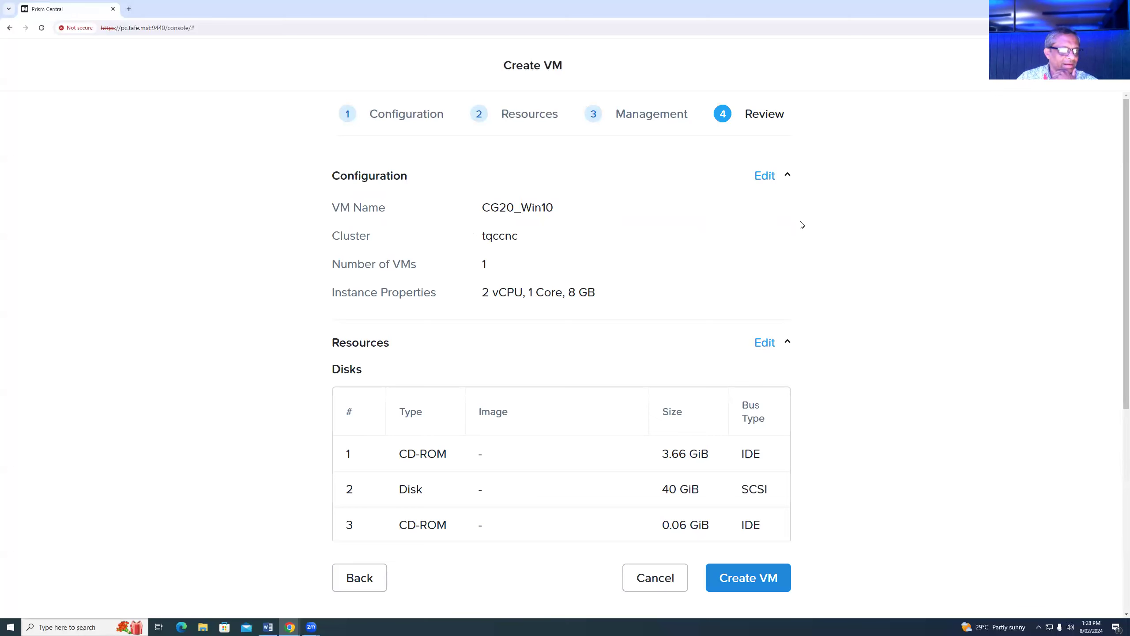
{"action": "scroll", "coordinate": [652, 217], "scroll_direction": "down", "scroll_amount": 1}
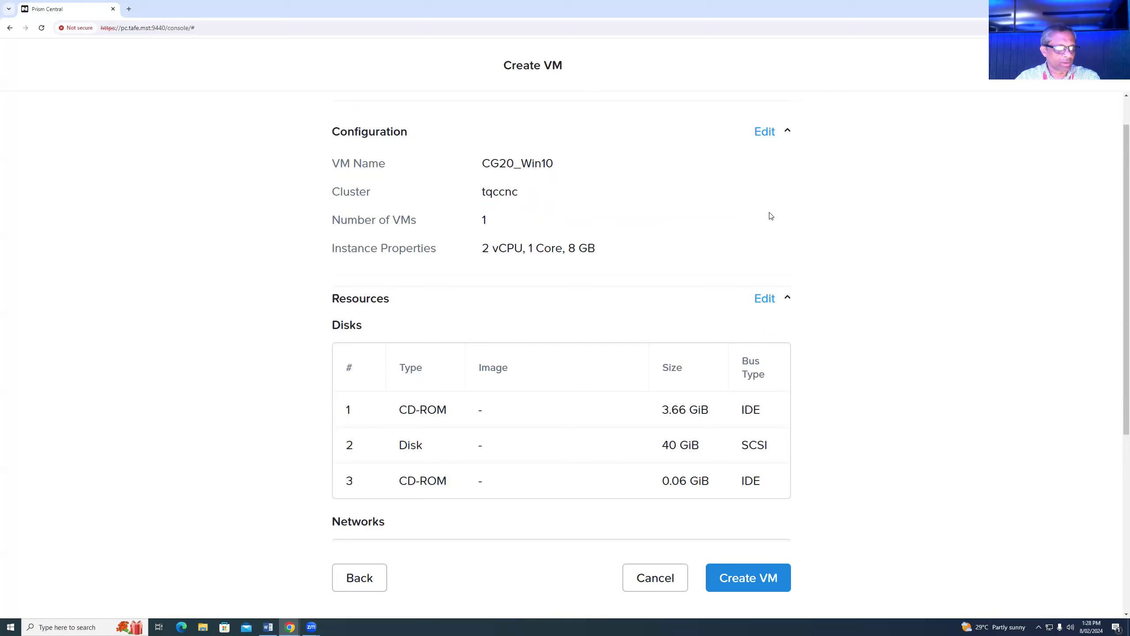
{"action": "scroll", "coordinate": [851, 224], "scroll_direction": "down", "scroll_amount": 2}
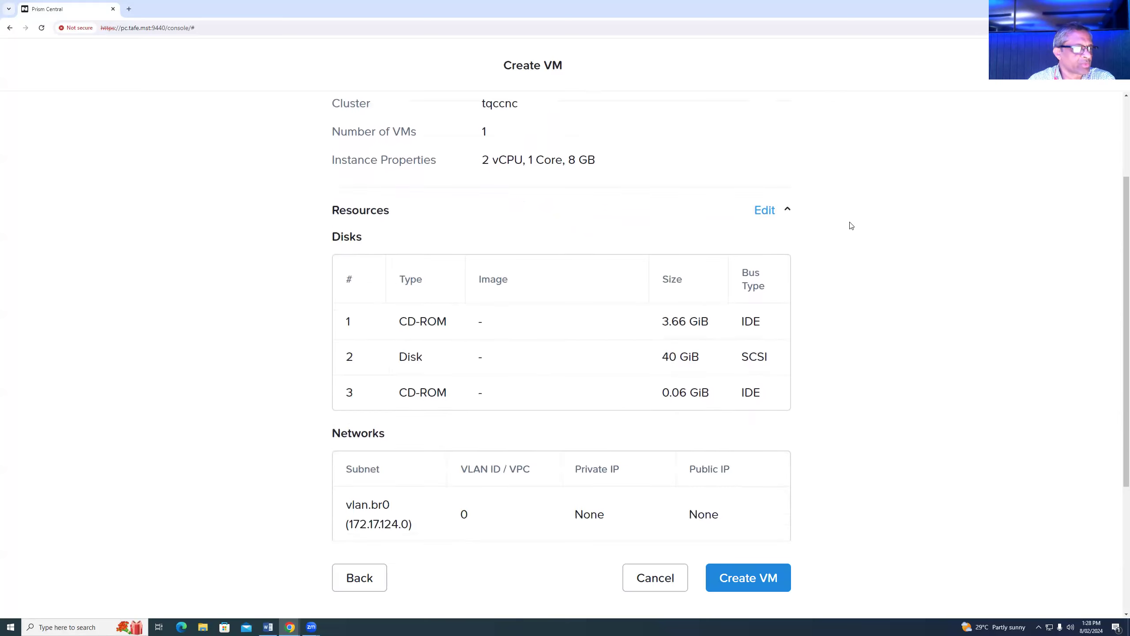
{"action": "scroll", "coordinate": [850, 224], "scroll_direction": "down", "scroll_amount": 5}
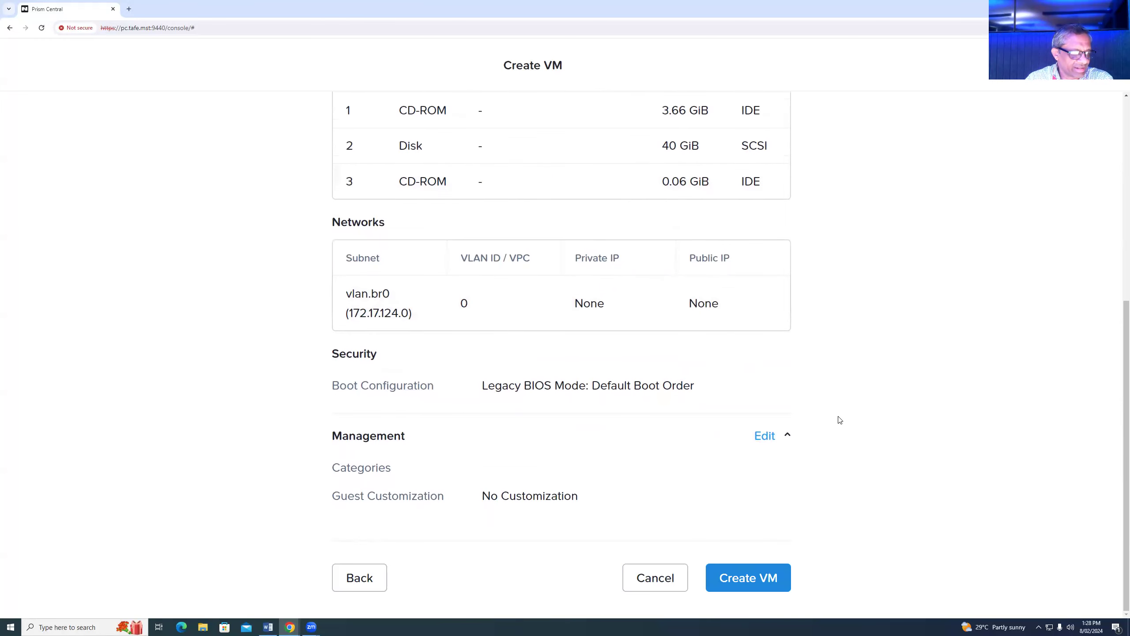
{"action": "left_click", "coordinate": [752, 579]}
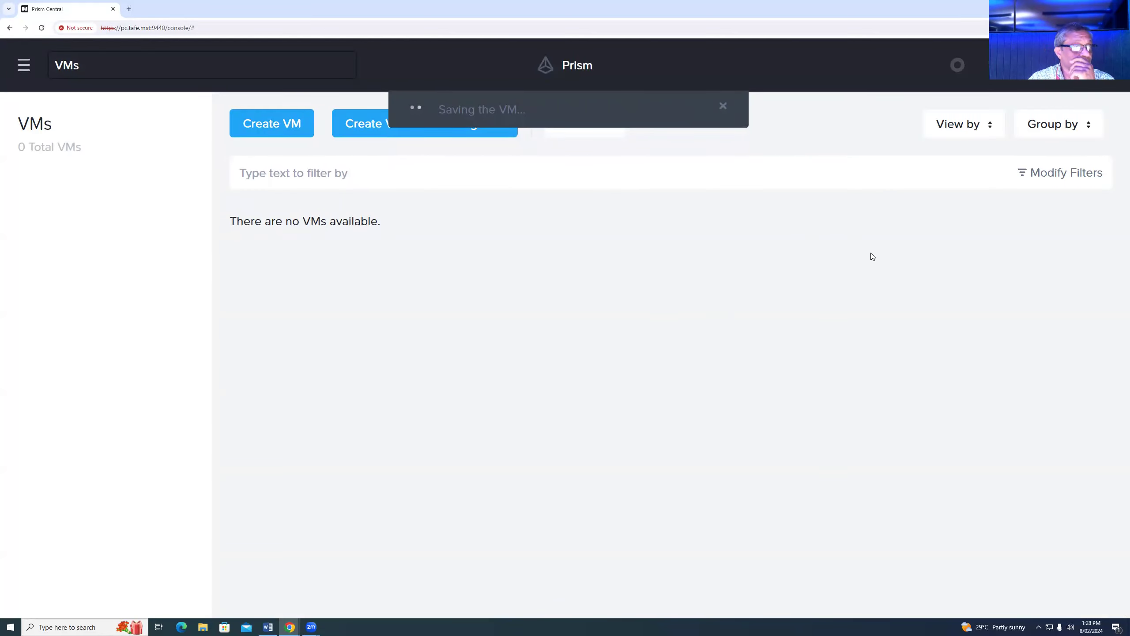
- Dismiss the saving notification, then open and cancel the Create VM from Catalog dialog
{"action": "left_click", "coordinate": [723, 109]}
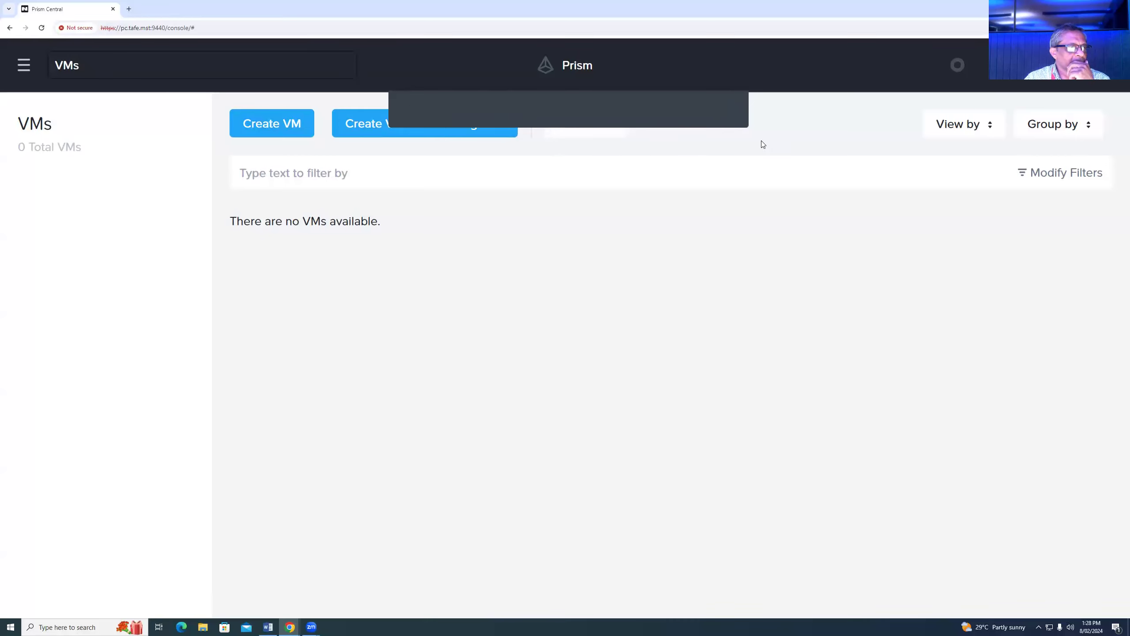
{"action": "left_click", "coordinate": [450, 124]}
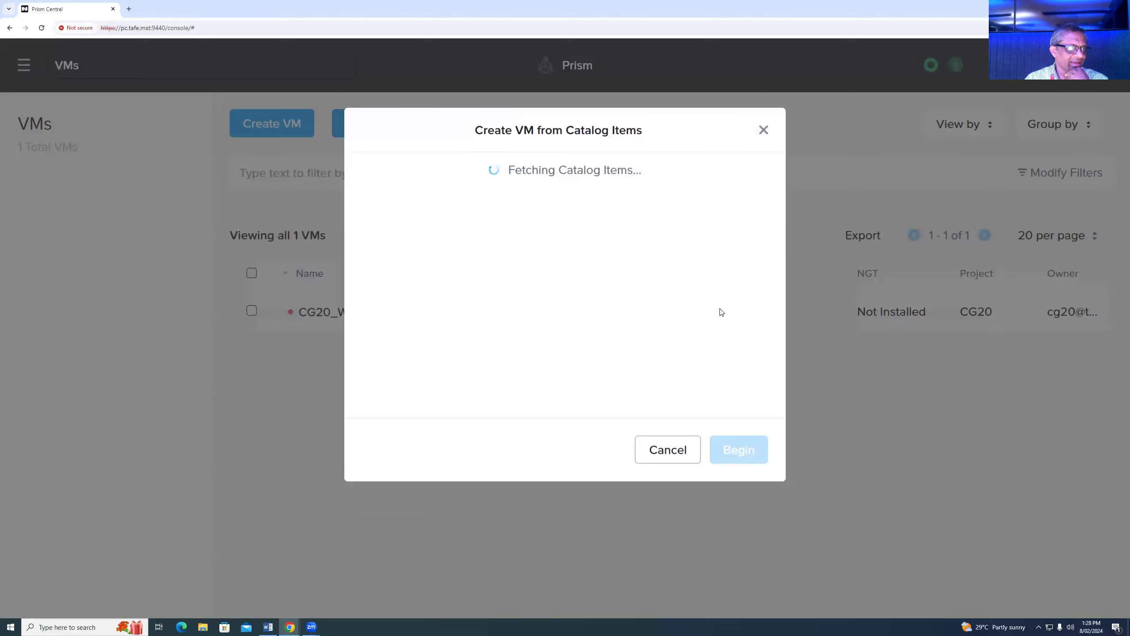
{"action": "left_click_drag", "start_coordinate": [573, 129], "coordinate": [691, 148]}
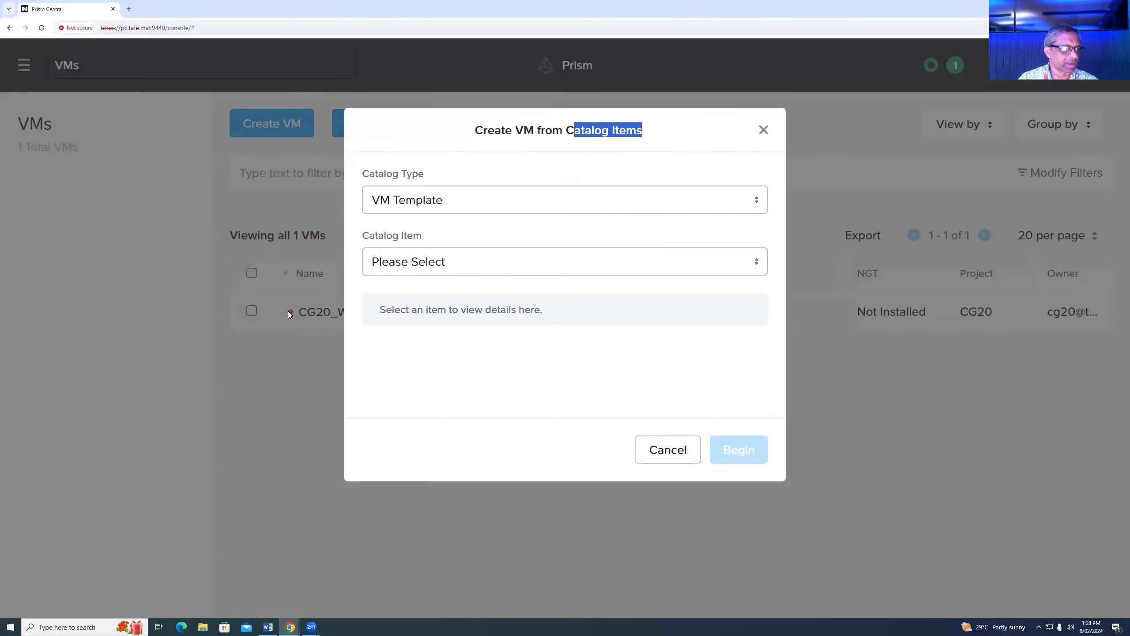
{"action": "left_click", "coordinate": [682, 465]}
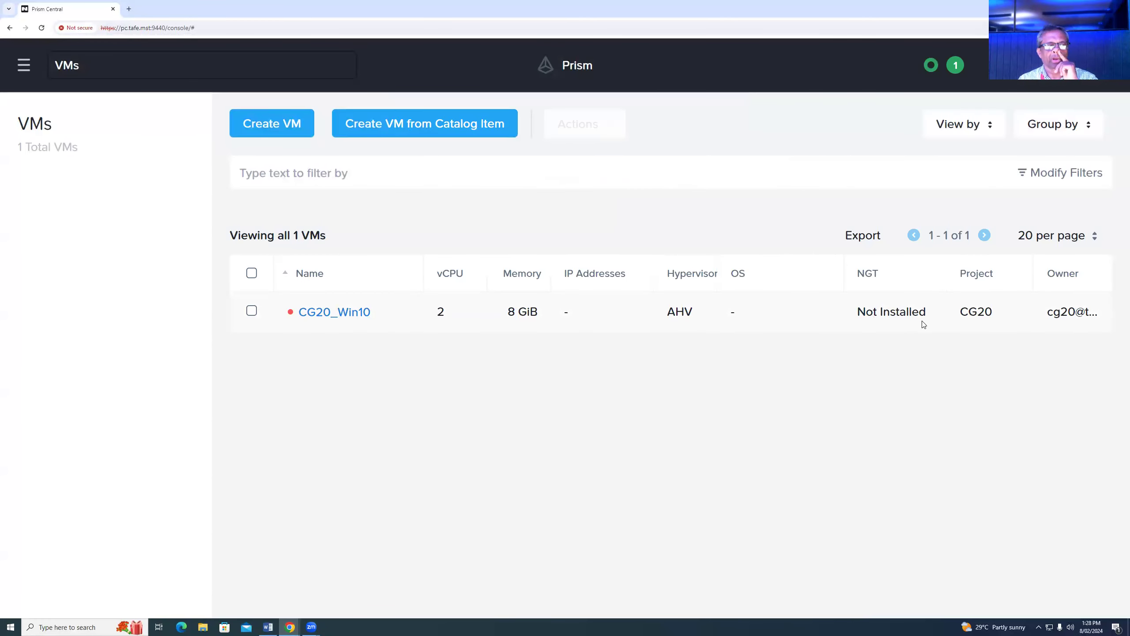
- Power on CG20_Win10 via Actions and reopen the Create VM from Catalog Items dialog
{"action": "left_click", "coordinate": [251, 310]}
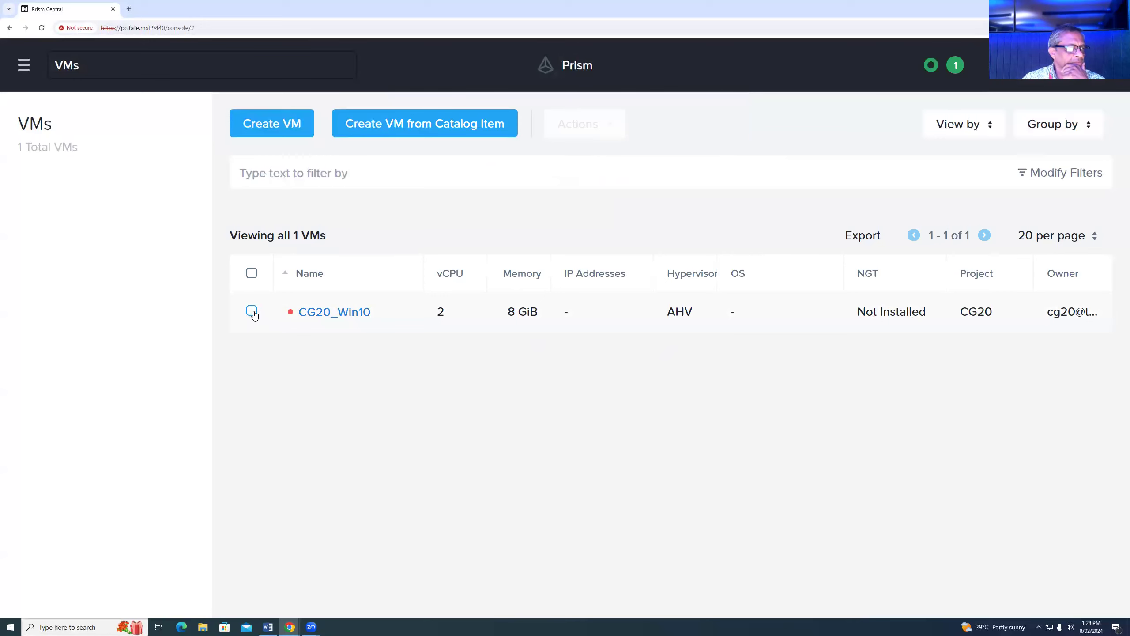
{"action": "left_click", "coordinate": [606, 123]}
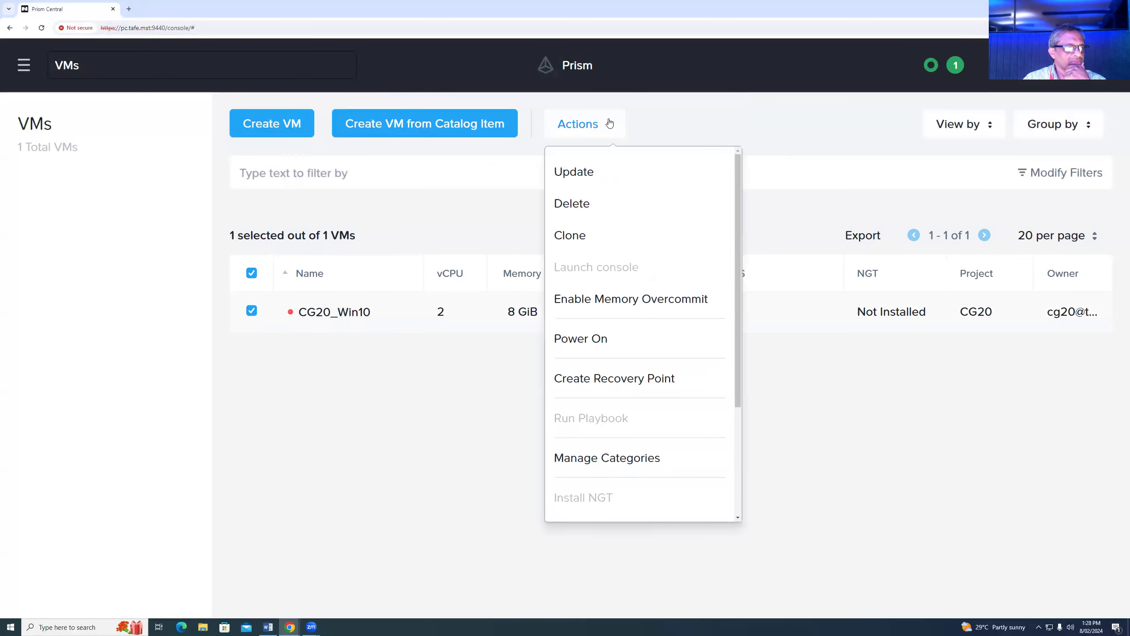
{"action": "left_click", "coordinate": [591, 340]}
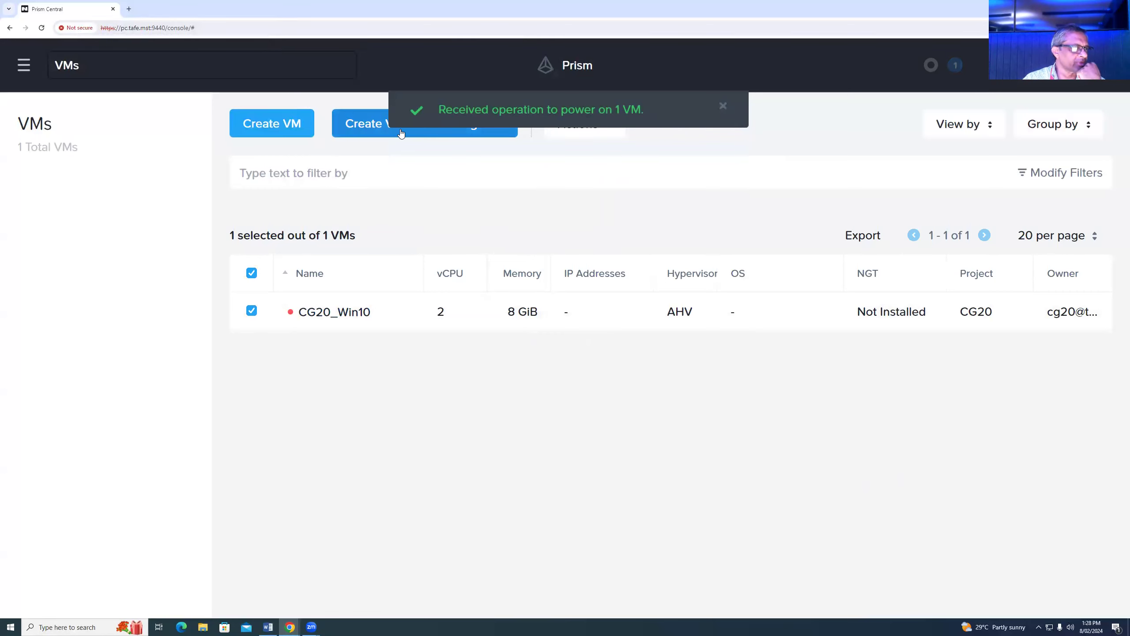
{"action": "left_click", "coordinate": [368, 122]}
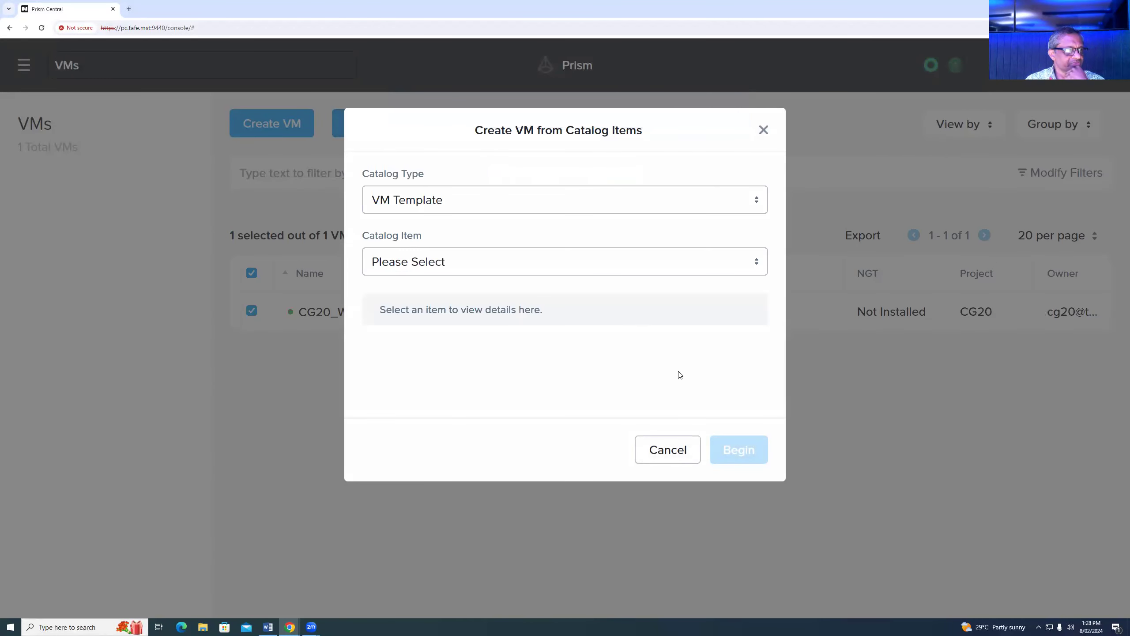
- Choose the Template (Ubuntu 22.04) catalog item and begin VM creation from it
{"action": "left_click", "coordinate": [471, 261]}
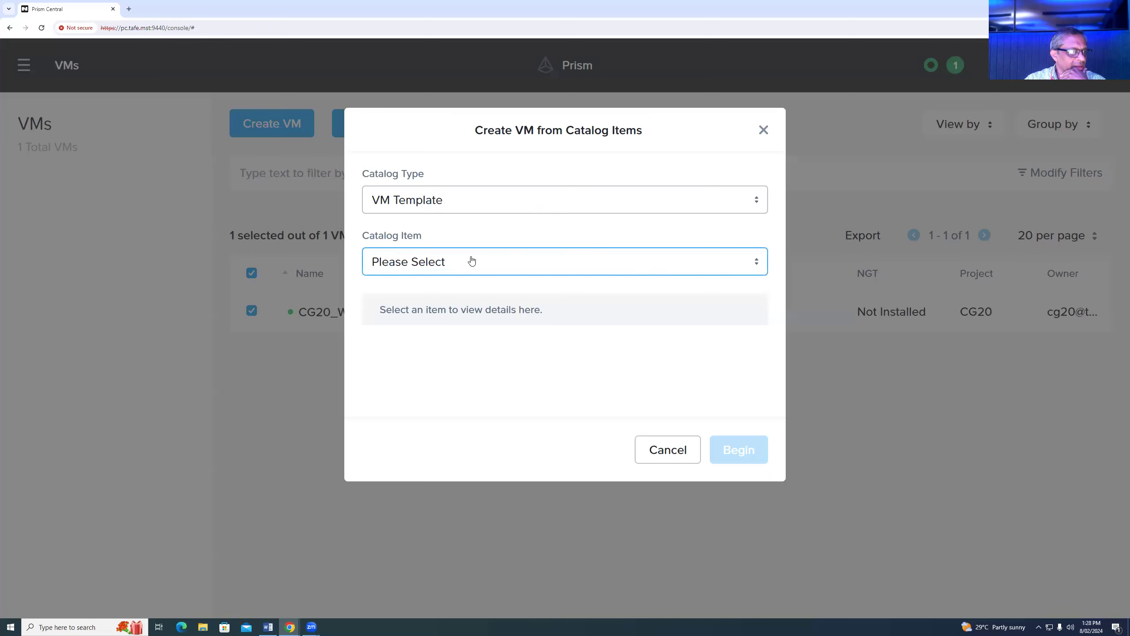
{"action": "scroll", "coordinate": [596, 376], "scroll_direction": "down", "scroll_amount": 2}
{"action": "scroll", "coordinate": [596, 376], "scroll_direction": "down", "scroll_amount": 6}
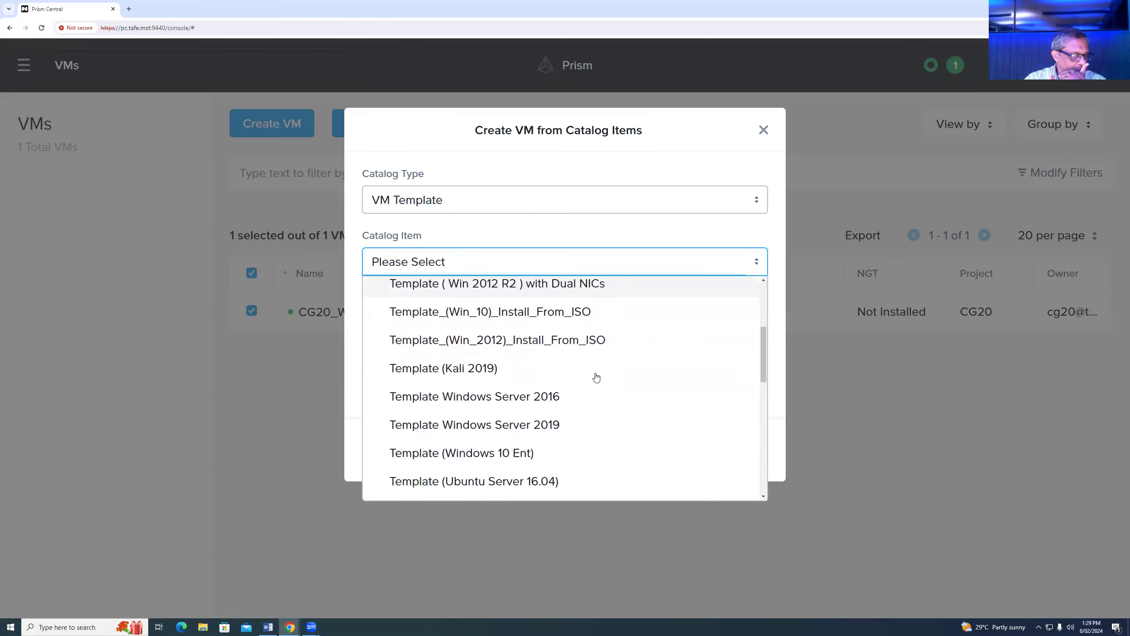
{"action": "scroll", "coordinate": [596, 376], "scroll_direction": "down", "scroll_amount": 3}
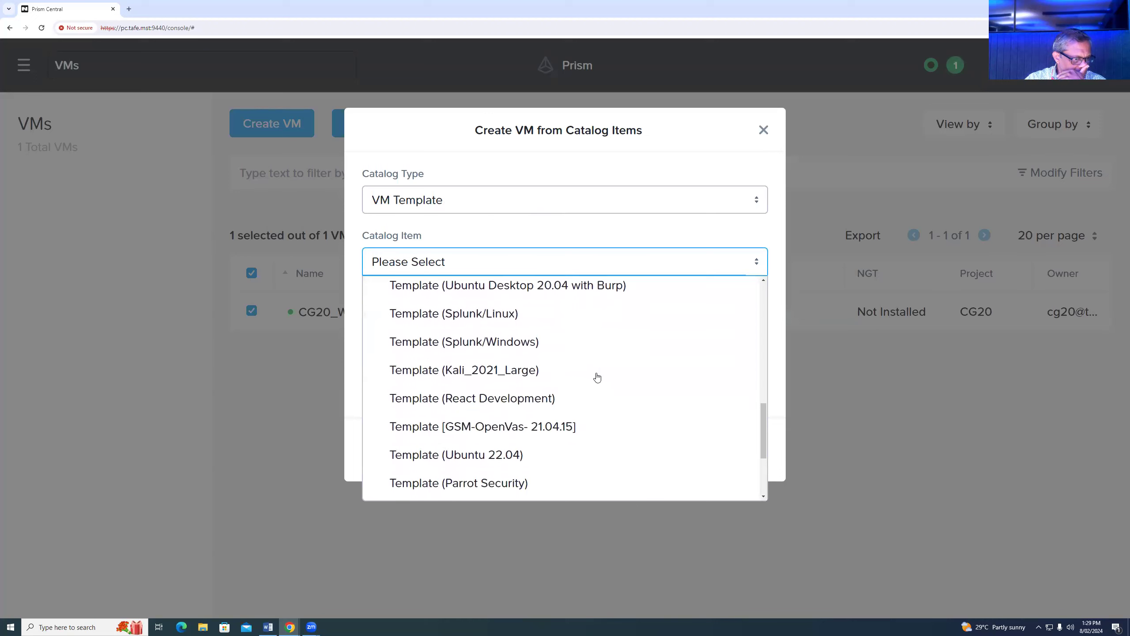
{"action": "left_click", "coordinate": [504, 455]}
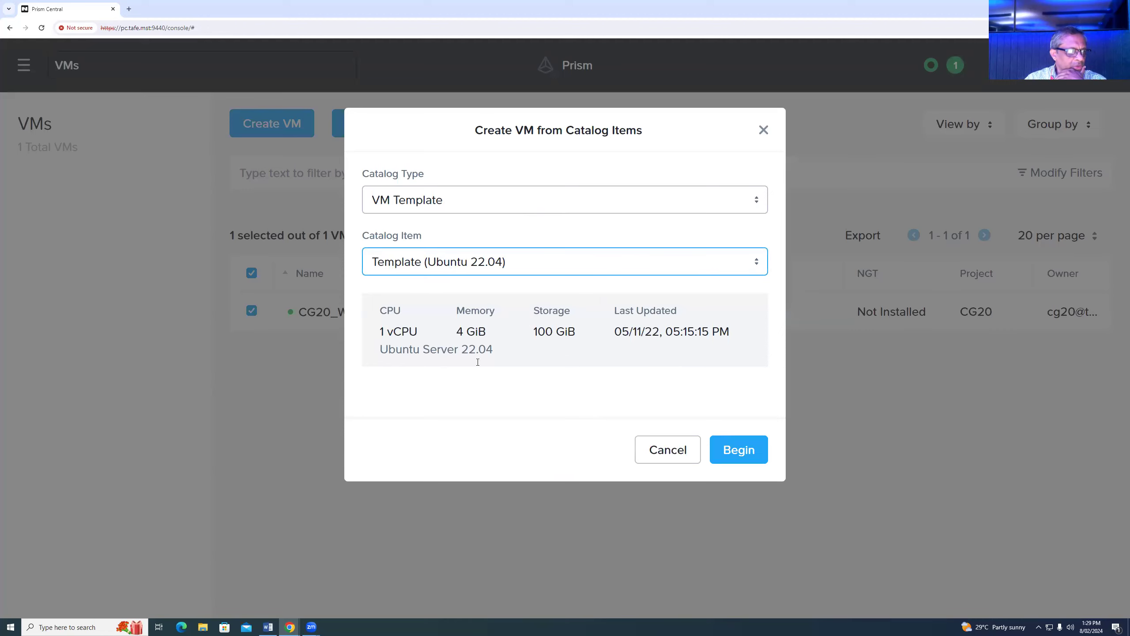
{"action": "left_click", "coordinate": [751, 453]}
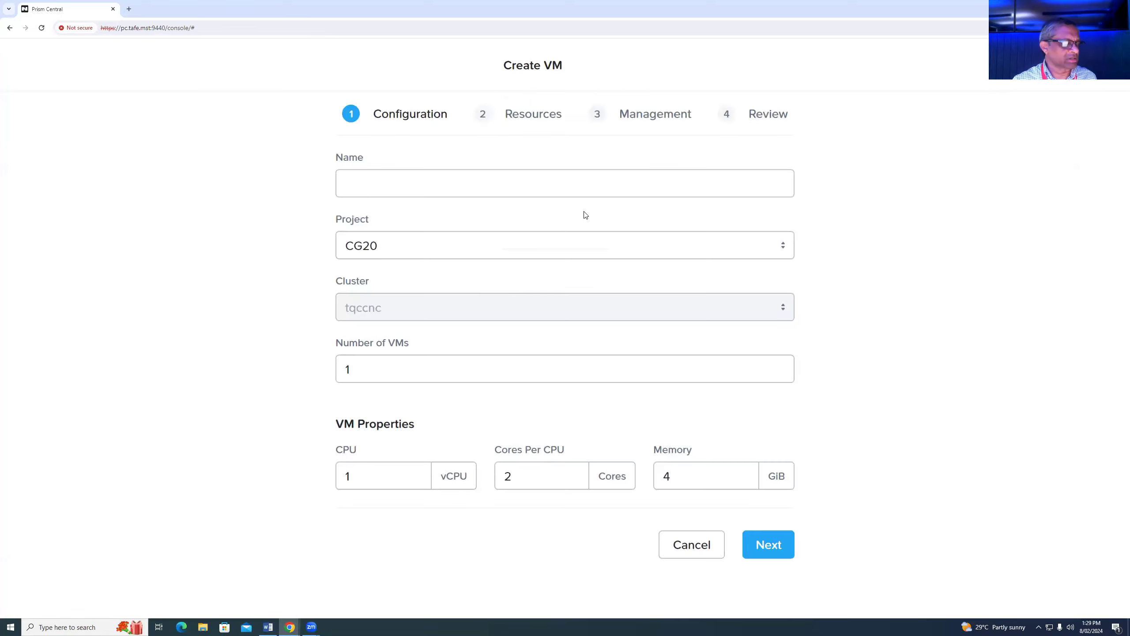
- Name the VM CG20_Ubuntu2204 with 1 vCPU, 2 cores, 4 GiB and proceed to Resources
{"action": "left_click", "coordinate": [386, 184]}
{"action": "type", "text": "CG20)"}
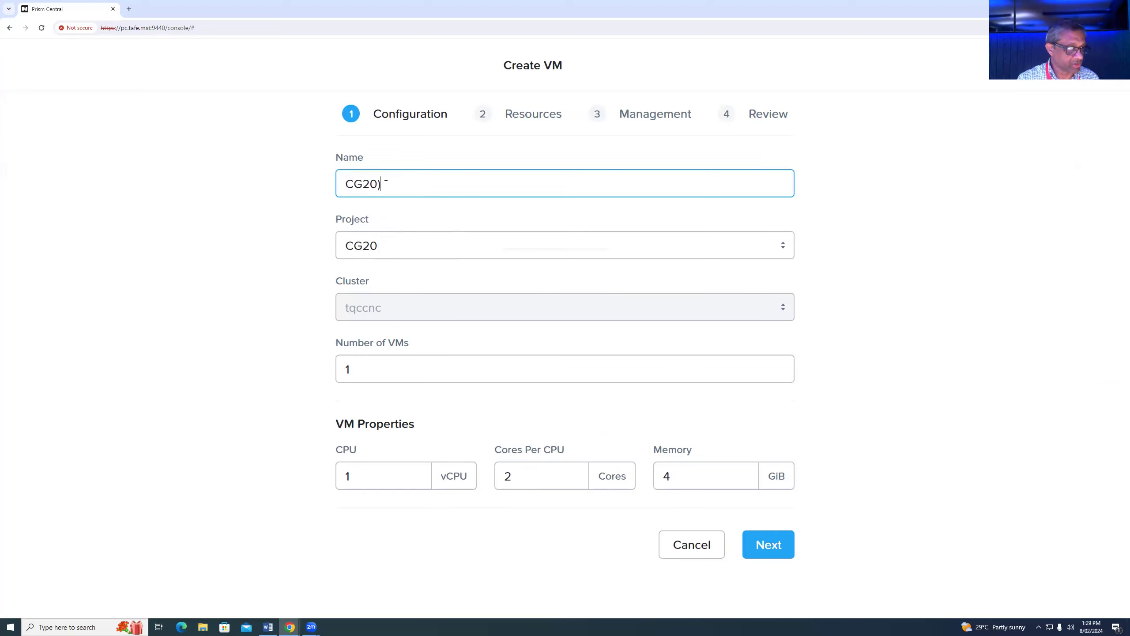
{"action": "key", "text": "BackSpace"}
{"action": "type", "text": "_Ubuntu2204"}
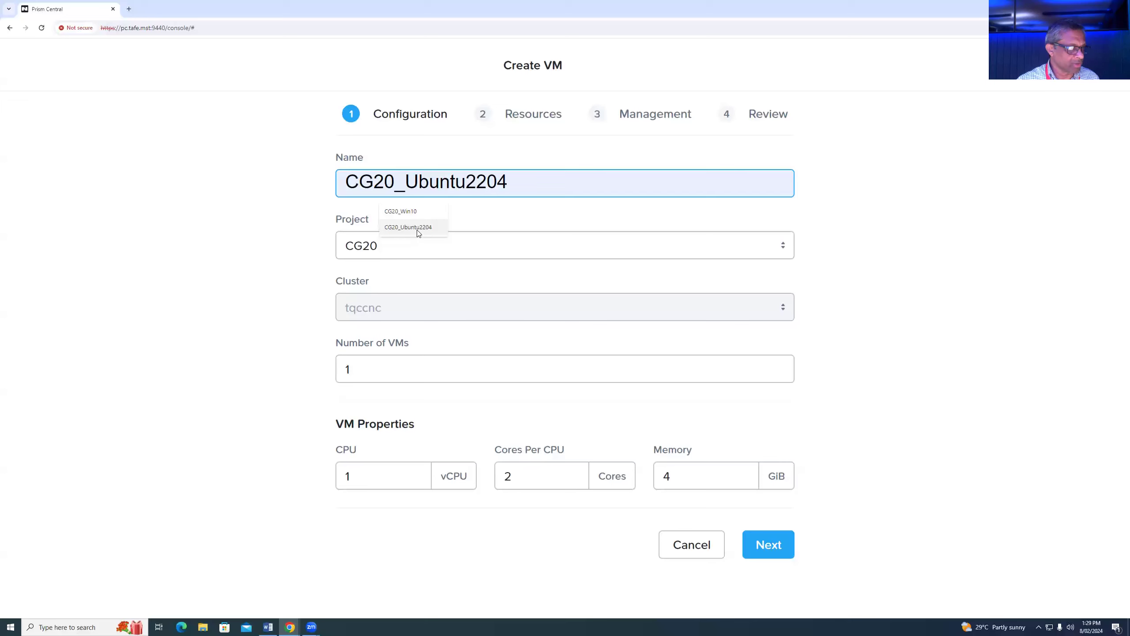
{"action": "left_click", "coordinate": [408, 226]}
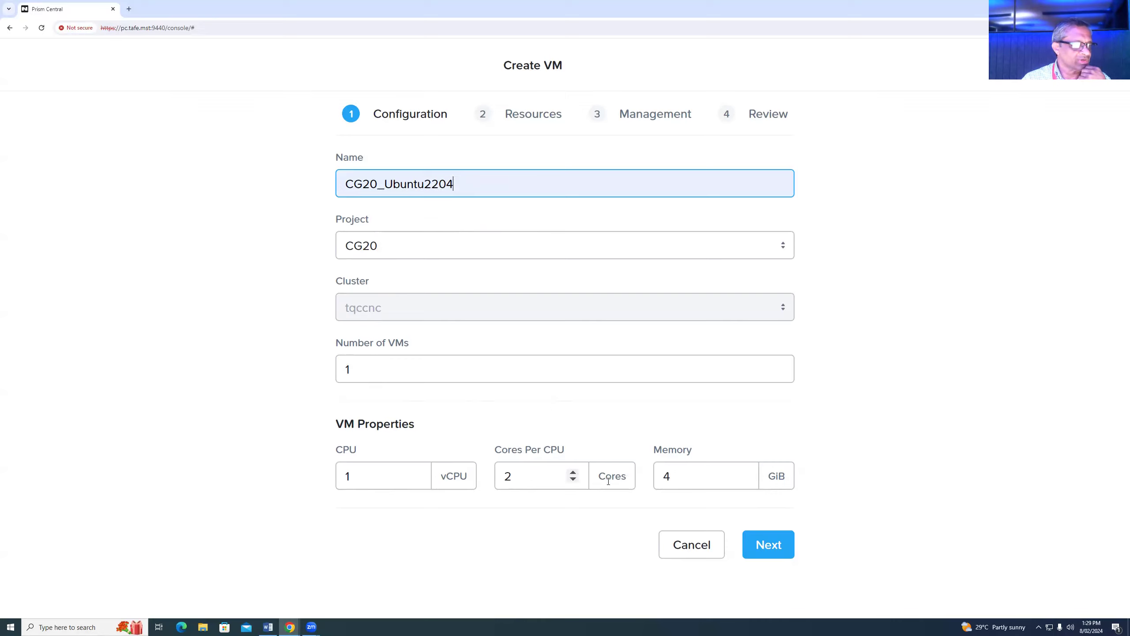
{"action": "left_click", "coordinate": [771, 547]}
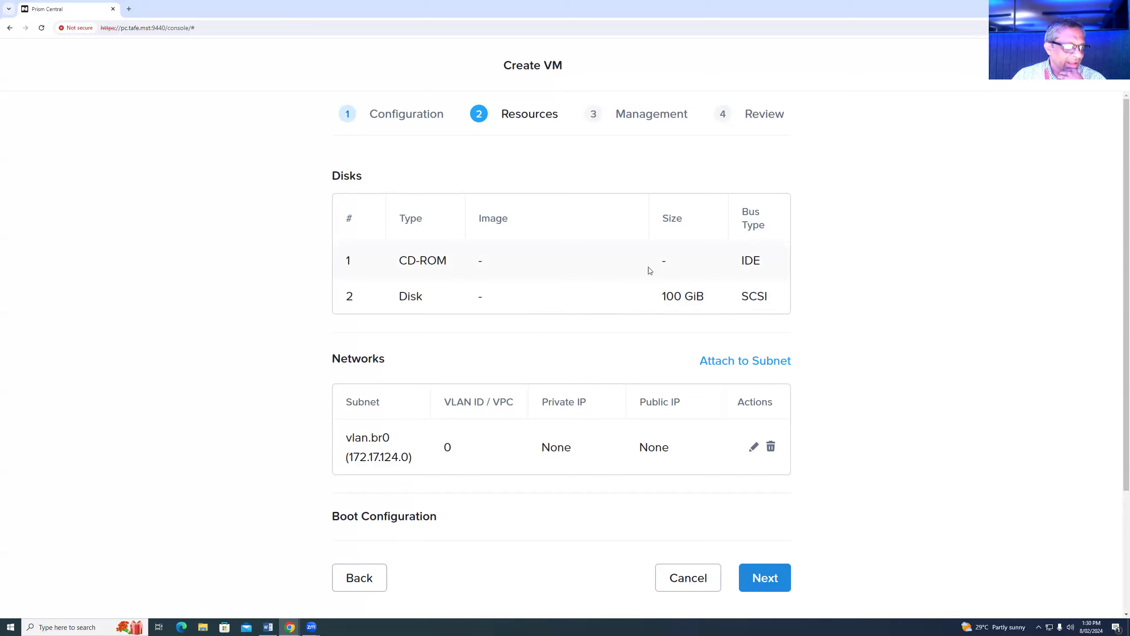
- Switch the vlan.br0 network adapter from Disconnected to Connected and save it
{"action": "scroll", "coordinate": [903, 446], "scroll_direction": "down", "scroll_amount": 3}
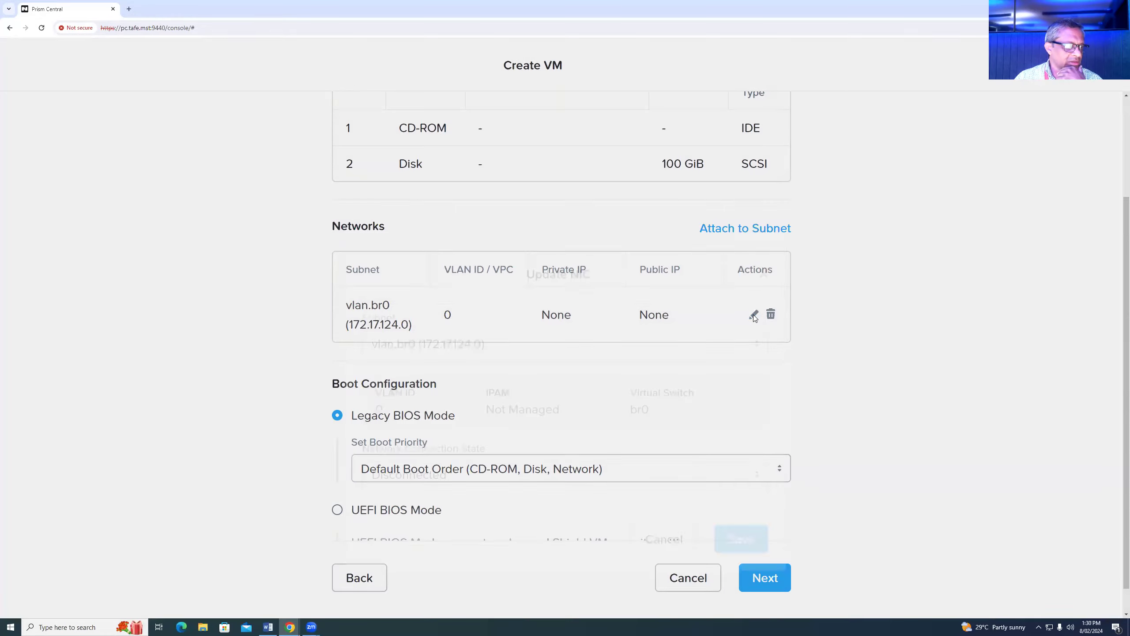
{"action": "left_click", "coordinate": [753, 315]}
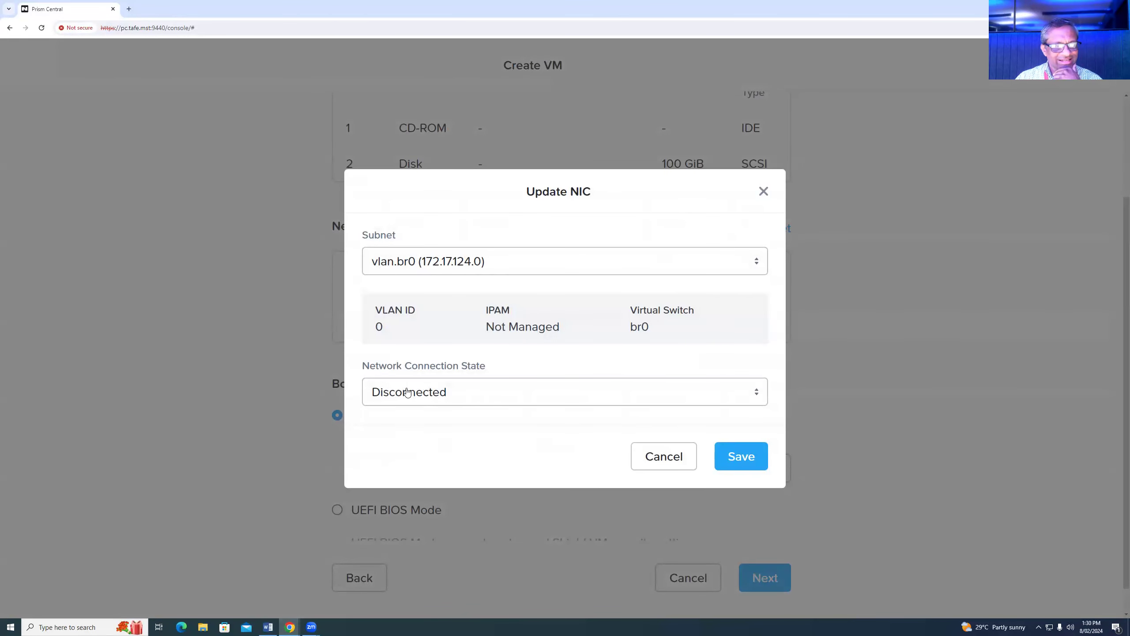
{"action": "left_click", "coordinate": [451, 392]}
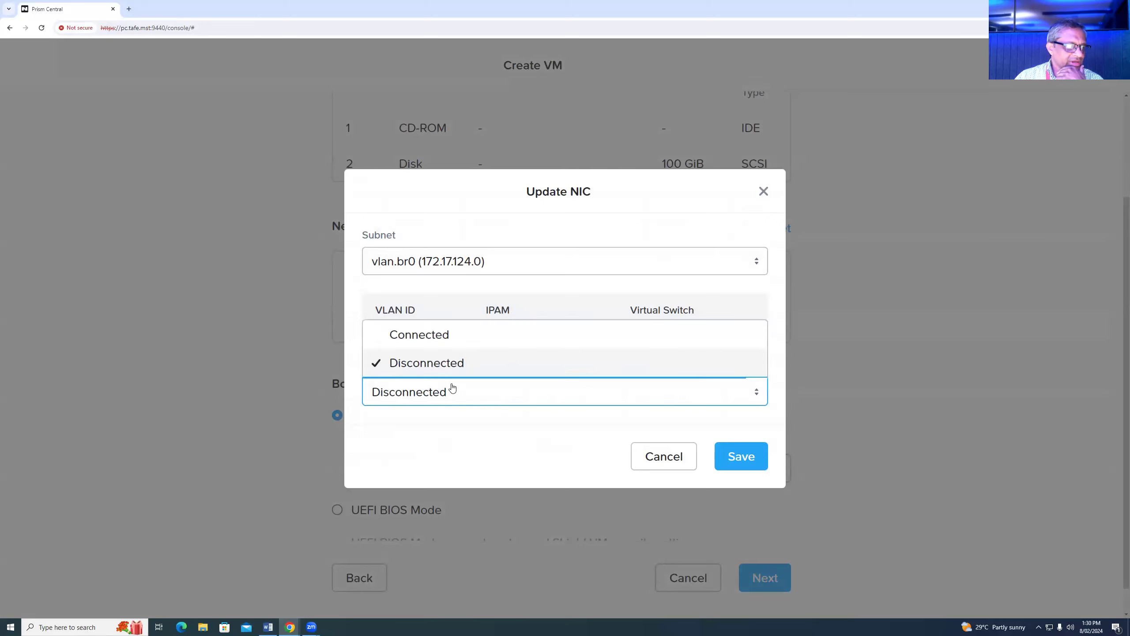
{"action": "left_click", "coordinate": [444, 333]}
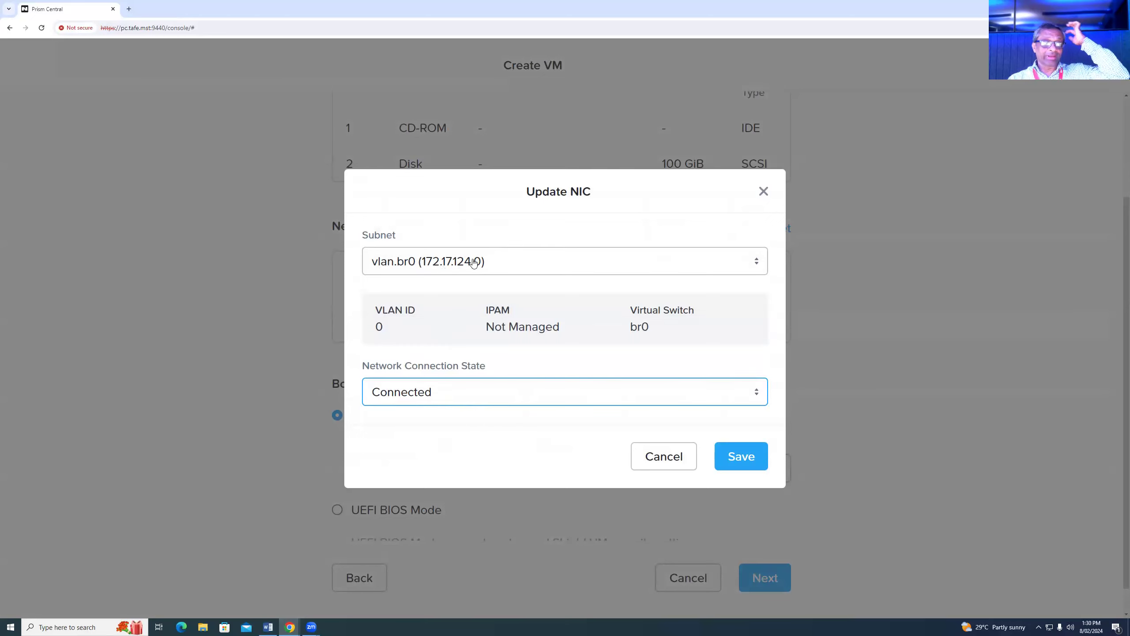
{"action": "left_click", "coordinate": [740, 458]}
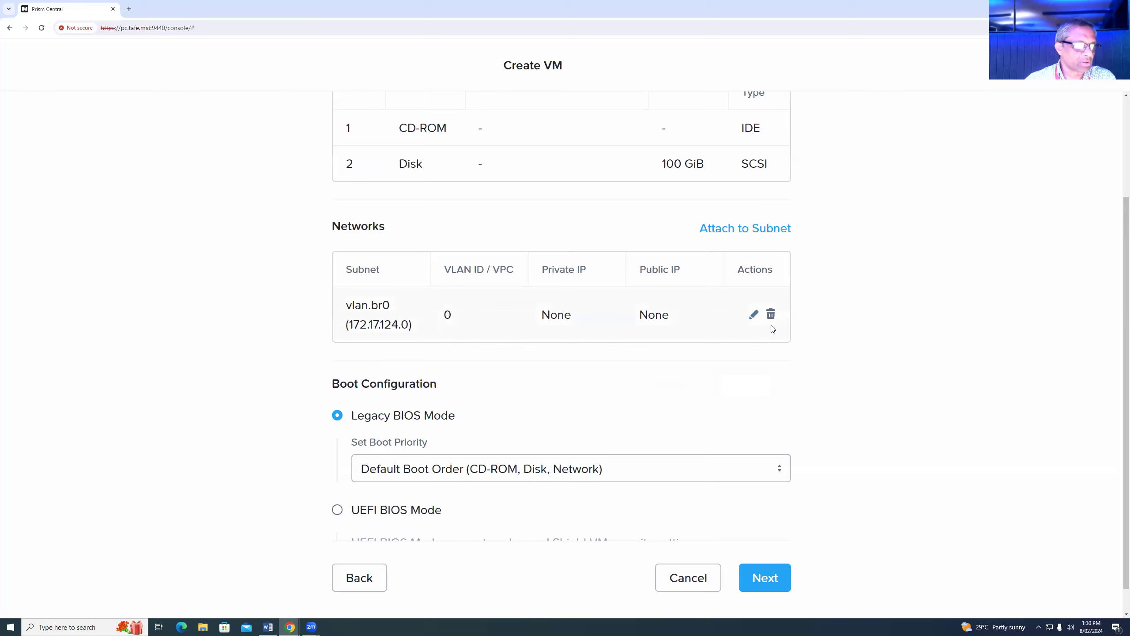
{"action": "scroll", "coordinate": [802, 379], "scroll_direction": "down", "scroll_amount": 1}
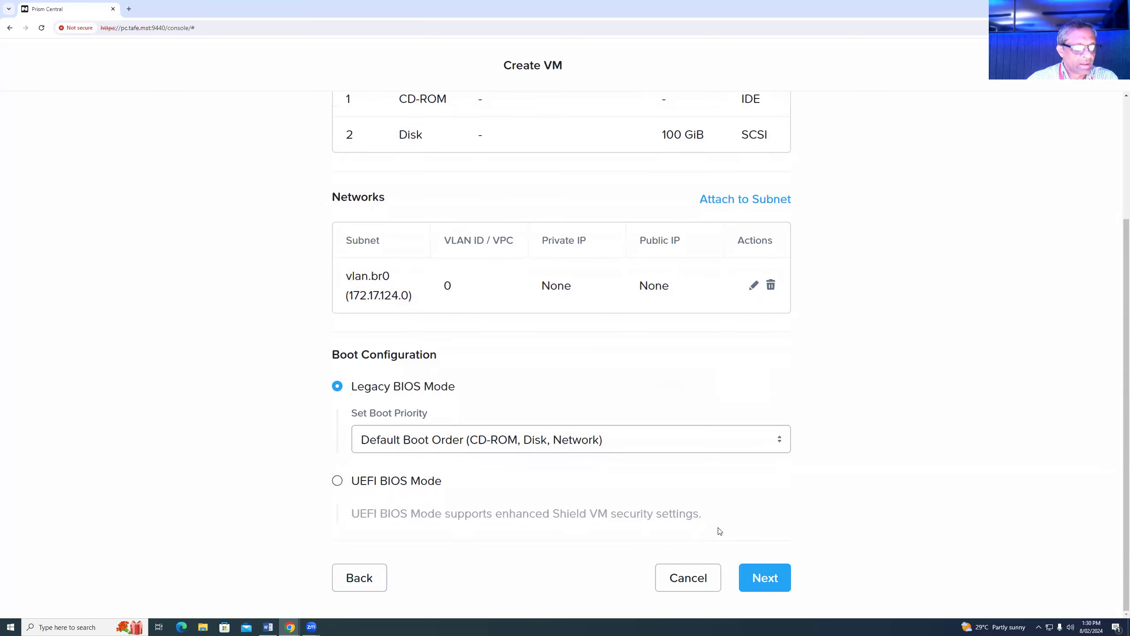
- Step past Management to Review and scroll through the CG20_Ubuntu2204 summary
{"action": "left_click", "coordinate": [771, 581]}
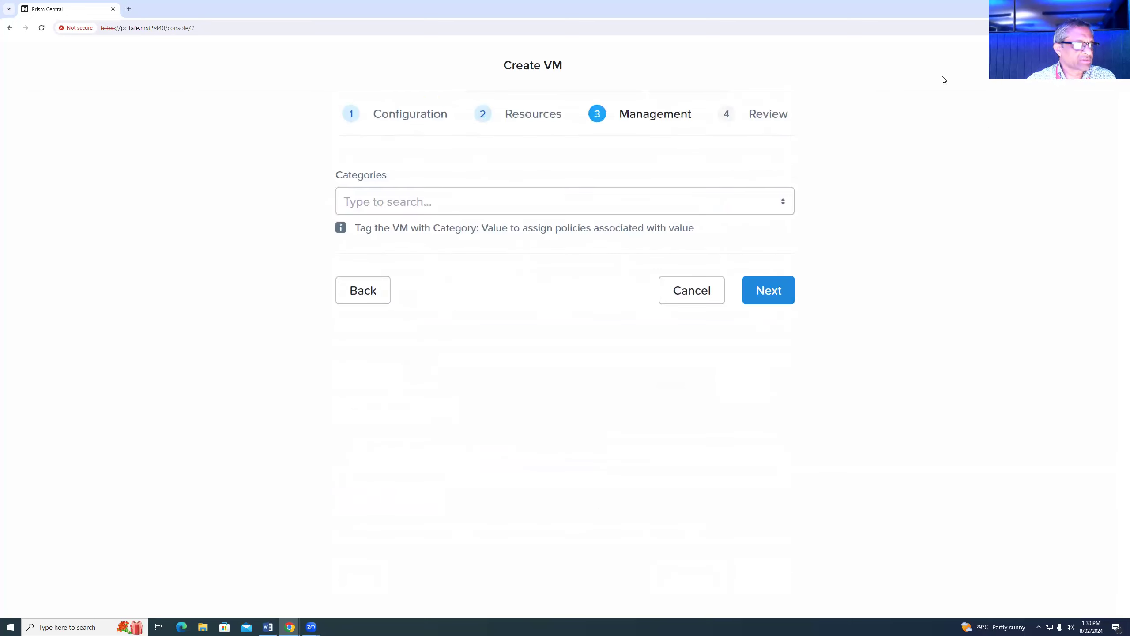
{"action": "left_click", "coordinate": [773, 293]}
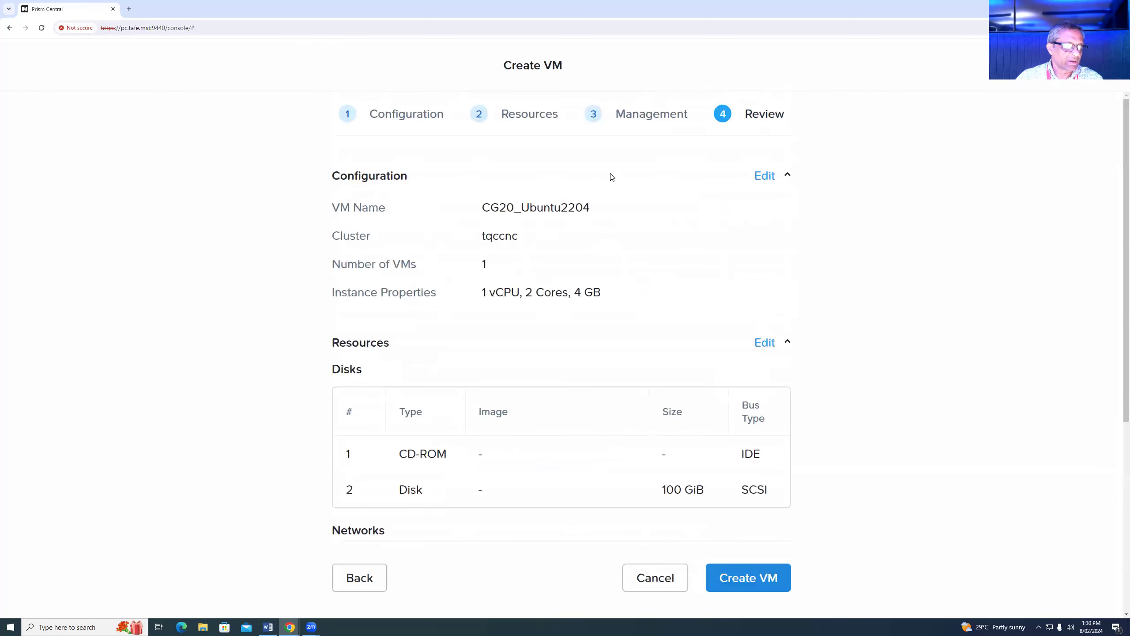
{"action": "scroll", "coordinate": [578, 184], "scroll_direction": "down", "scroll_amount": 1}
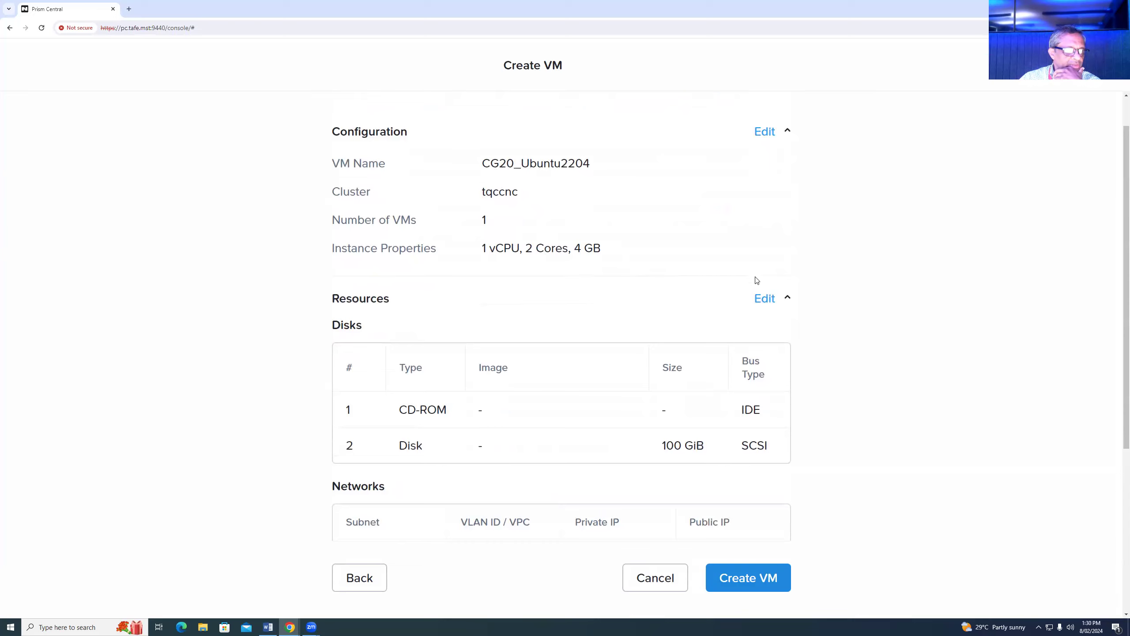
{"action": "scroll", "coordinate": [899, 352], "scroll_direction": "down", "scroll_amount": 2}
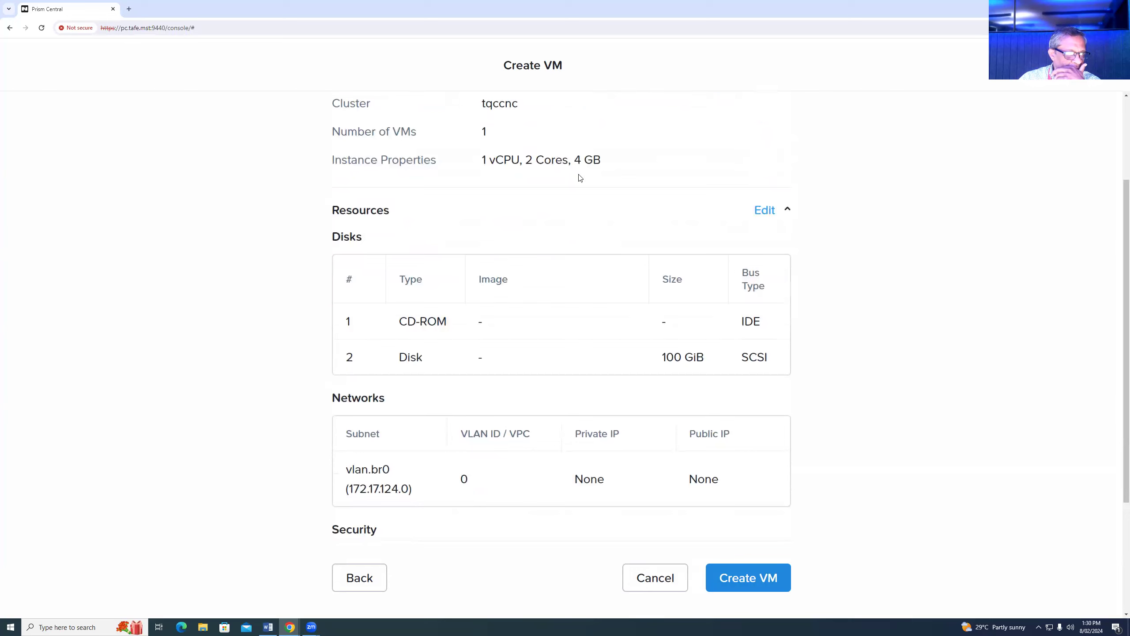
{"action": "scroll", "coordinate": [868, 339], "scroll_direction": "down", "scroll_amount": 1}
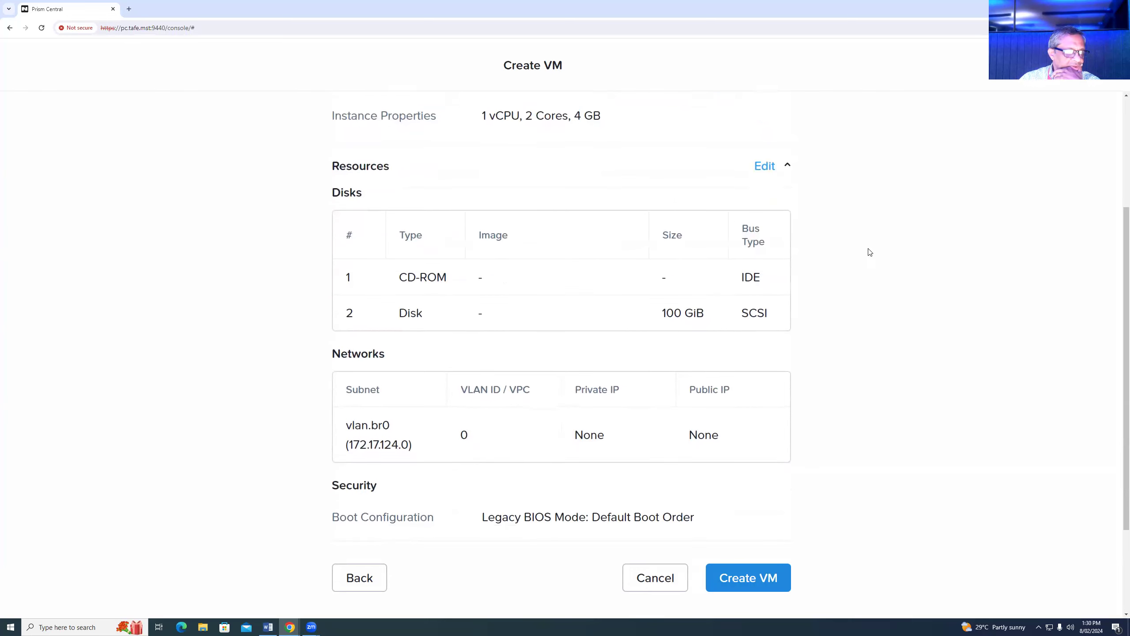
{"action": "scroll", "coordinate": [842, 383], "scroll_direction": "down", "scroll_amount": 3}
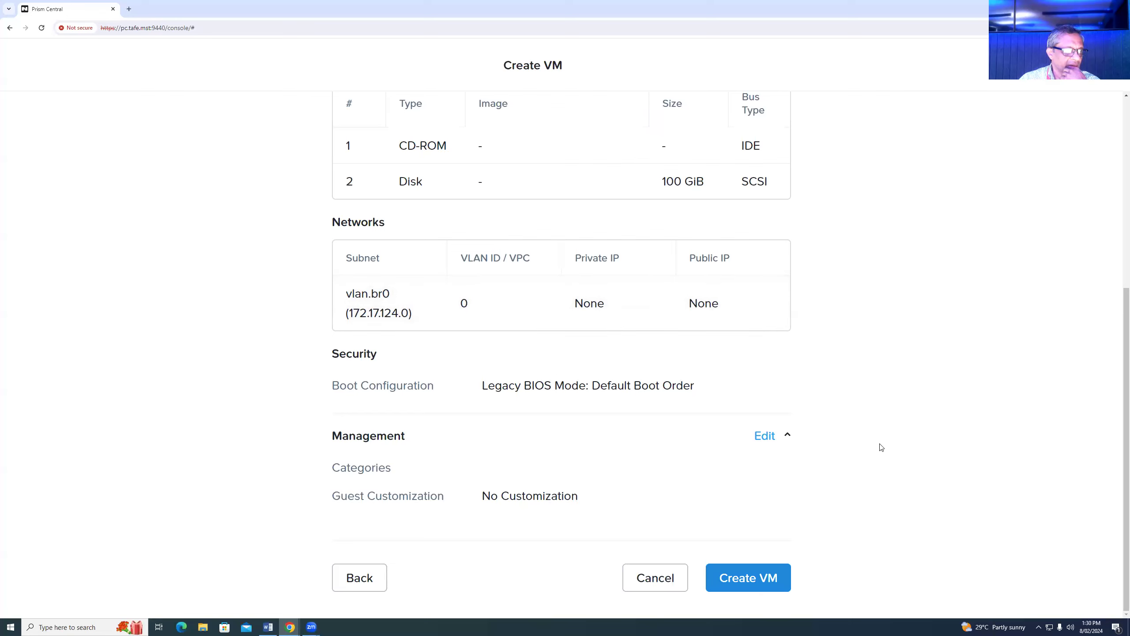
- Create CG20_Ubuntu2204, power it on from Actions, and open CG20_Win10's summary page
{"action": "left_click", "coordinate": [756, 577]}
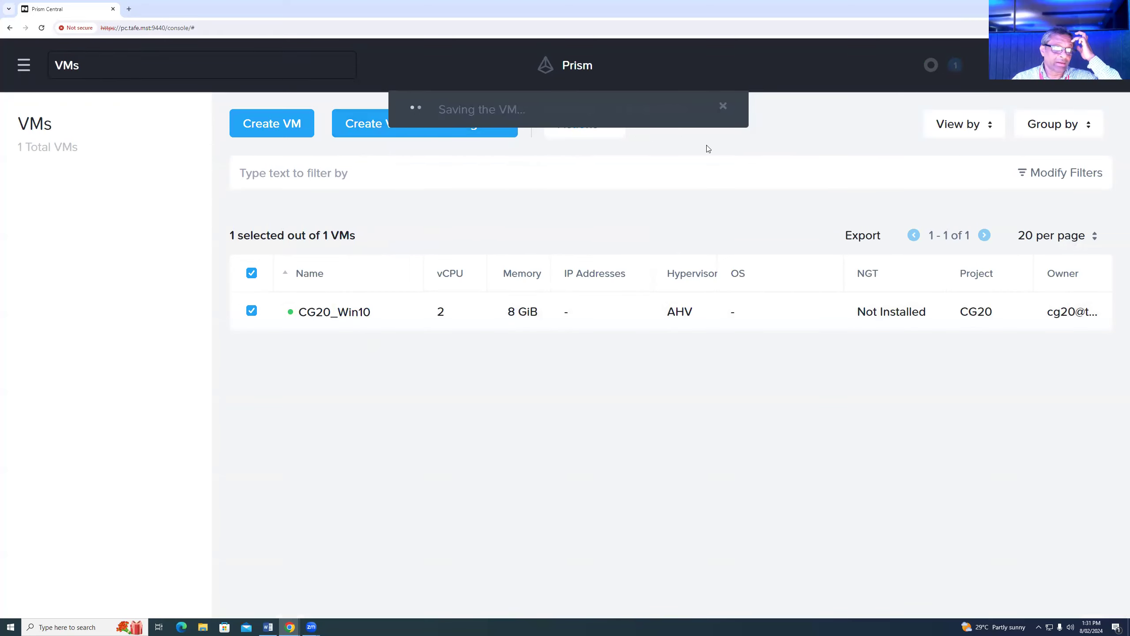
{"action": "left_click", "coordinate": [724, 106]}
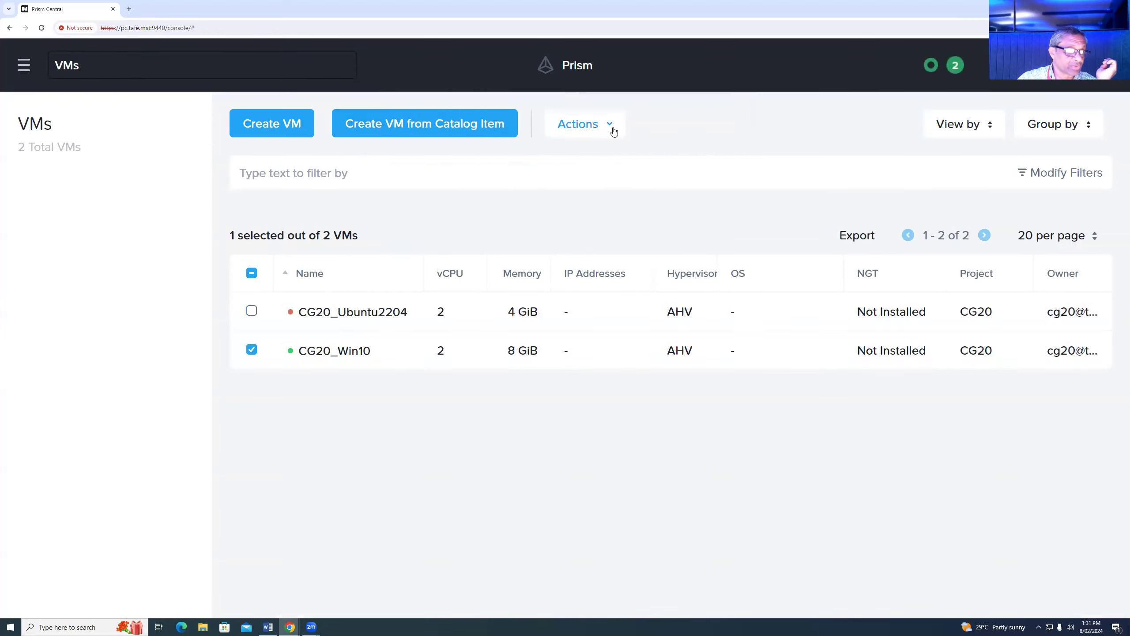
{"action": "left_click", "coordinate": [251, 351]}
{"action": "left_click", "coordinate": [251, 311]}
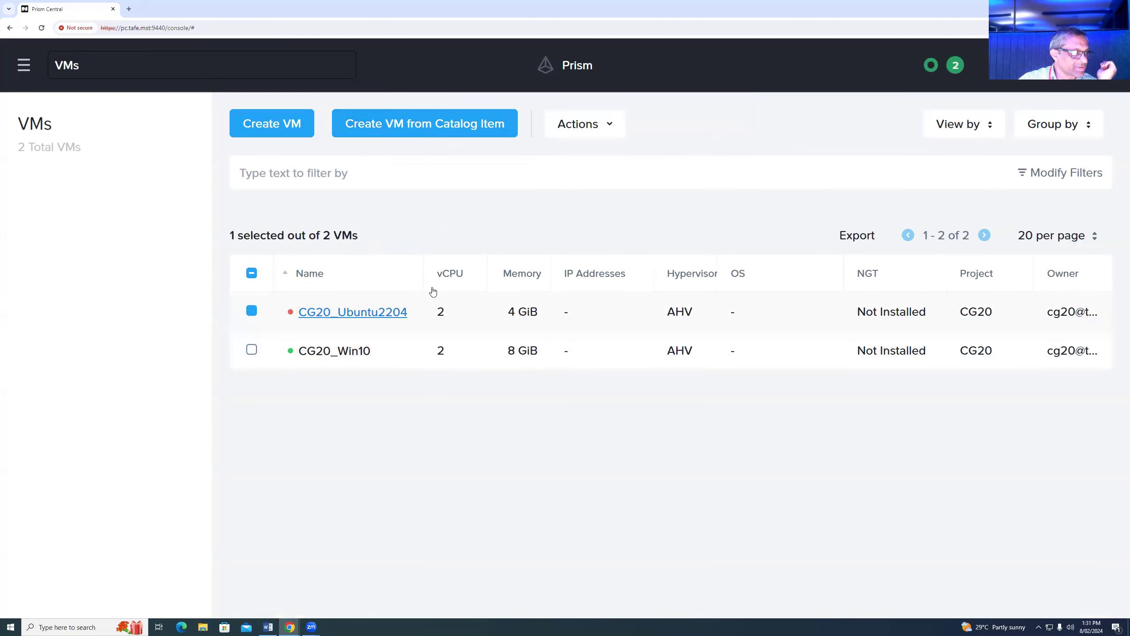
{"action": "left_click", "coordinate": [612, 127]}
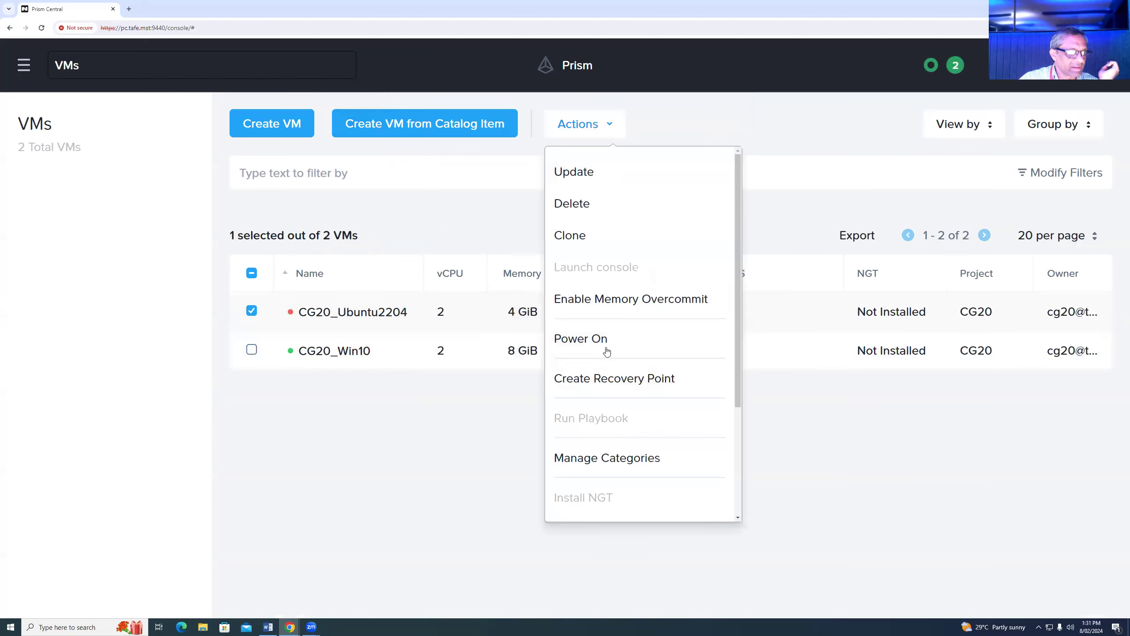
{"action": "left_click", "coordinate": [603, 343]}
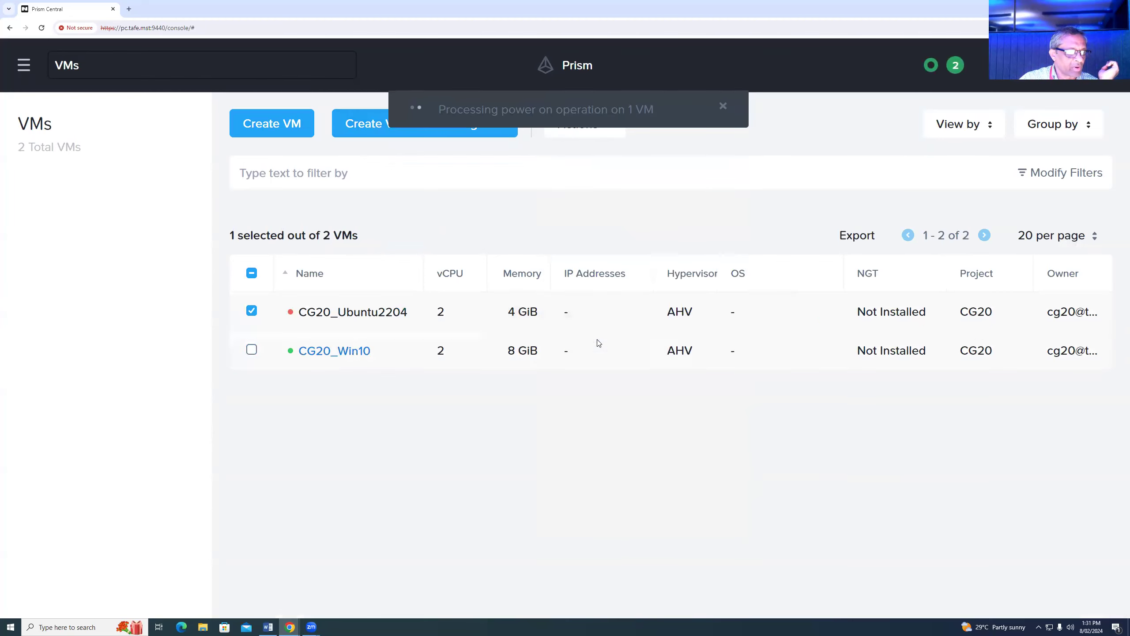
{"action": "left_click", "coordinate": [329, 356]}
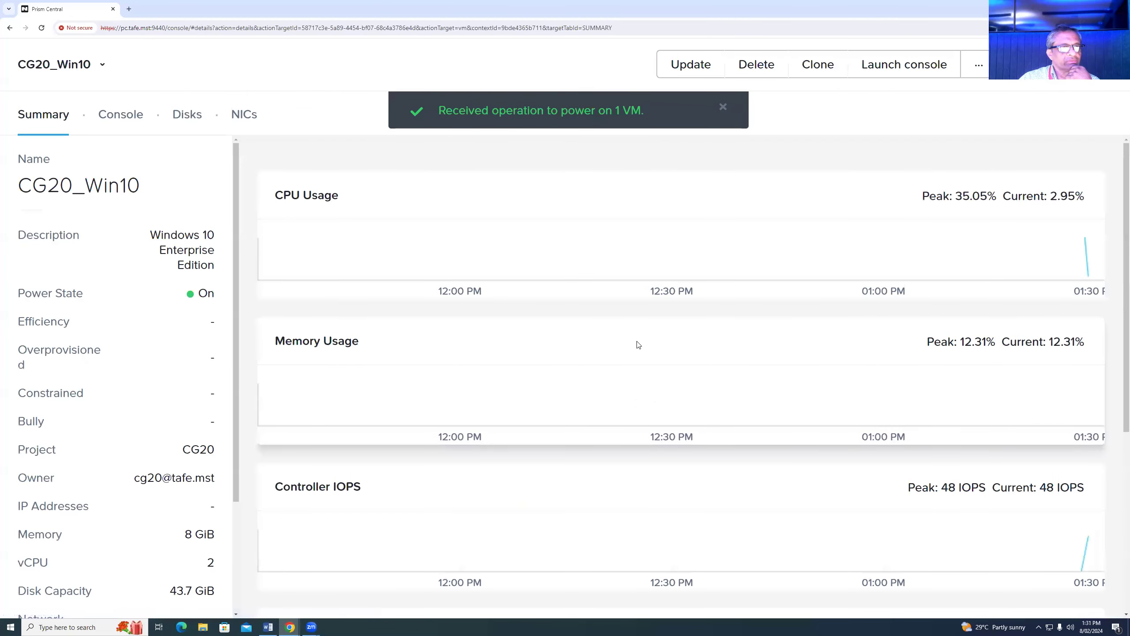
- Launch CG20_Win10's console, sign in to Windows with the account password, and bring up Word
{"action": "left_click", "coordinate": [909, 65]}
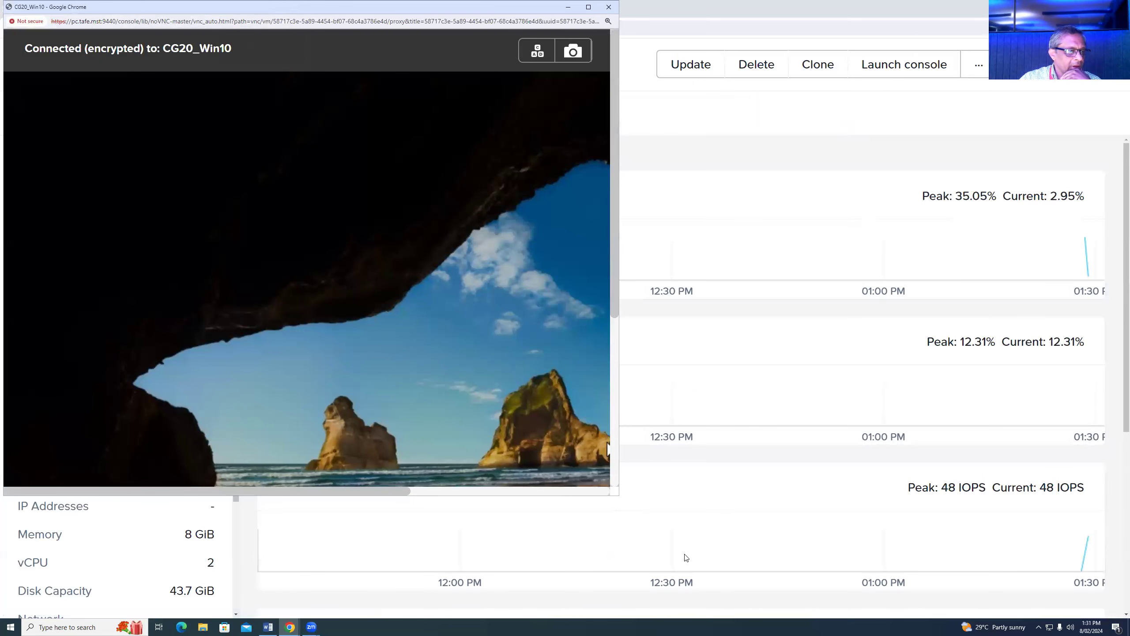
{"action": "left_click", "coordinate": [572, 481]}
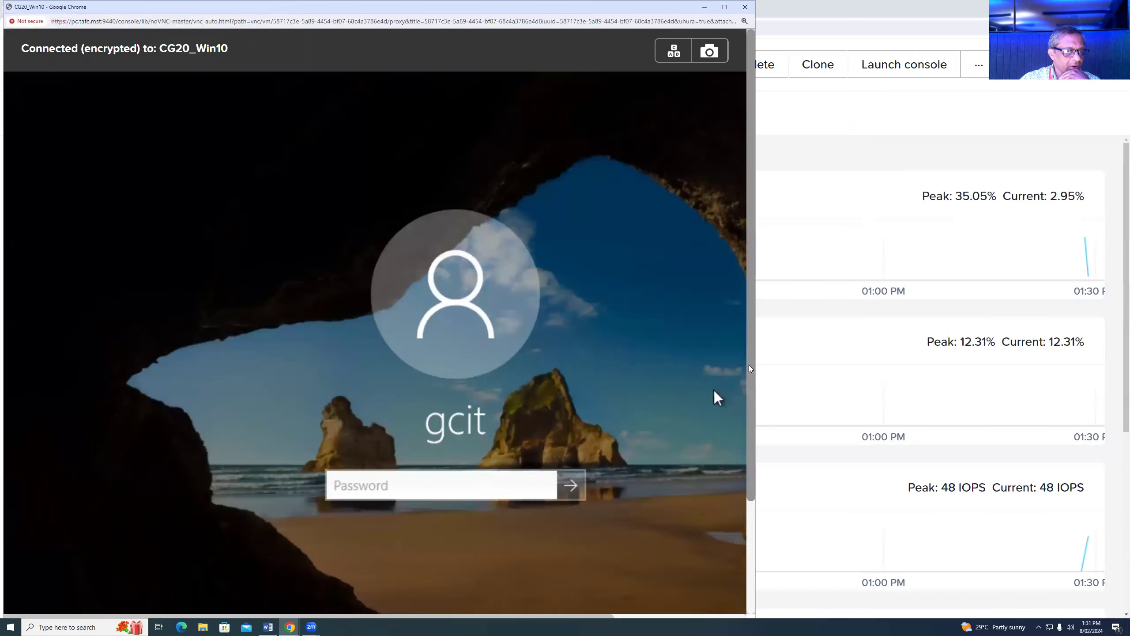
{"action": "scroll", "coordinate": [713, 391], "scroll_direction": "down", "scroll_amount": 3}
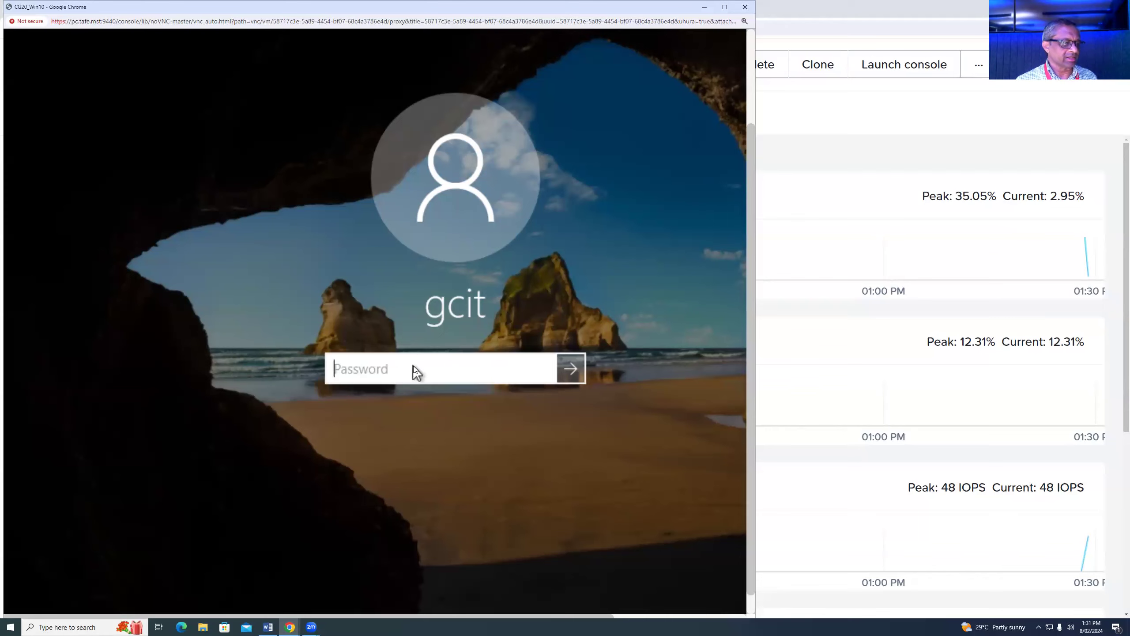
{"action": "type", "text": "••••••••"}
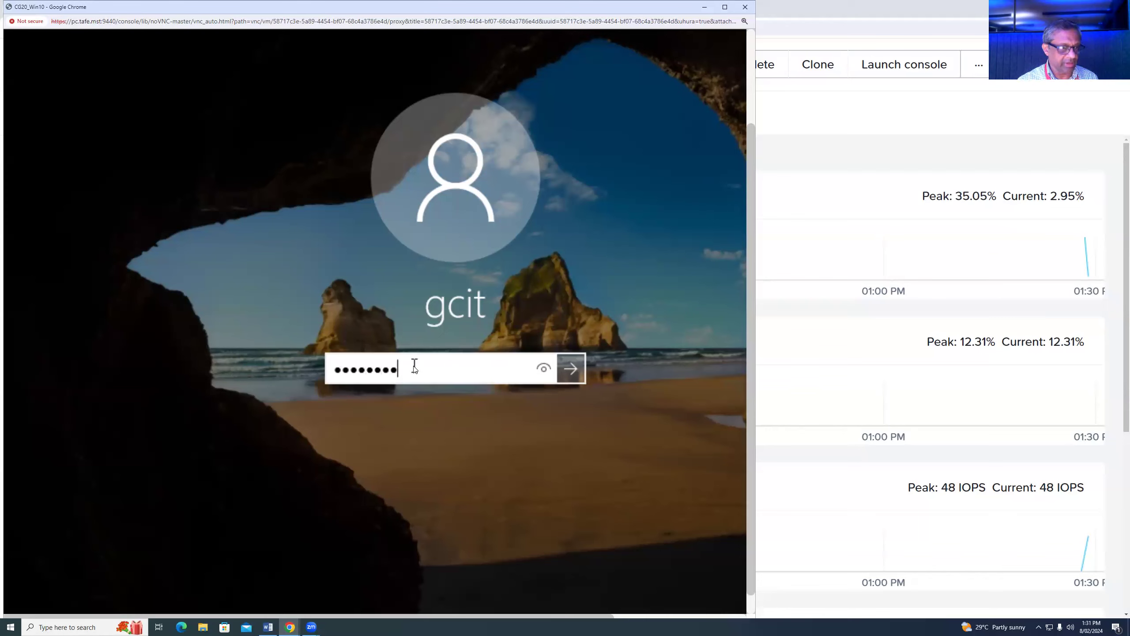
{"action": "key", "text": "Return"}
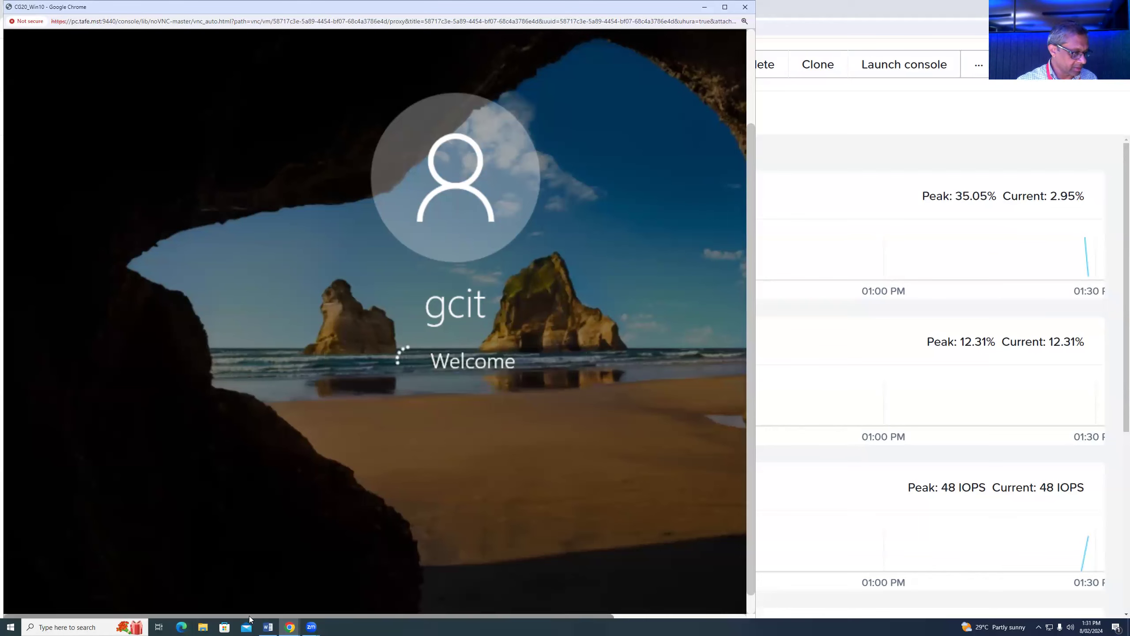
{"action": "key", "text": "alt+Tab"}
{"action": "scroll", "coordinate": [590, 385], "scroll_direction": "down", "scroll_amount": 2}
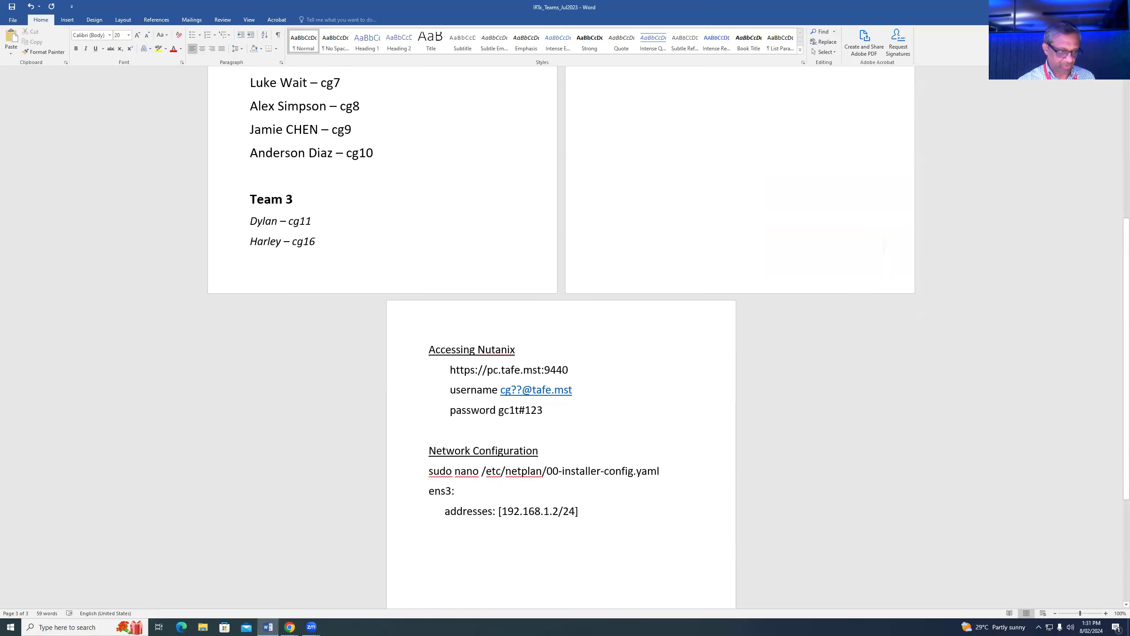
- Insert a 'For most VMs' heading line above the Network Configuration notes
{"action": "key", "text": "Return"}
{"action": "key", "text": "Return"}
{"action": "type", "text": "Most VM"}
{"action": "key", "text": "Left"}
{"action": "key", "text": "Left"}
{"action": "key", "text": "Left"}
{"action": "key", "text": "Left"}
{"action": "key", "text": "Left"}
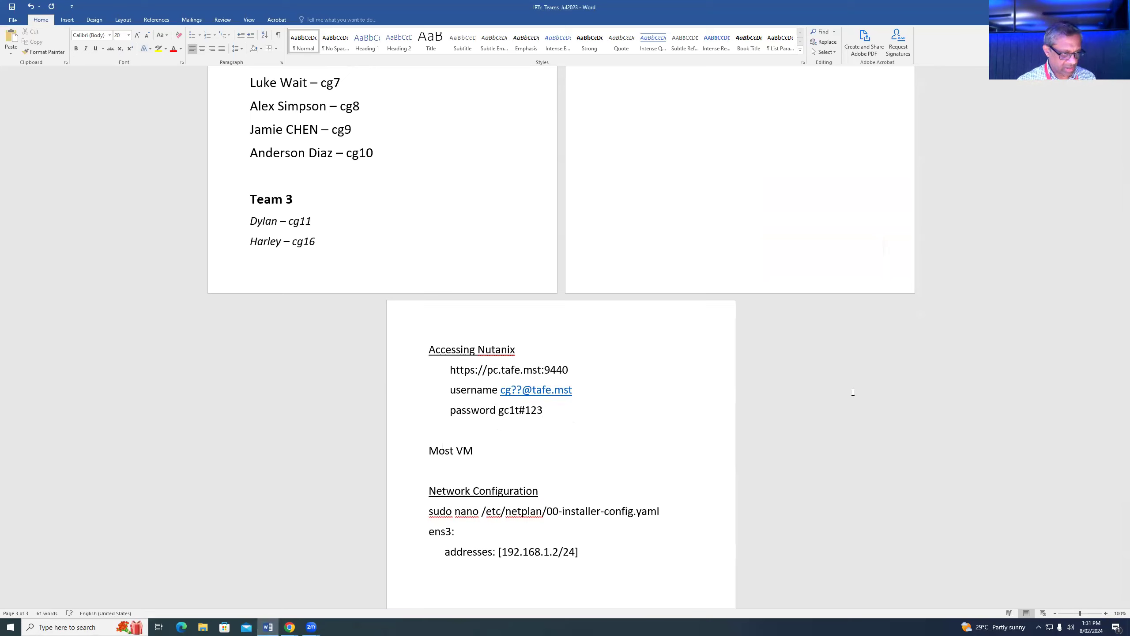
{"action": "type", "text": "for"}
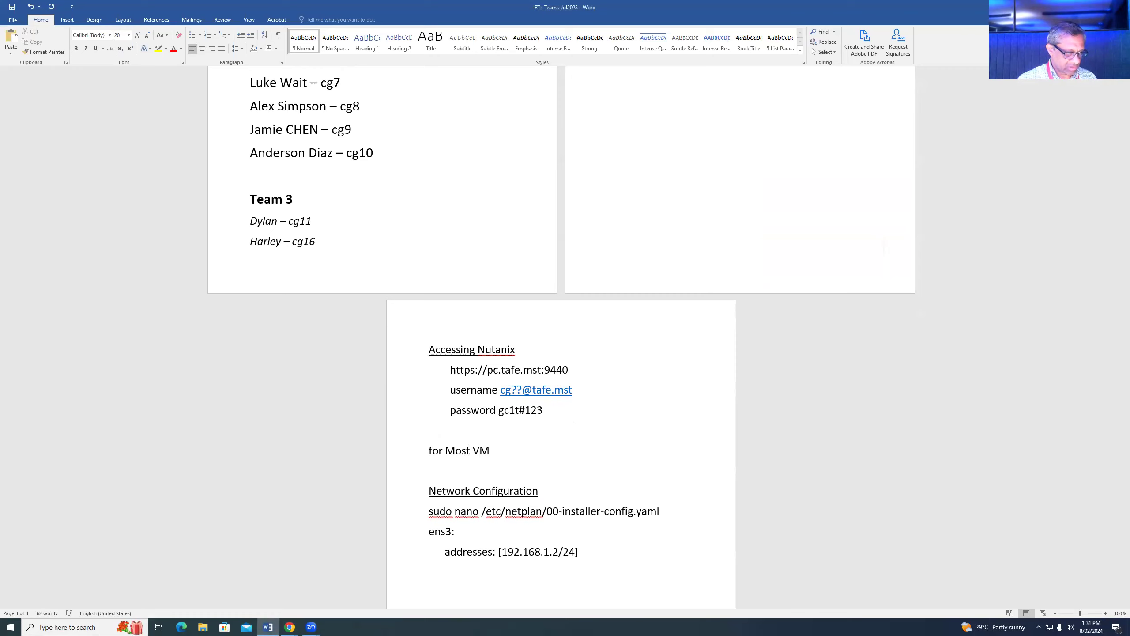
{"action": "key", "text": "Delete"}
{"action": "type", "text": "F"}
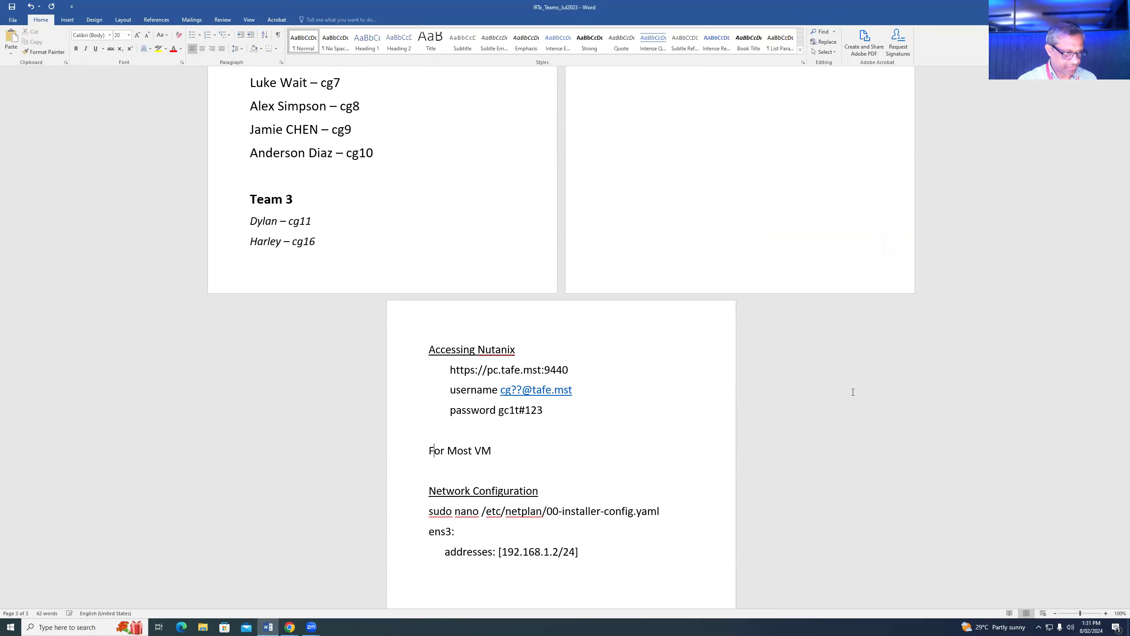
{"action": "key", "text": "Delete"}
{"action": "type", "text": "m"}
{"action": "key", "text": "End"}
{"action": "type", "text": "s"}
{"action": "key", "text": "Return"}
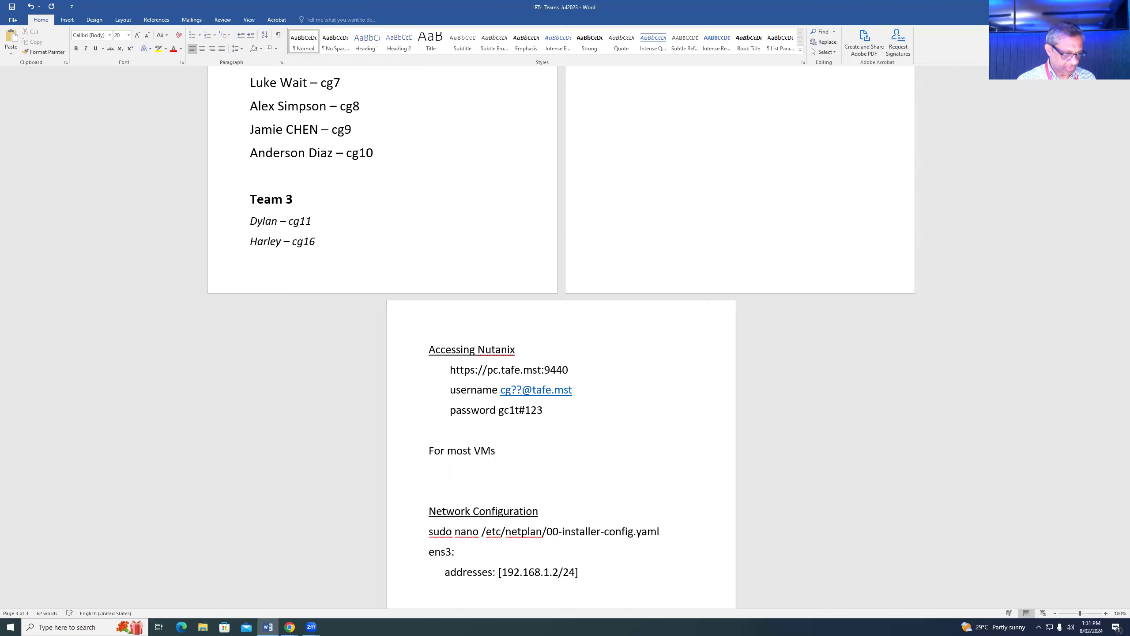
- Add indented lines with the default VM username and password beneath the heading
{"action": "key", "text": "Tab"}
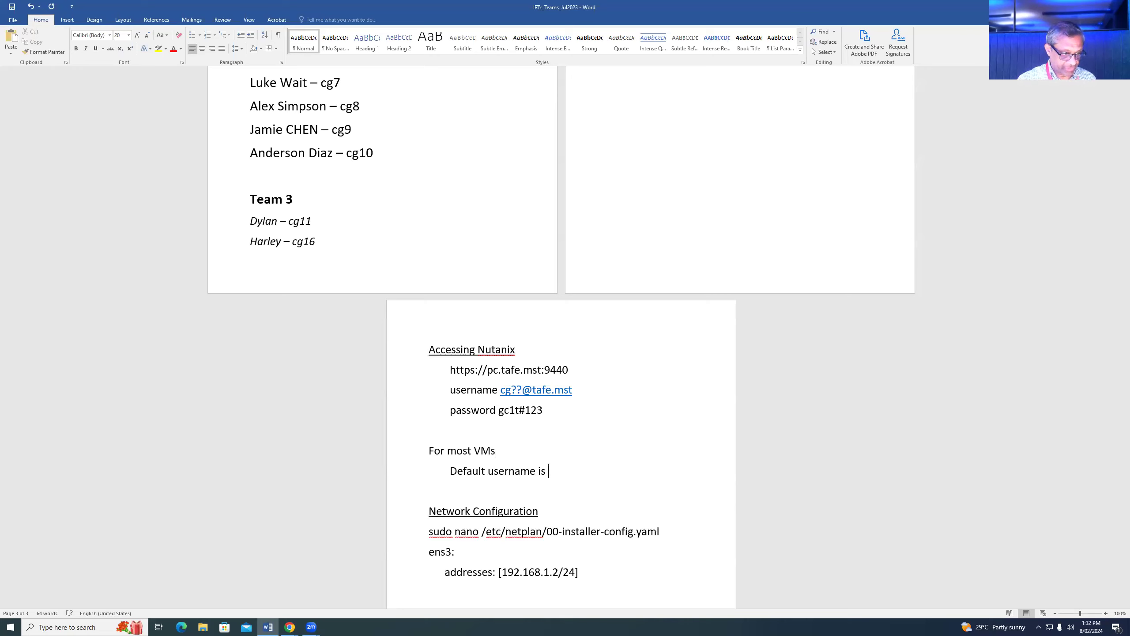
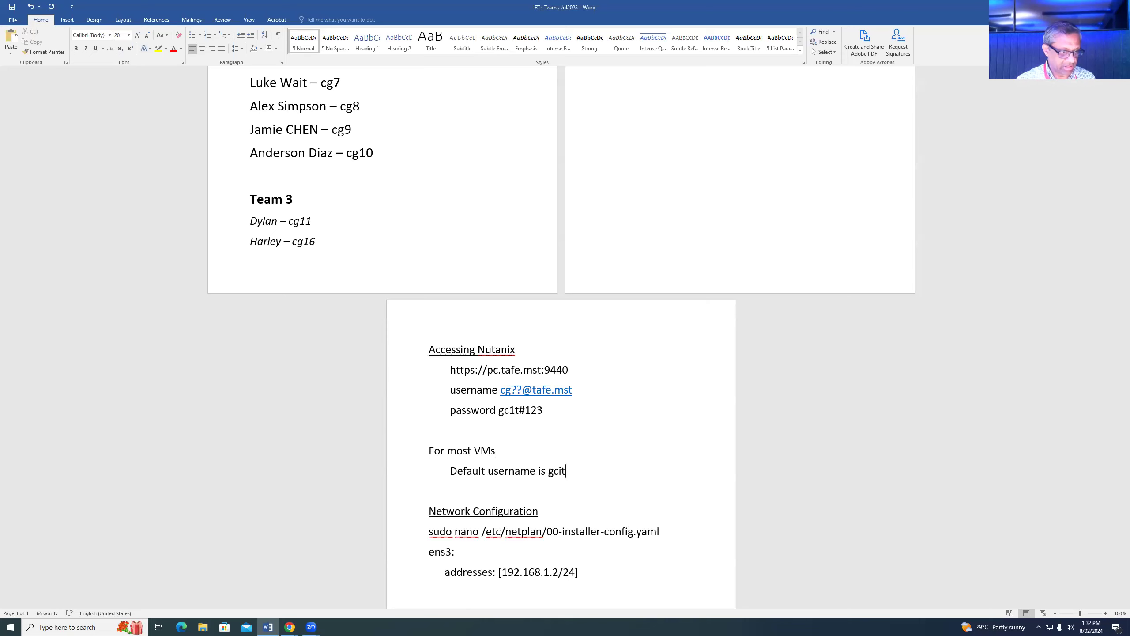
{"action": "key", "text": "Return"}
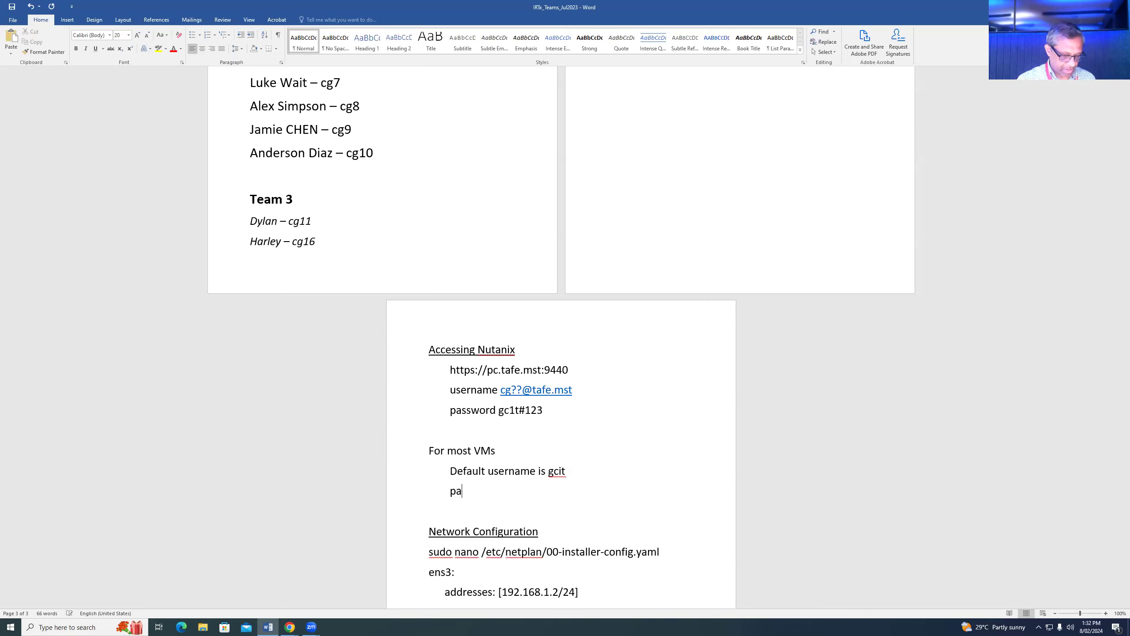
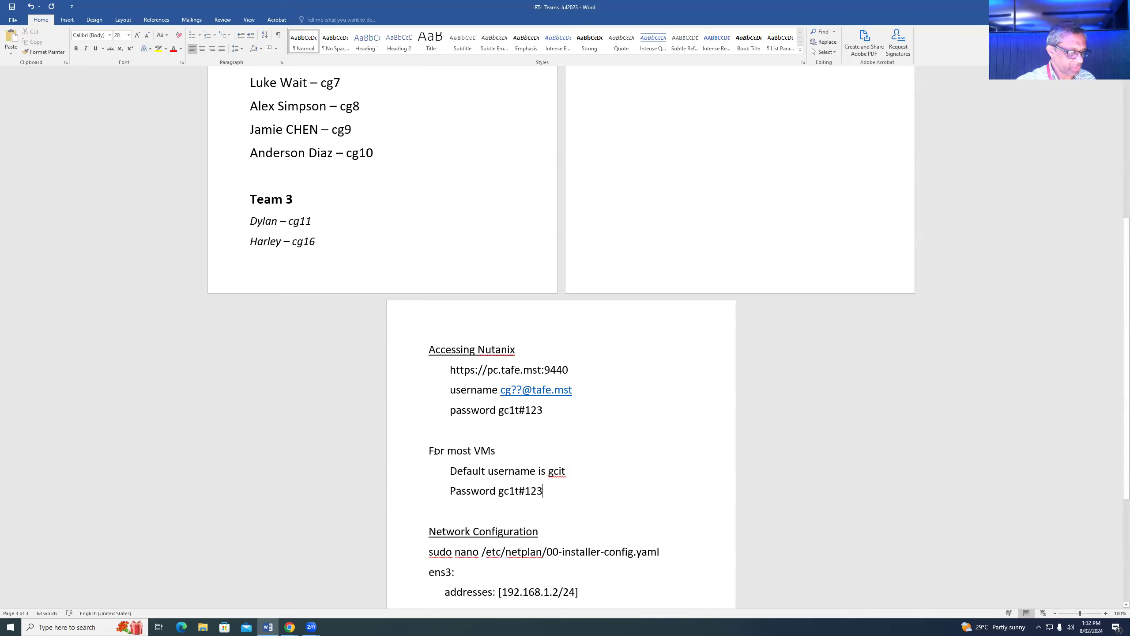
- Underline the 'For most VMs' heading and minimize Word
{"action": "left_click_drag", "start_coordinate": [430, 450], "coordinate": [507, 452]}
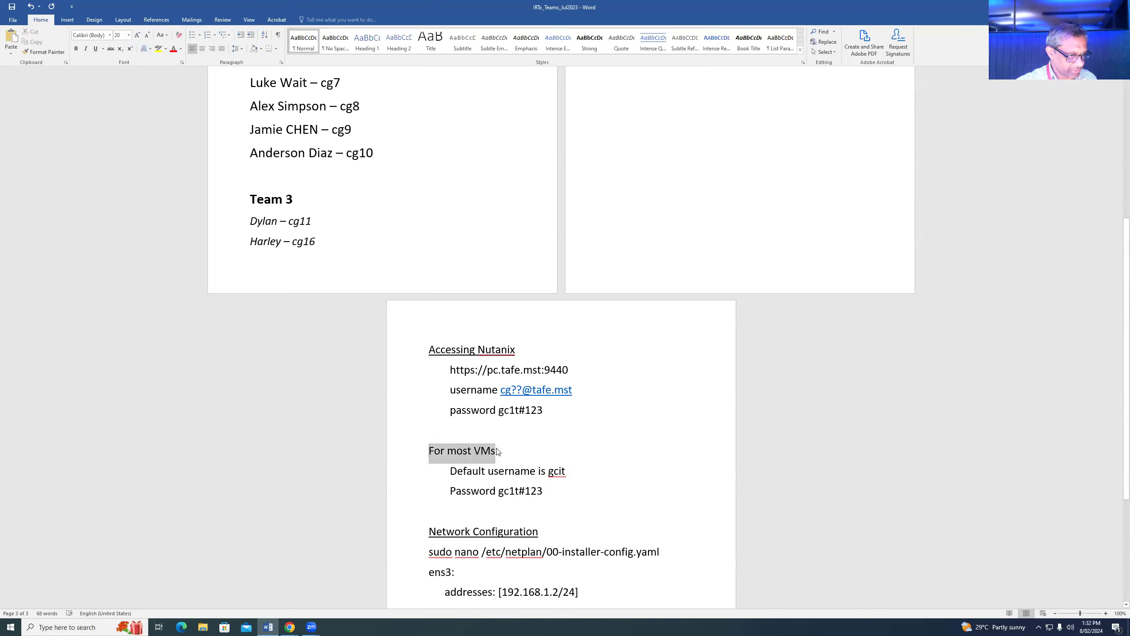
{"action": "left_click", "coordinate": [96, 50]}
{"action": "left_click", "coordinate": [591, 389]}
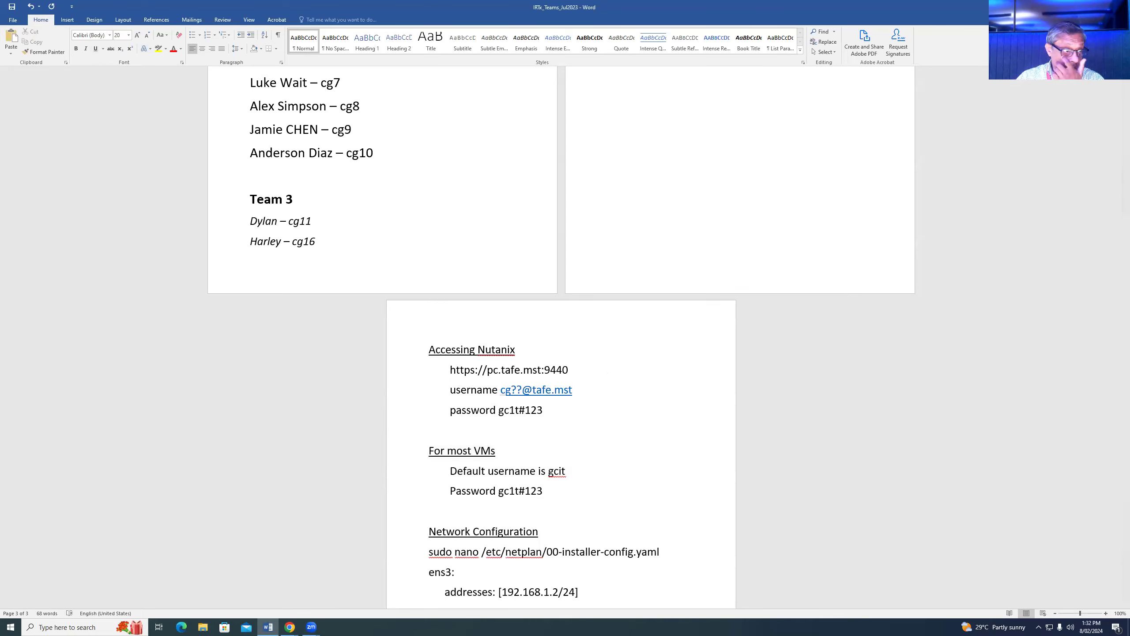
{"action": "left_click", "coordinate": [1079, 7]}
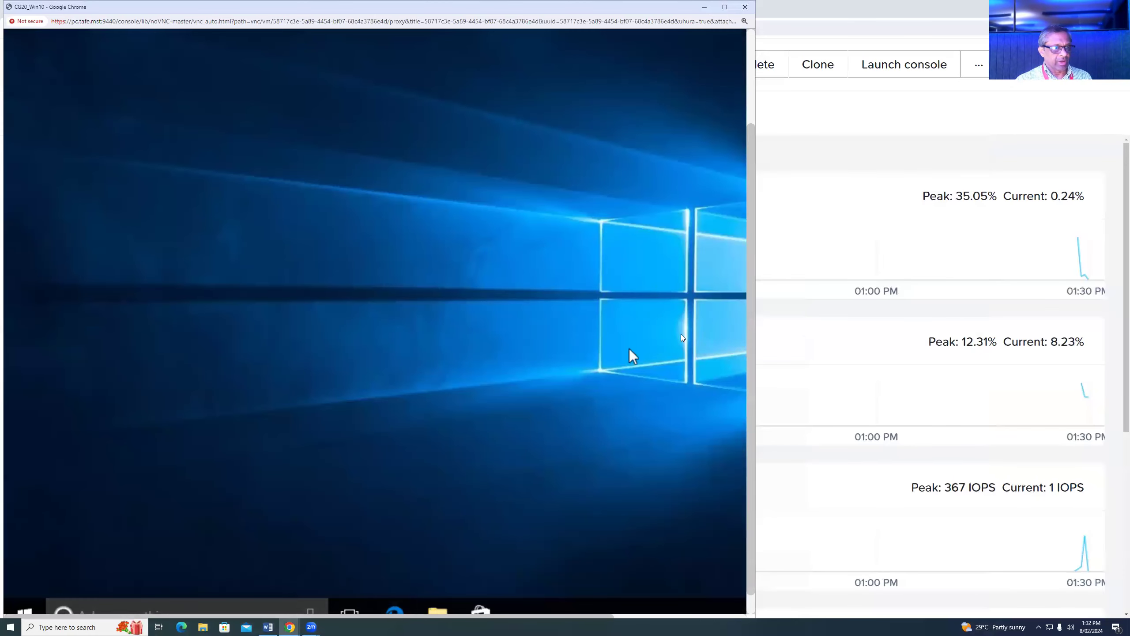
- Reveal the hidden tray icons in the VM's Windows taskbar
{"action": "scroll", "coordinate": [736, 298], "scroll_direction": "down", "scroll_amount": 1}
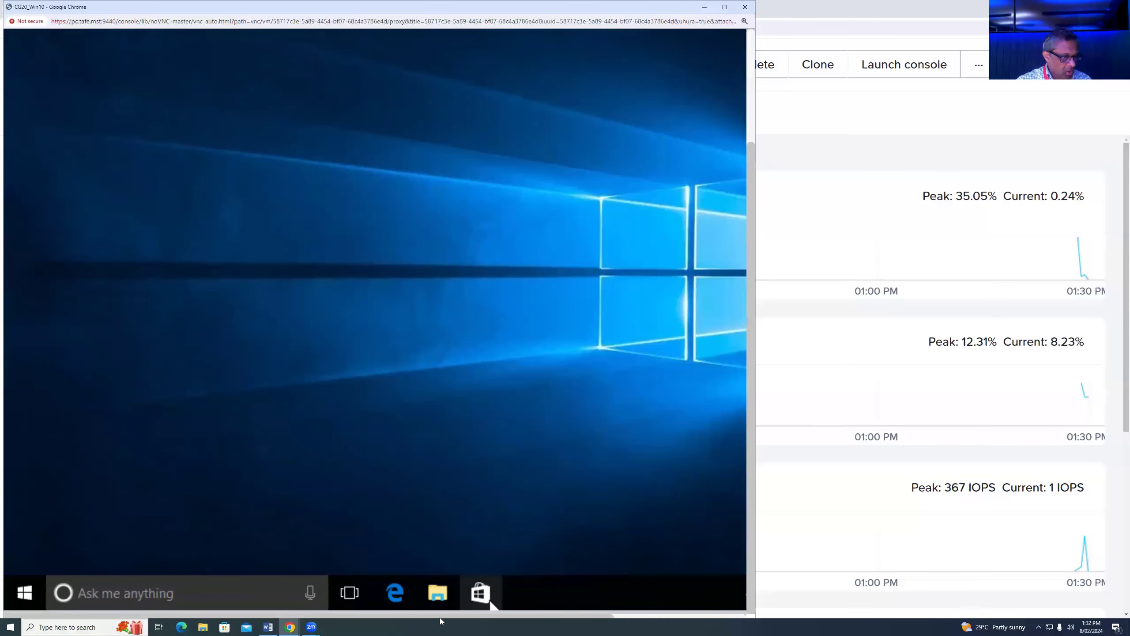
{"action": "left_click_drag", "start_coordinate": [445, 613], "coordinate": [639, 611]}
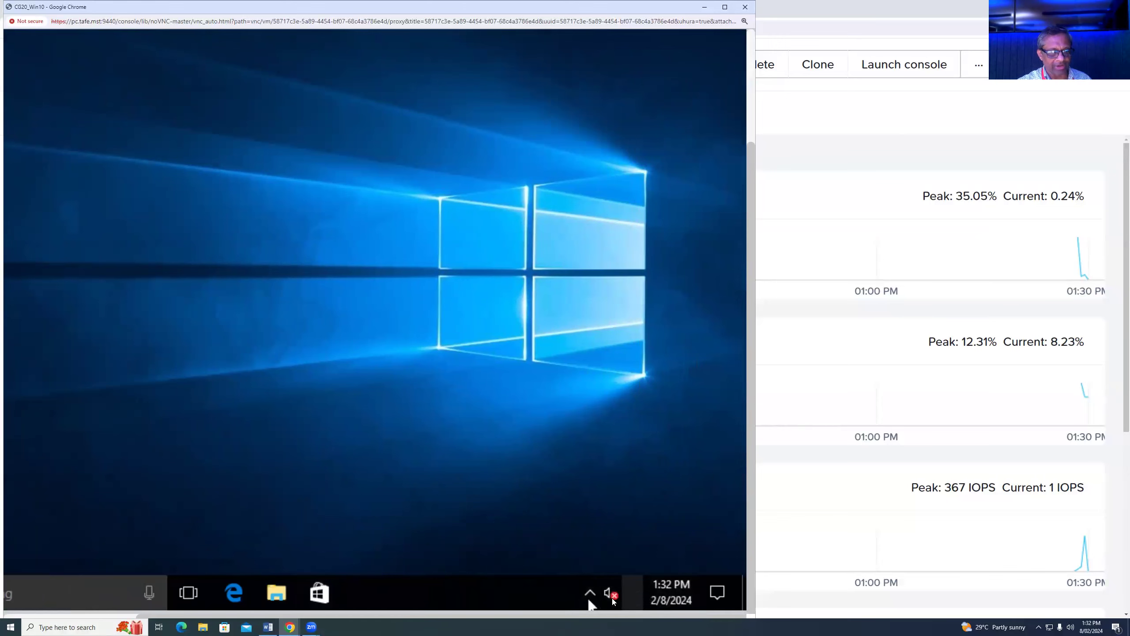
{"action": "left_click", "coordinate": [589, 594]}
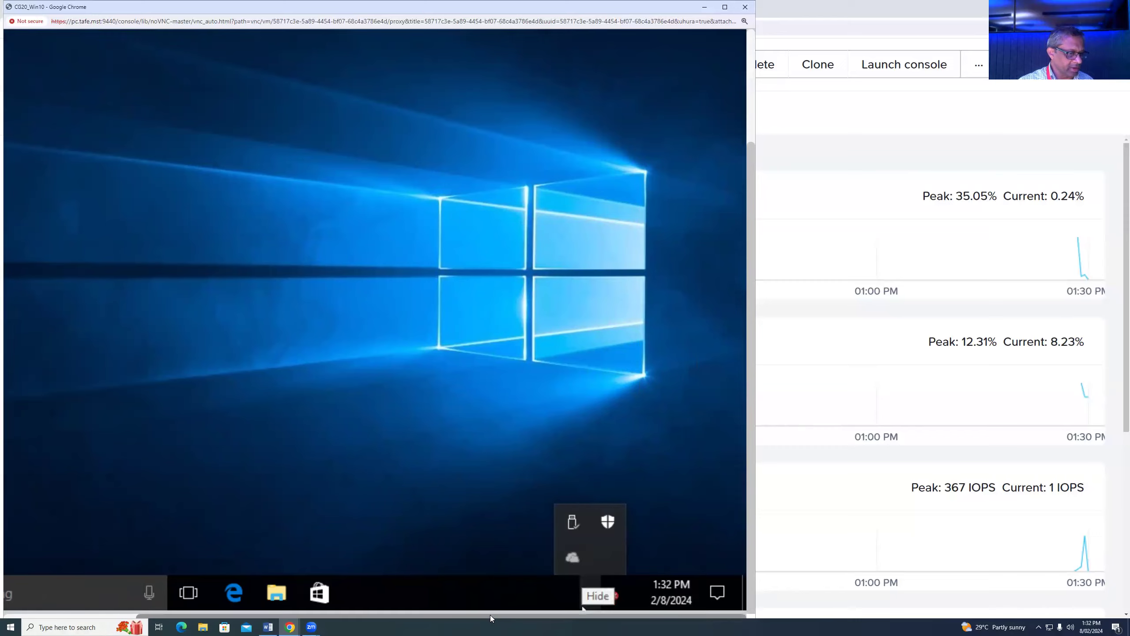
{"action": "left_click_drag", "start_coordinate": [469, 616], "coordinate": [334, 616]}
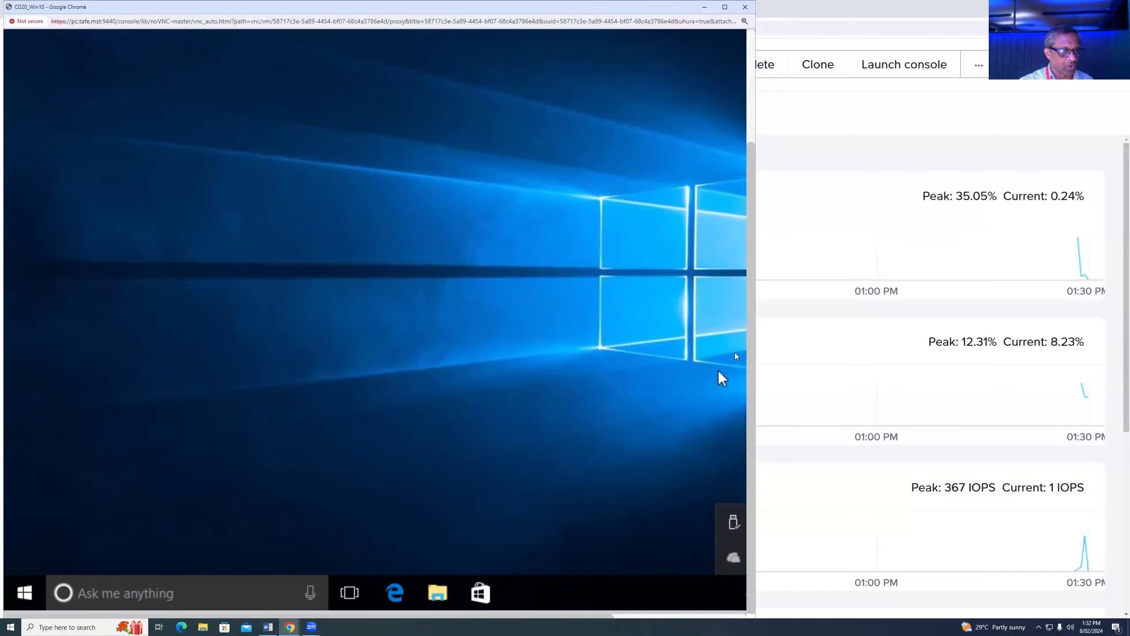
- Search the VM for 'con' and open Control Panel from the results
{"action": "left_click", "coordinate": [168, 591]}
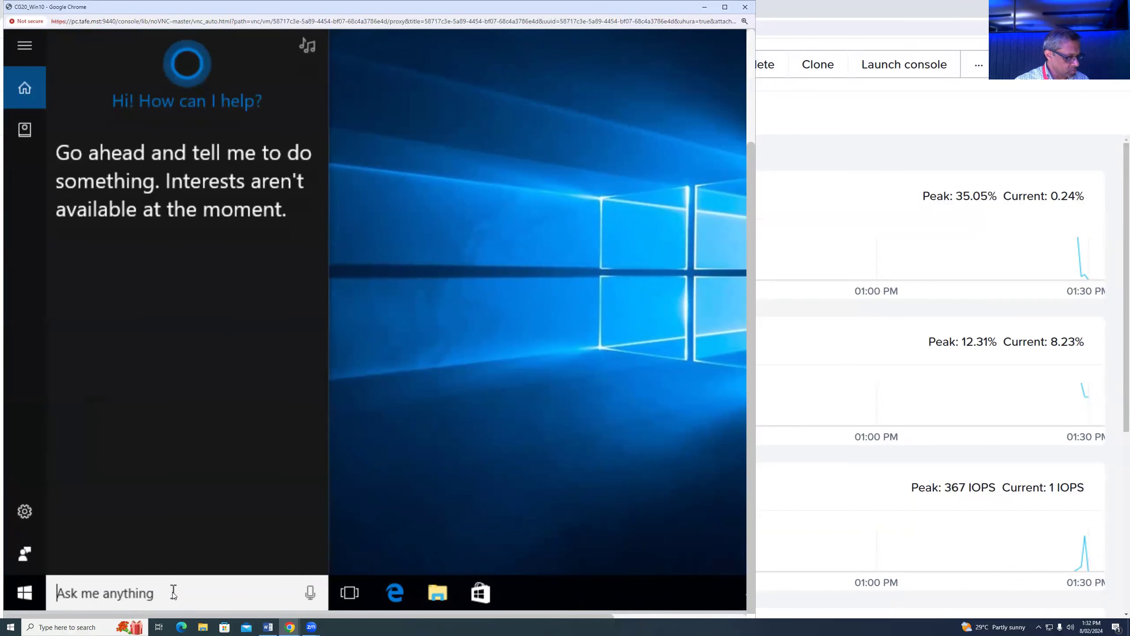
{"action": "type", "text": "con"}
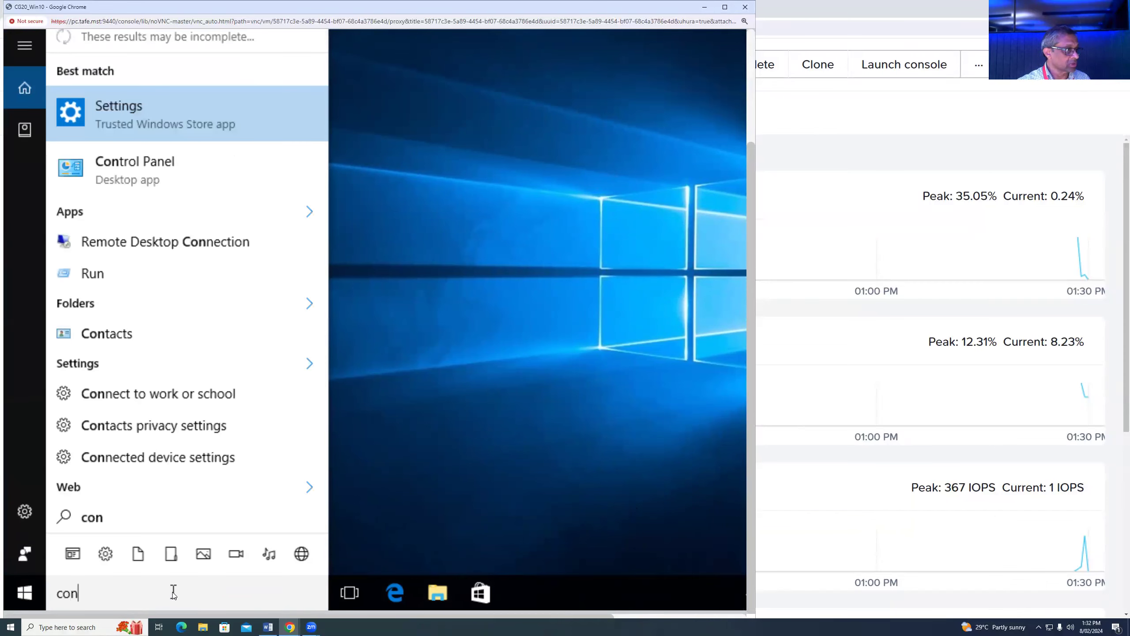
{"action": "left_click", "coordinate": [143, 166]}
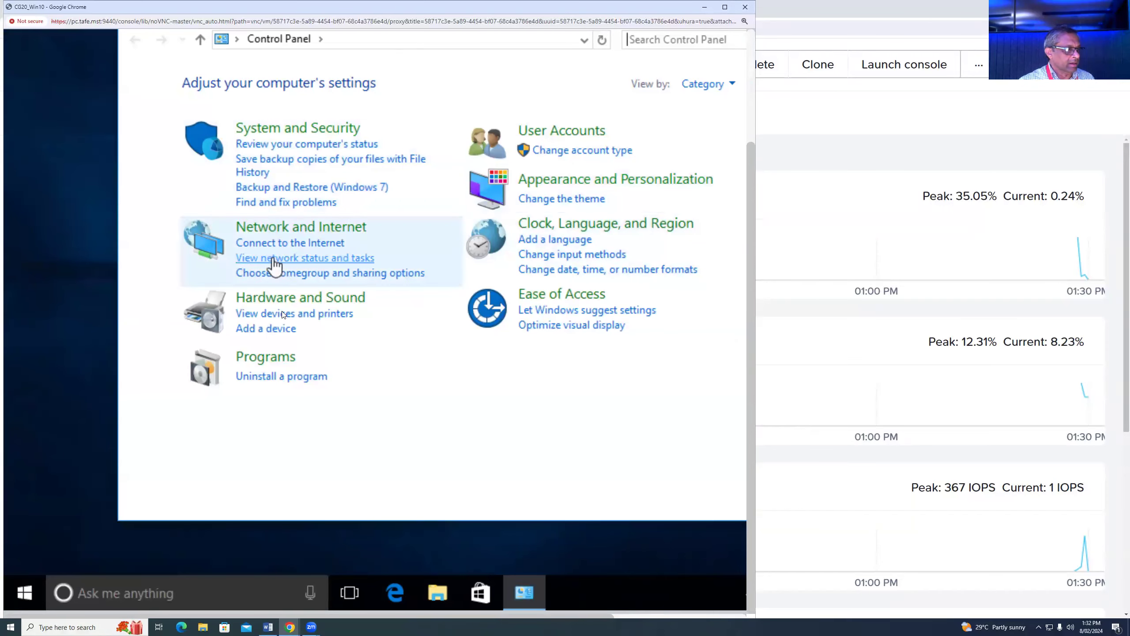
- Update the Ethernet Controller driver in Device Manager from the Nutanix VirtIO 1.1.1 E:\Windows 10 folder
{"action": "left_click", "coordinate": [280, 299]}
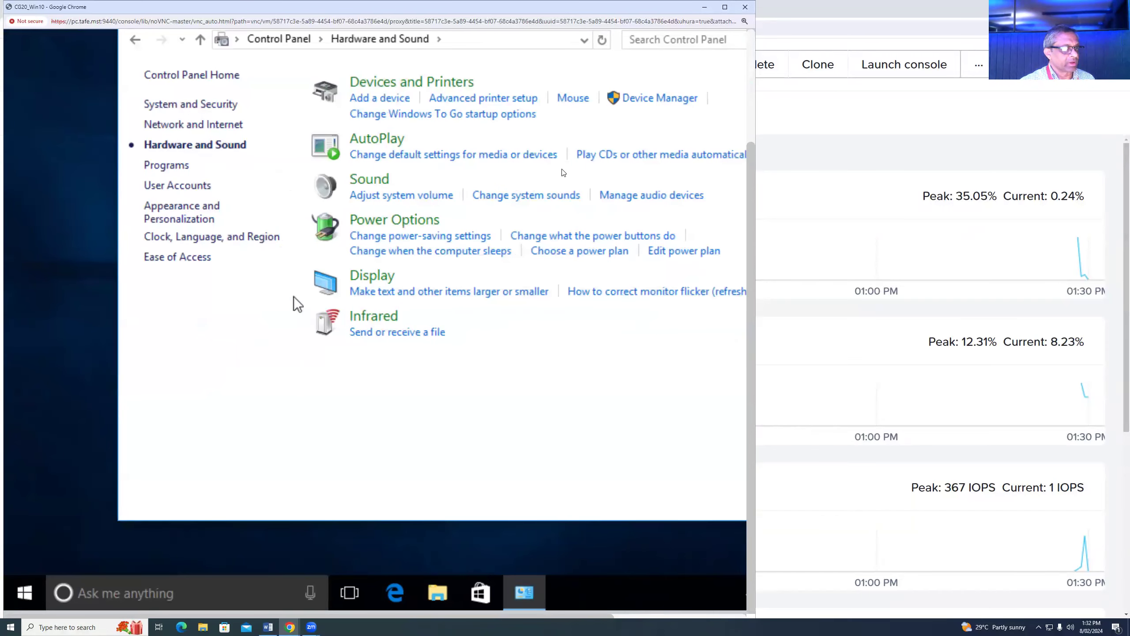
{"action": "left_click", "coordinate": [642, 100]}
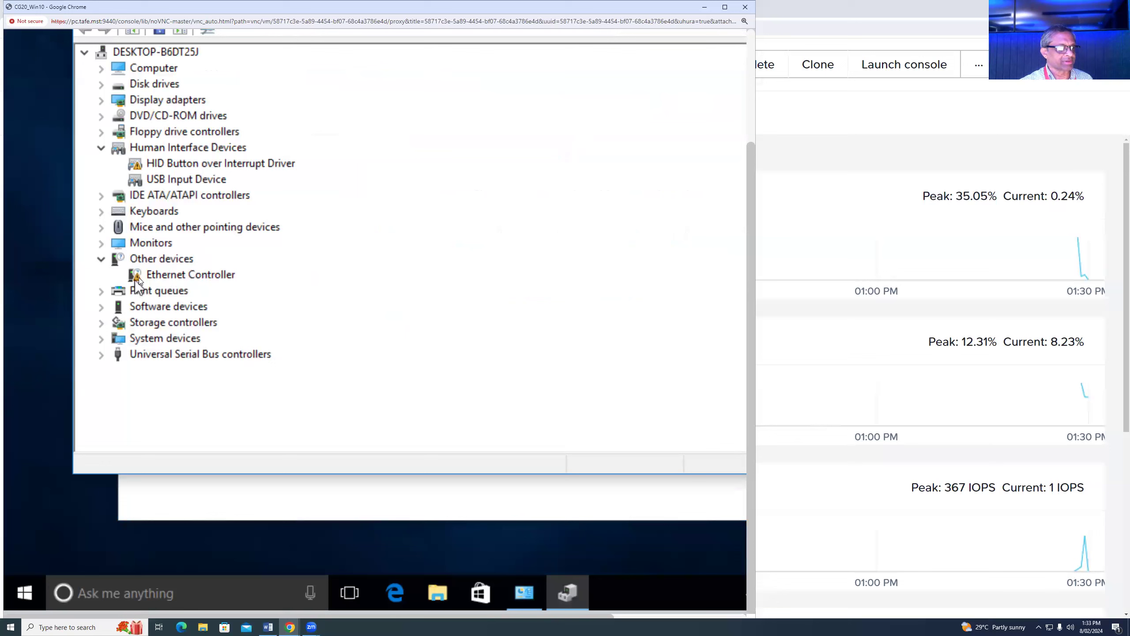
{"action": "right_click", "coordinate": [208, 276]}
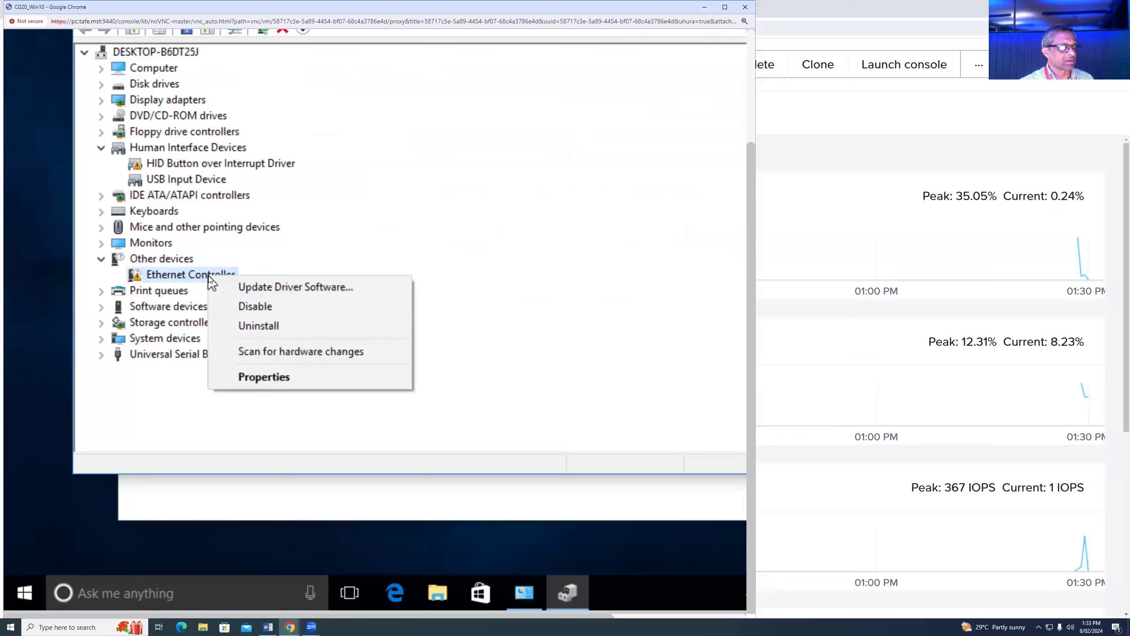
{"action": "left_click", "coordinate": [272, 288]}
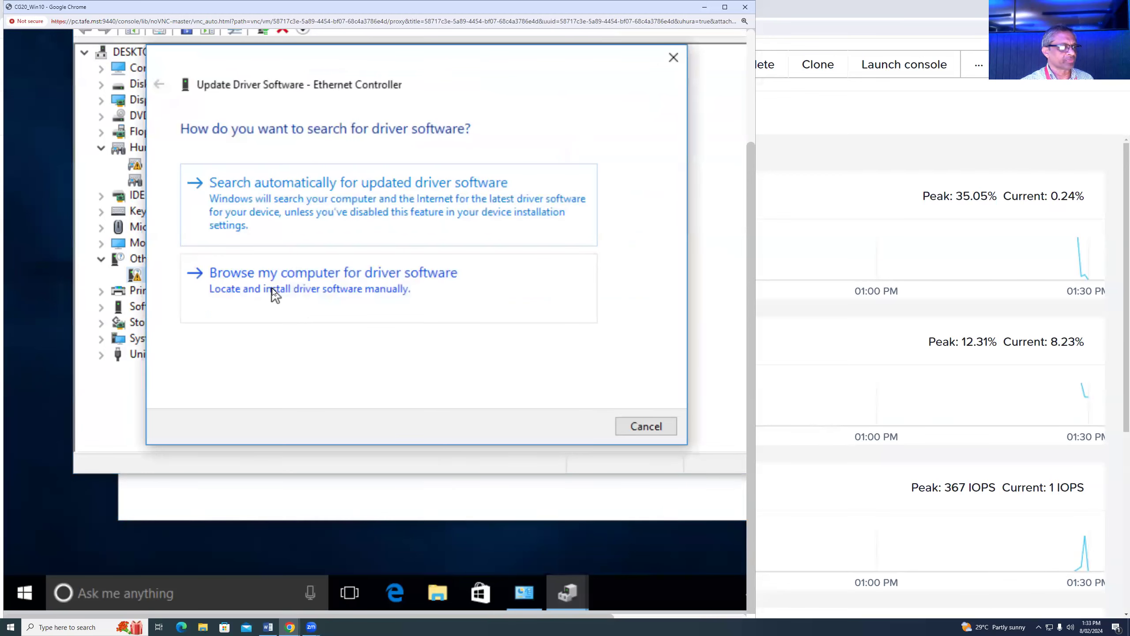
{"action": "left_click", "coordinate": [372, 283]}
{"action": "left_click", "coordinate": [550, 198]}
{"action": "left_click_drag", "start_coordinate": [573, 226], "coordinate": [574, 265]}
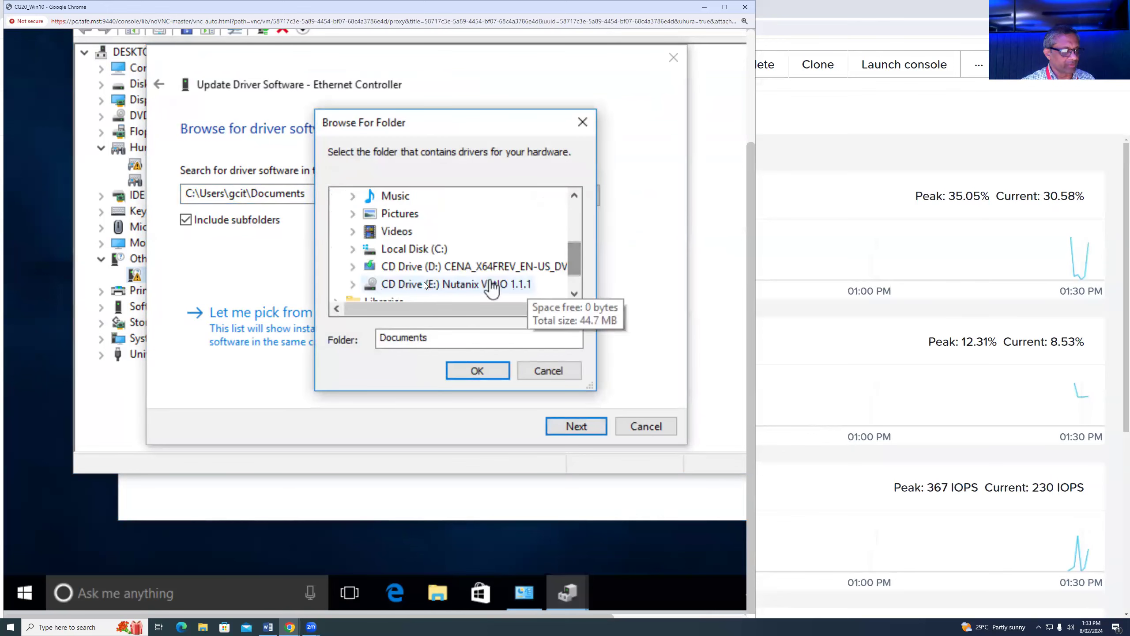
{"action": "left_click", "coordinate": [460, 285]}
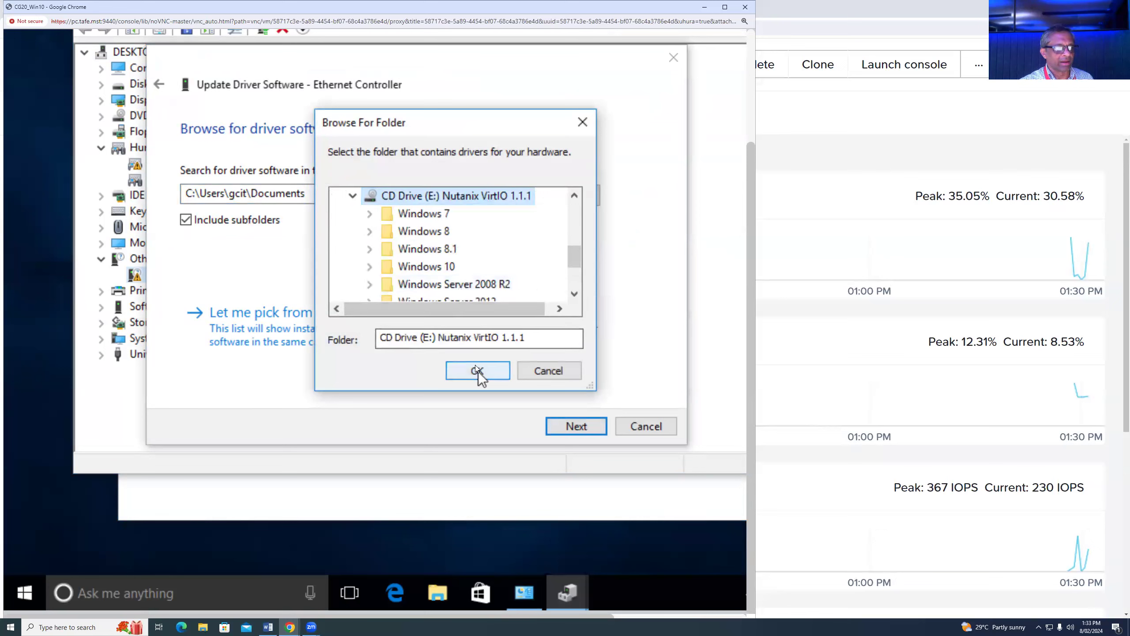
{"action": "left_click", "coordinate": [430, 266]}
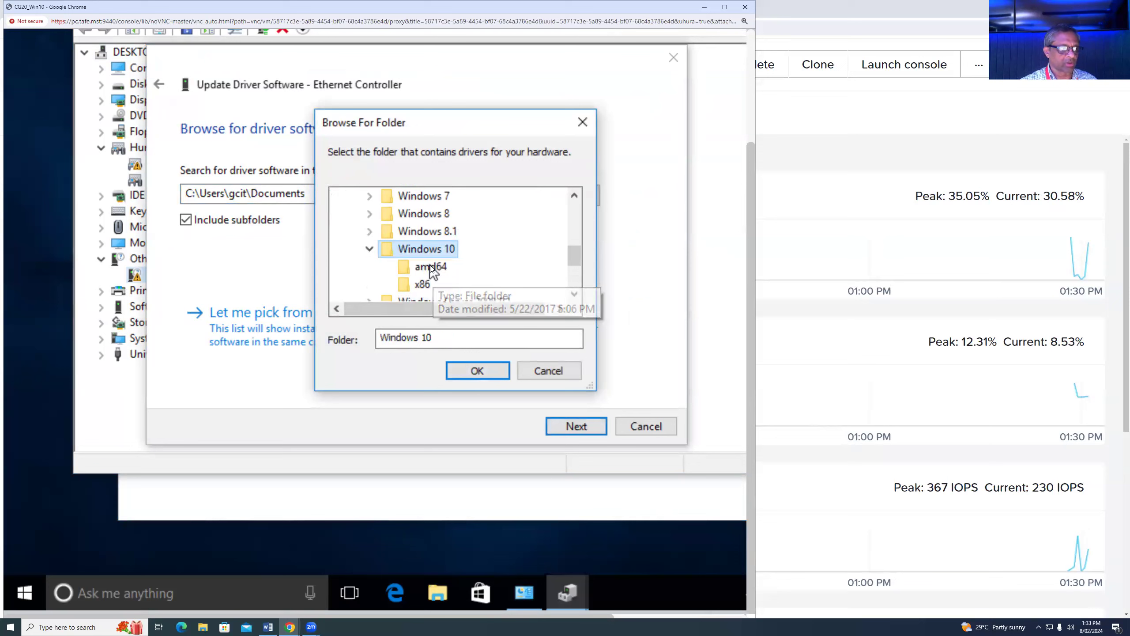
{"action": "left_click", "coordinate": [477, 373]}
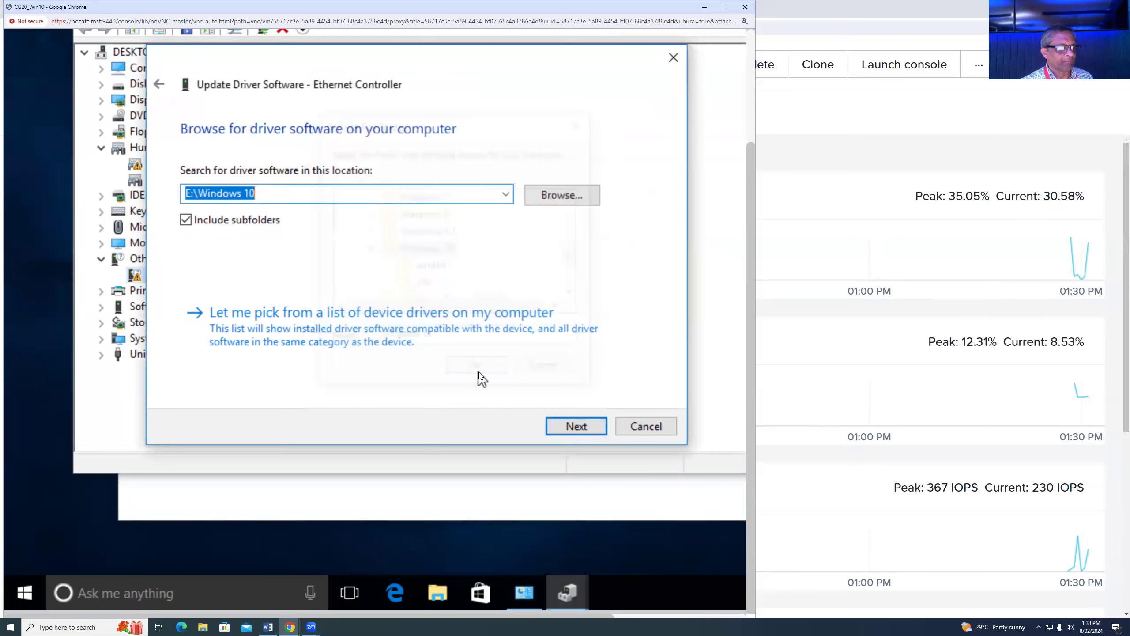
{"action": "left_click", "coordinate": [577, 426]}
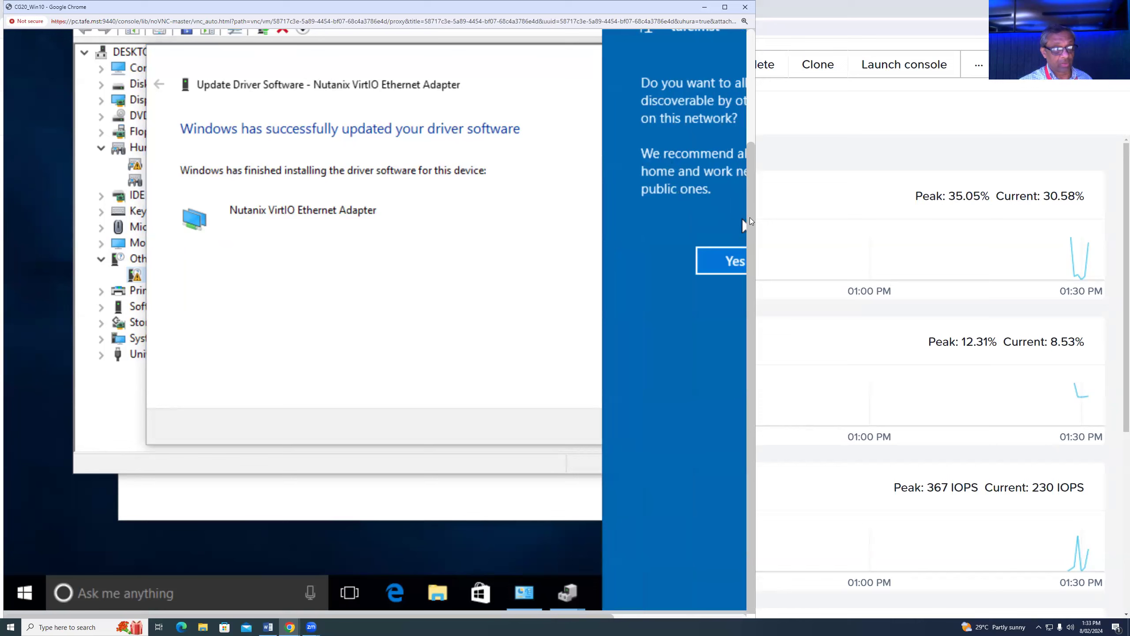
- Allow the PC to be discoverable on the network and close the finished driver wizard
{"action": "left_click_drag", "start_coordinate": [755, 216], "coordinate": [893, 217]}
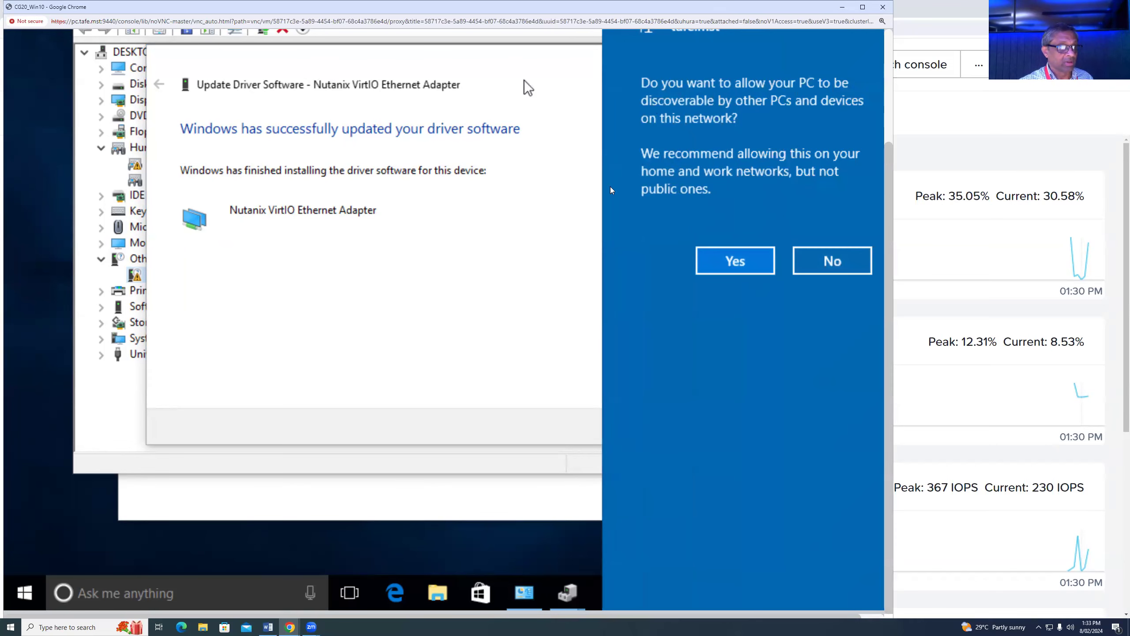
{"action": "left_click", "coordinate": [744, 261]}
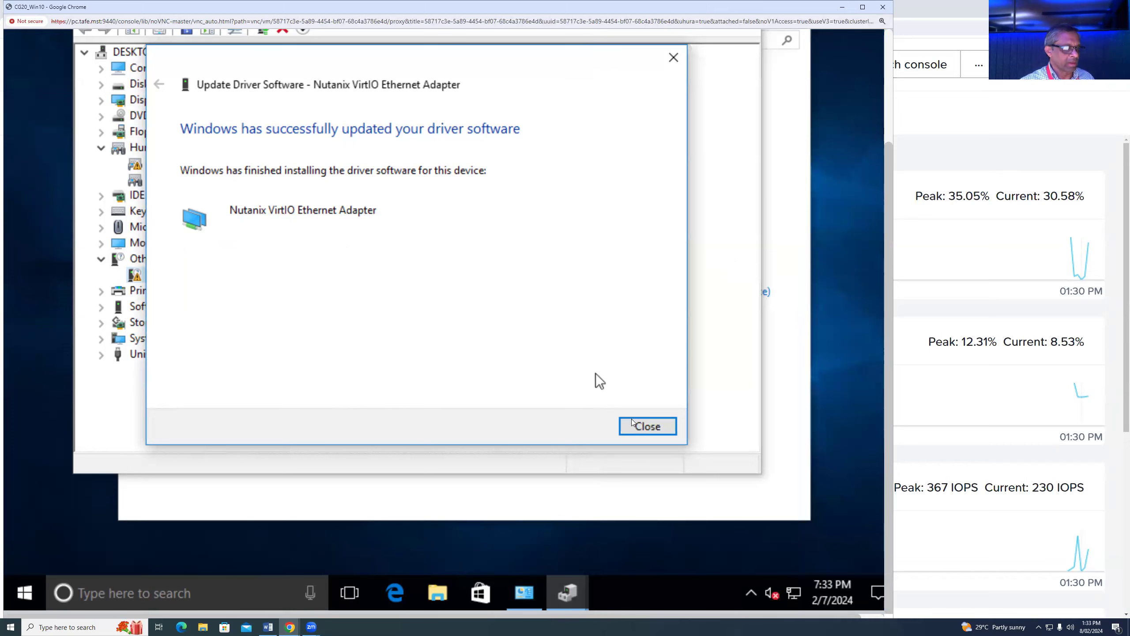
{"action": "left_click", "coordinate": [659, 426]}
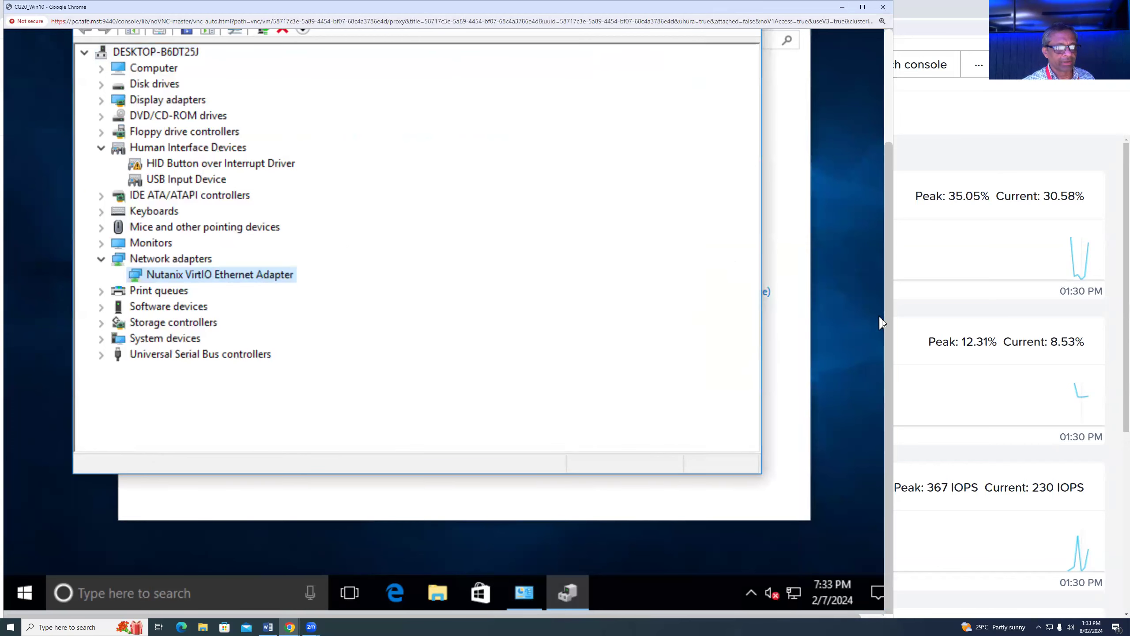
- Check the new adapter under Network adapters, then close Device Manager and Hardware and Sound
{"action": "left_click_drag", "start_coordinate": [889, 329], "coordinate": [882, 210]}
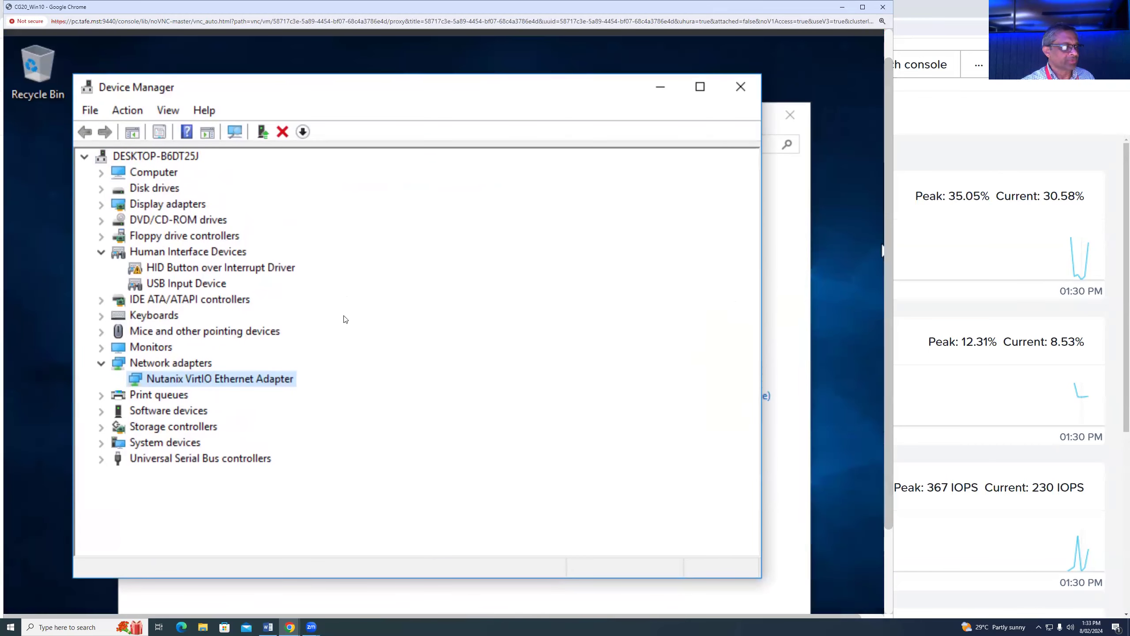
{"action": "left_click", "coordinate": [101, 363]}
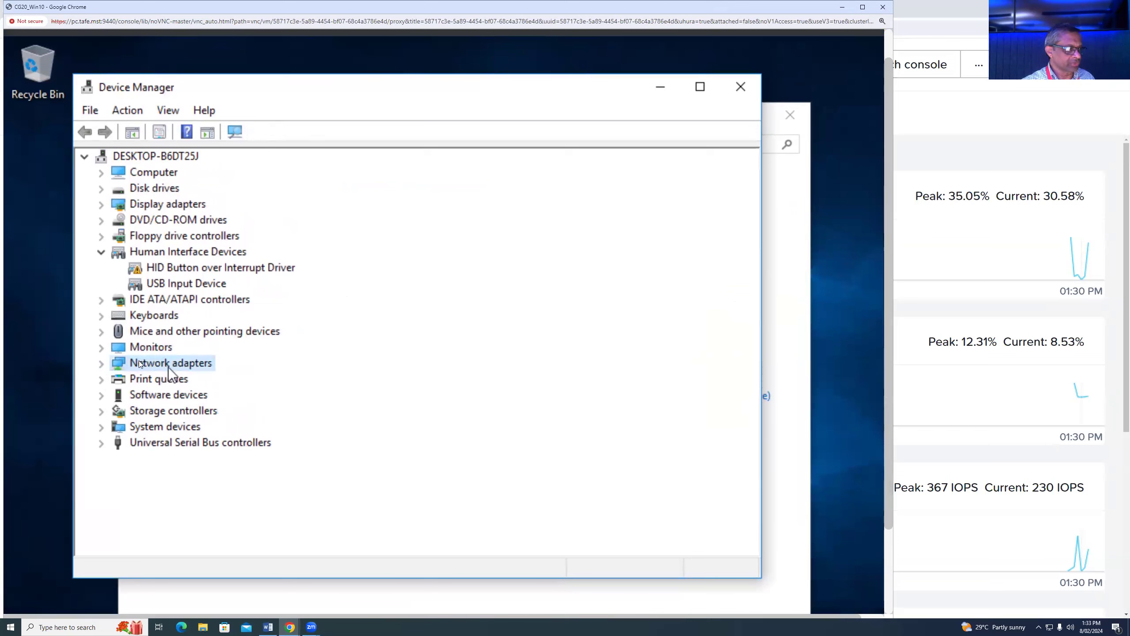
{"action": "left_click", "coordinate": [101, 363]}
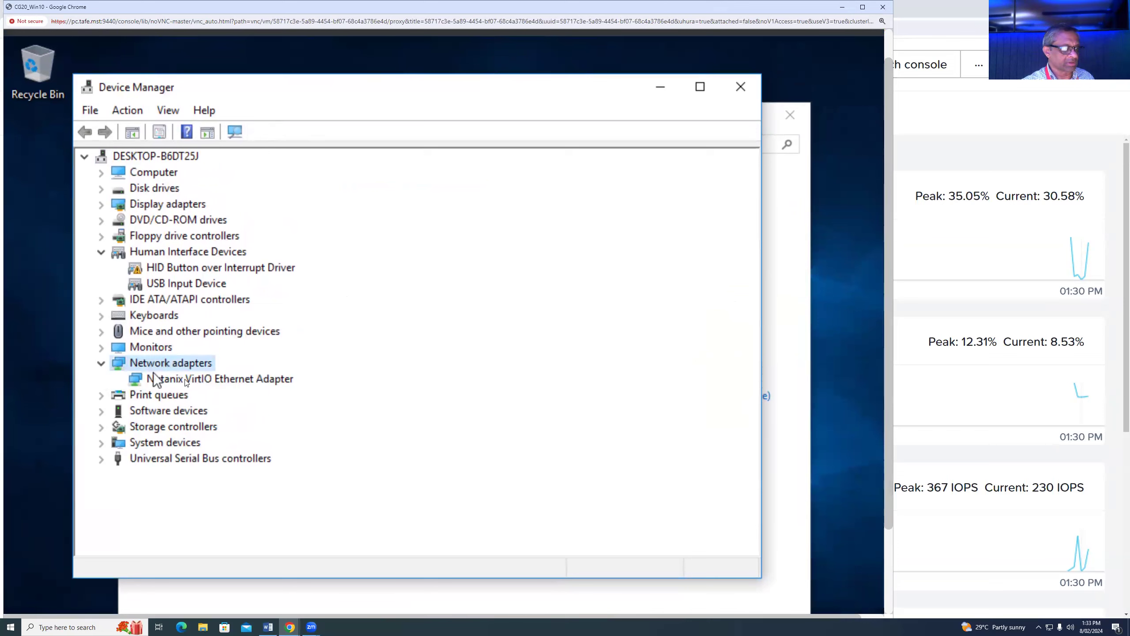
{"action": "left_click", "coordinate": [101, 363]}
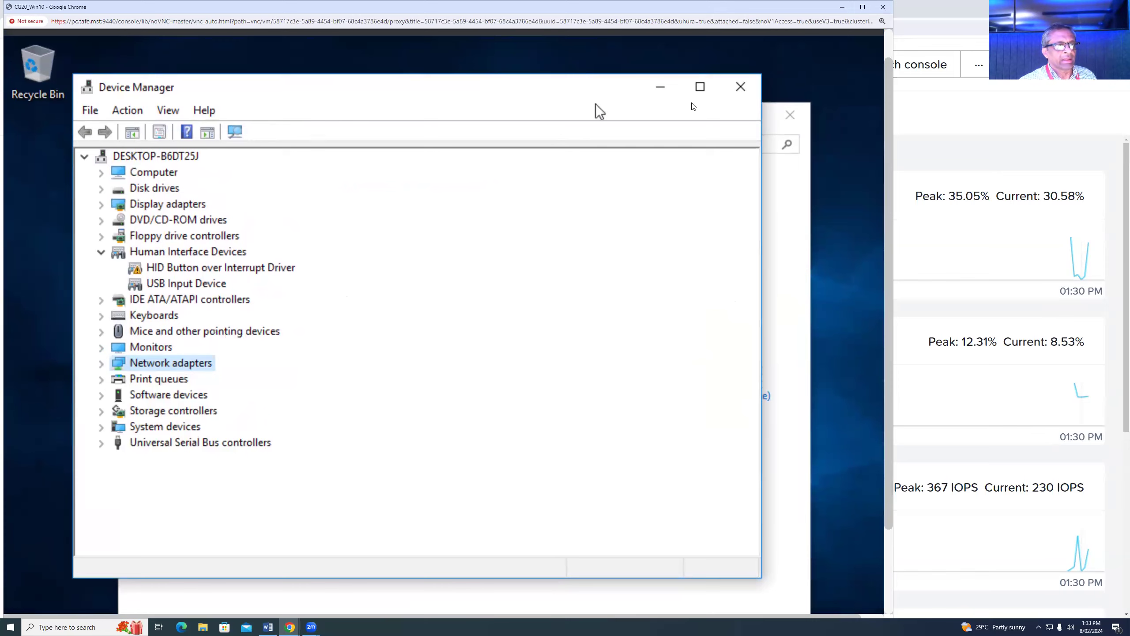
{"action": "left_click", "coordinate": [740, 87]}
{"action": "left_click", "coordinate": [790, 114]}
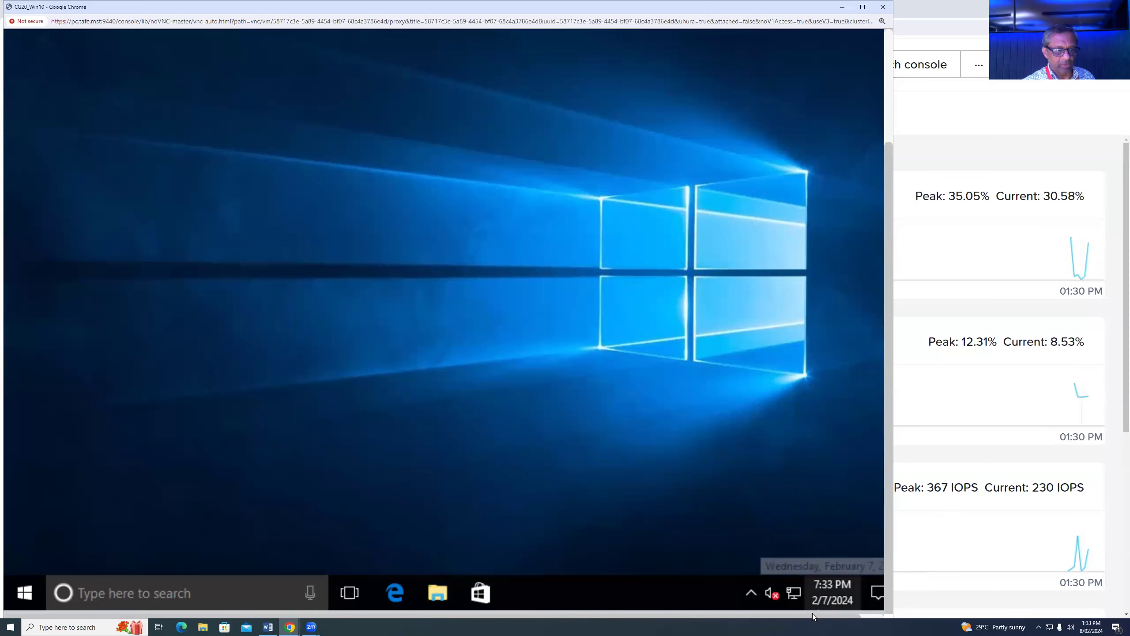
- Launch Edge in the VM, search 'downlaod chrome', and open the Google Chrome download result
{"action": "mouse_move", "coordinate": [886, 569]}
{"action": "left_mouse_down"}
{"action": "mouse_move", "coordinate": [886, 458]}
{"action": "mouse_move", "coordinate": [886, 575]}
{"action": "left_mouse_up"}
{"action": "left_click", "coordinate": [396, 594]}
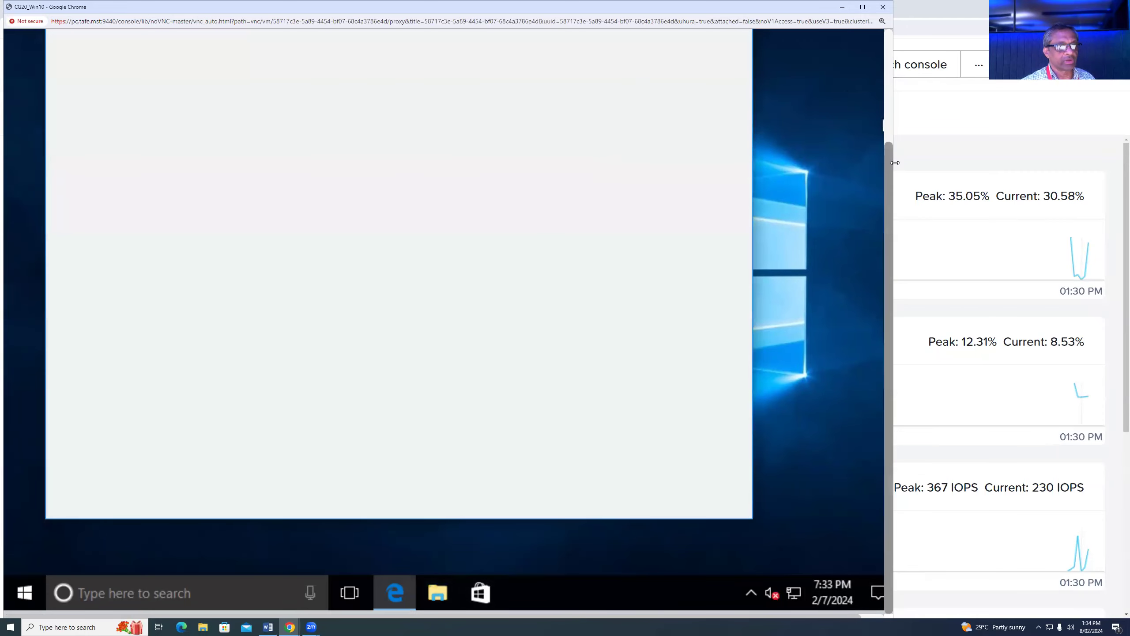
{"action": "scroll", "coordinate": [890, 175], "scroll_direction": "up", "scroll_amount": 3}
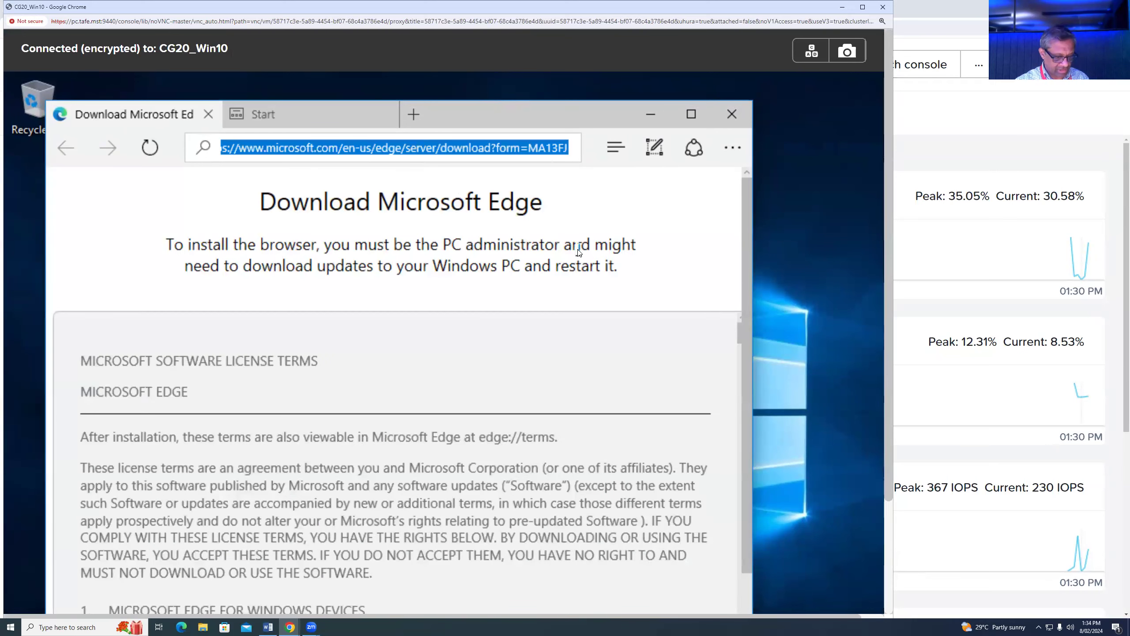
{"action": "type", "text": "downlao"}
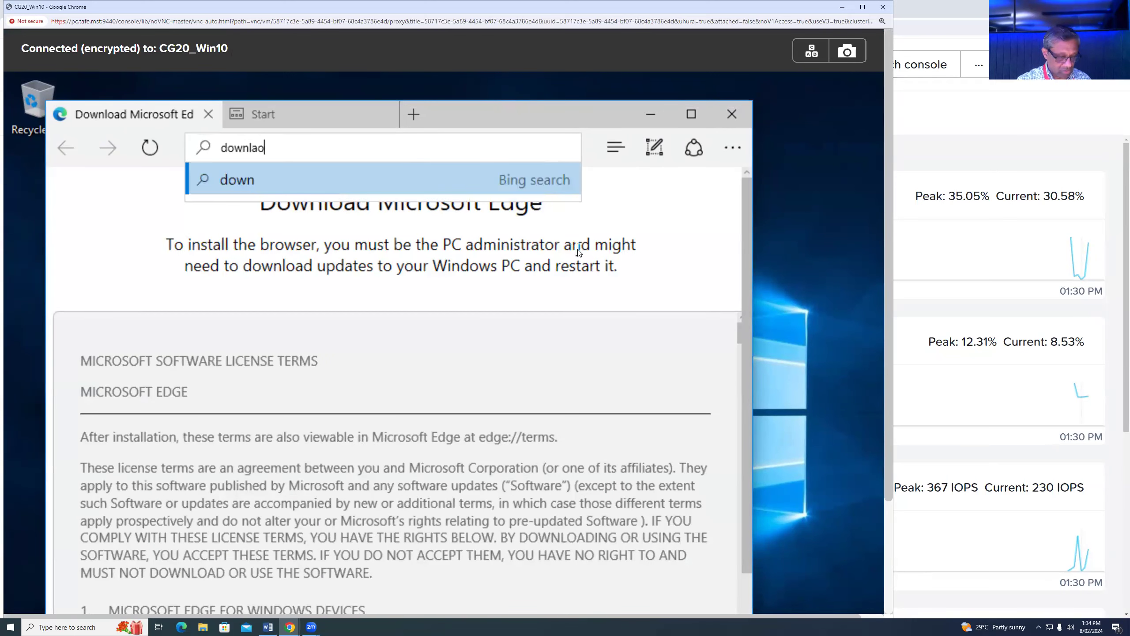
{"action": "type", "text": "d c"}
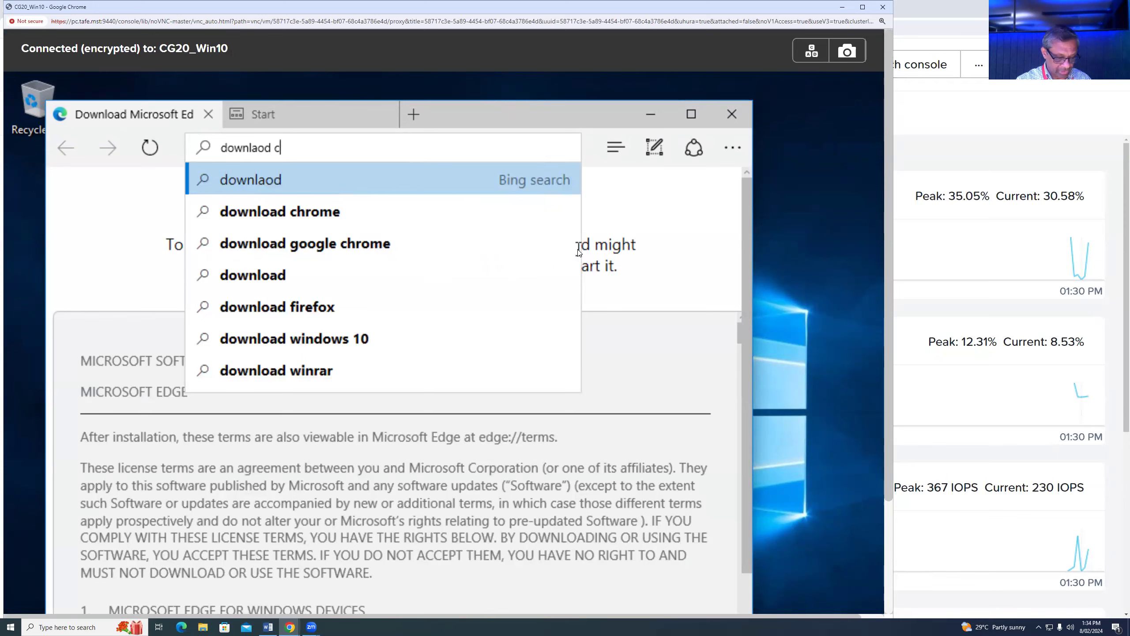
{"action": "type", "text": "hrome"}
{"action": "key", "text": "Return"}
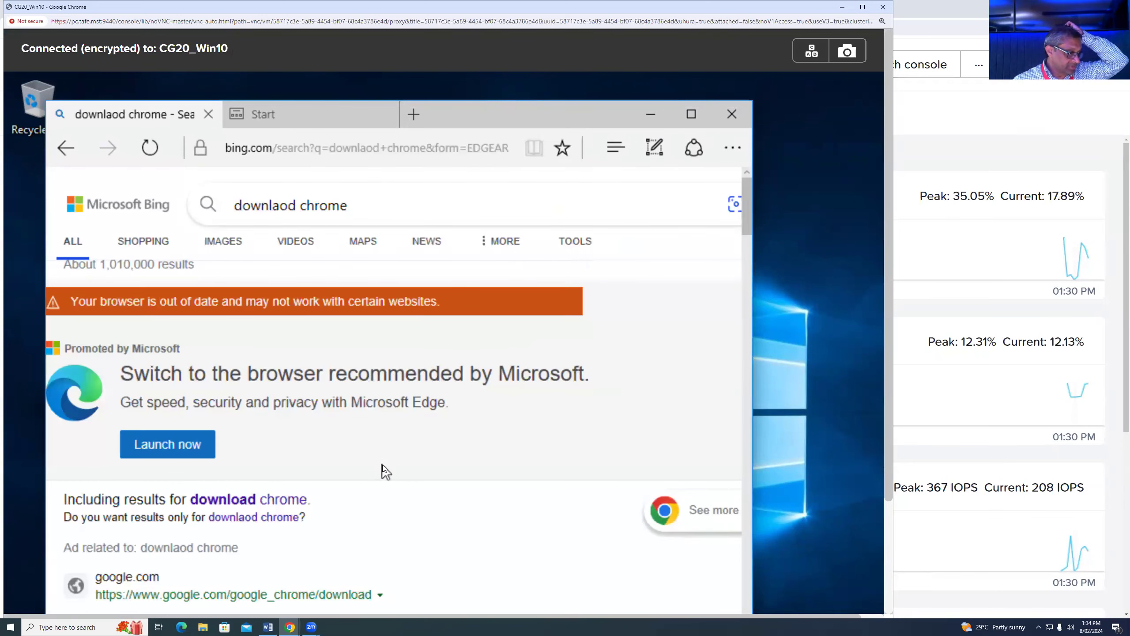
{"action": "scroll", "coordinate": [382, 463], "scroll_direction": "down", "scroll_amount": 5}
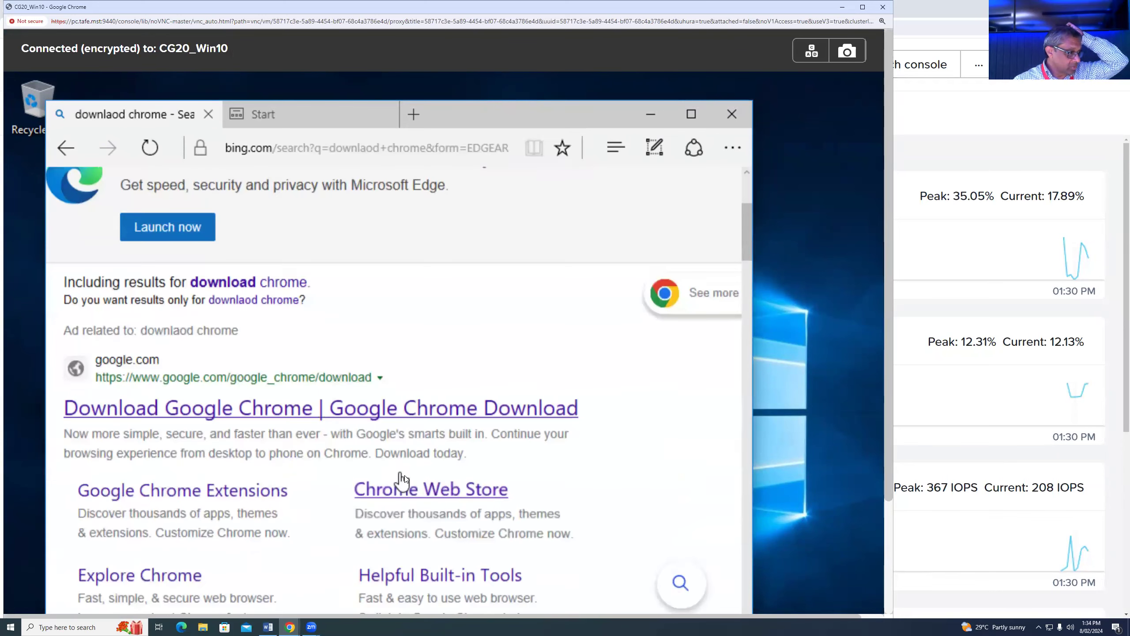
{"action": "left_click", "coordinate": [349, 409]}
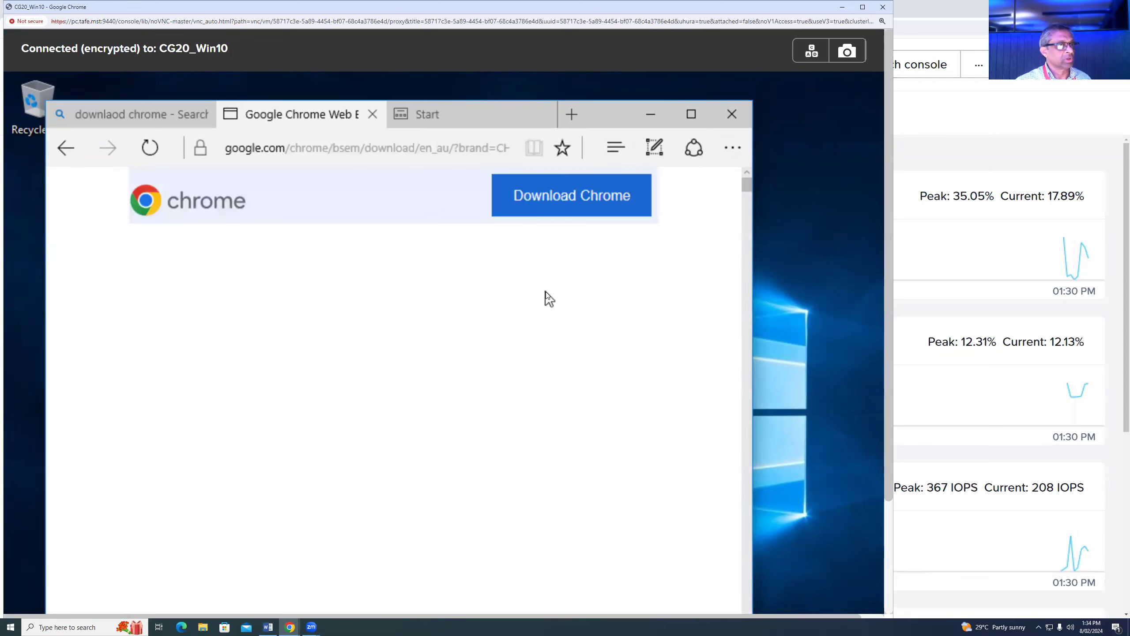
- Download, save and run ChromeSetup.exe after accepting the terms, then close Edge
{"action": "left_click", "coordinate": [559, 195]}
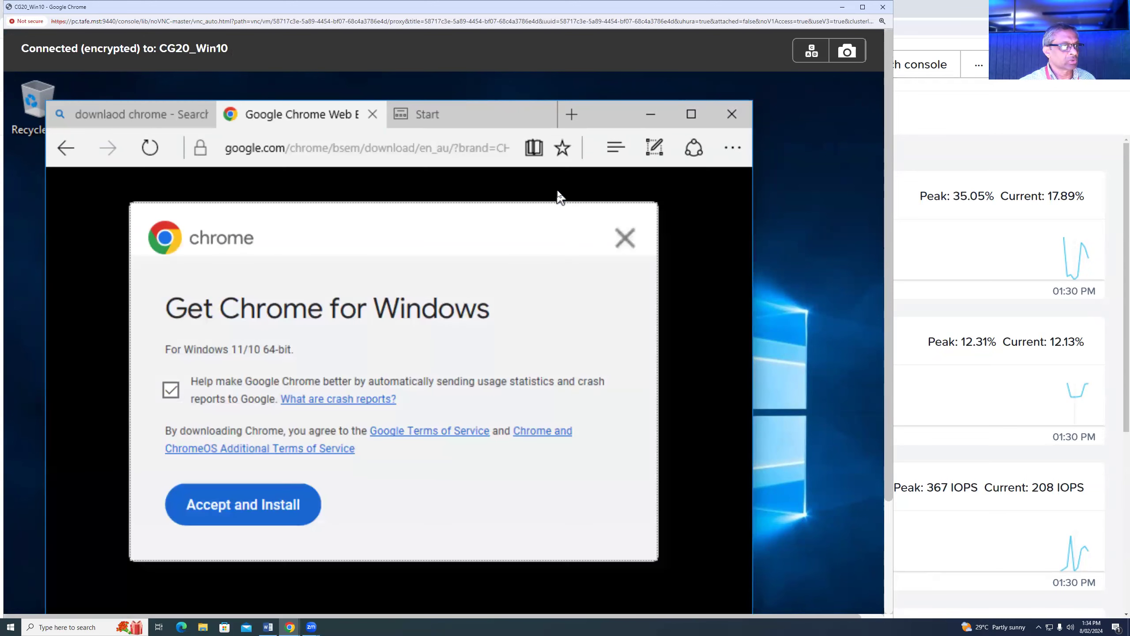
{"action": "left_click", "coordinate": [263, 506]}
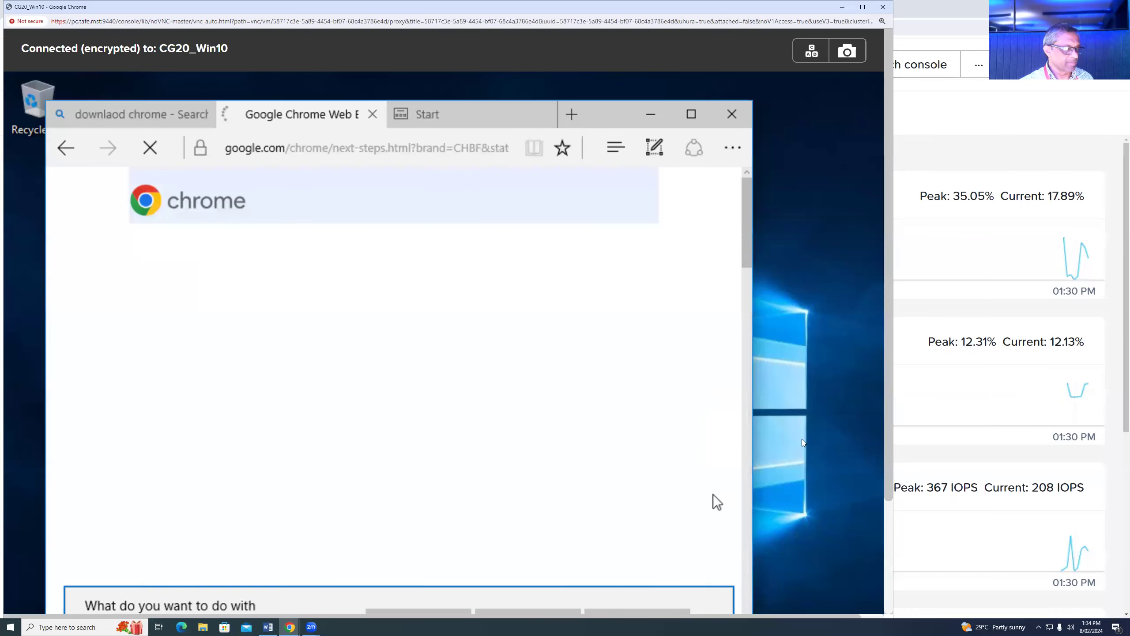
{"action": "left_click_drag", "start_coordinate": [886, 362], "coordinate": [890, 442]}
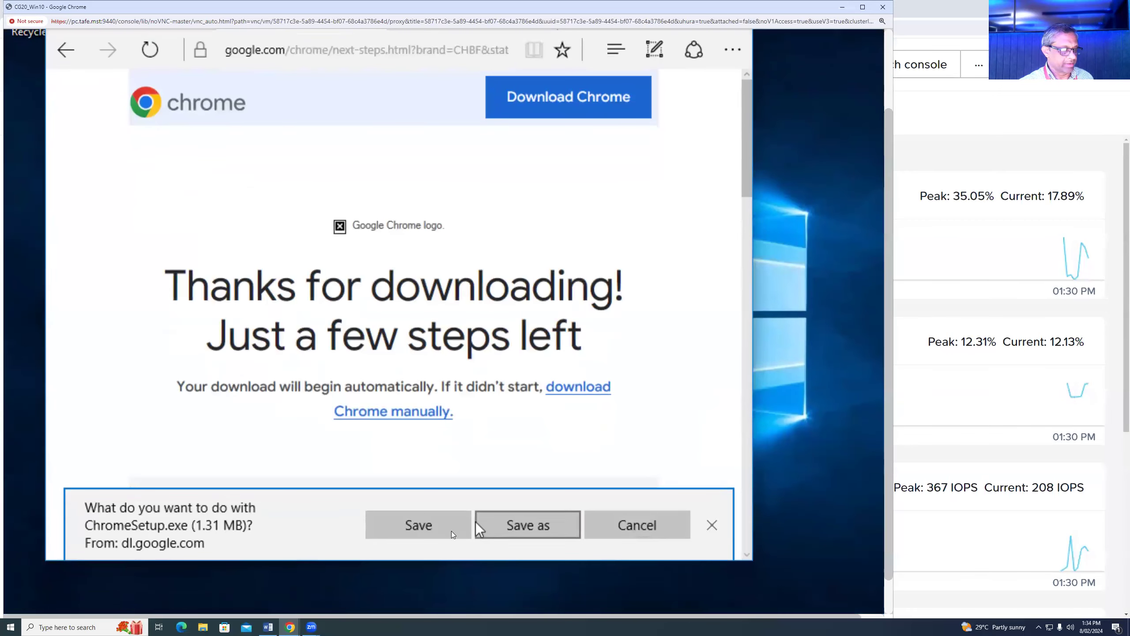
{"action": "left_click", "coordinate": [413, 529]}
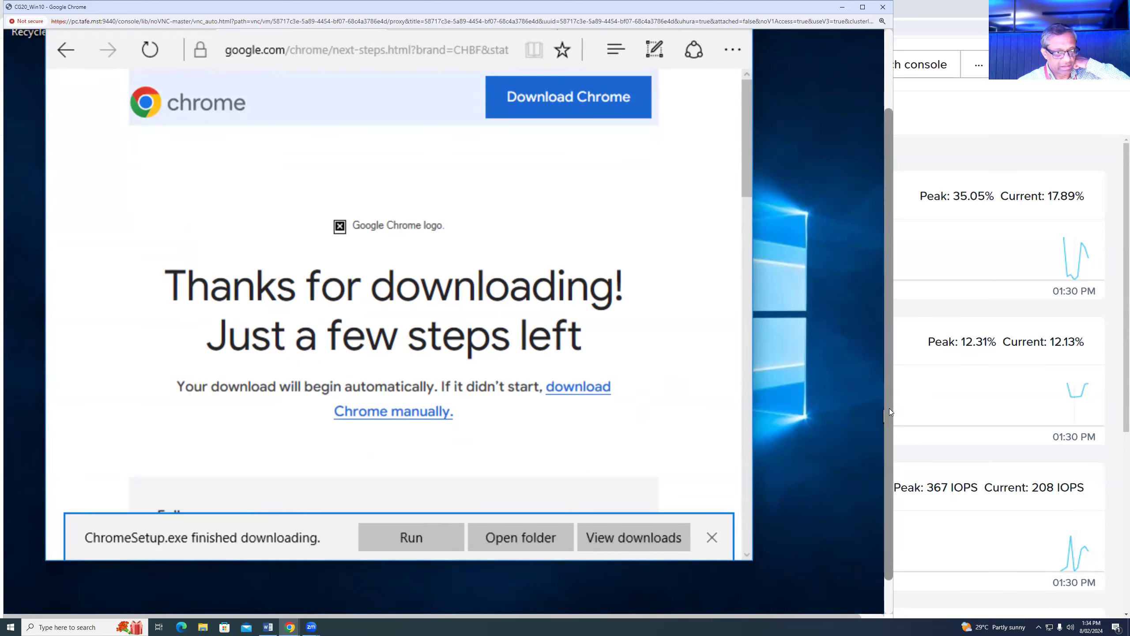
{"action": "scroll", "coordinate": [889, 409], "scroll_direction": "down", "scroll_amount": 1}
{"action": "left_click", "coordinate": [411, 501]}
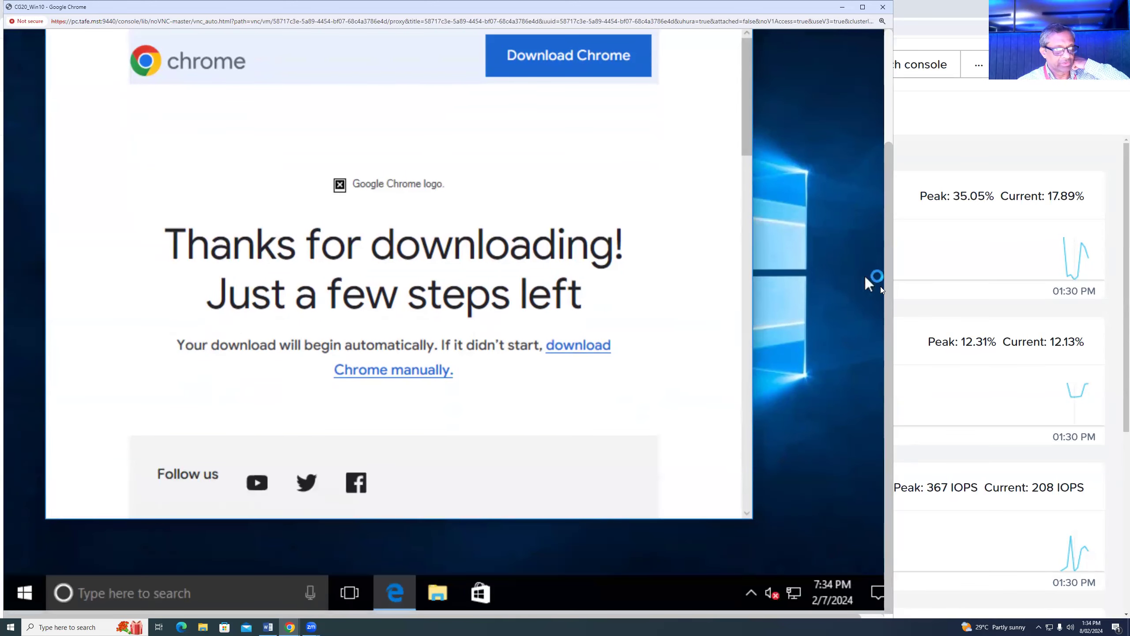
{"action": "scroll", "coordinate": [889, 298], "scroll_direction": "up", "scroll_amount": 3}
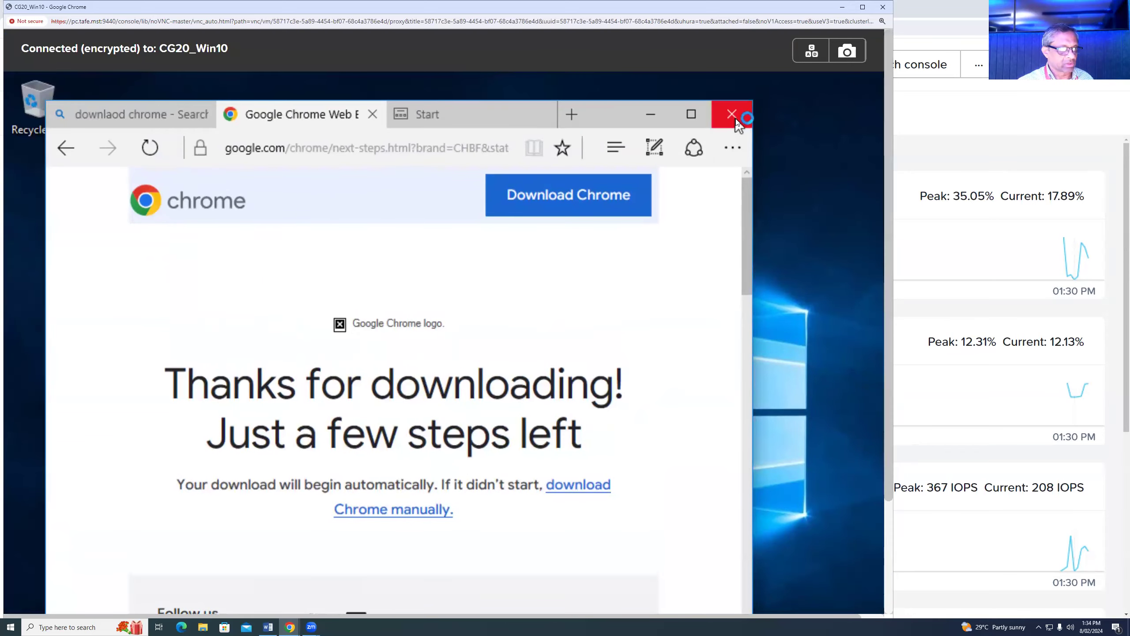
{"action": "left_click", "coordinate": [733, 116]}
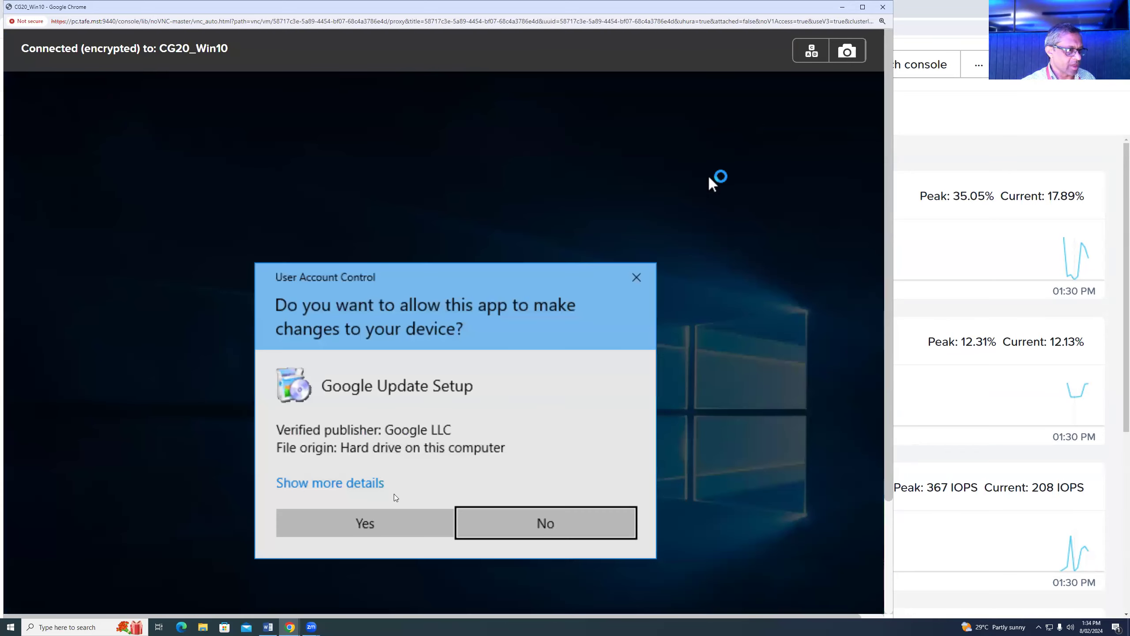
- Allow Google Update Setup to make changes, close all Edge tabs, and let Chrome finish installing
{"action": "left_click", "coordinate": [384, 523]}
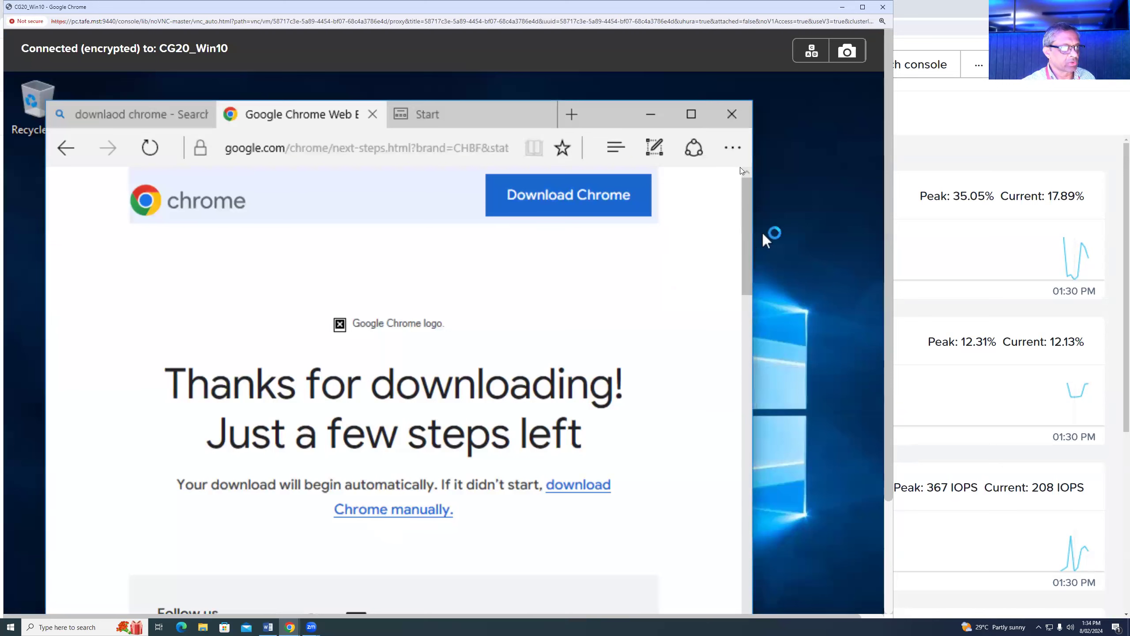
{"action": "left_click", "coordinate": [731, 115]}
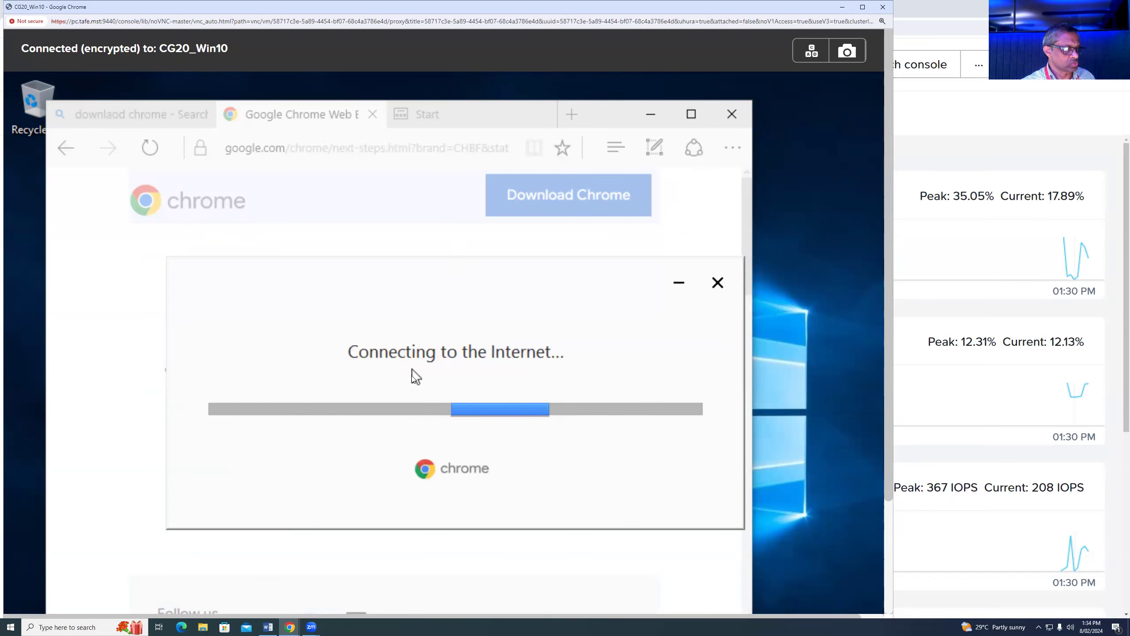
{"action": "left_click", "coordinate": [740, 111]}
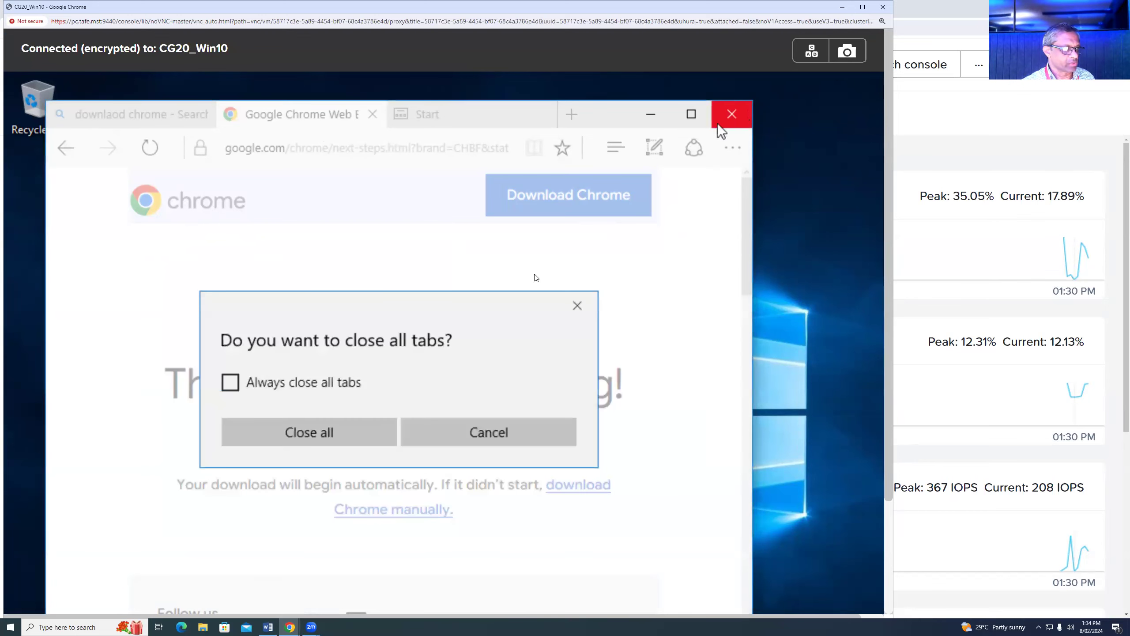
{"action": "left_click", "coordinate": [306, 438]}
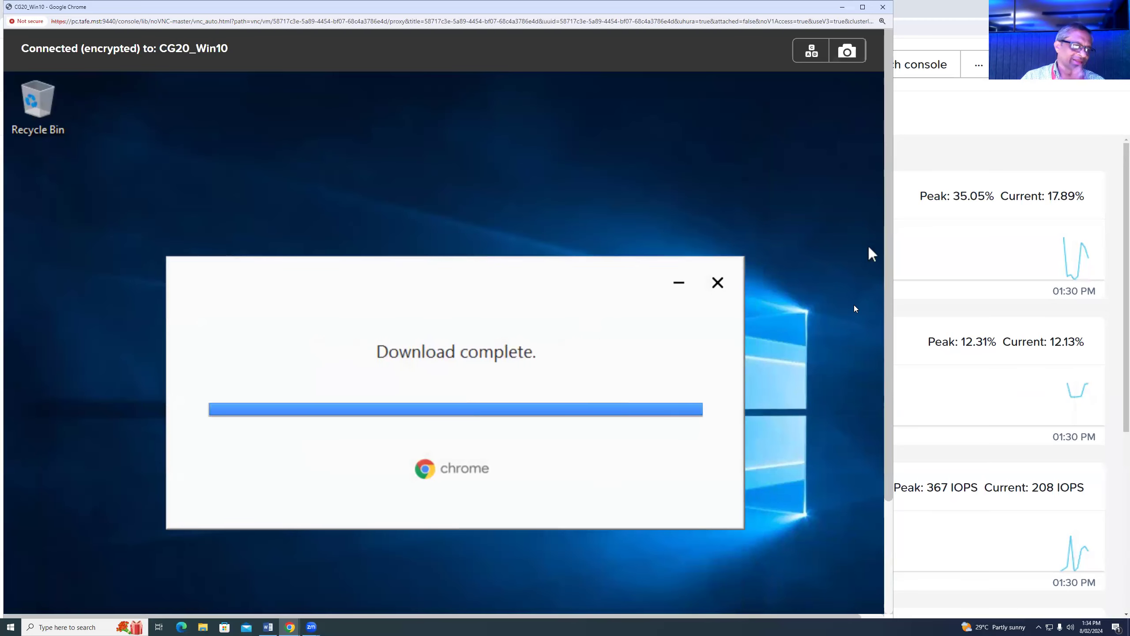
{"action": "left_click_drag", "start_coordinate": [887, 496], "coordinate": [886, 608]}
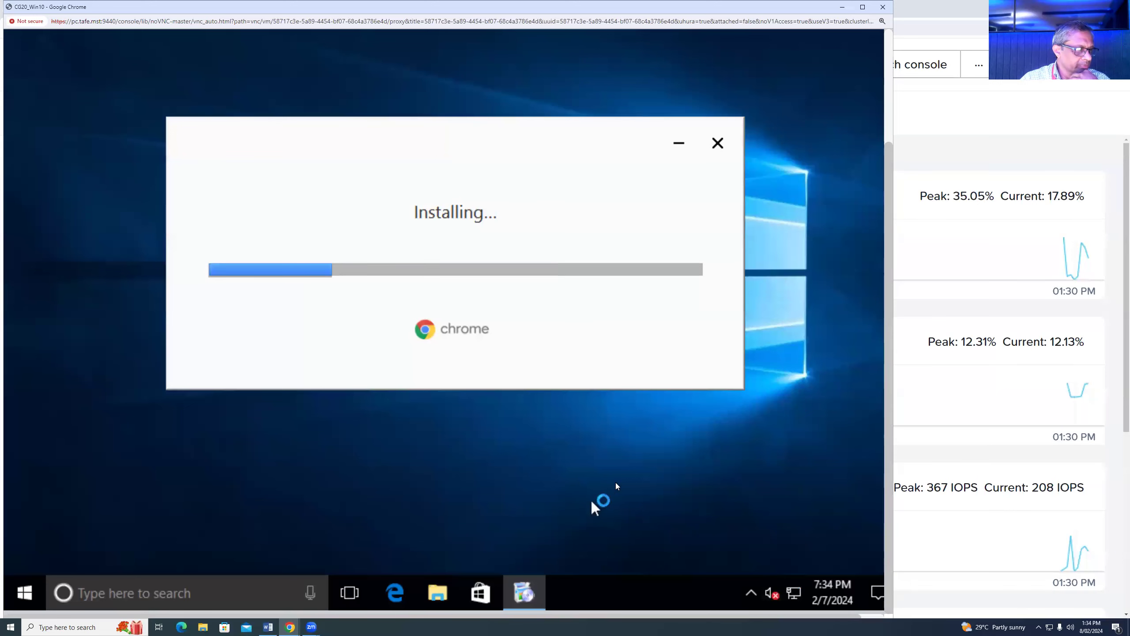
{"action": "left_click_drag", "start_coordinate": [889, 305], "coordinate": [888, 250]}
{"action": "scroll", "coordinate": [887, 253], "scroll_direction": "down", "scroll_amount": 3}
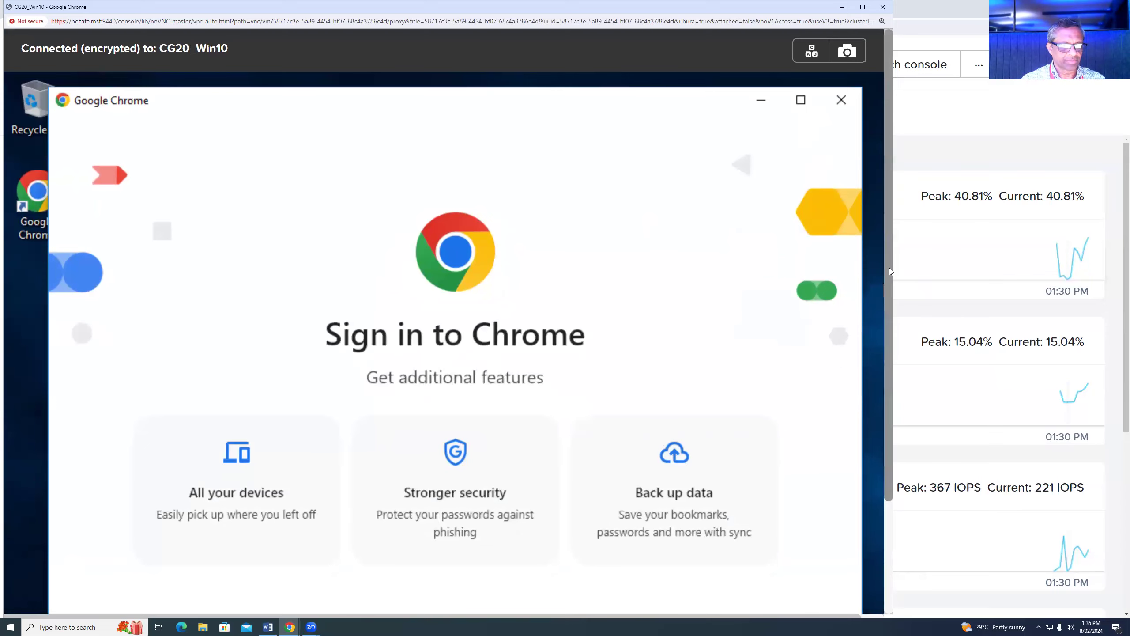
- Skip Chrome sign-in and default-browser setup, dismiss the ad privacy notice, and minimize Chrome
{"action": "left_click_drag", "start_coordinate": [889, 267], "coordinate": [886, 410]}
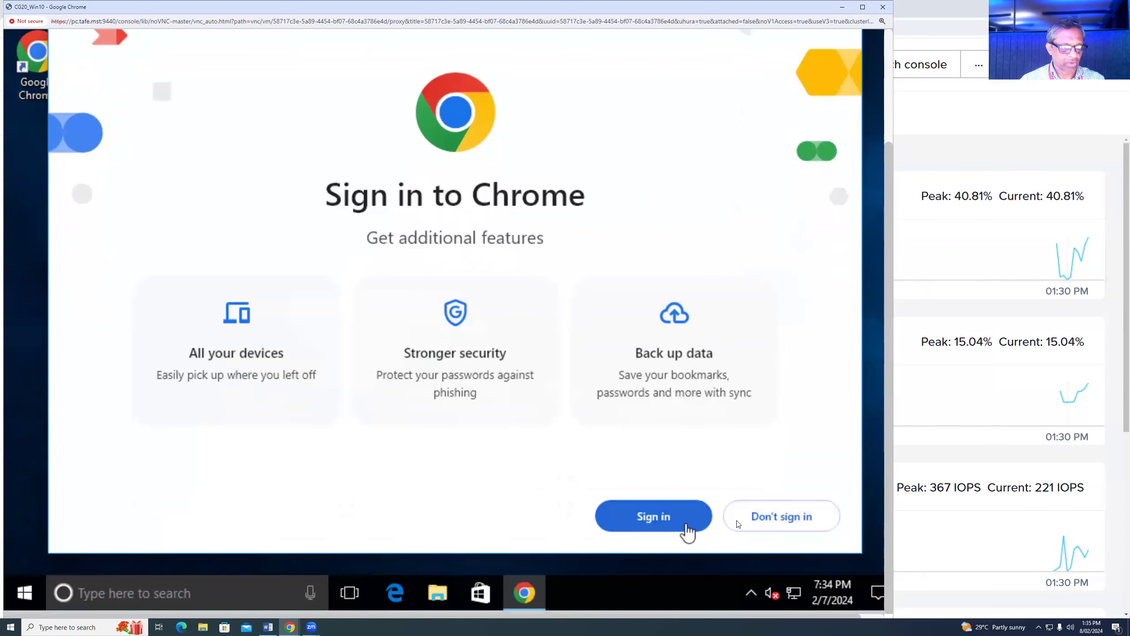
{"action": "left_click", "coordinate": [776, 517]}
{"action": "left_click", "coordinate": [785, 520]}
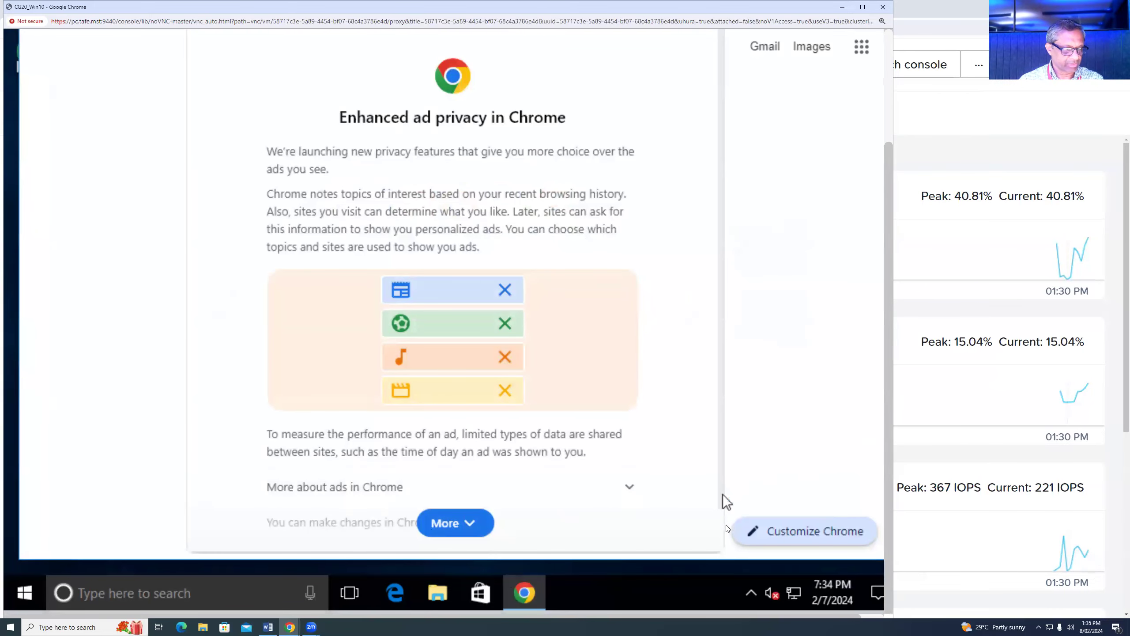
{"action": "scroll", "coordinate": [723, 495], "scroll_direction": "down", "scroll_amount": 1}
{"action": "left_click", "coordinate": [601, 524]}
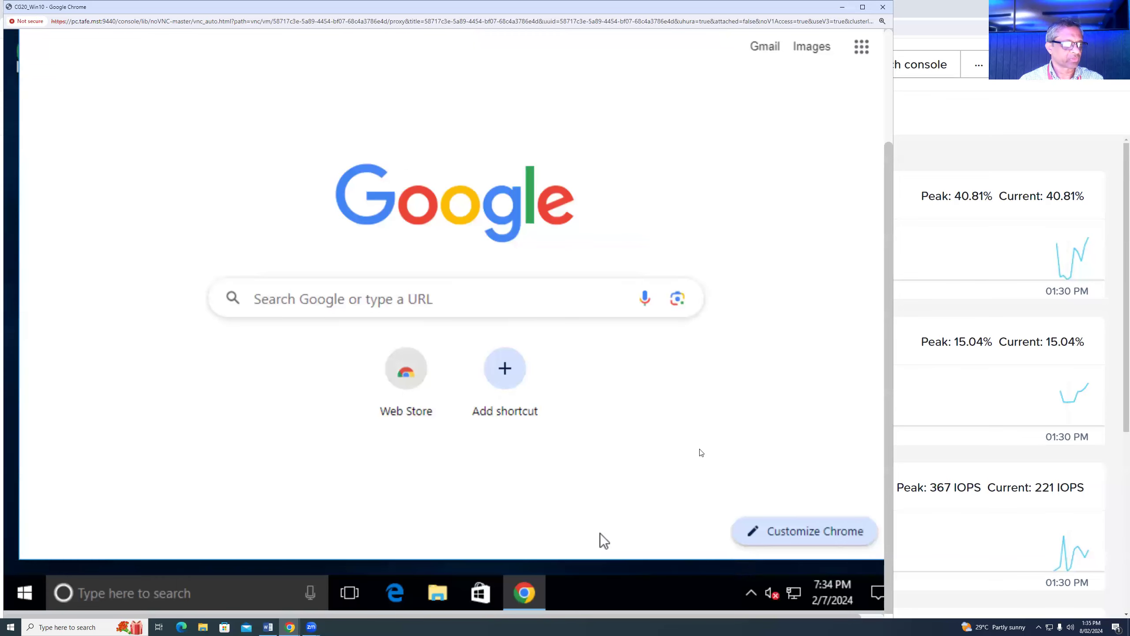
{"action": "scroll", "coordinate": [881, 39], "scroll_direction": "up", "scroll_amount": 3}
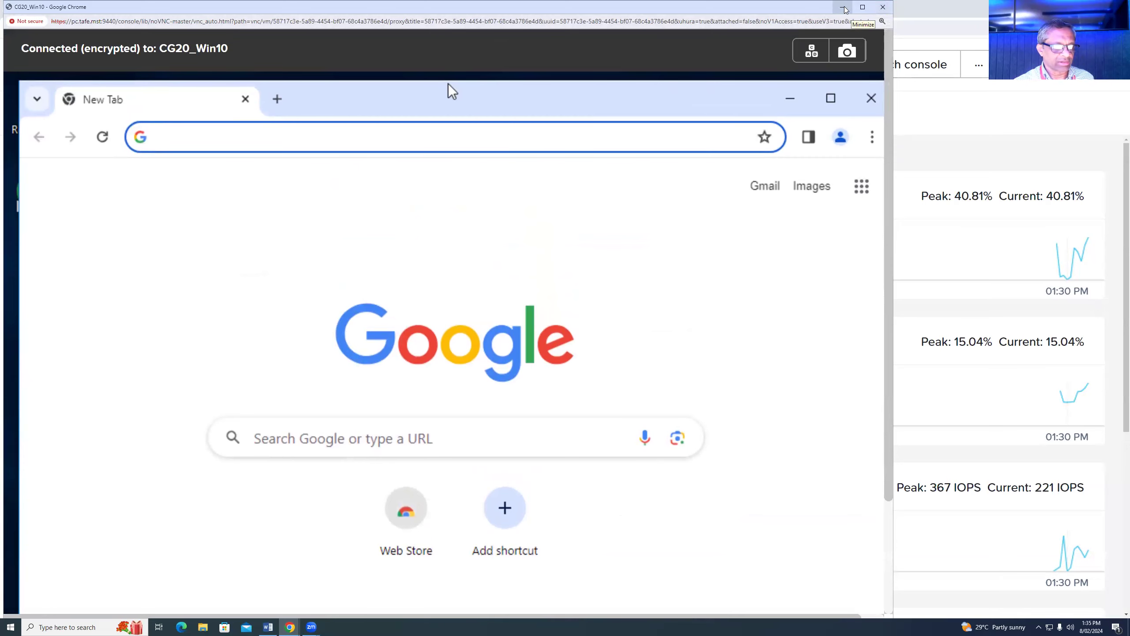
{"action": "left_click", "coordinate": [786, 101]}
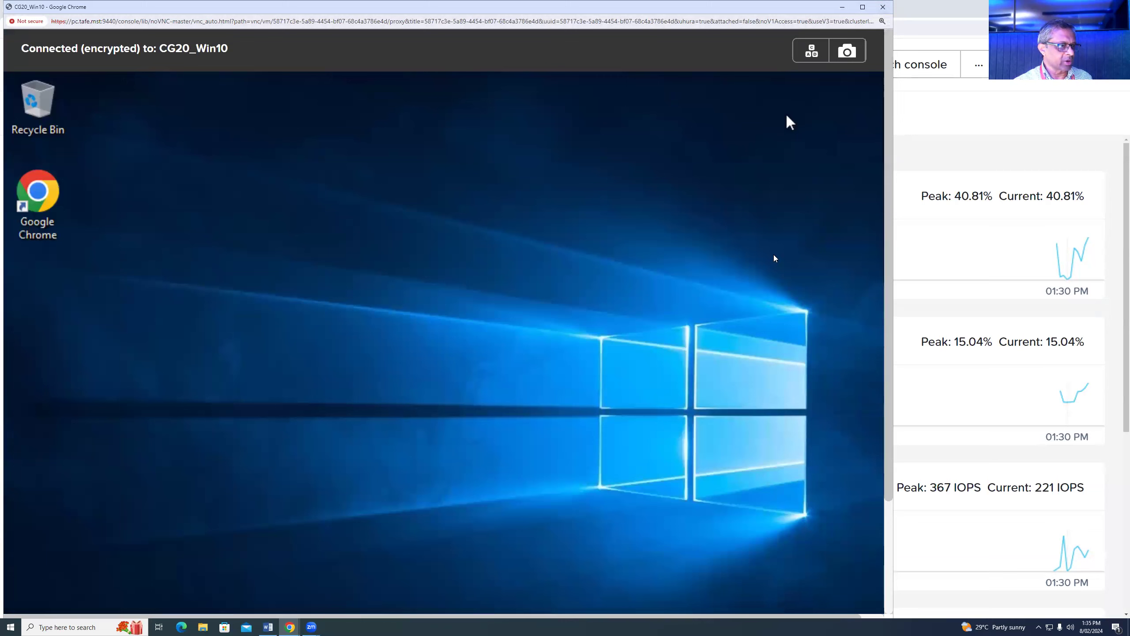
- Return to Prism Central and open CG20_Win10's Update VM wizard at the Resources step
{"action": "left_click", "coordinate": [842, 7]}
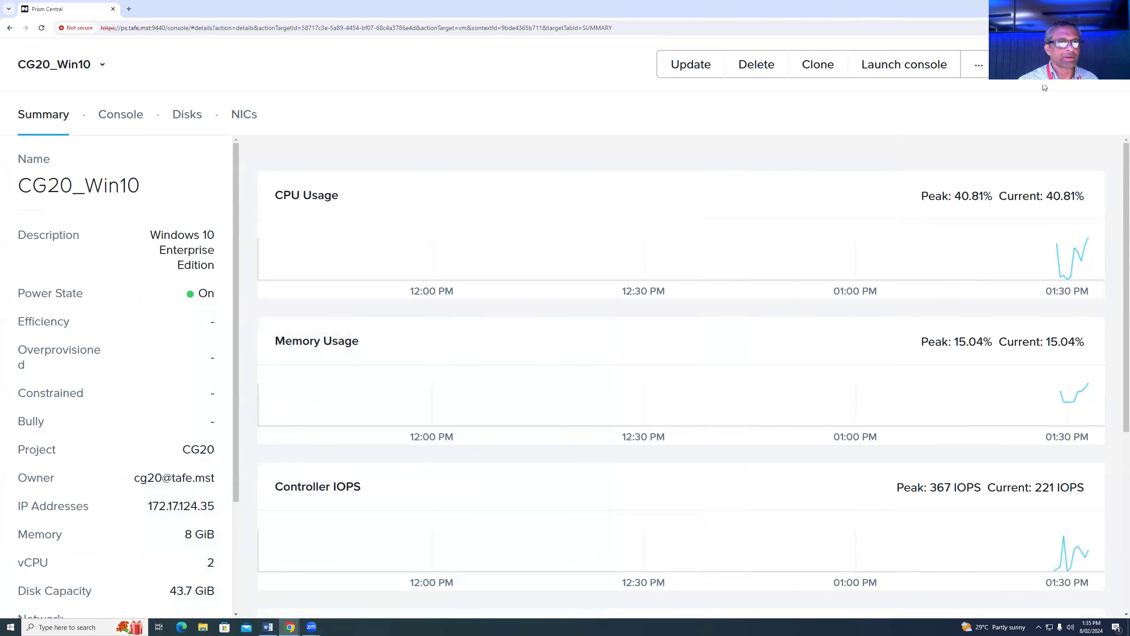
{"action": "left_click", "coordinate": [687, 67]}
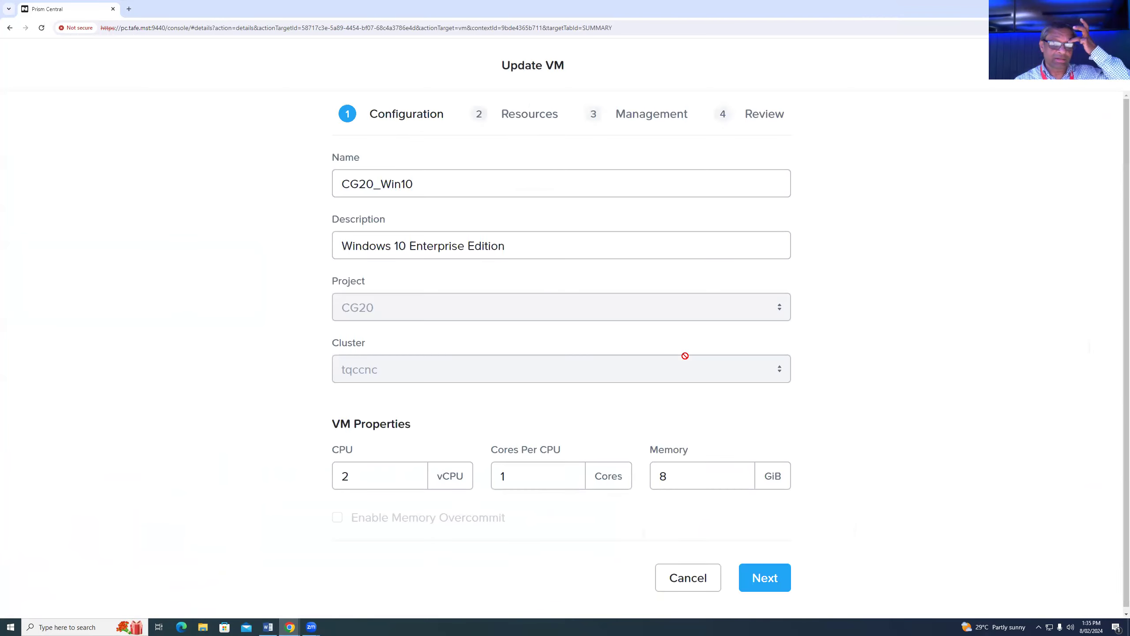
{"action": "left_click", "coordinate": [770, 577]}
{"action": "scroll", "coordinate": [953, 361], "scroll_direction": "down", "scroll_amount": 5}
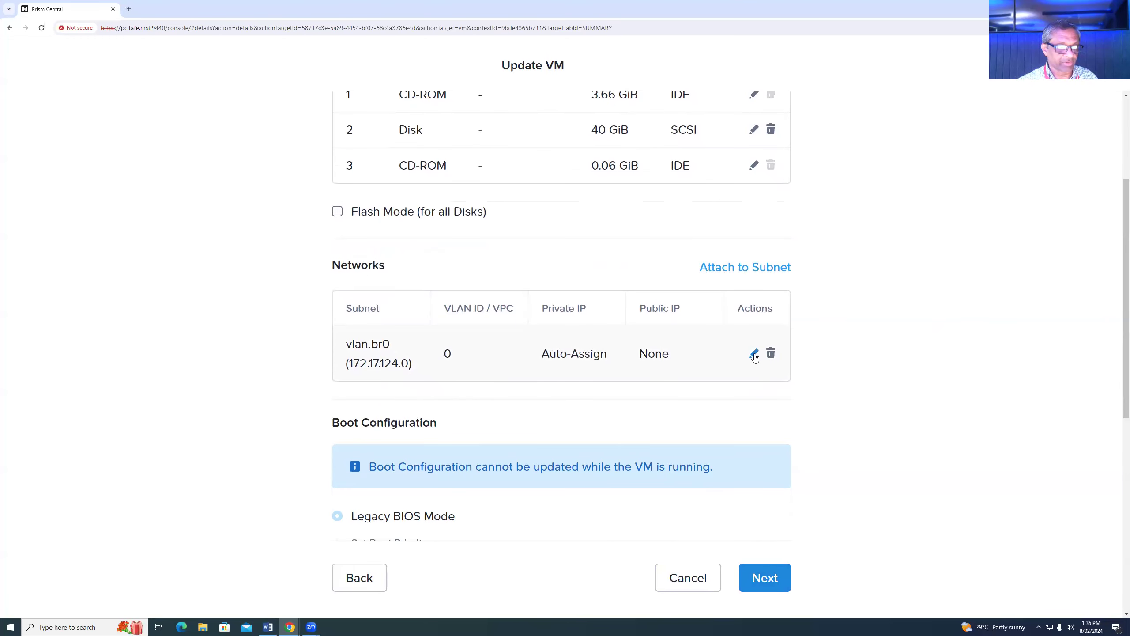
- Switch the VM's network adapter to subnet br1_420 and save the VM update
{"action": "left_click", "coordinate": [753, 354]}
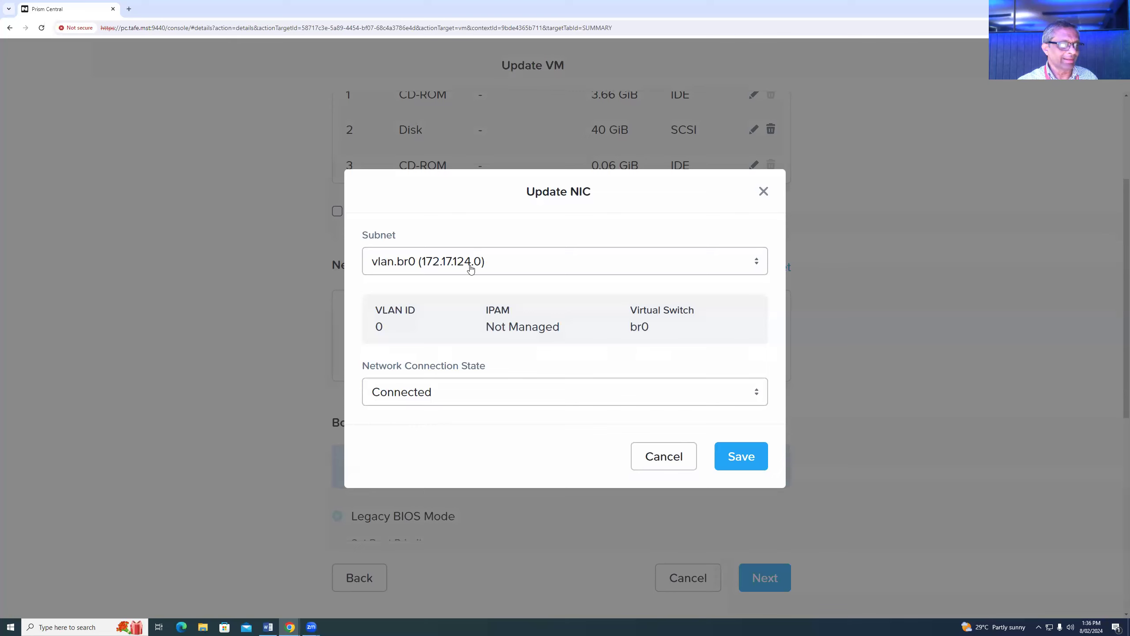
{"action": "left_click", "coordinate": [557, 263]}
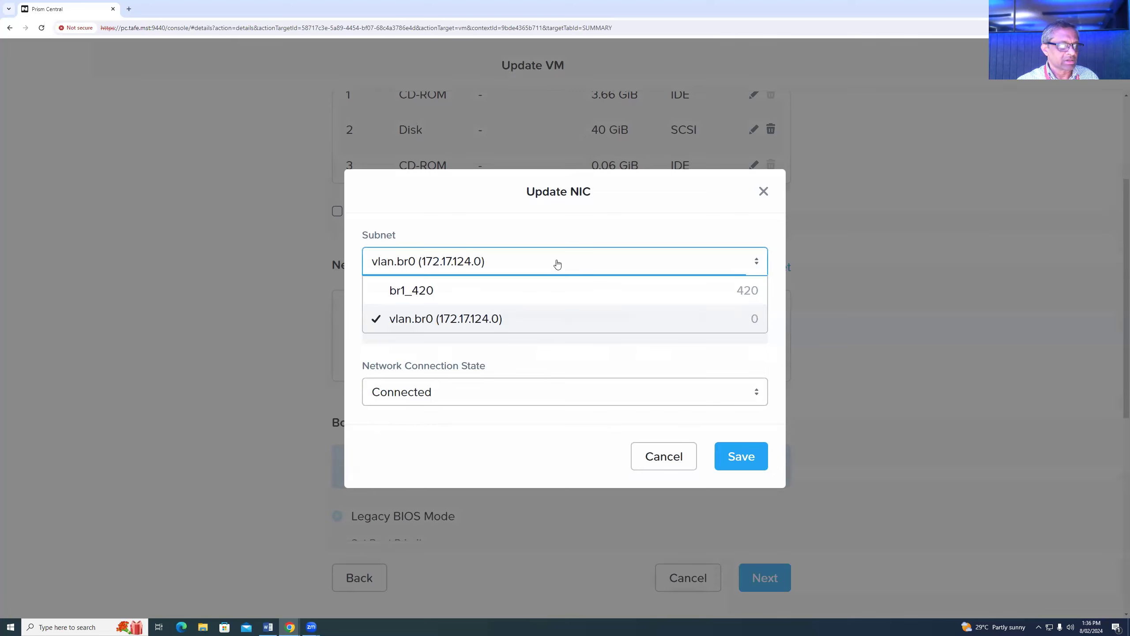
{"action": "left_click", "coordinate": [409, 291]}
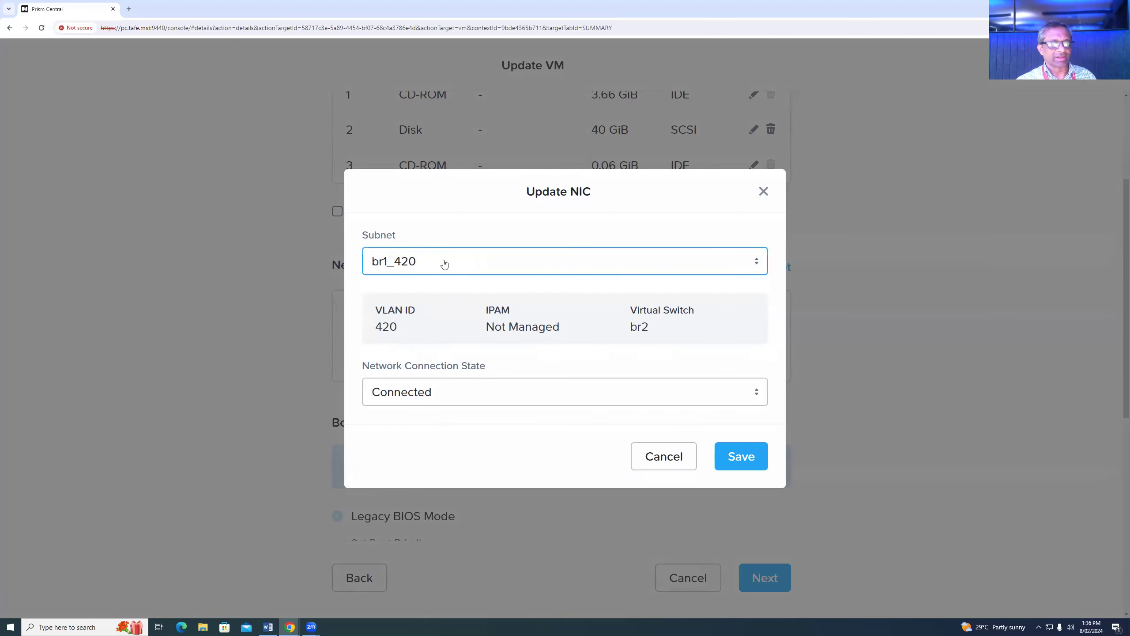
{"action": "left_click", "coordinate": [741, 456]}
{"action": "scroll", "coordinate": [835, 553], "scroll_direction": "down", "scroll_amount": 3}
{"action": "left_click", "coordinate": [765, 577]}
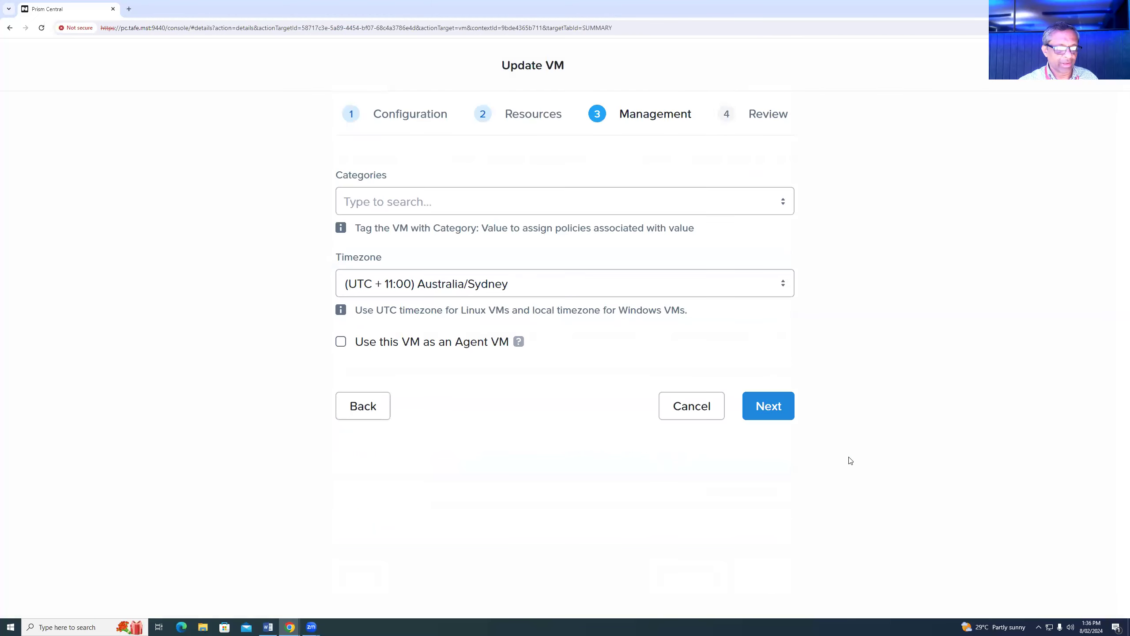
{"action": "left_click", "coordinate": [765, 406]}
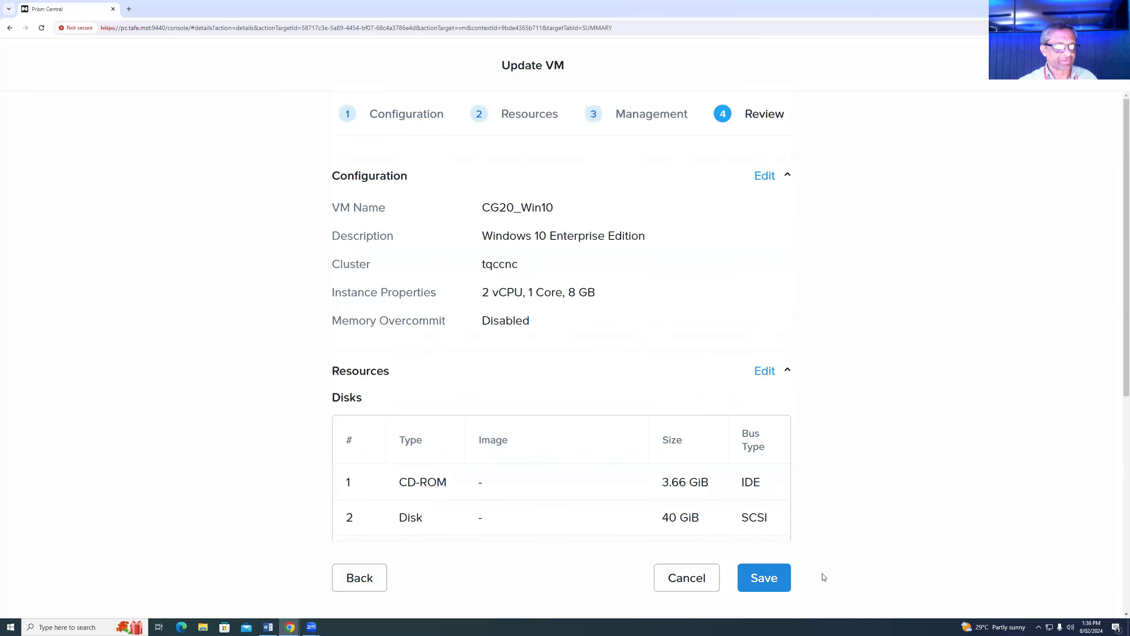
{"action": "left_click", "coordinate": [773, 579]}
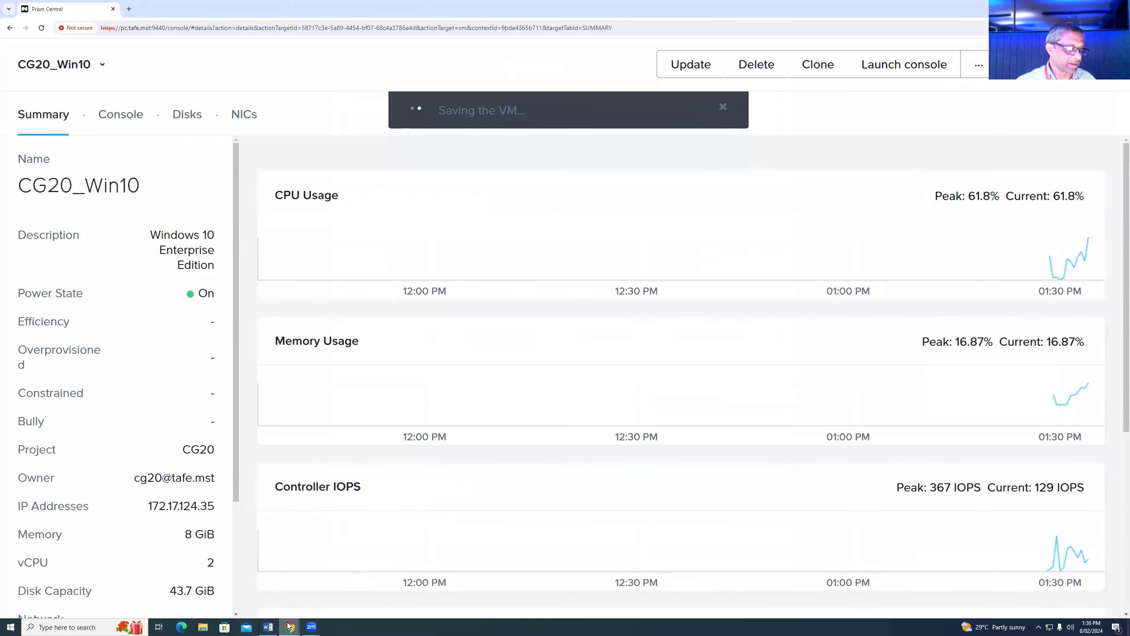
- Bring the CG20_Win10 console forward and open its Network and Sharing Center
{"action": "mouse_move", "coordinate": [289, 625]}
{"action": "left_click", "coordinate": [385, 586]}
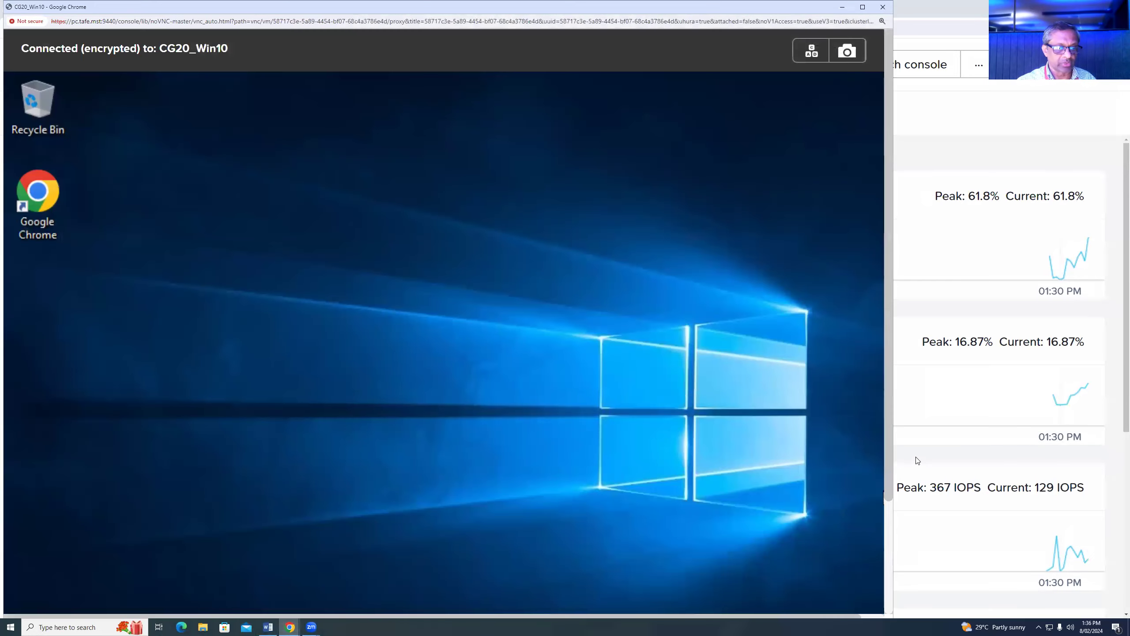
{"action": "left_click_drag", "start_coordinate": [890, 452], "coordinate": [889, 579]}
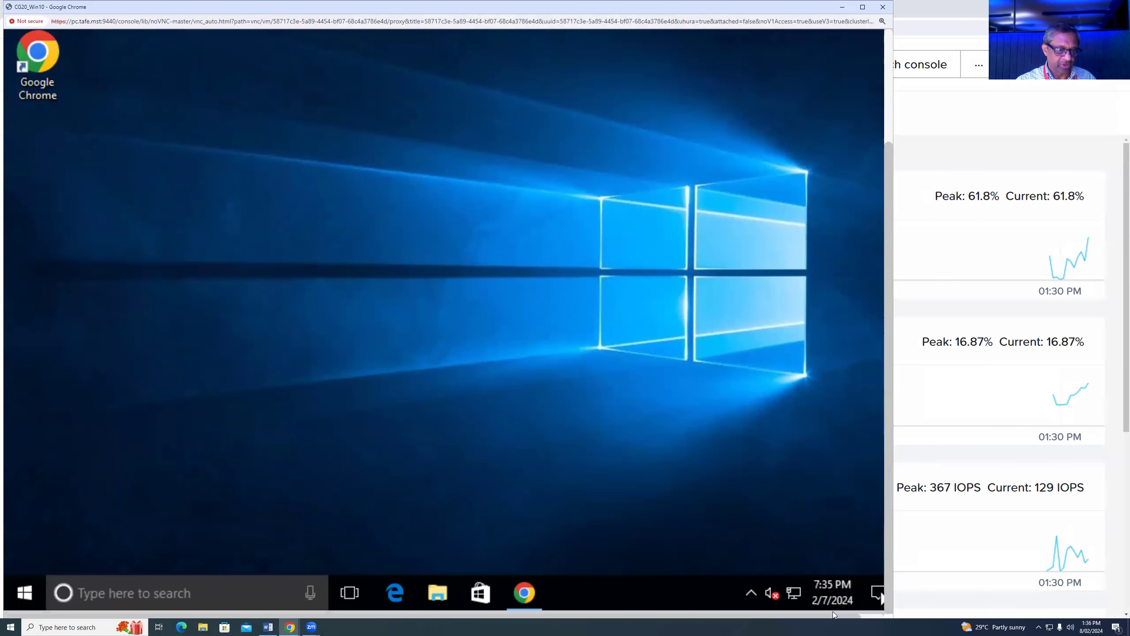
{"action": "right_click", "coordinate": [793, 593]}
{"action": "left_click", "coordinate": [799, 581]}
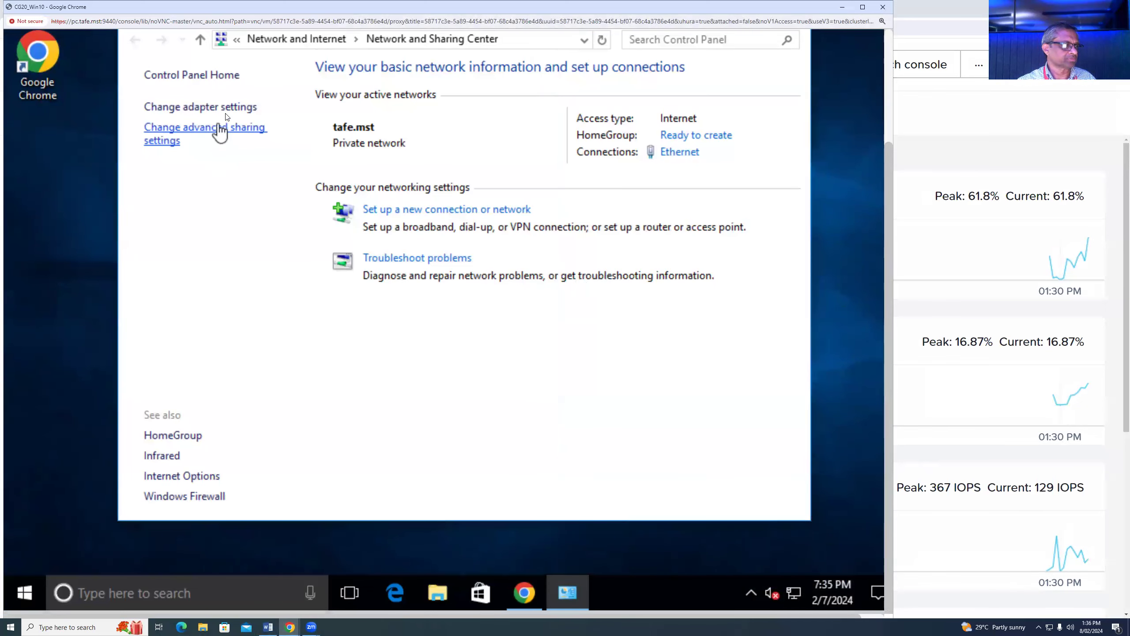
- Check the Ethernet adapter (tafe.mst) in Network Connections, then close both network windows
{"action": "left_click", "coordinate": [225, 106]}
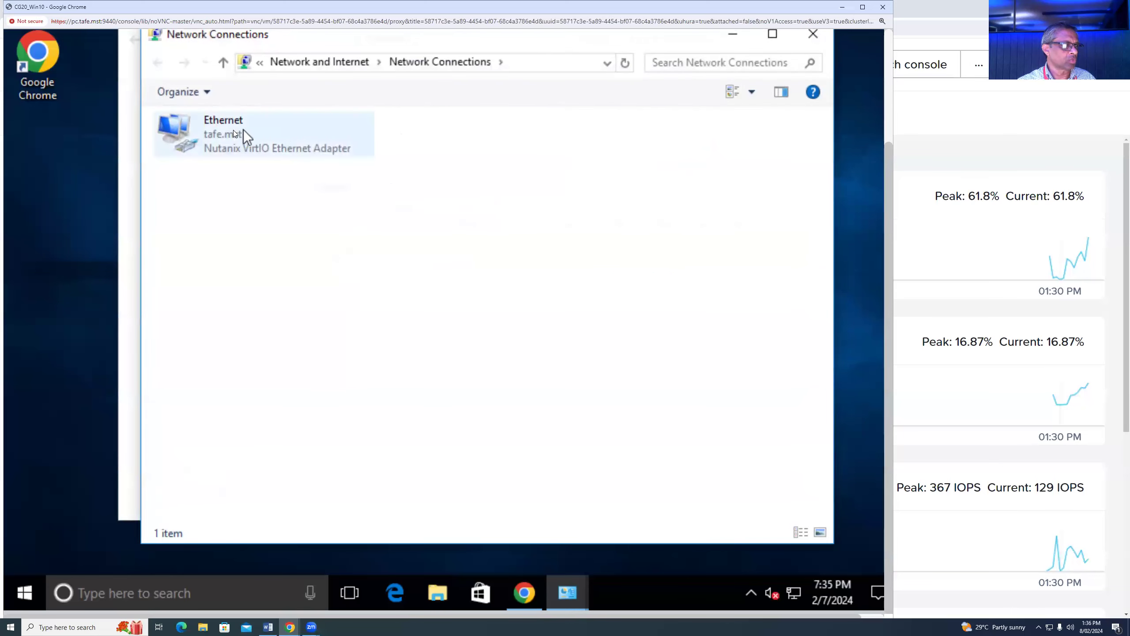
{"action": "left_click", "coordinate": [233, 130]}
{"action": "right_click", "coordinate": [233, 130]}
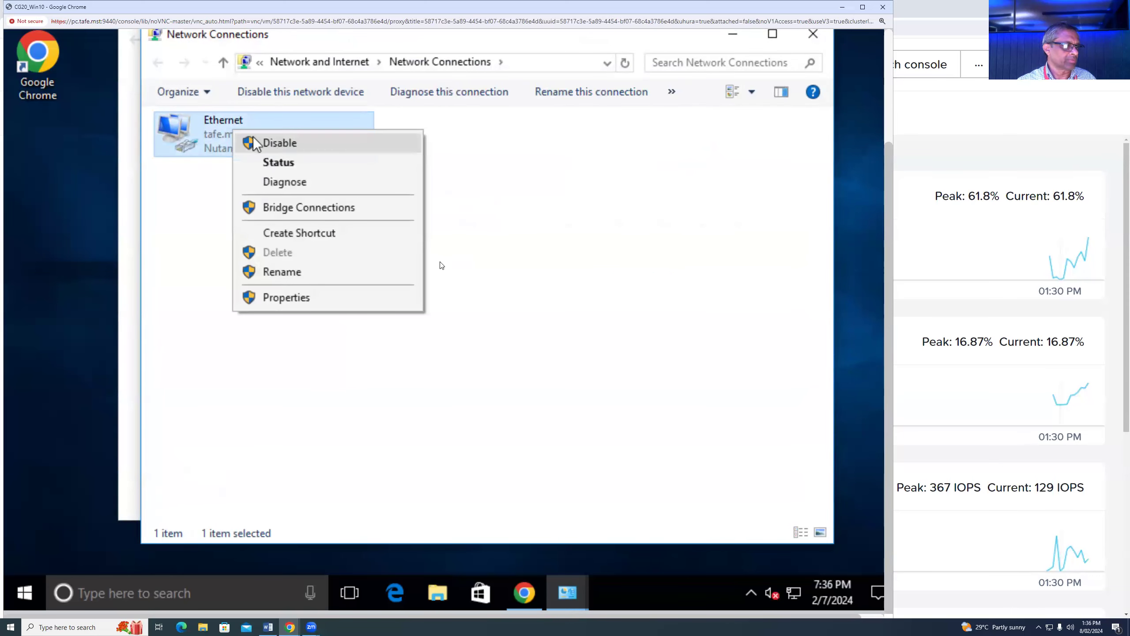
{"action": "scroll", "coordinate": [881, 187], "scroll_direction": "up", "scroll_amount": 3}
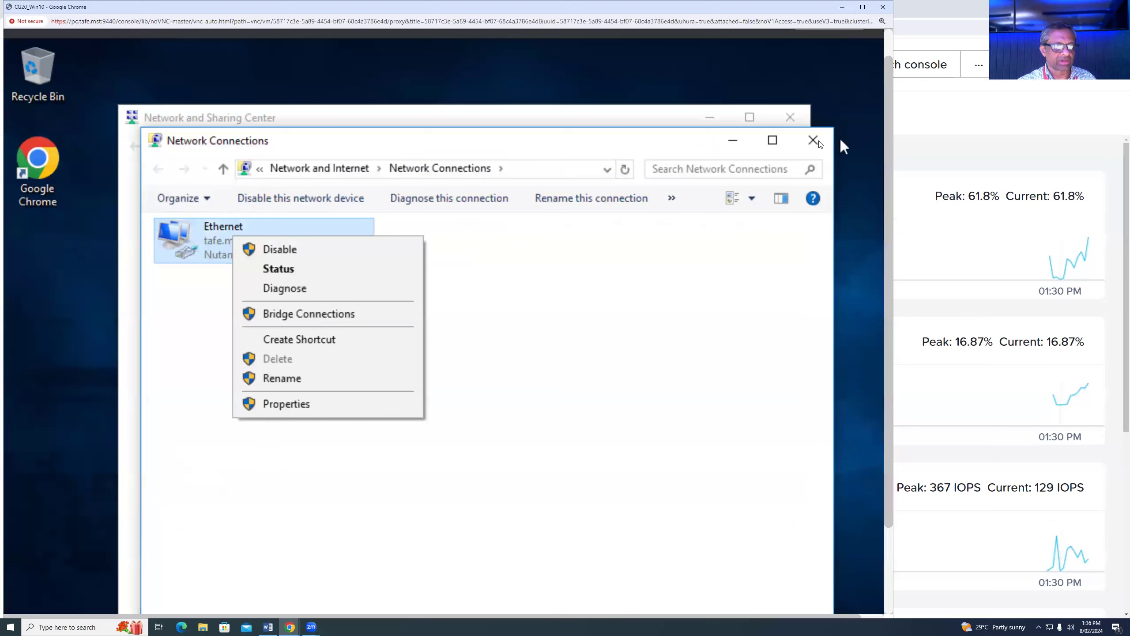
{"action": "left_click", "coordinate": [813, 140]}
{"action": "left_click", "coordinate": [813, 140]}
{"action": "left_click", "coordinate": [790, 117]}
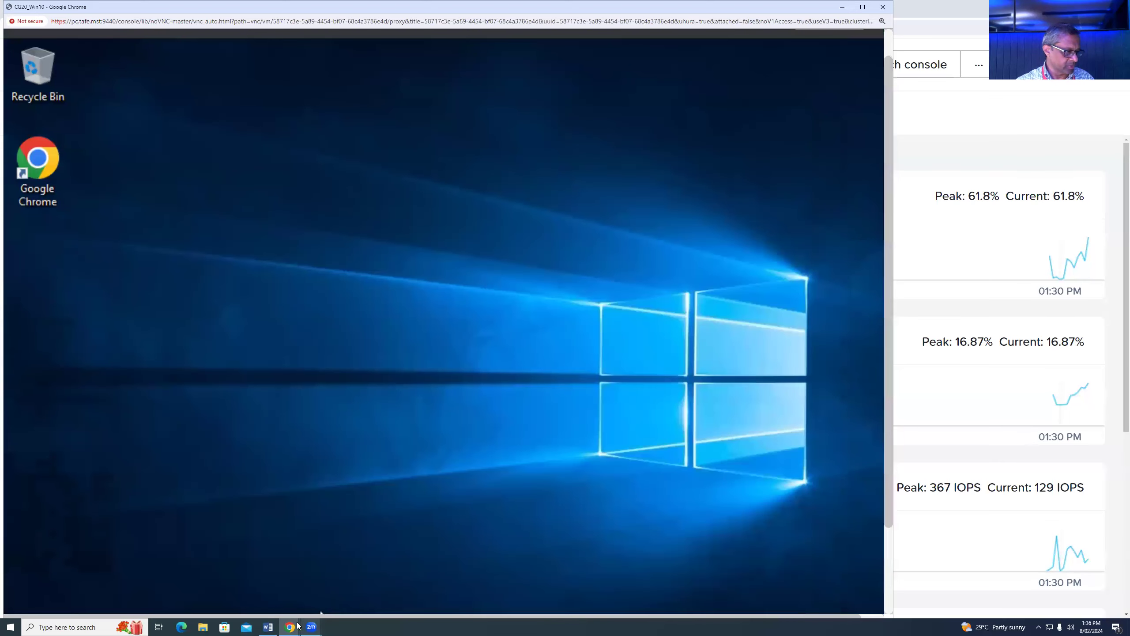
- Open Chrome in the VM and enter yahoo.com in the address bar
{"action": "scroll", "coordinate": [865, 496], "scroll_direction": "down", "scroll_amount": 3}
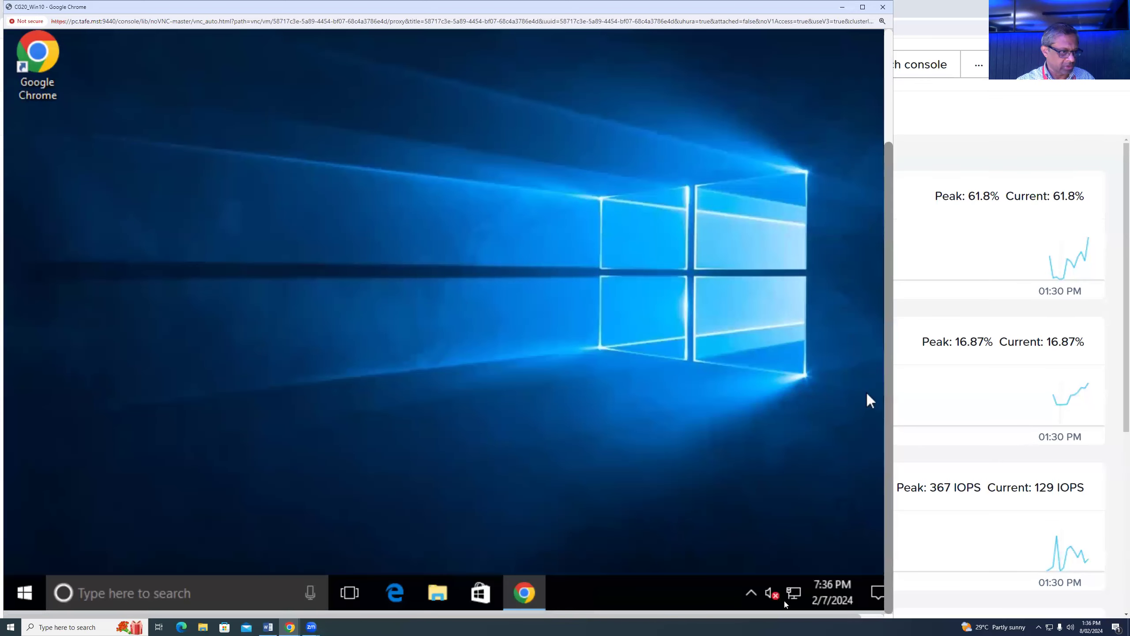
{"action": "left_click", "coordinate": [524, 592]}
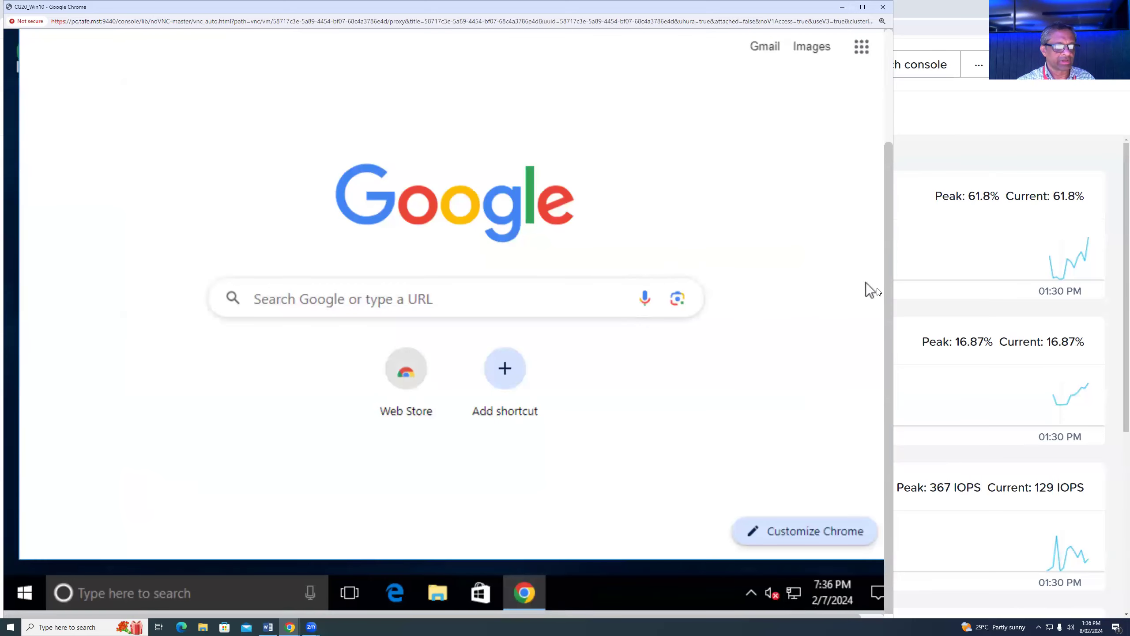
{"action": "left_click_drag", "start_coordinate": [887, 295], "coordinate": [889, 161]}
{"action": "left_click", "coordinate": [569, 139]}
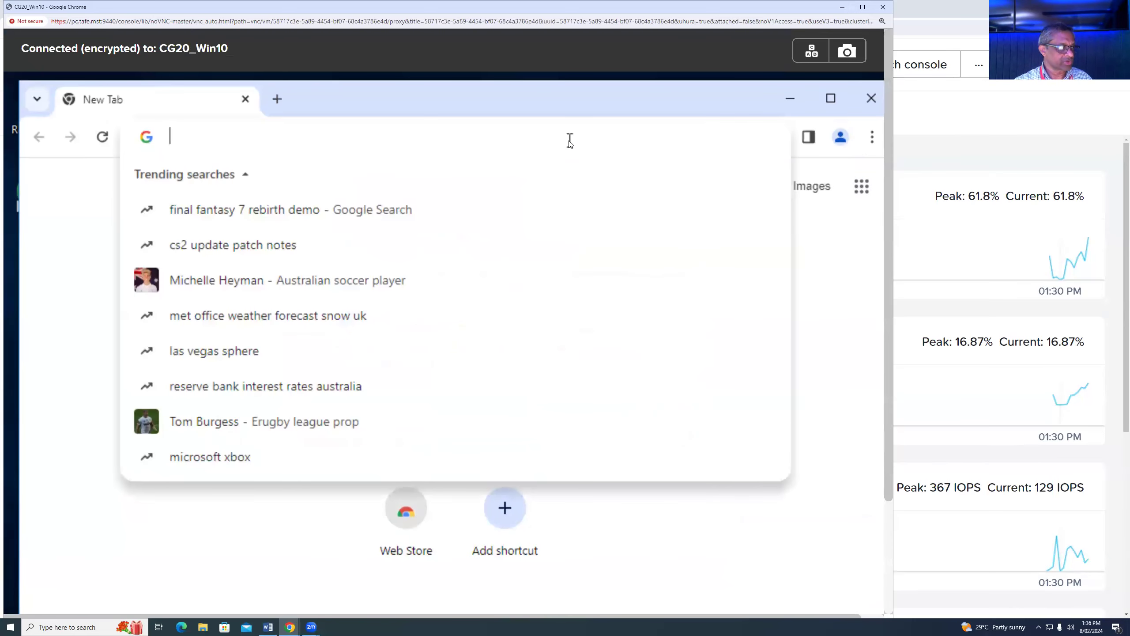
{"action": "type", "text": "a"}
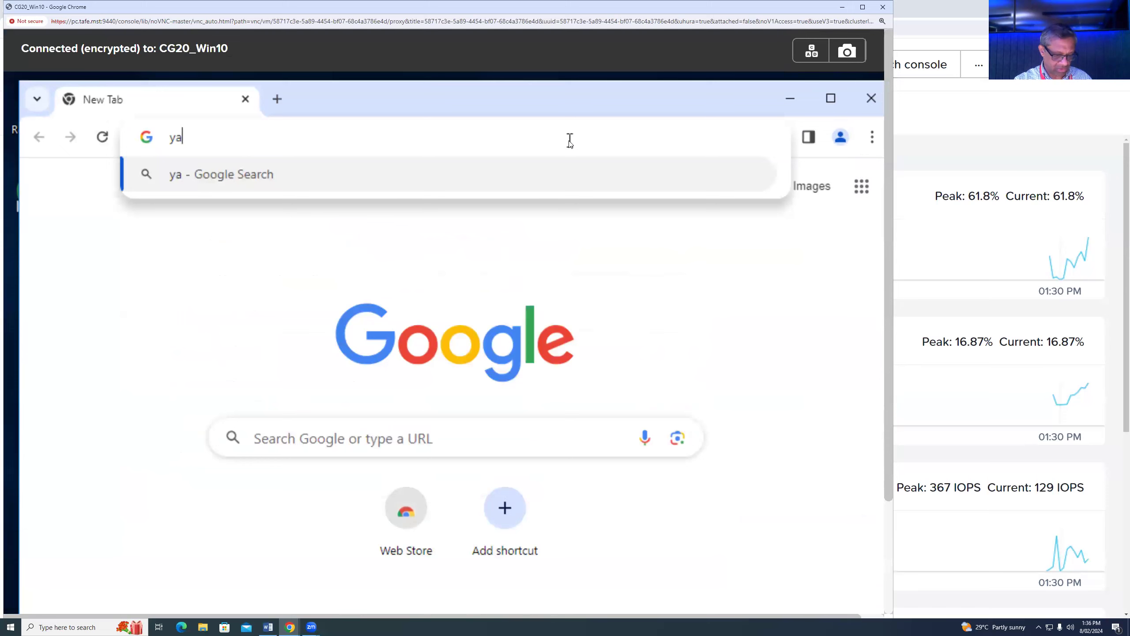
{"action": "type", "text": "hoo.com"}
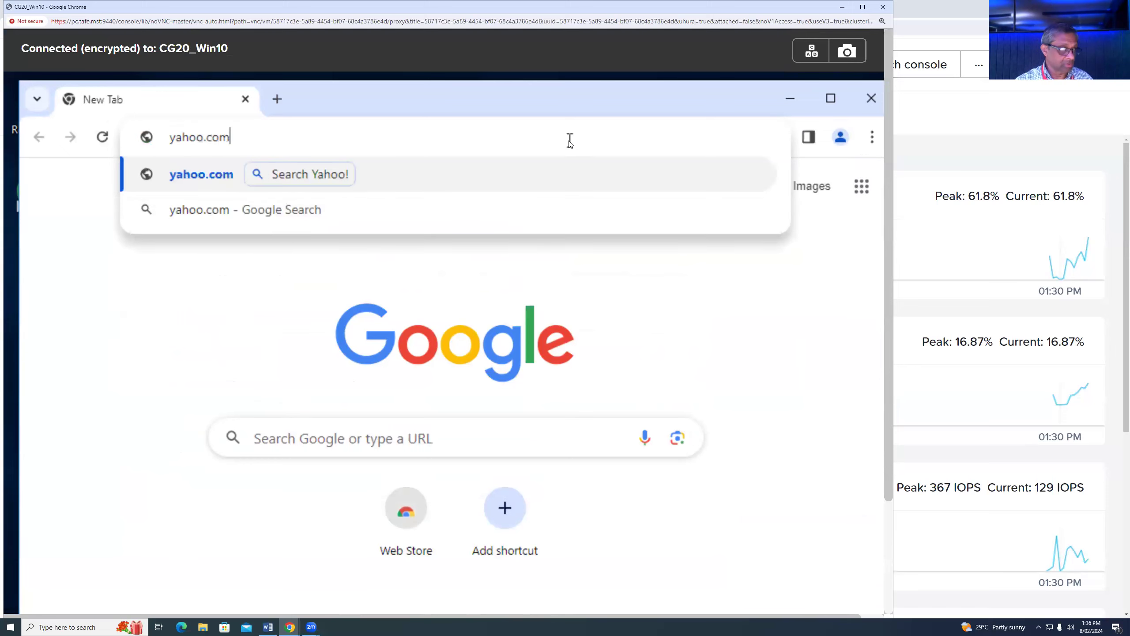
{"action": "key", "text": "Return"}
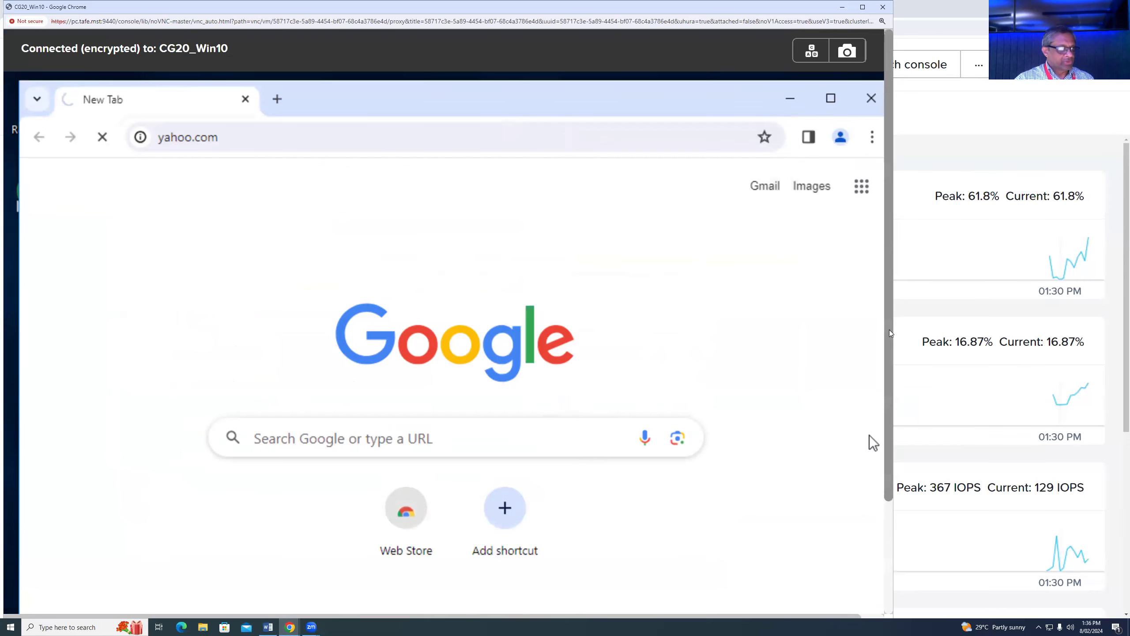
- Bring up the VM's network options from the taskbar tray
{"action": "scroll", "coordinate": [869, 434], "scroll_direction": "down", "scroll_amount": 3}
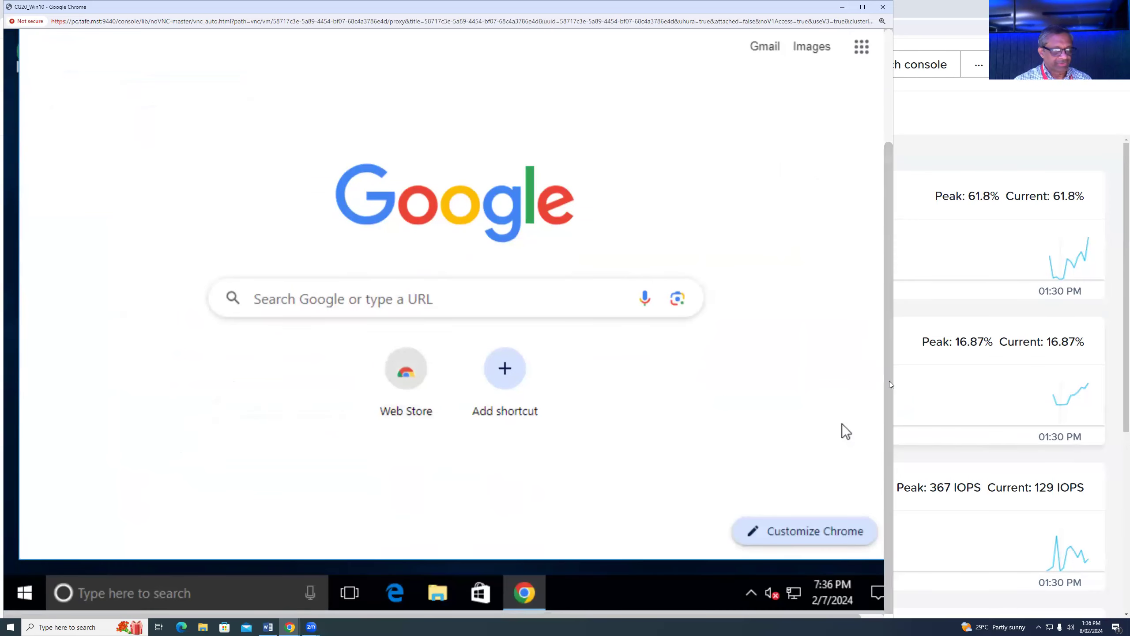
{"action": "scroll", "coordinate": [842, 424], "scroll_direction": "up", "scroll_amount": 3}
{"action": "scroll", "coordinate": [845, 539], "scroll_direction": "up", "scroll_amount": 1}
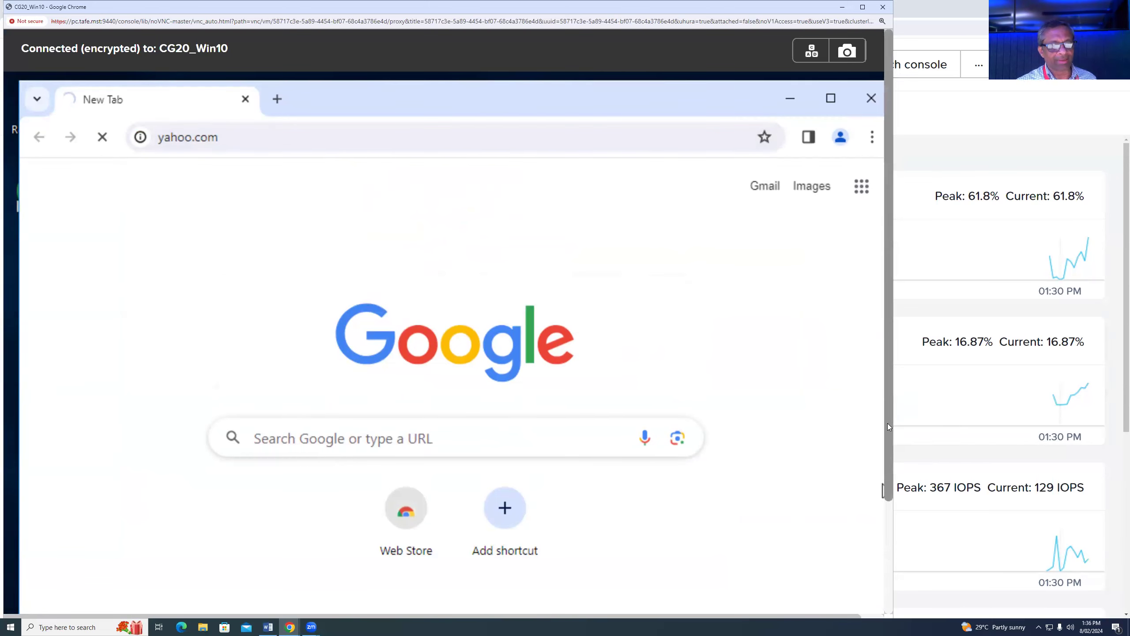
{"action": "scroll", "coordinate": [887, 423], "scroll_direction": "down", "scroll_amount": 3}
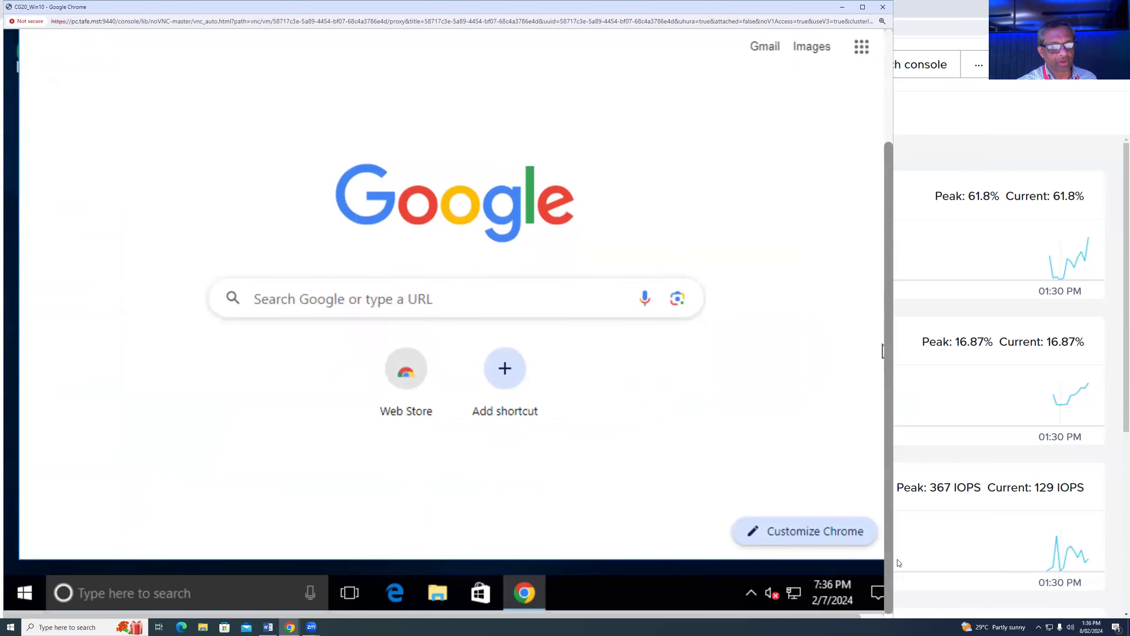
{"action": "right_click", "coordinate": [794, 593]}
- Open the Ethernet adapter's properties, disable IPv6, and open the IPv4 settings
{"action": "left_click", "coordinate": [797, 578]}
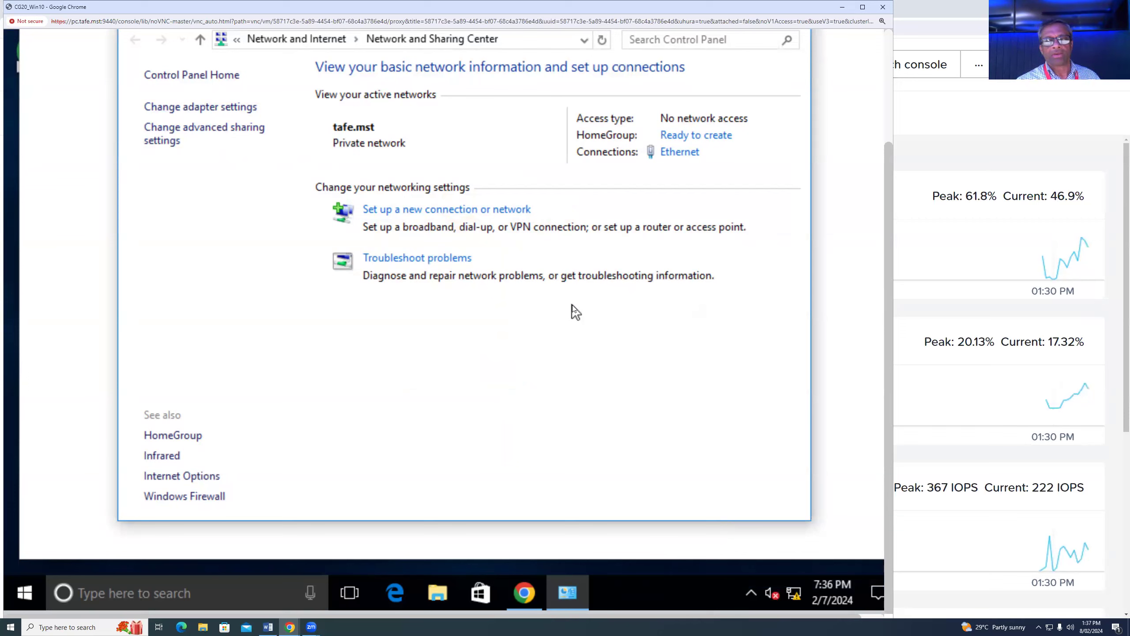
{"action": "left_click", "coordinate": [209, 109]}
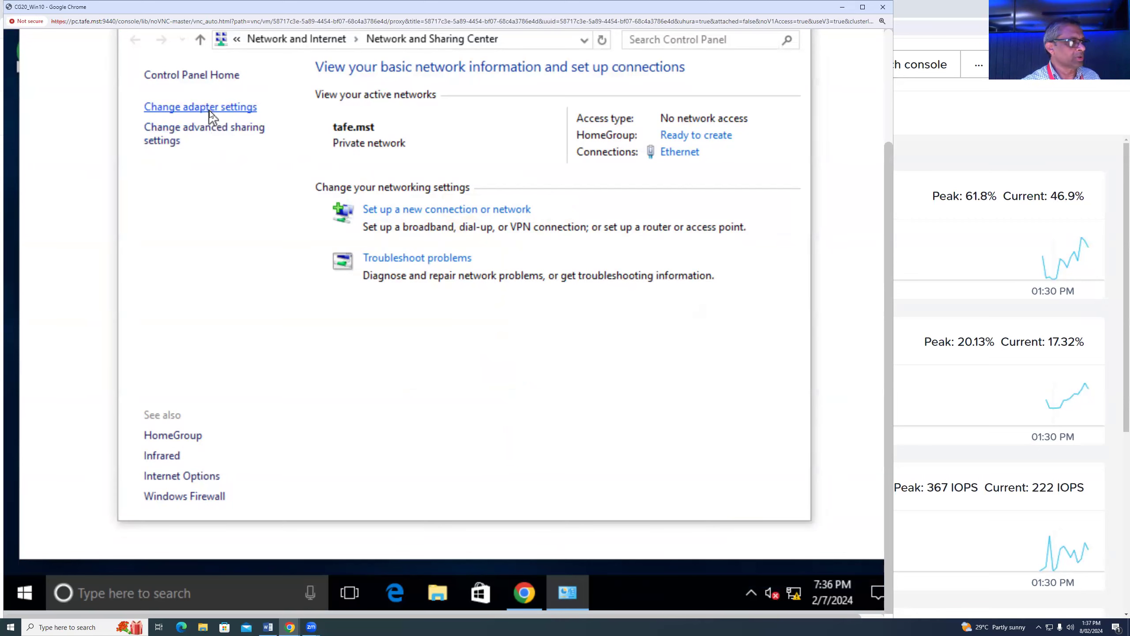
{"action": "right_click", "coordinate": [241, 129]}
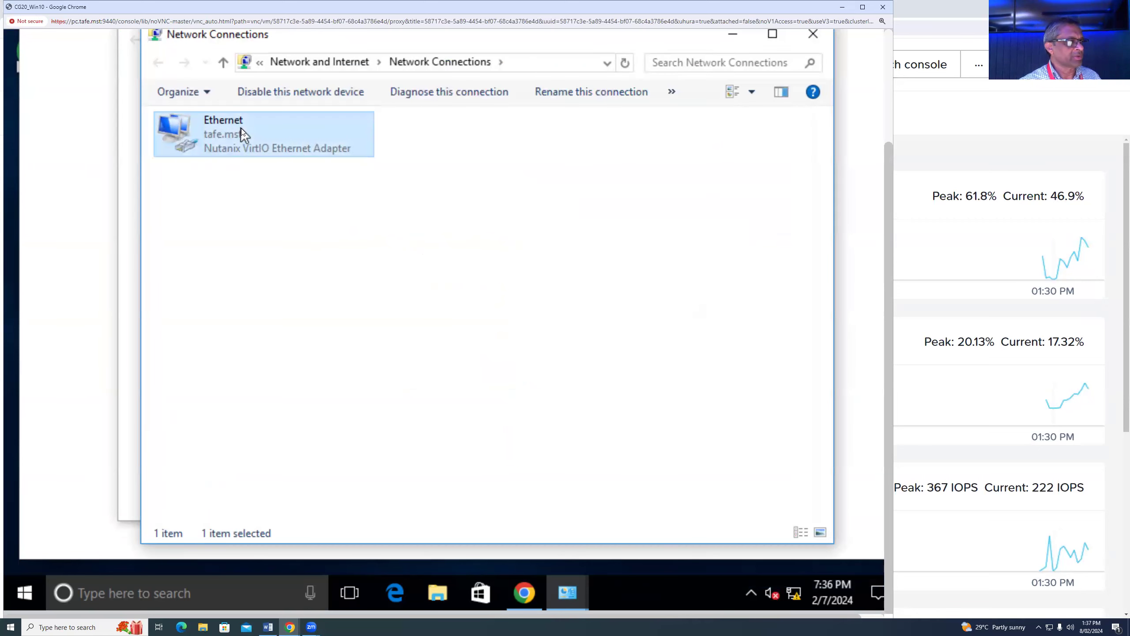
{"action": "left_click", "coordinate": [316, 294]}
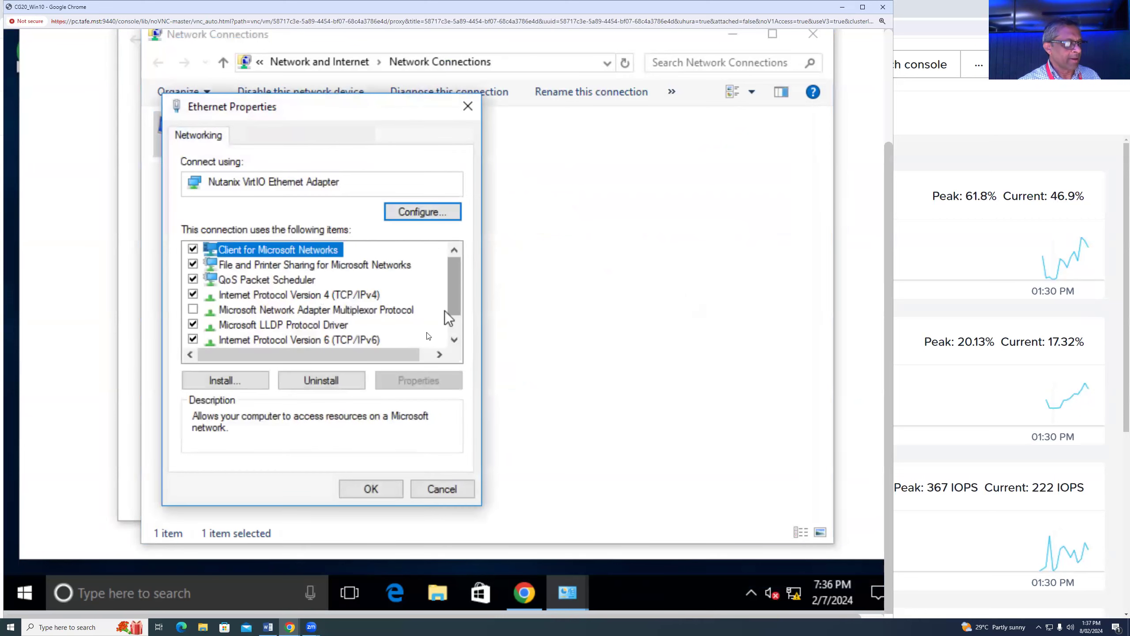
{"action": "left_click", "coordinate": [193, 339]}
{"action": "left_click", "coordinate": [340, 295]}
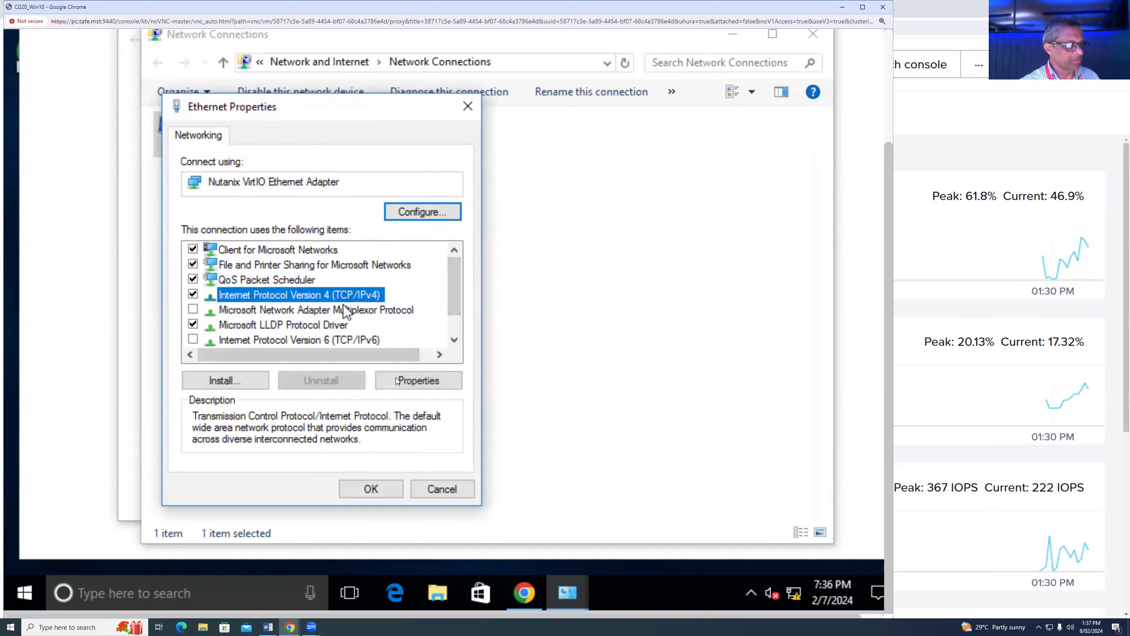
{"action": "left_click", "coordinate": [408, 381]}
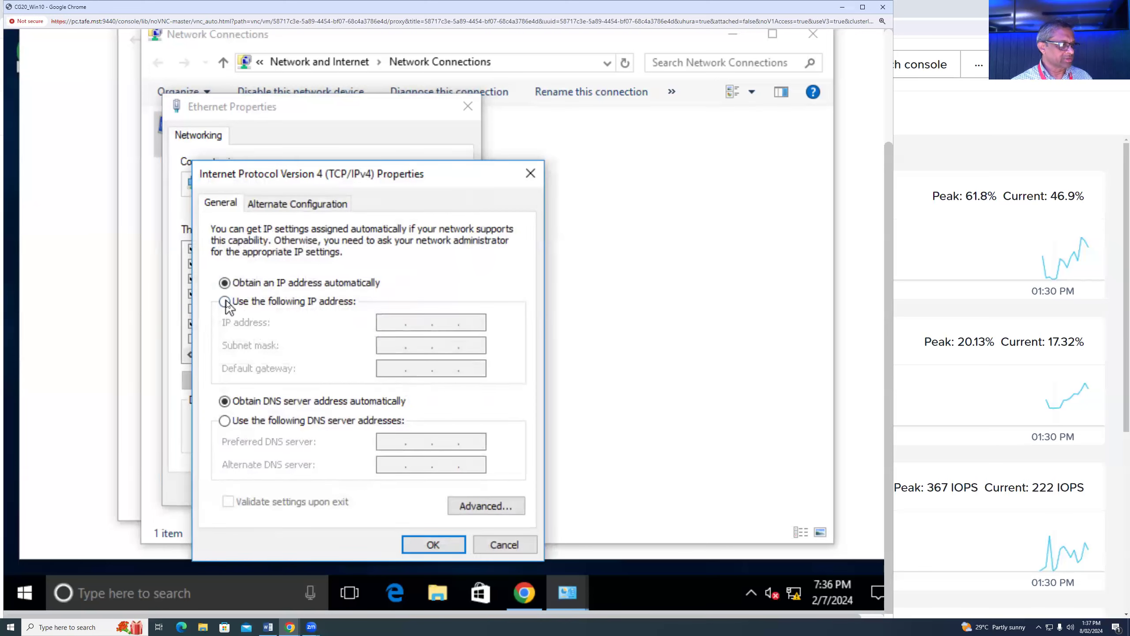
- Assign static IP 10.1.1.1 with mask 255.255.255.0 and close the Ethernet properties
{"action": "left_click", "coordinate": [225, 301]}
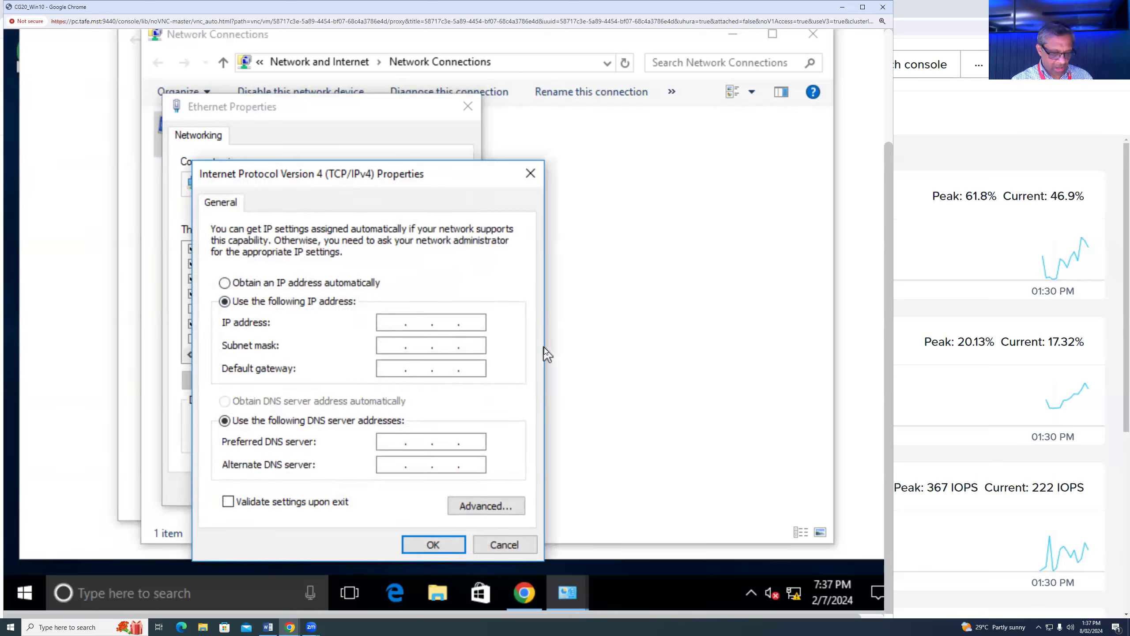
{"action": "type", "text": "10.1.1.1"}
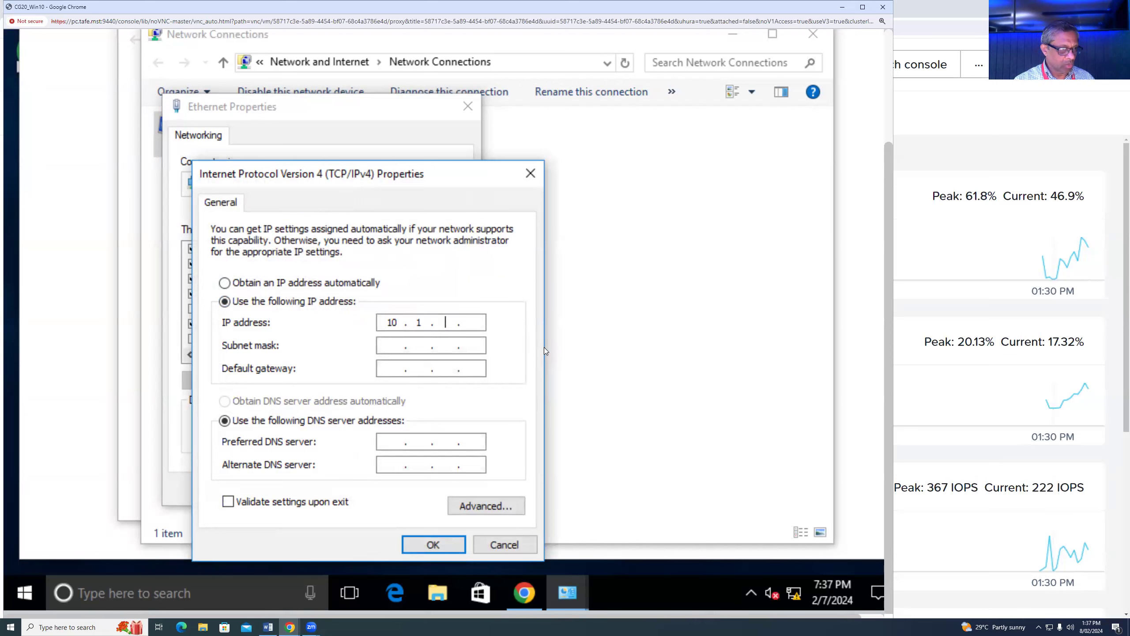
{"action": "left_click", "coordinate": [401, 346]}
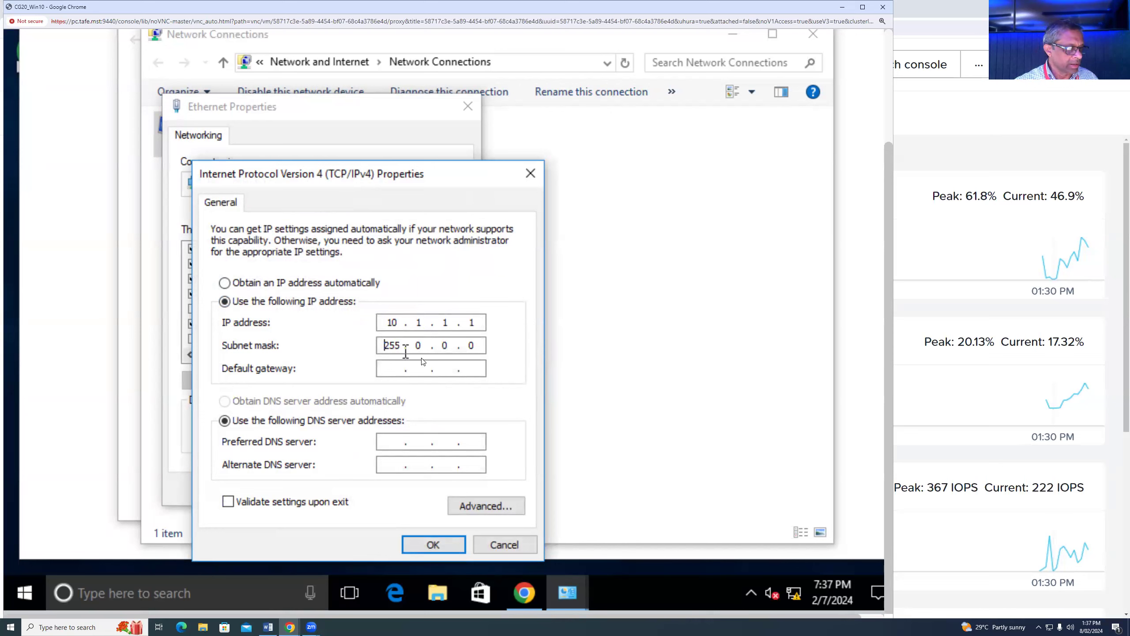
{"action": "double_click", "coordinate": [417, 346]}
{"action": "type", "text": "255.255."}
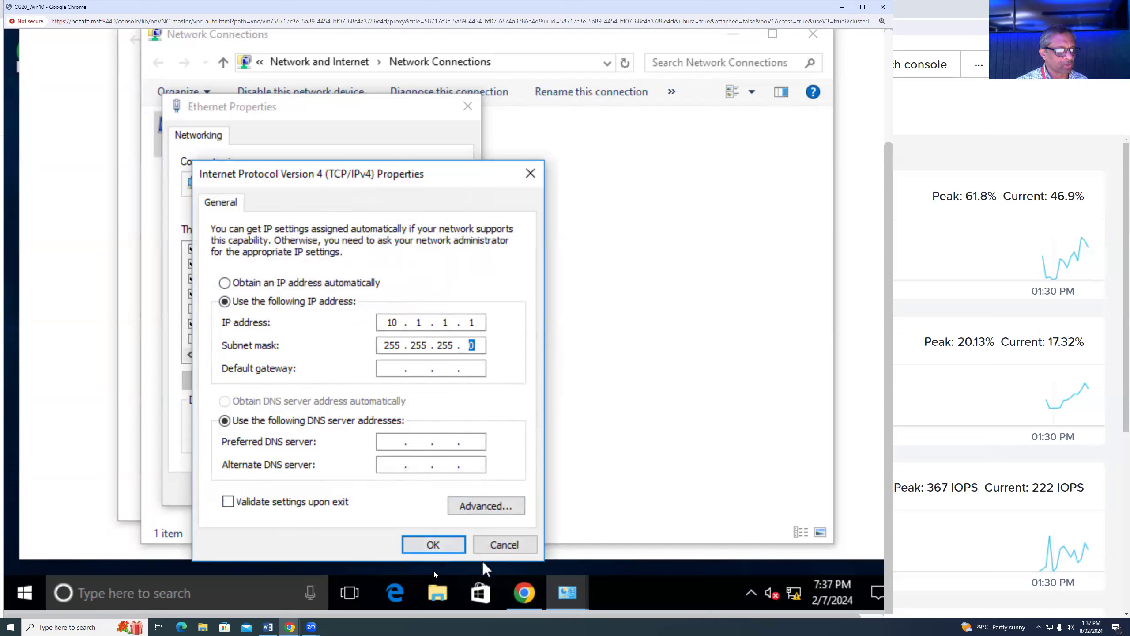
{"action": "left_click", "coordinate": [434, 544]}
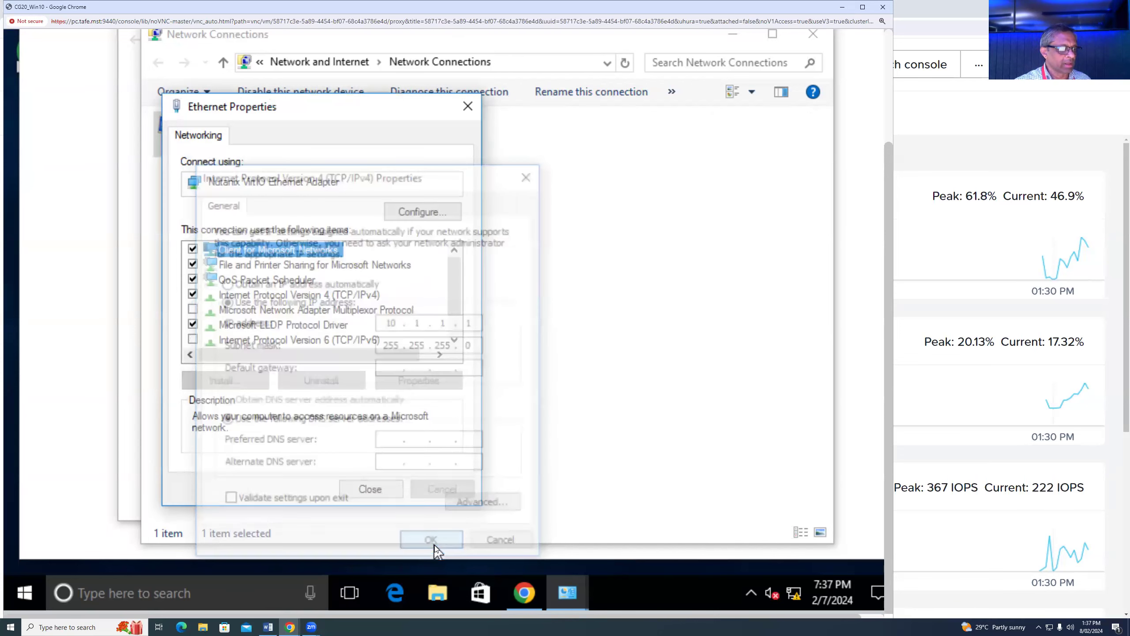
{"action": "left_click", "coordinate": [371, 488]}
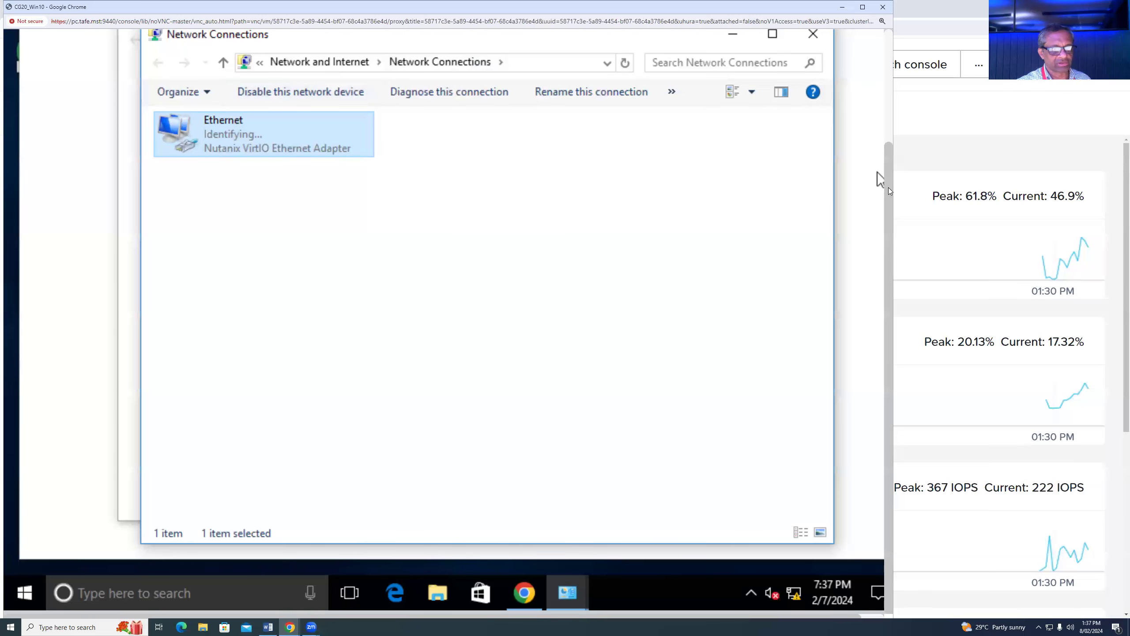
{"action": "scroll", "coordinate": [886, 131], "scroll_direction": "up", "scroll_amount": 2}
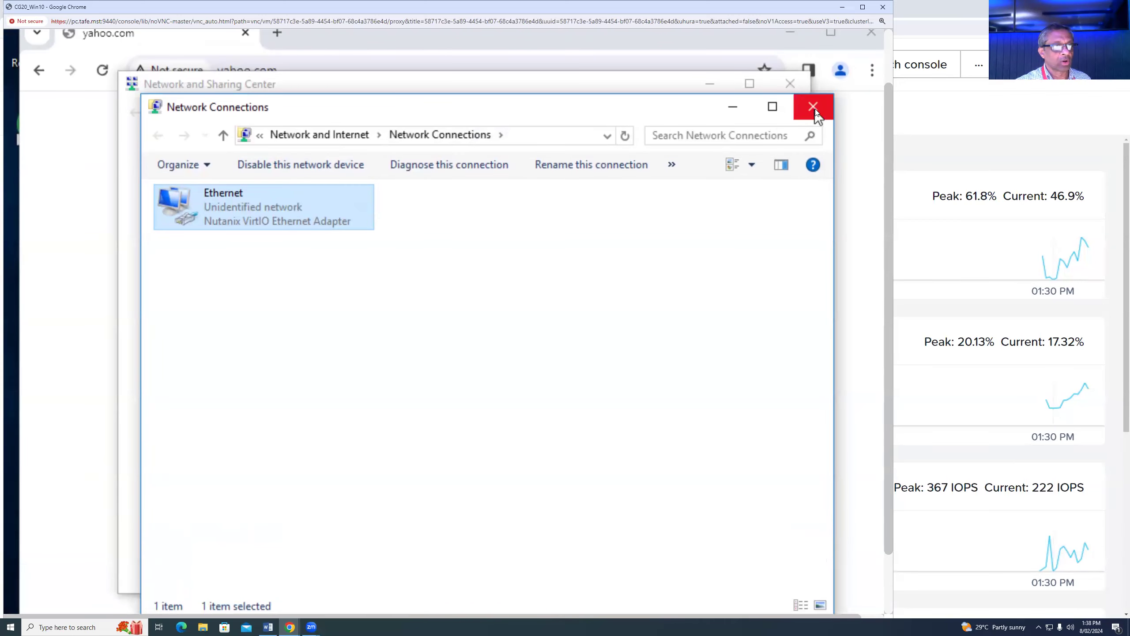
- Close both Win10 network windows, minimize the console, and open CG20_Ubuntu2204 from the VM list
{"action": "left_click", "coordinate": [813, 106]}
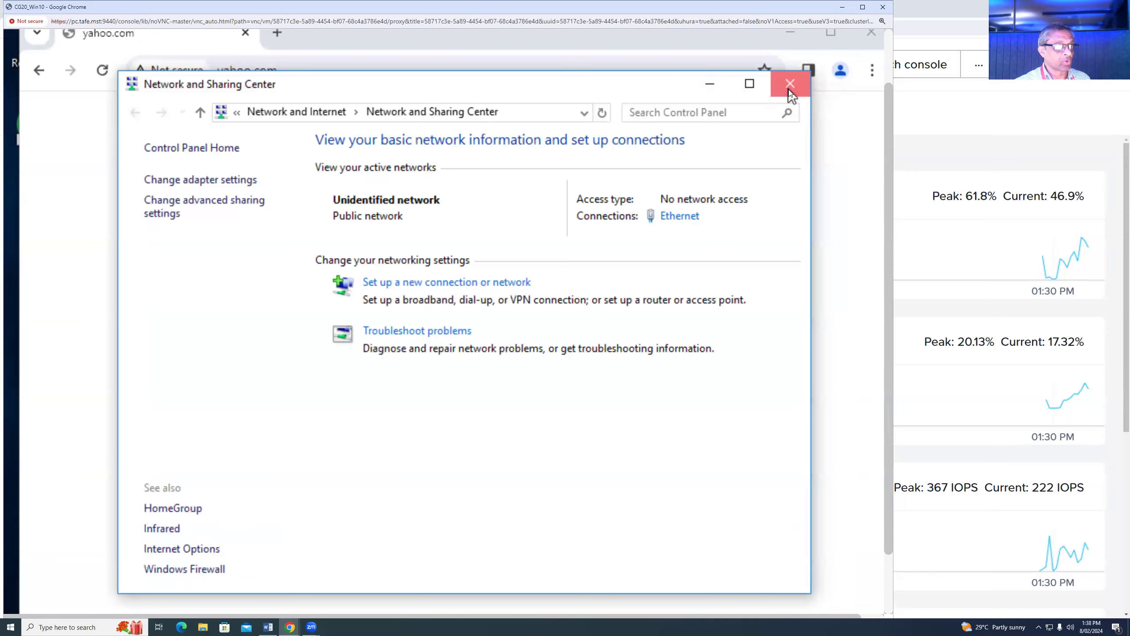
{"action": "left_click", "coordinate": [790, 89]}
{"action": "scroll", "coordinate": [891, 196], "scroll_direction": "up", "scroll_amount": 2}
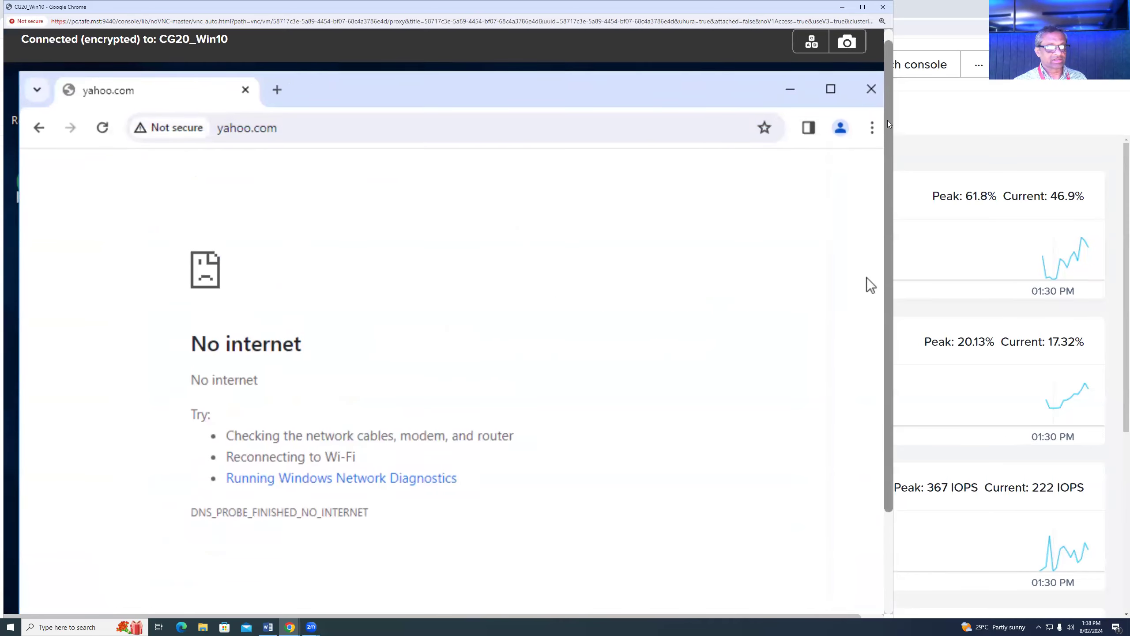
{"action": "left_click", "coordinate": [839, 7]}
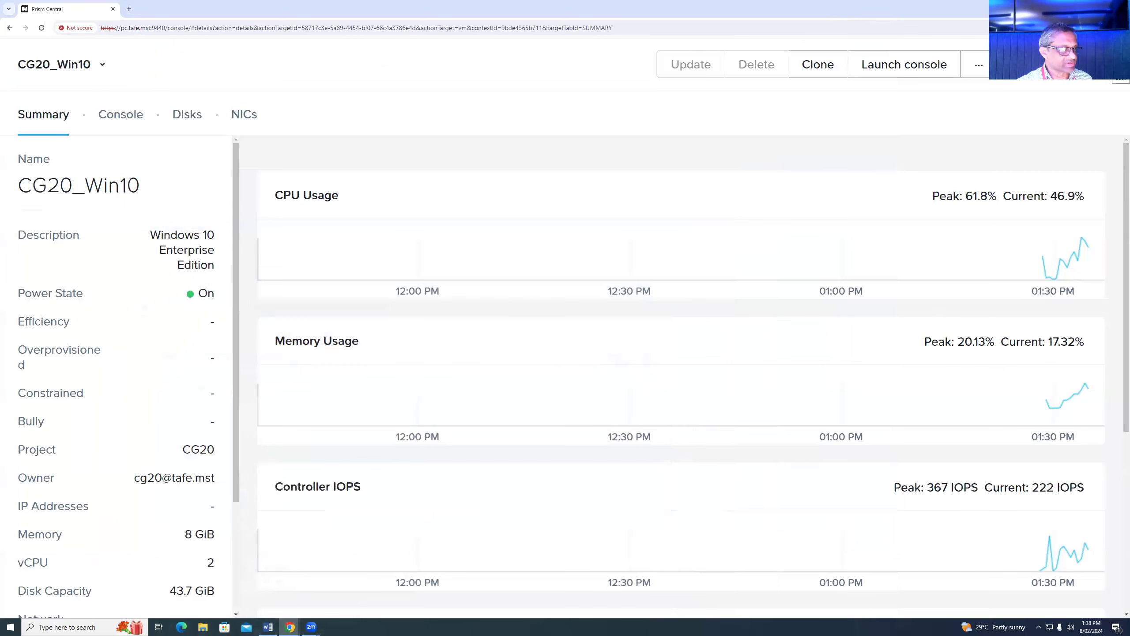
{"action": "left_click", "coordinate": [1108, 64]}
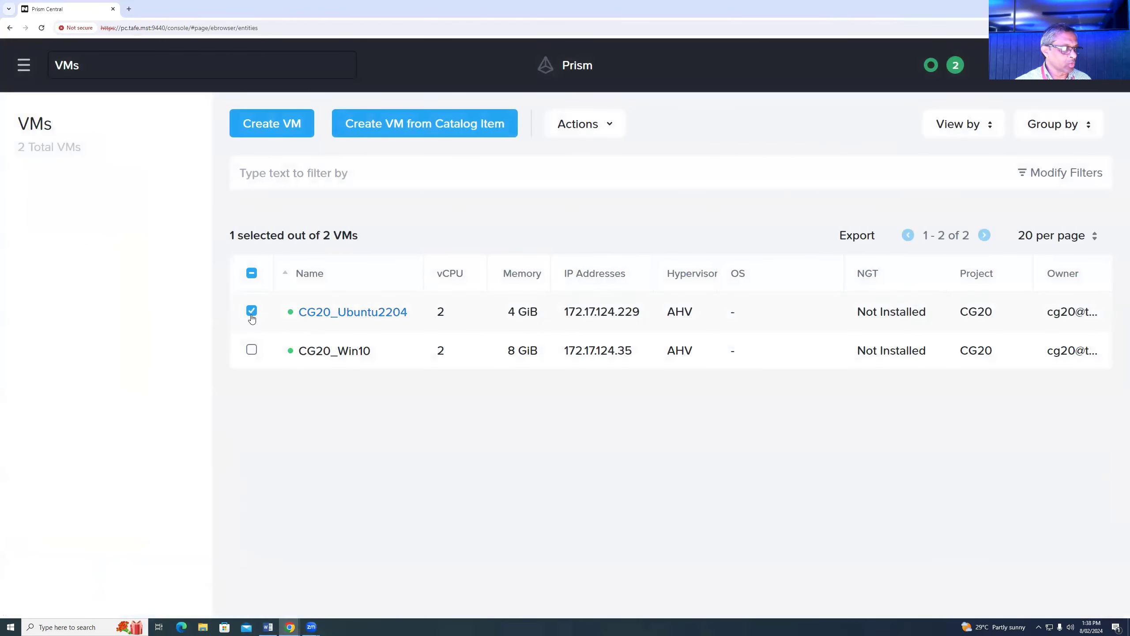
{"action": "left_click", "coordinate": [332, 317]}
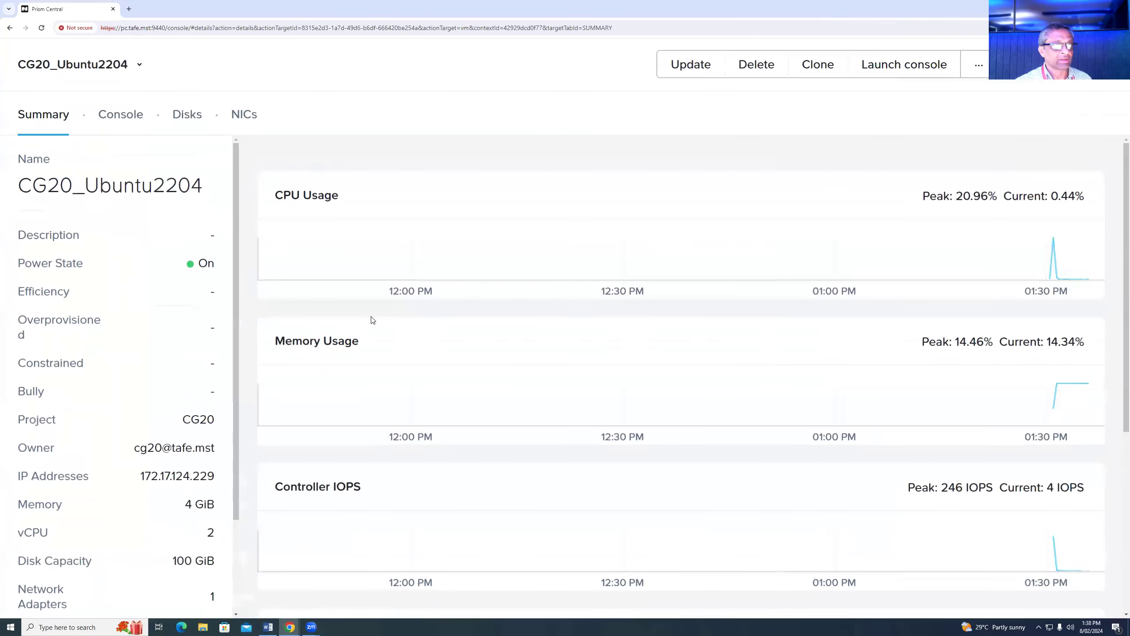
- Open a console to CG20_Ubuntu2204 and log in with the account's username and password
{"action": "left_click", "coordinate": [897, 66]}
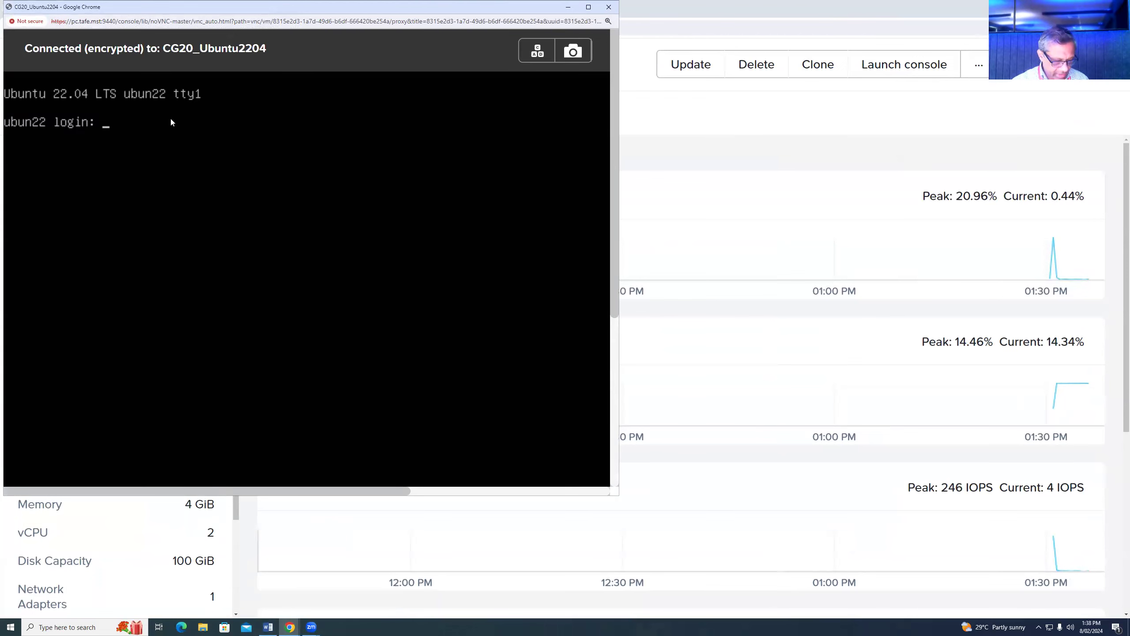
{"action": "type", "text": "gcit"}
{"action": "key", "text": "Return"}
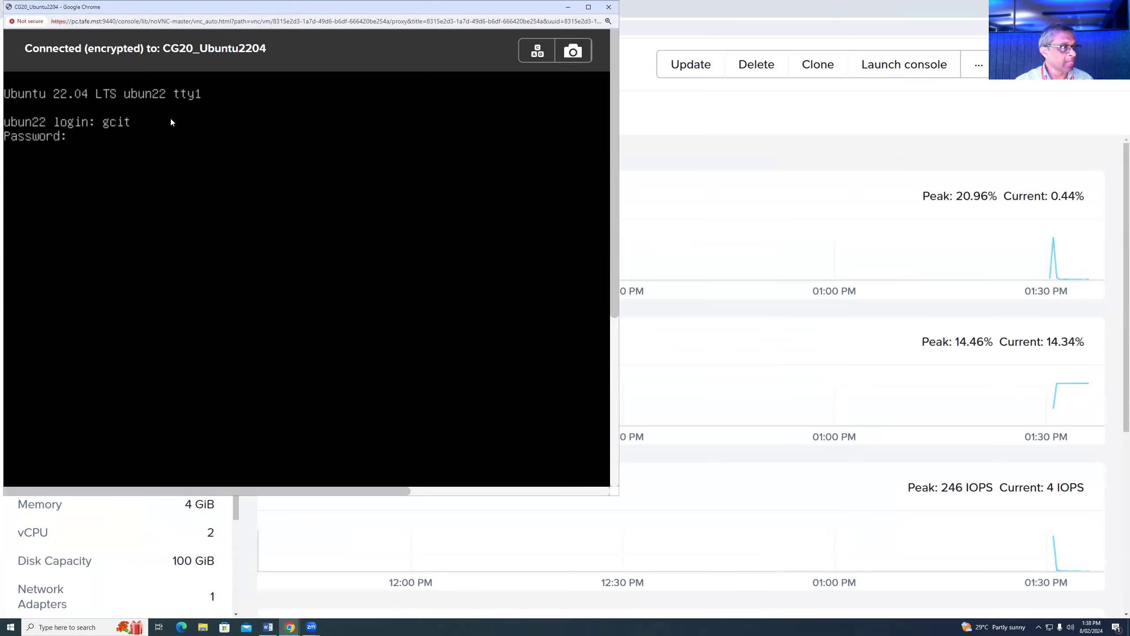
{"action": "key", "text": "Return"}
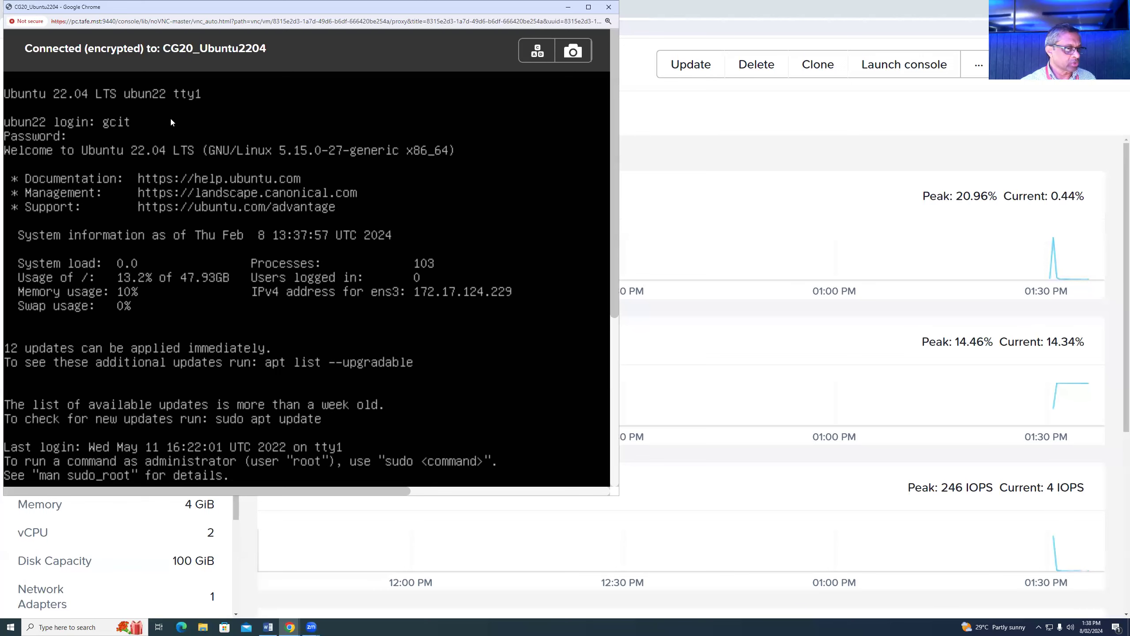
{"action": "left_click_drag", "start_coordinate": [611, 229], "coordinate": [618, 328]}
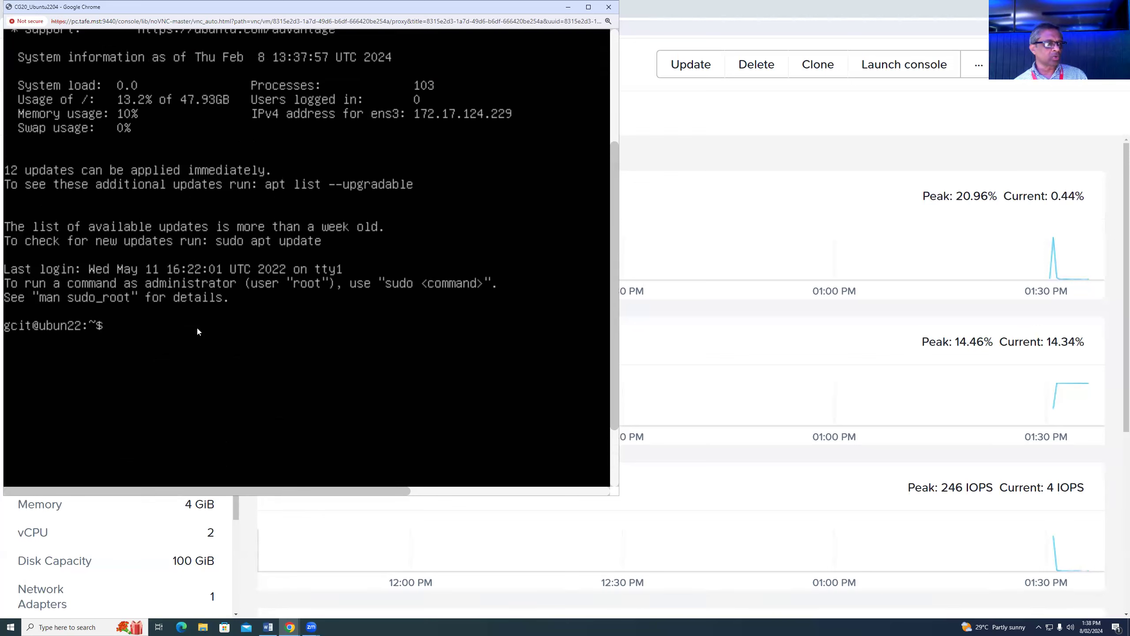
- Run ip a to list the VM's interfaces, showing address 172.17.124.229
{"action": "type", "text": "ip a"}
{"action": "key", "text": "Return"}
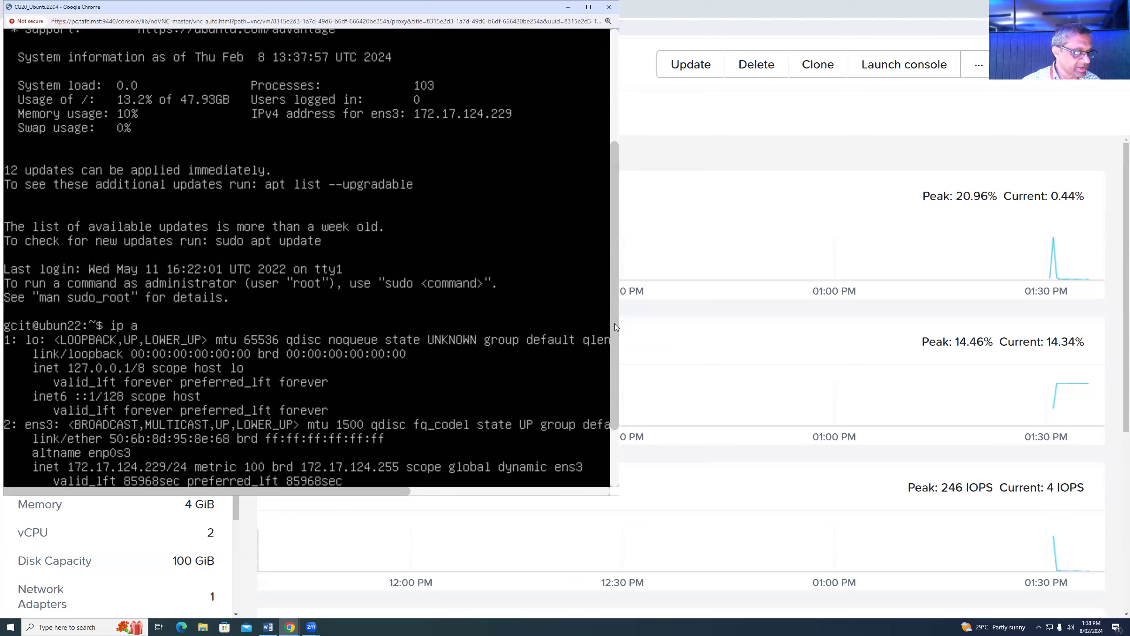
{"action": "scroll", "coordinate": [185, 430], "scroll_direction": "down", "scroll_amount": 2}
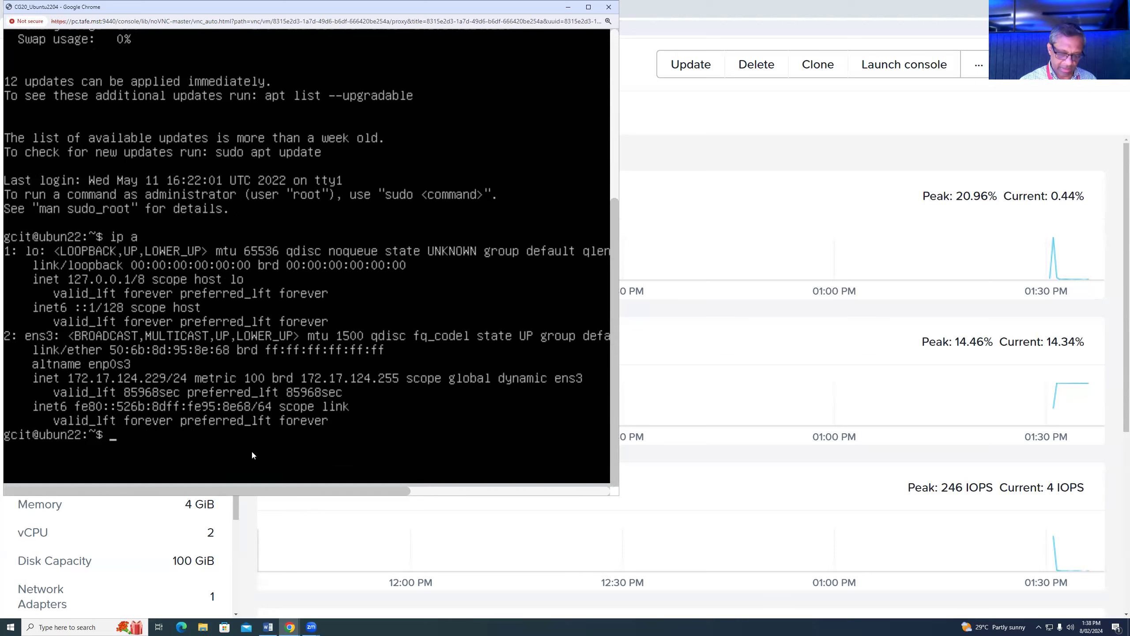
- Run sudo apt update with the sudo password, reporting 238 upgradable packages
{"action": "key", "text": "Return"}
{"action": "key", "text": "Return"}
{"action": "key", "text": "Return"}
{"action": "type", "text": "sudo "}
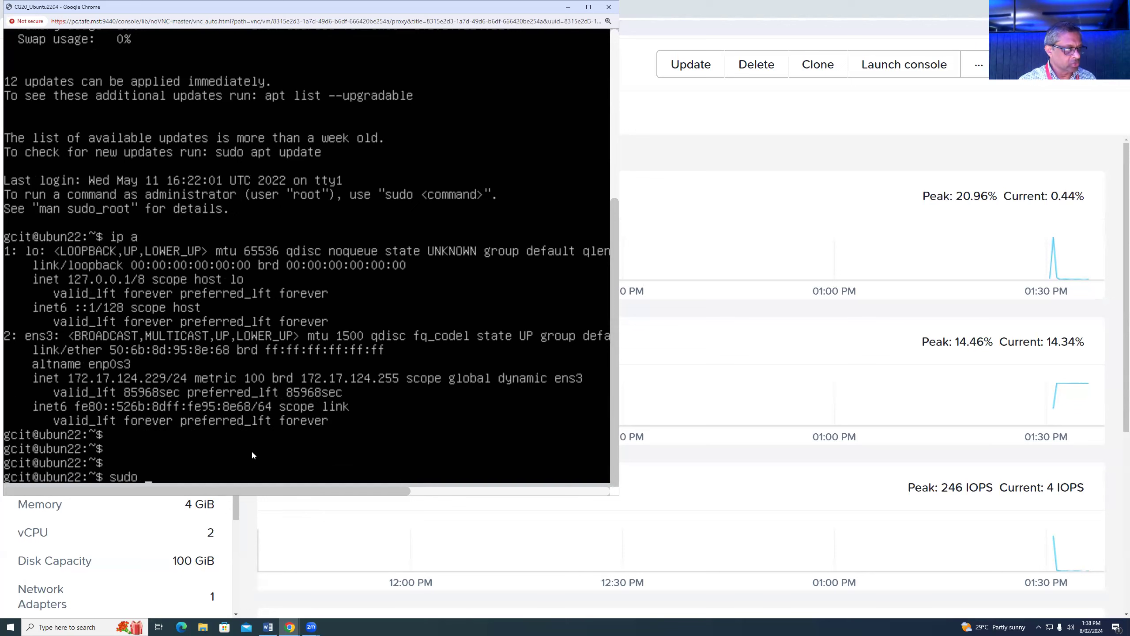
{"action": "type", "text": "ap"}
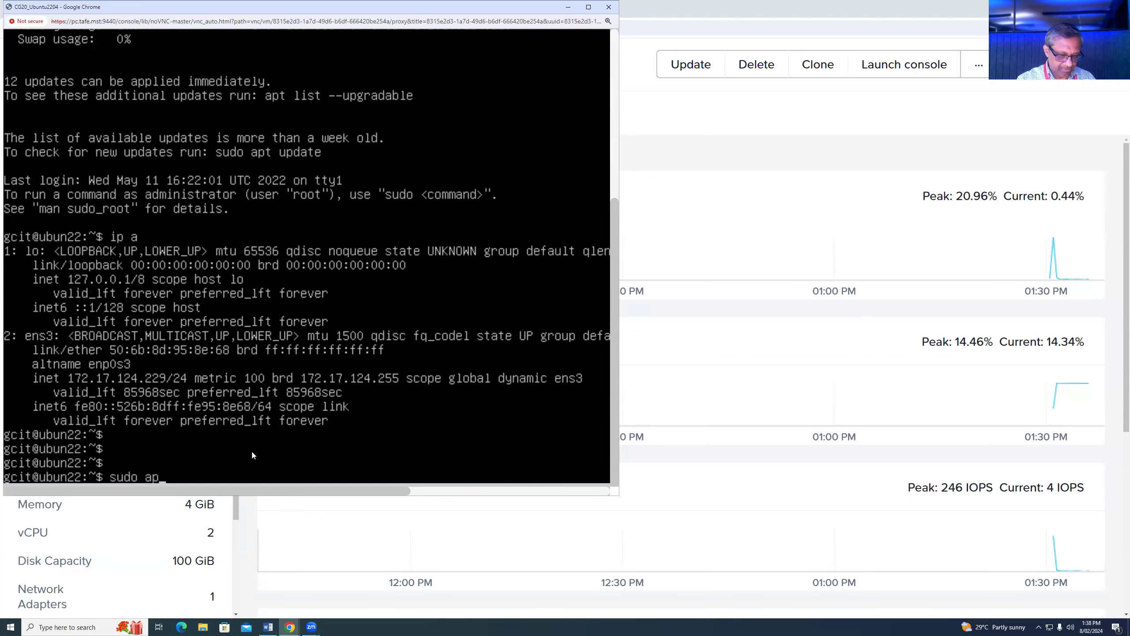
{"action": "type", "text": "t update"}
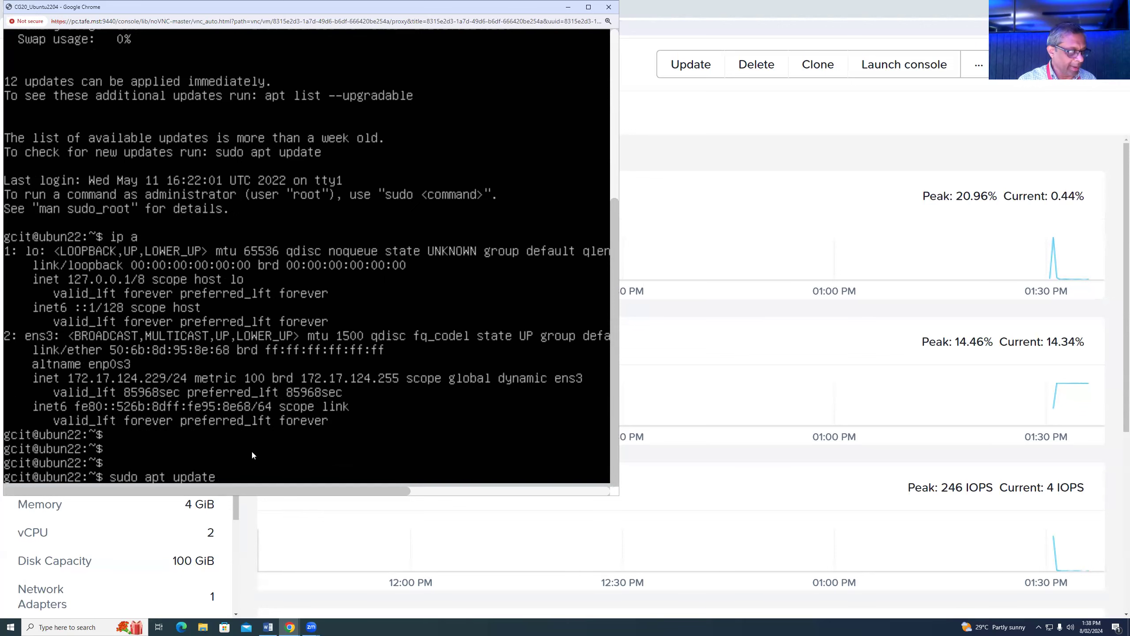
{"action": "key", "text": "Return"}
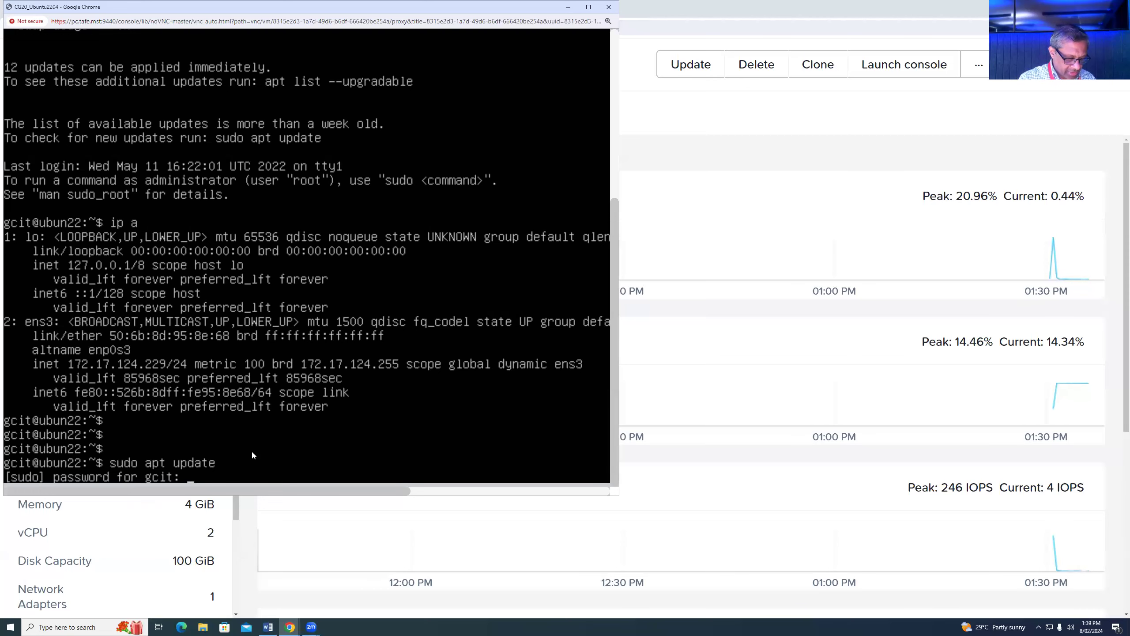
{"action": "key", "text": "Return"}
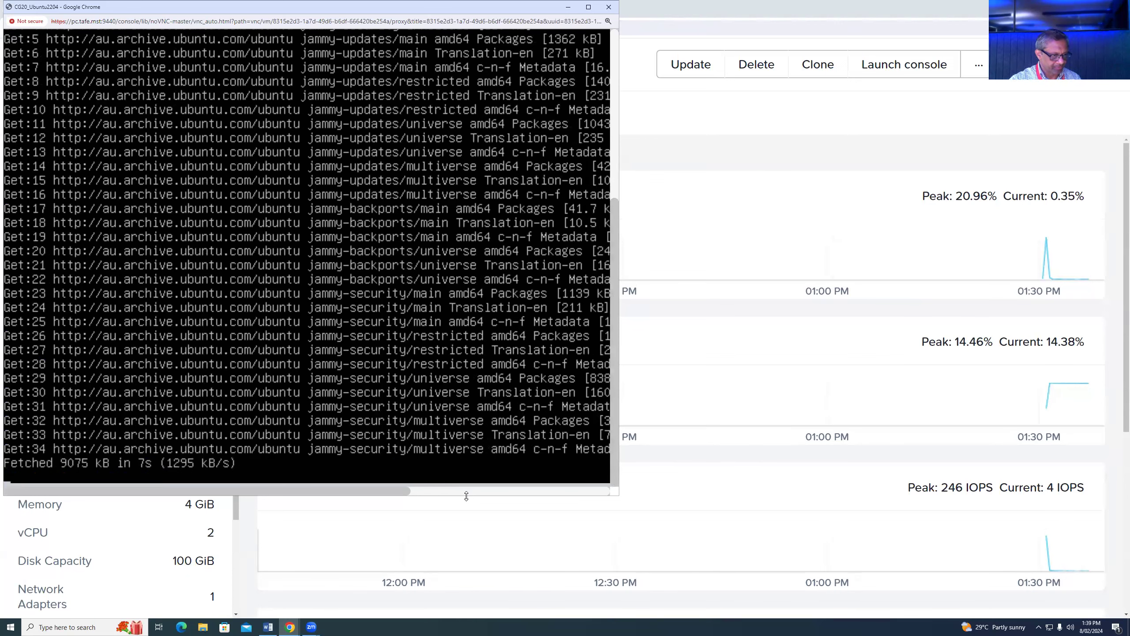
{"action": "left_click_drag", "start_coordinate": [466, 495], "coordinate": [467, 534]}
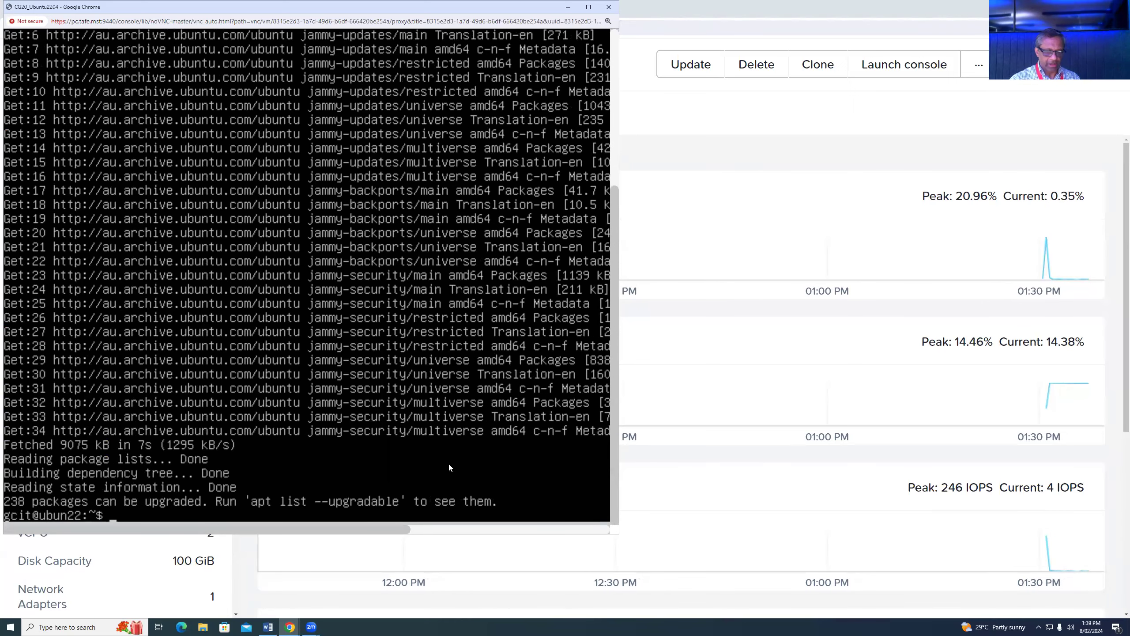
{"action": "key", "text": "Return"}
{"action": "key", "text": "Return"}
{"action": "key", "text": "Return"}
{"action": "type", "text": "sudo apt update"}
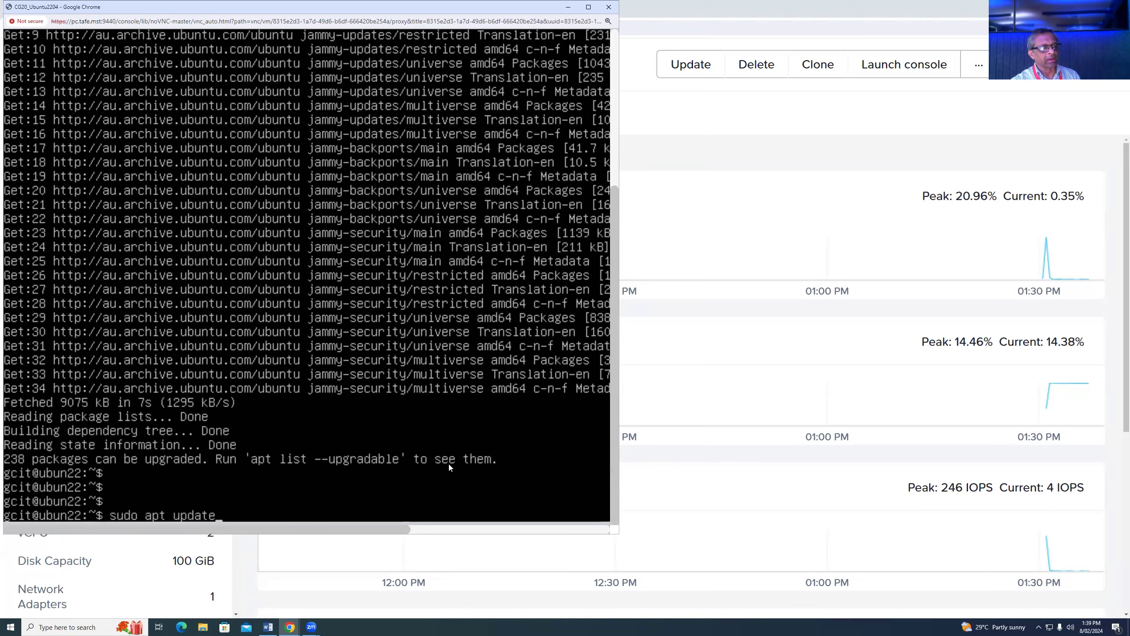
{"action": "key", "text": "BackSpace"}
{"action": "key", "text": "BackSpace"}
{"action": "key", "text": "BackSpace"}
{"action": "key", "text": "BackSpace"}
{"action": "key", "text": "BackSpace"}
{"action": "key", "text": "BackSpace"}
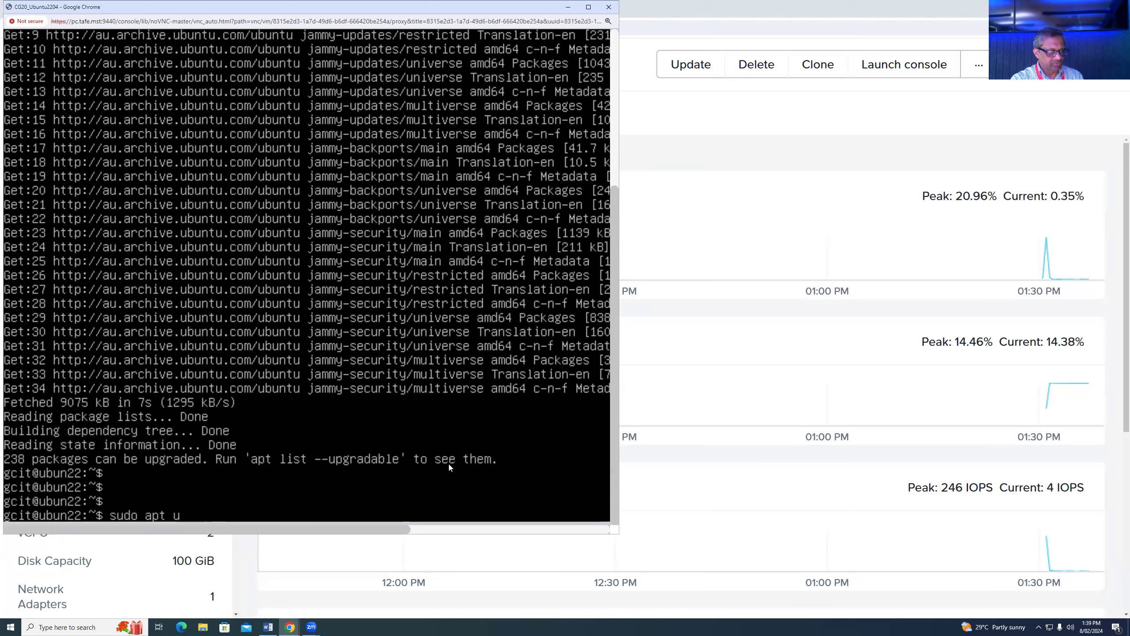
- Install apache2 with sudo apt, confirming with Y
{"action": "type", "text": "install apache2"}
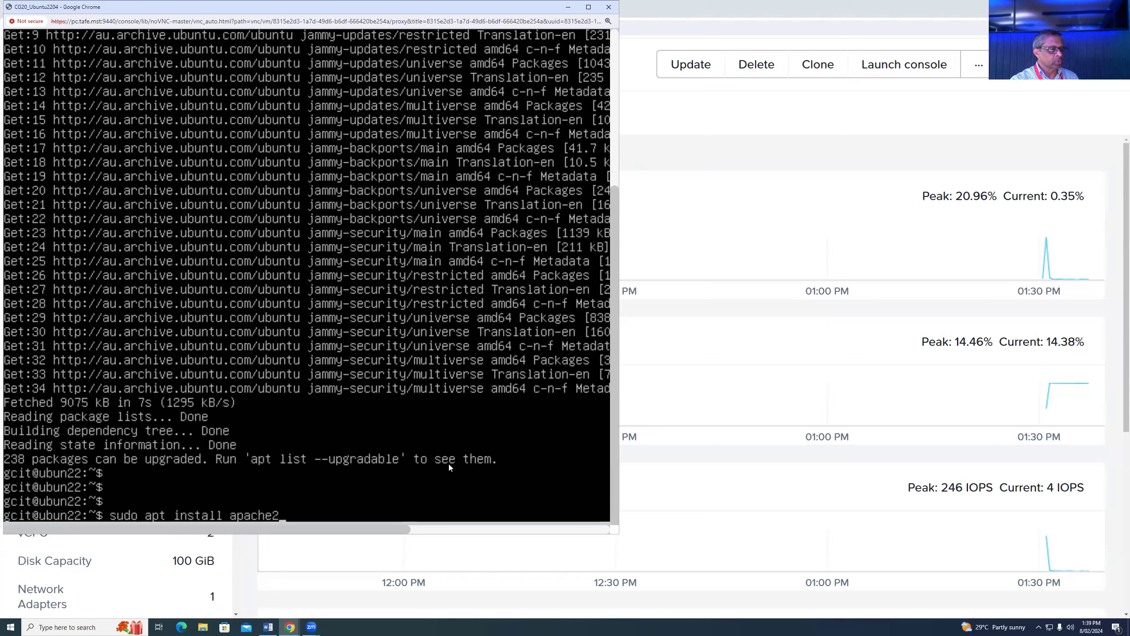
{"action": "key", "text": "Return"}
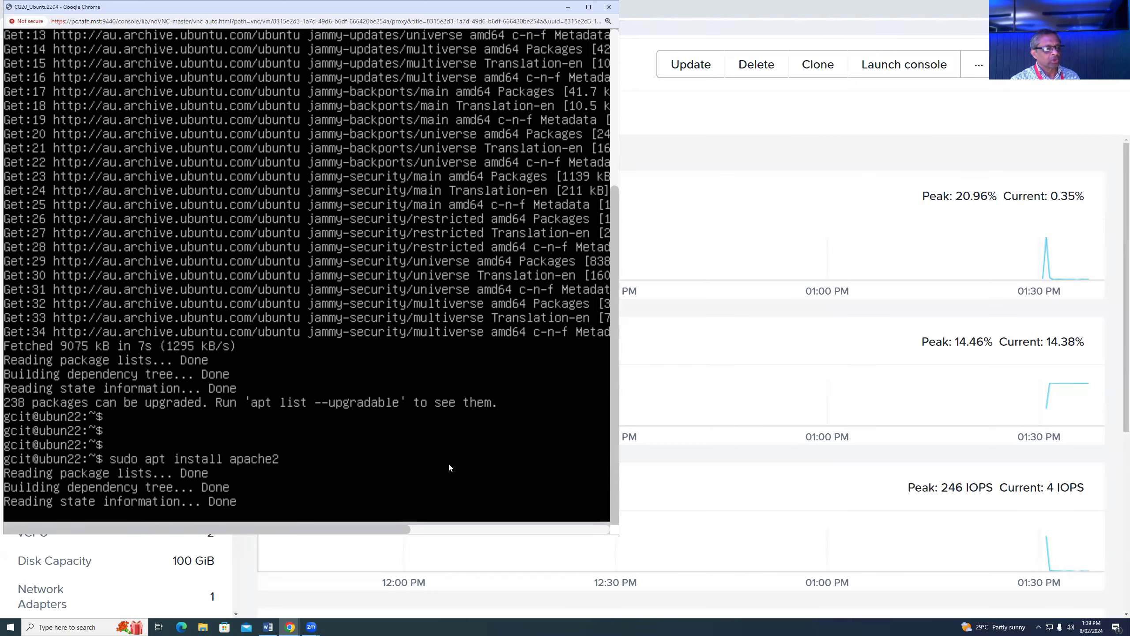
{"action": "type", "text": "Y"}
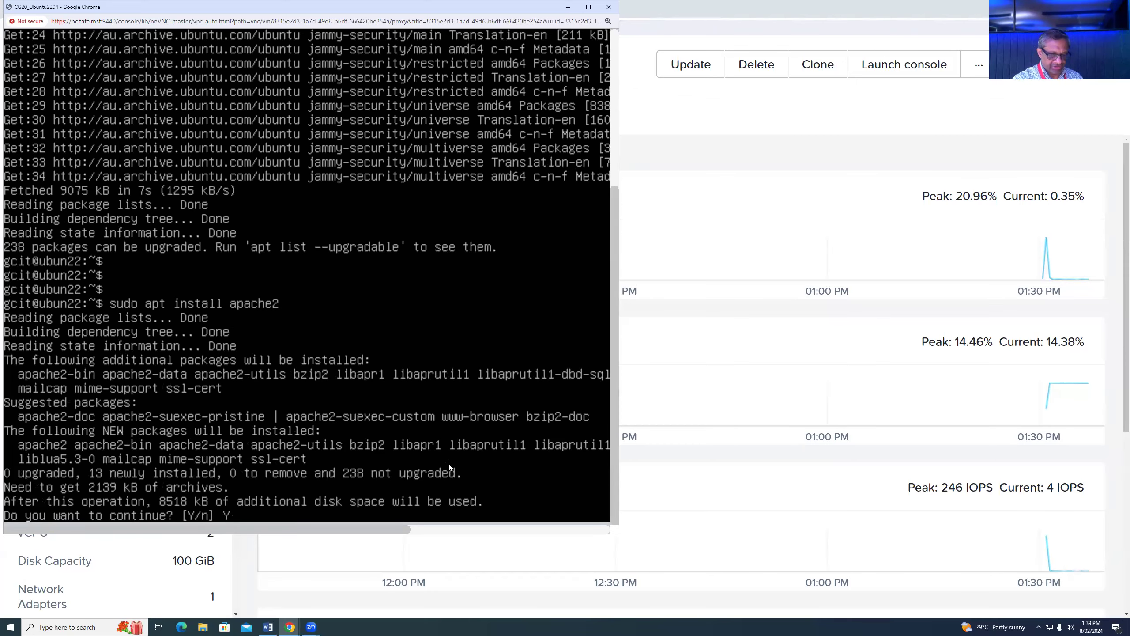
{"action": "key", "text": "Return"}
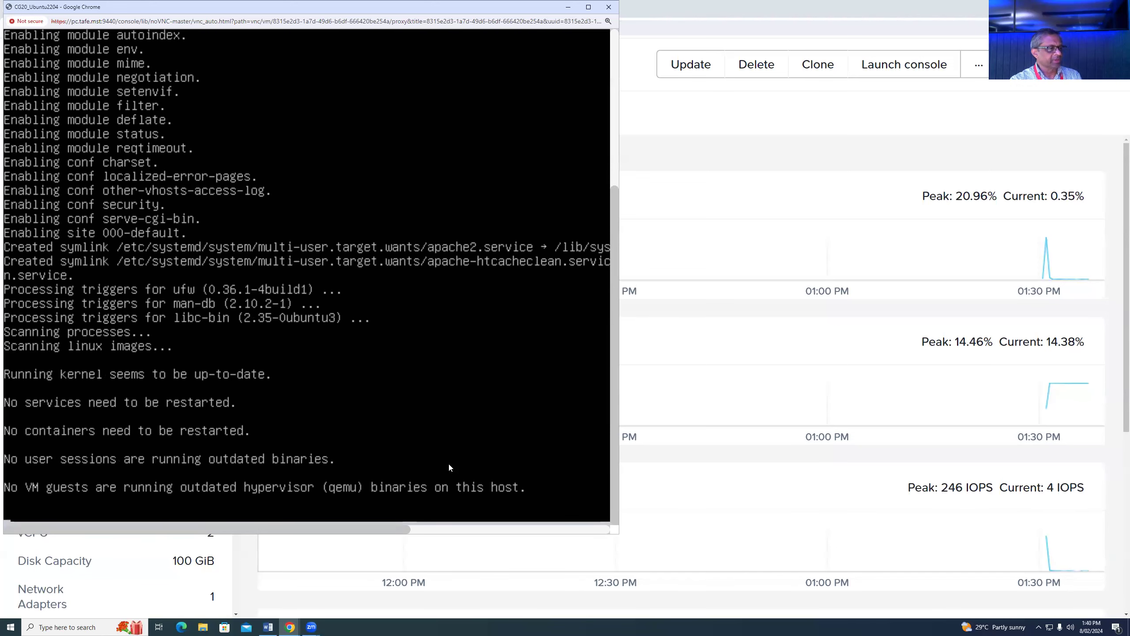
- Re-run ip a to confirm 172.17.124.229, then minimize the console window
{"action": "key", "text": "Return"}
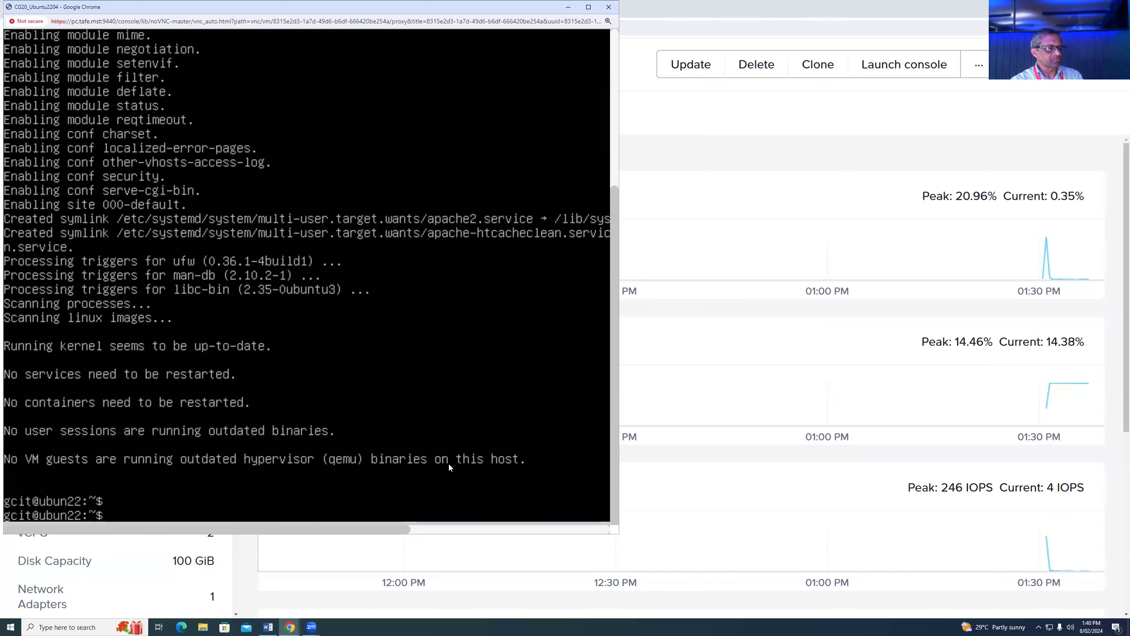
{"action": "key", "text": "Return"}
{"action": "type", "text": "ip a"}
{"action": "key", "text": "Return"}
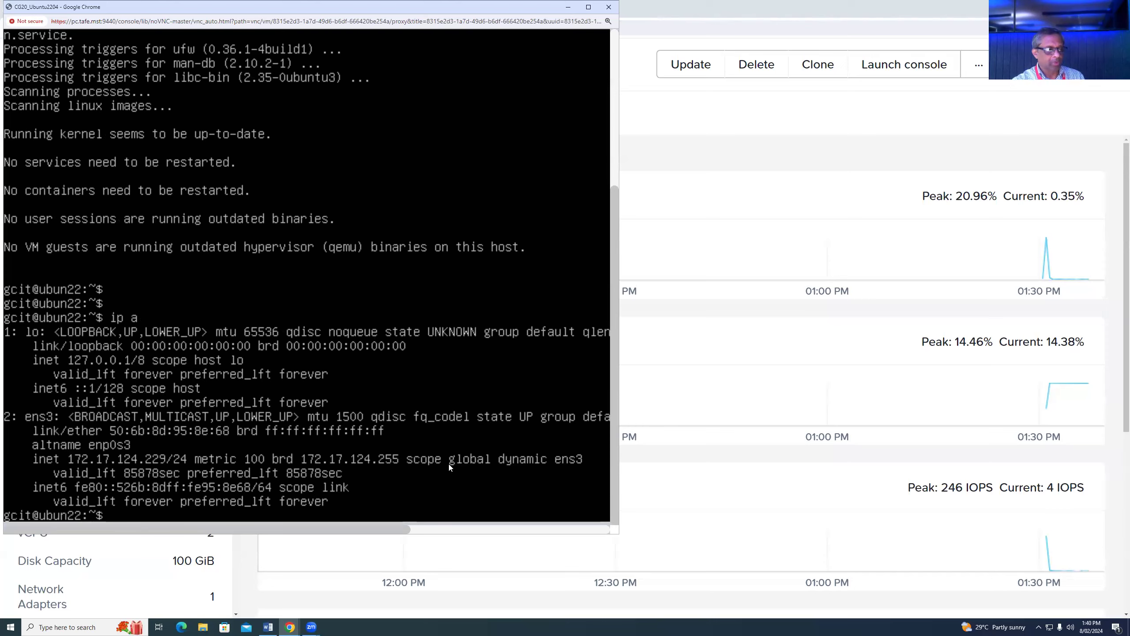
{"action": "key", "text": "Return"}
{"action": "key", "text": "Return"}
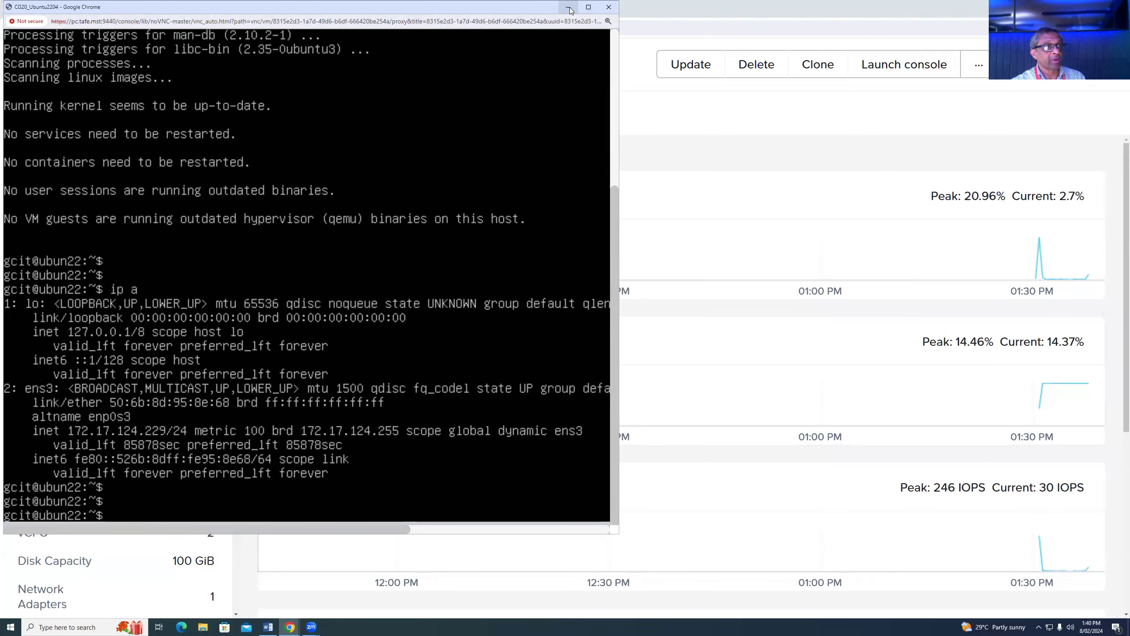
{"action": "left_click", "coordinate": [568, 7]}
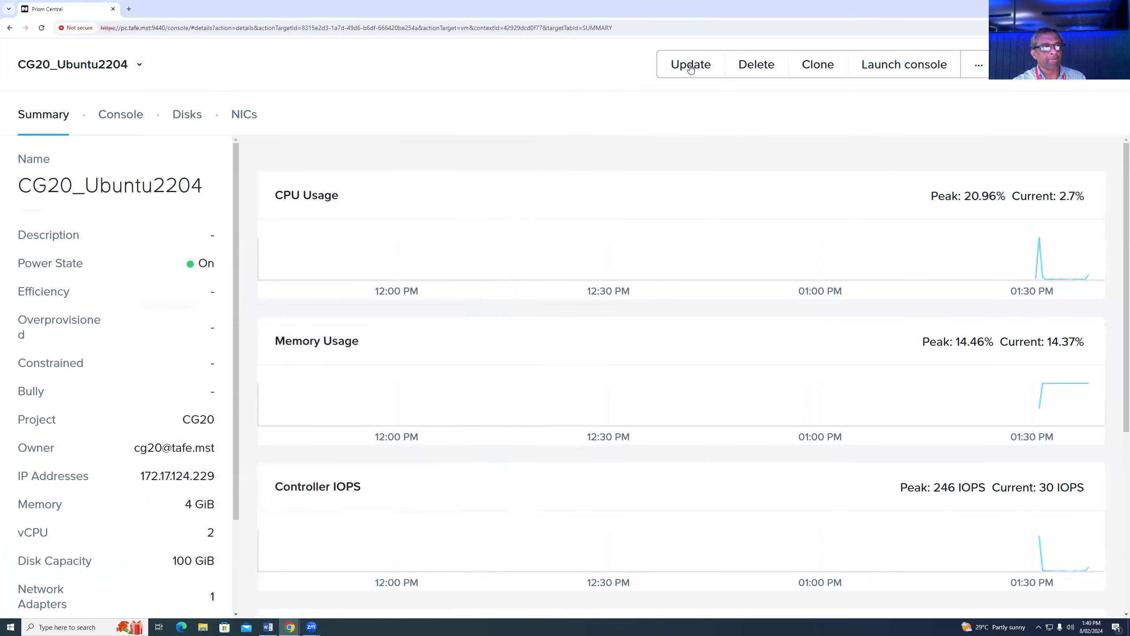
- Switch CG20_Ubuntu2204's network adapter to subnet br1_420 (VLAN 420) and save the VM update
{"action": "left_click", "coordinate": [689, 66]}
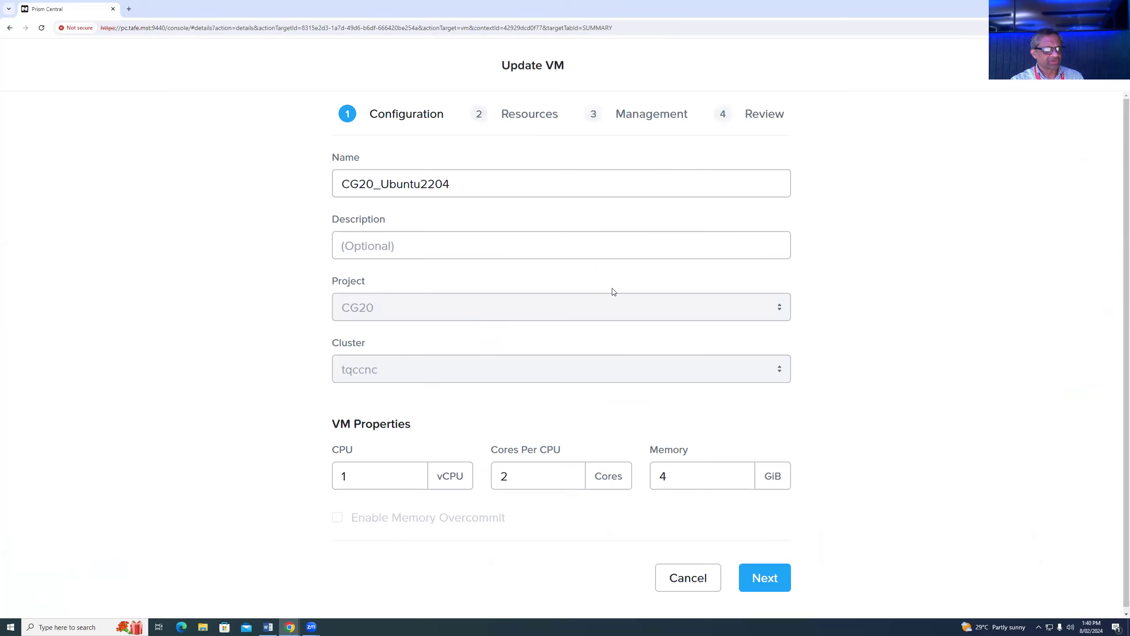
{"action": "left_click", "coordinate": [764, 577]}
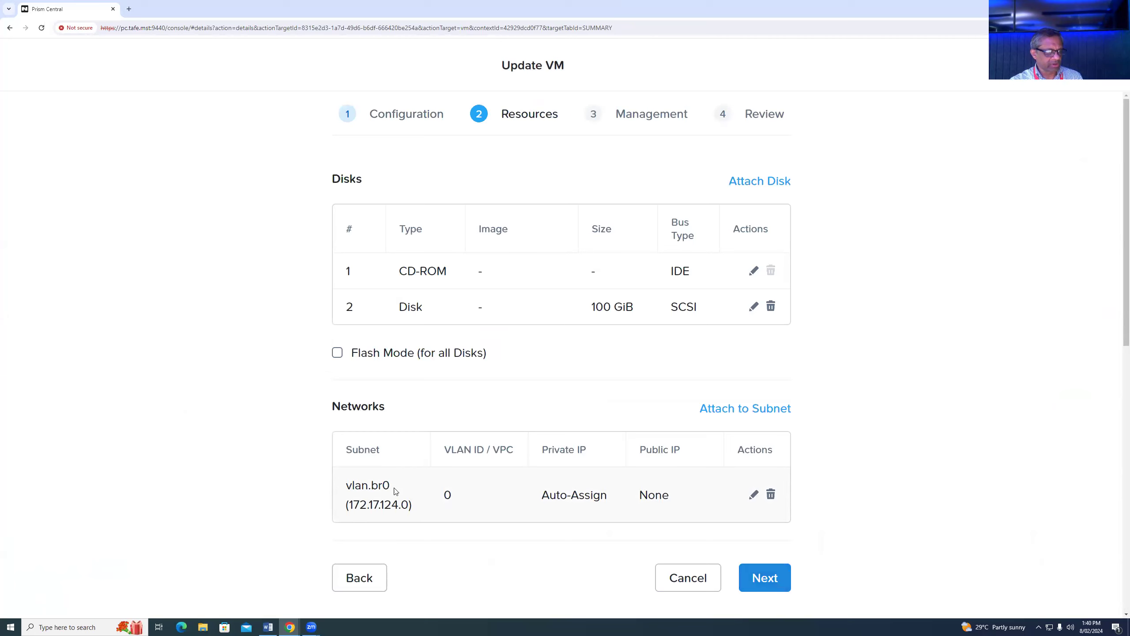
{"action": "left_click", "coordinate": [753, 495]}
{"action": "left_click", "coordinate": [620, 260]}
{"action": "left_click", "coordinate": [403, 291]}
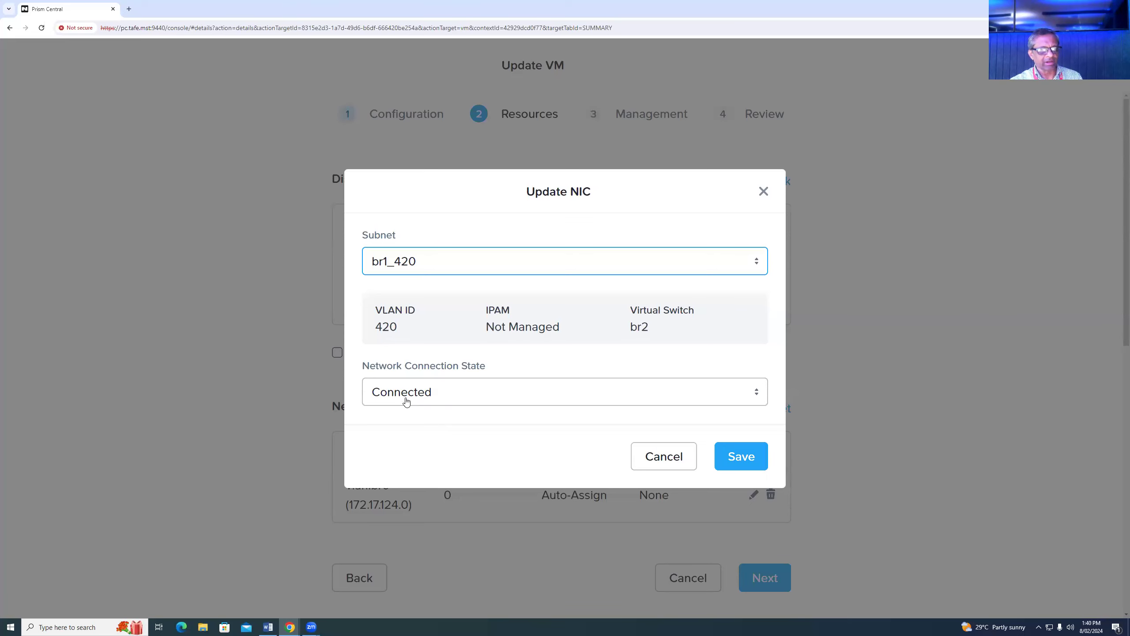
{"action": "left_click", "coordinate": [741, 456]}
{"action": "left_click", "coordinate": [768, 581]}
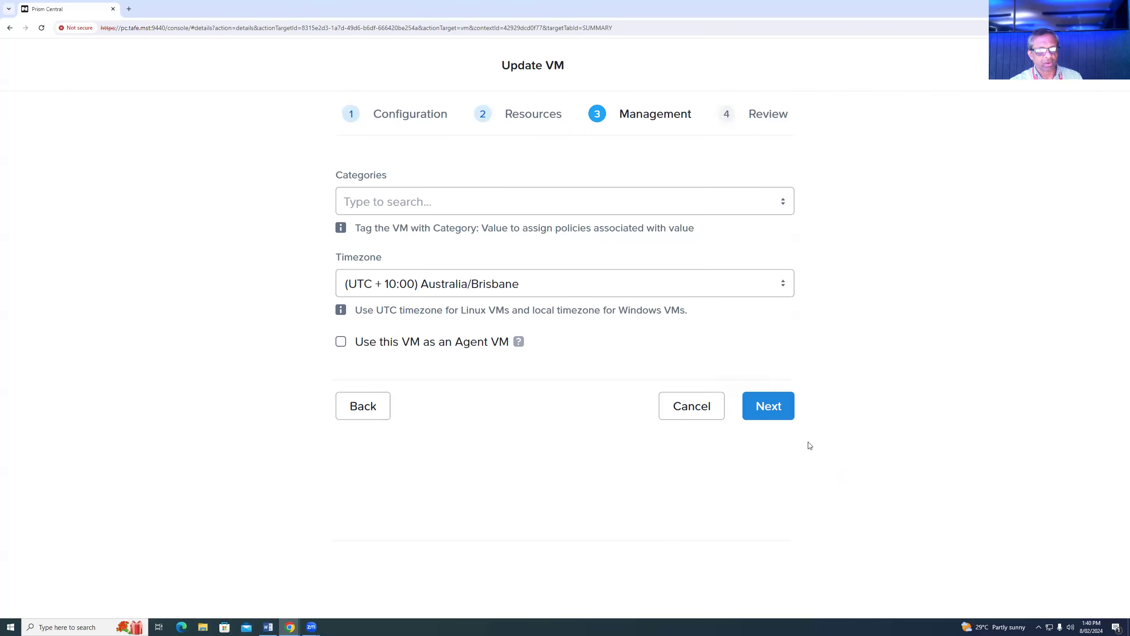
{"action": "left_click", "coordinate": [777, 408]}
{"action": "left_click", "coordinate": [773, 577]}
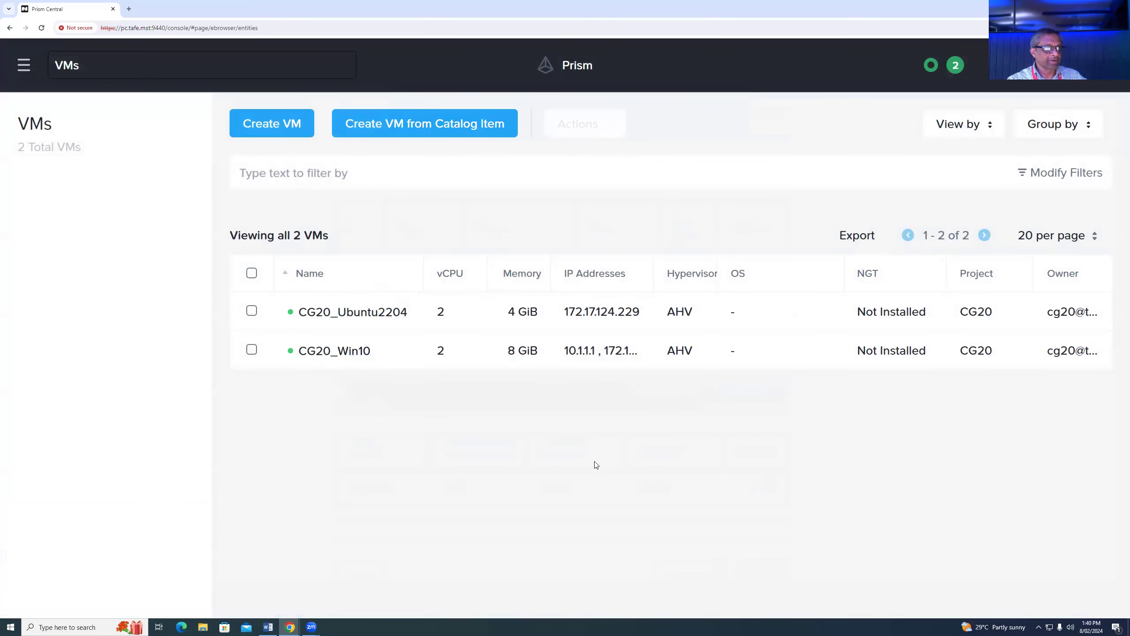
- Bring up the Ubuntu console, refresh the prompt, check the Word notes, then return to the console
{"action": "mouse_move", "coordinate": [290, 625]}
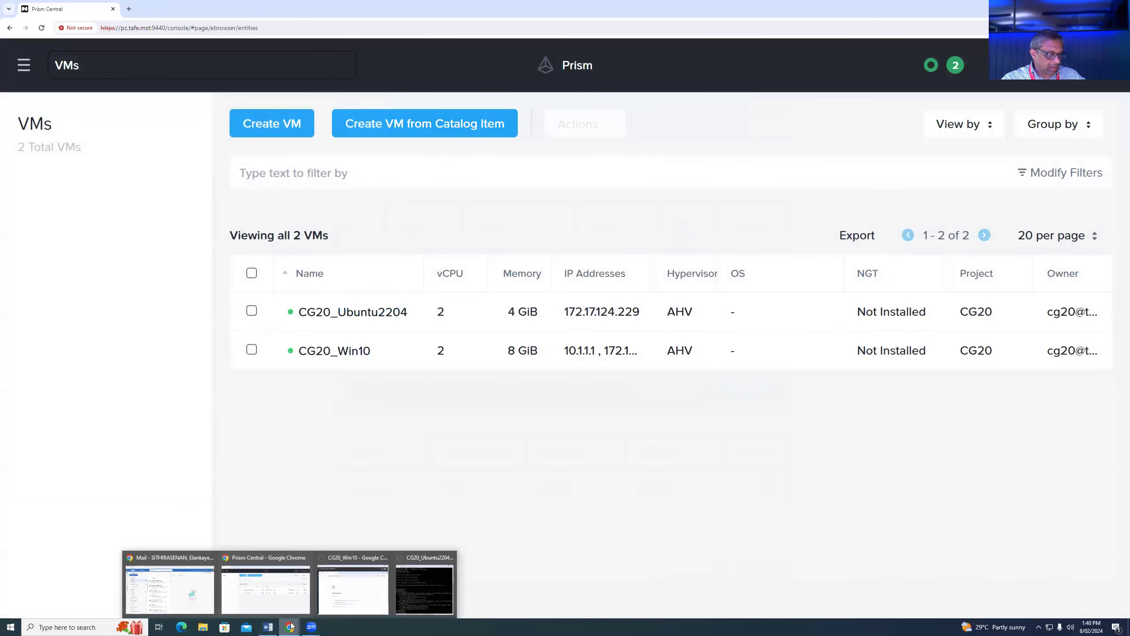
{"action": "left_click", "coordinate": [422, 593]}
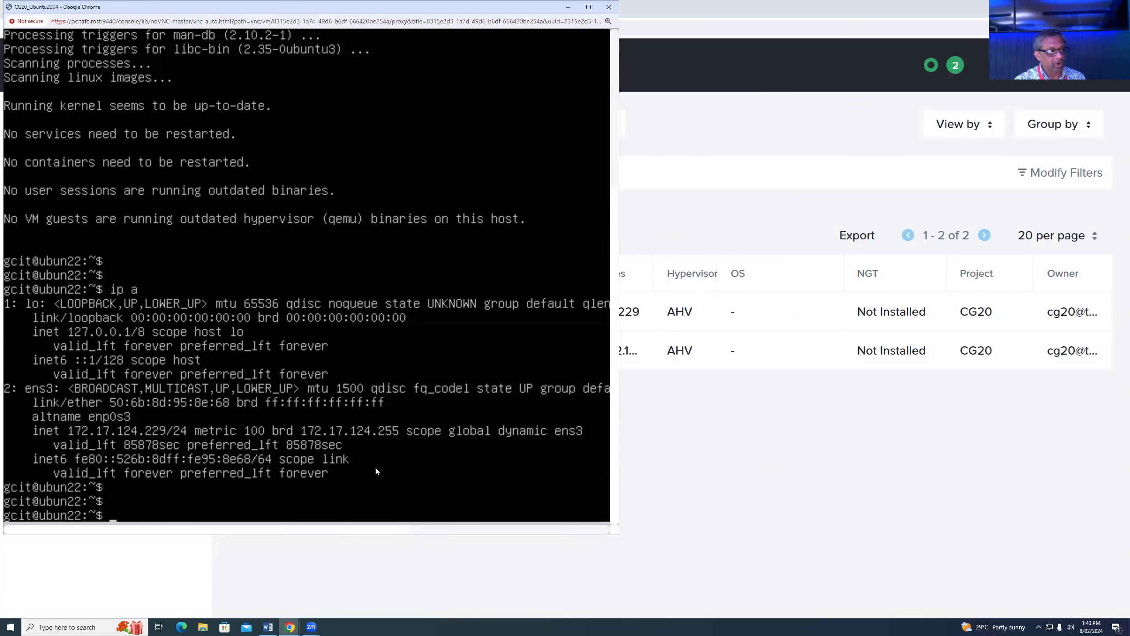
{"action": "key", "text": "Return"}
{"action": "key", "text": "Return"}
{"action": "key", "text": "Return"}
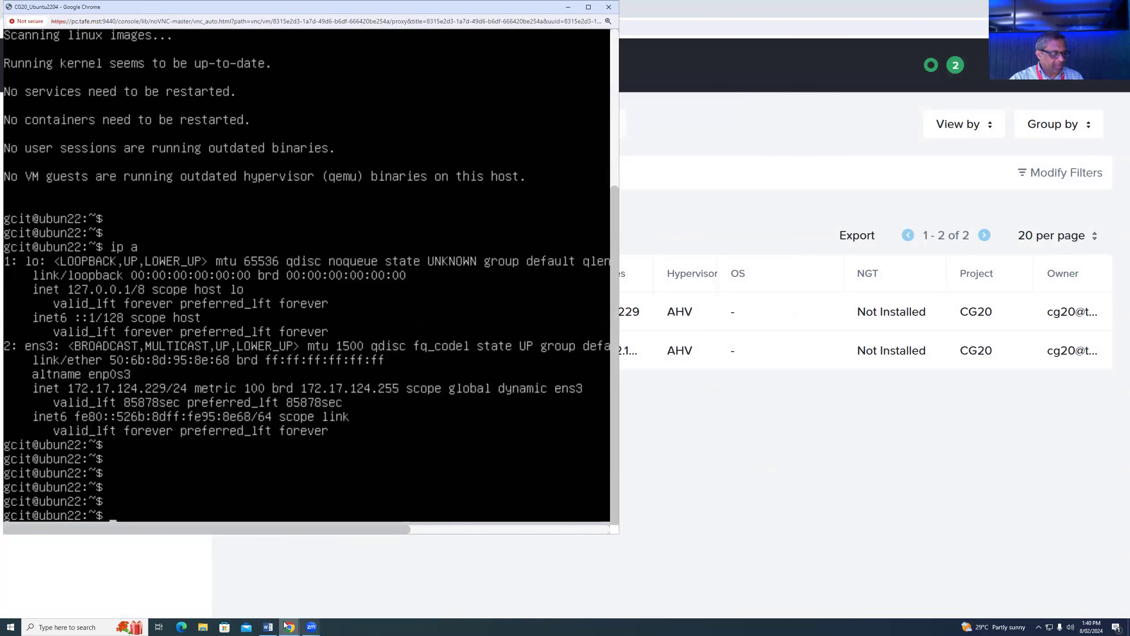
{"action": "left_click", "coordinate": [269, 626]}
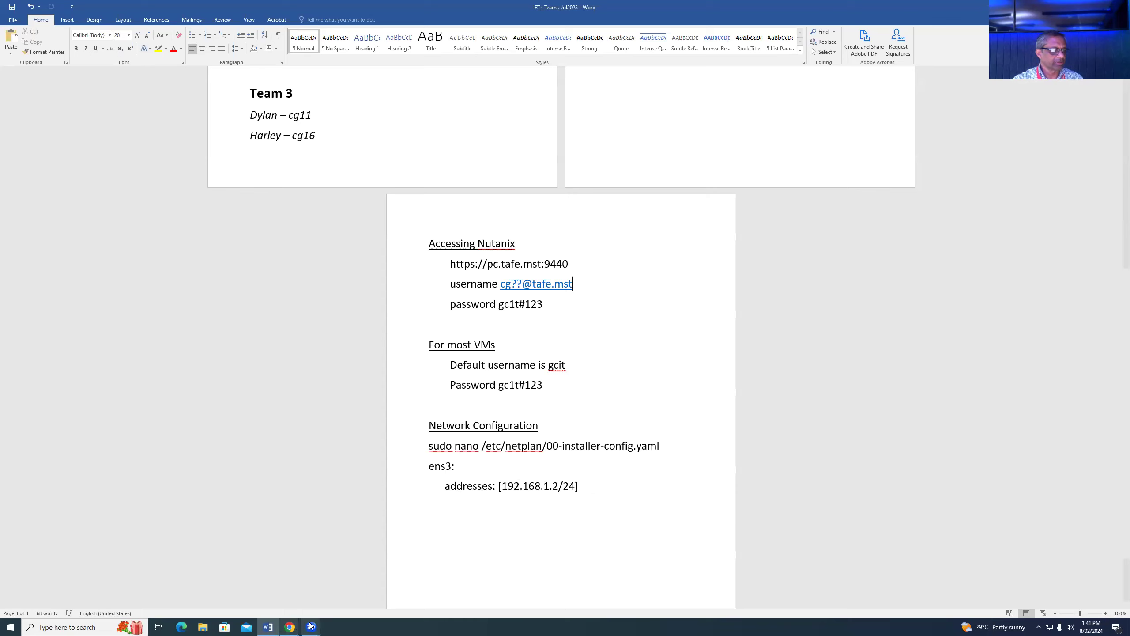
{"action": "mouse_move", "coordinate": [290, 626]}
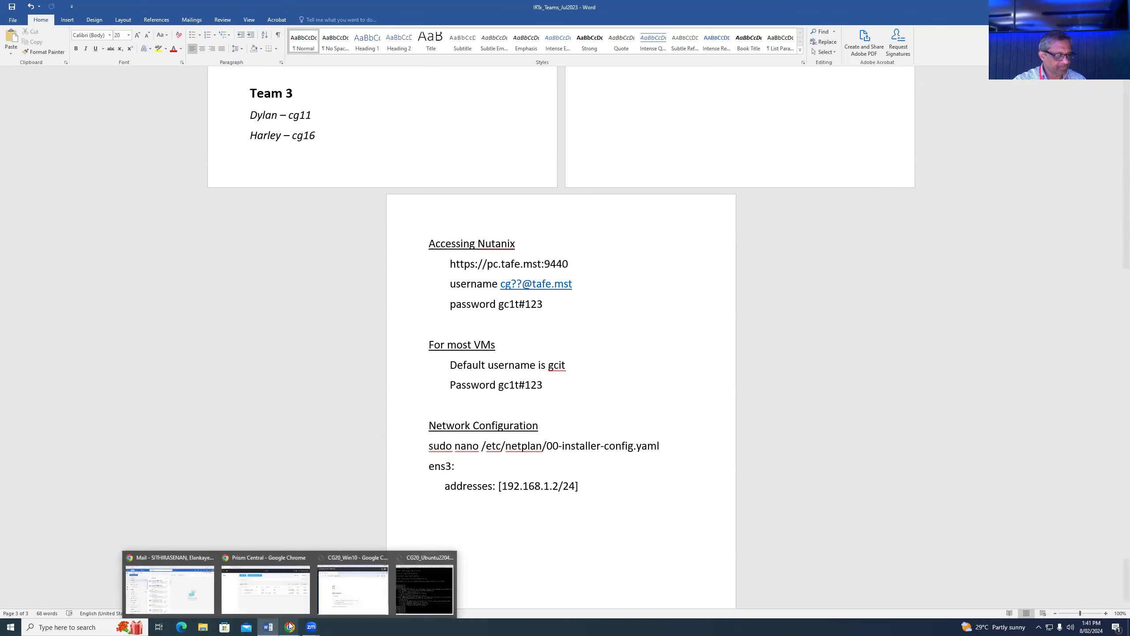
{"action": "left_click", "coordinate": [415, 594]}
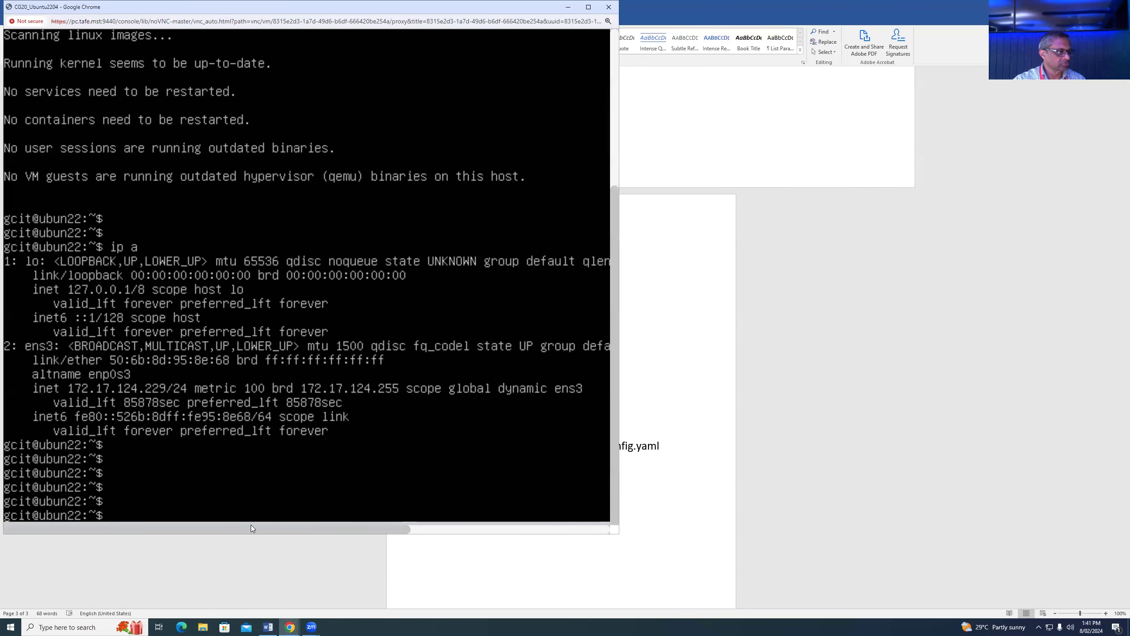
- Open /etc/netplan/00-installer-config.yaml in nano with sudo, scrolled to the top
{"action": "type", "text": "sudo nan"}
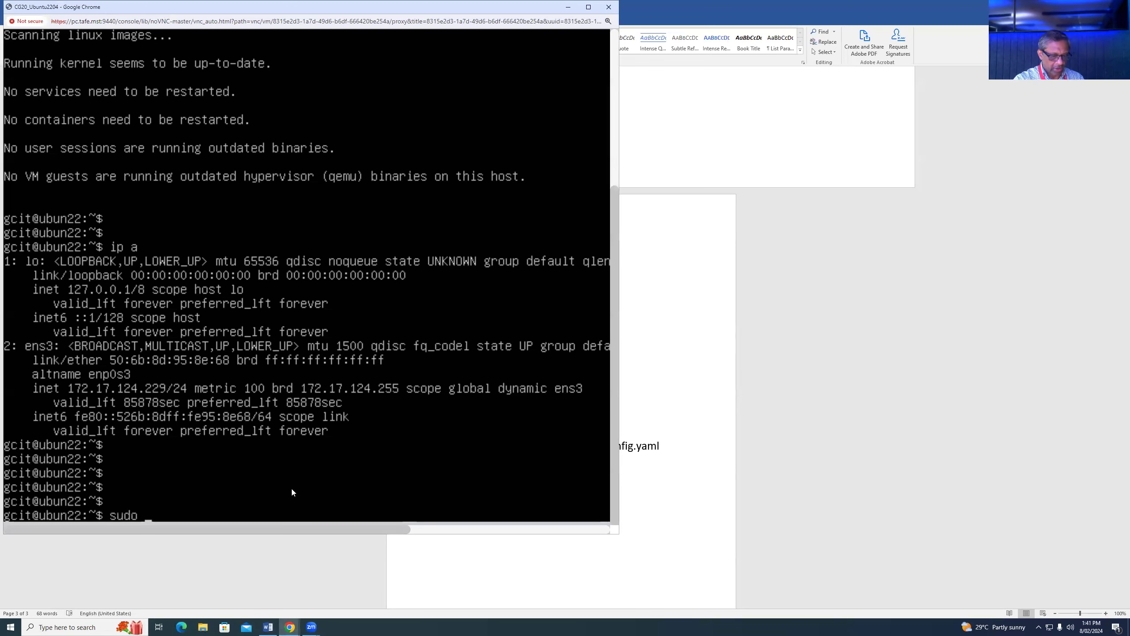
{"action": "type", "text": "o /"}
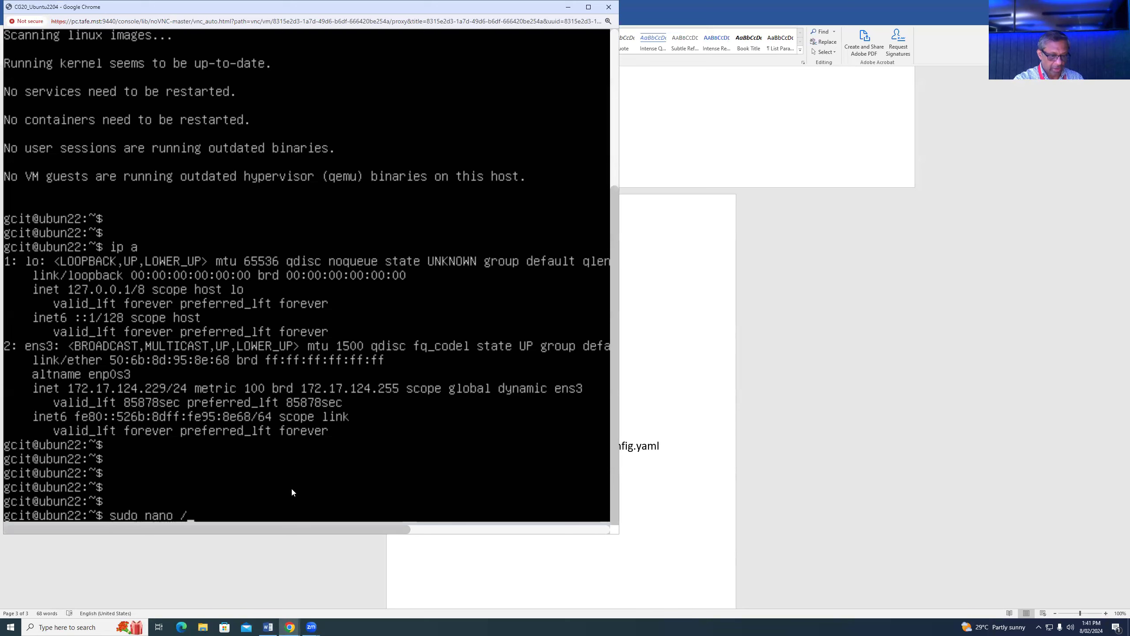
{"action": "type", "text": "etc/netplan/0"}
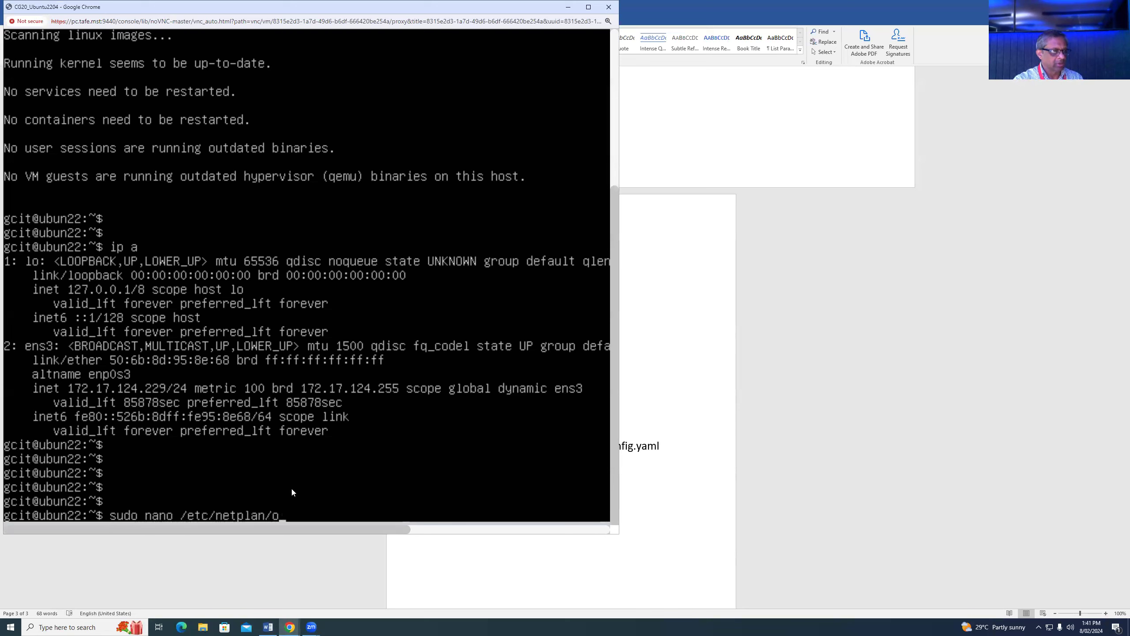
{"action": "key", "text": "Tab"}
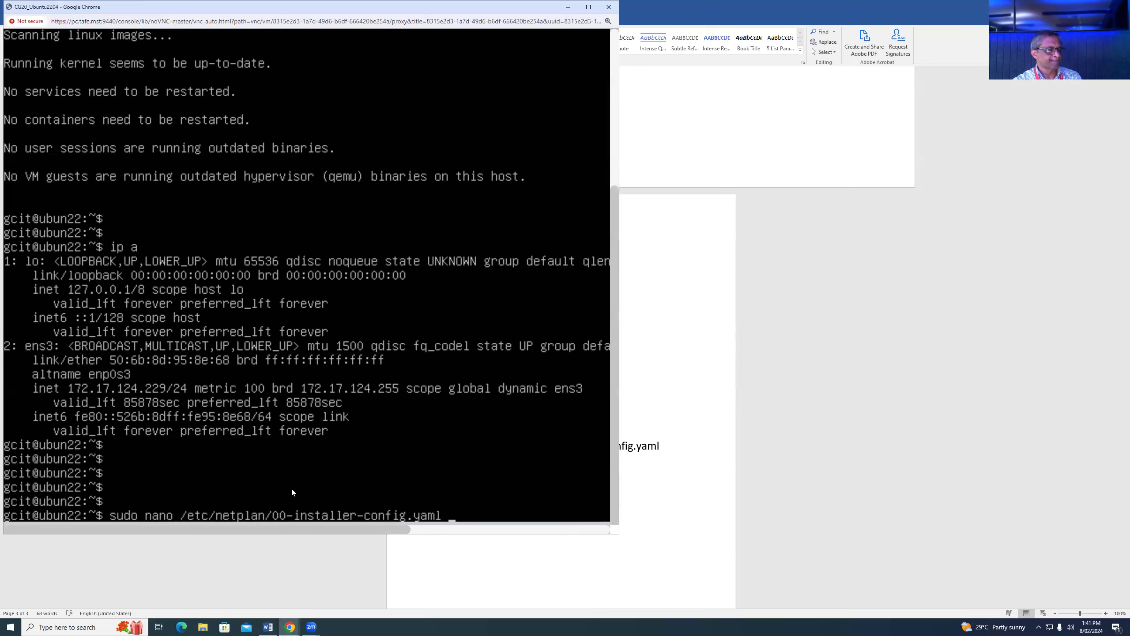
{"action": "key", "text": "Return"}
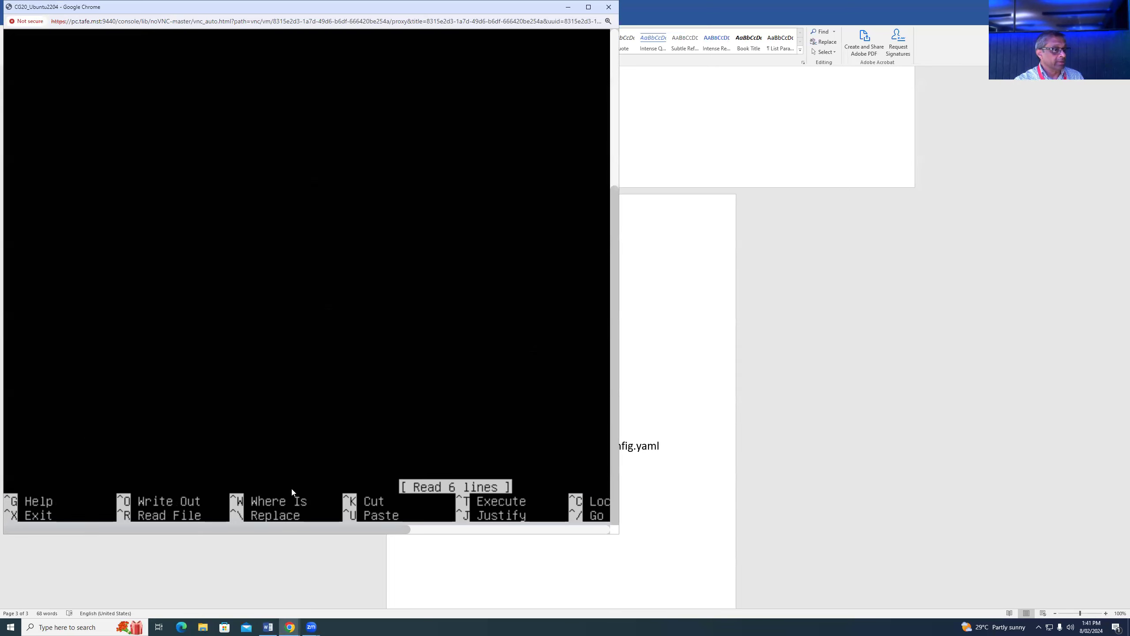
{"action": "left_click_drag", "start_coordinate": [614, 298], "coordinate": [612, 105]}
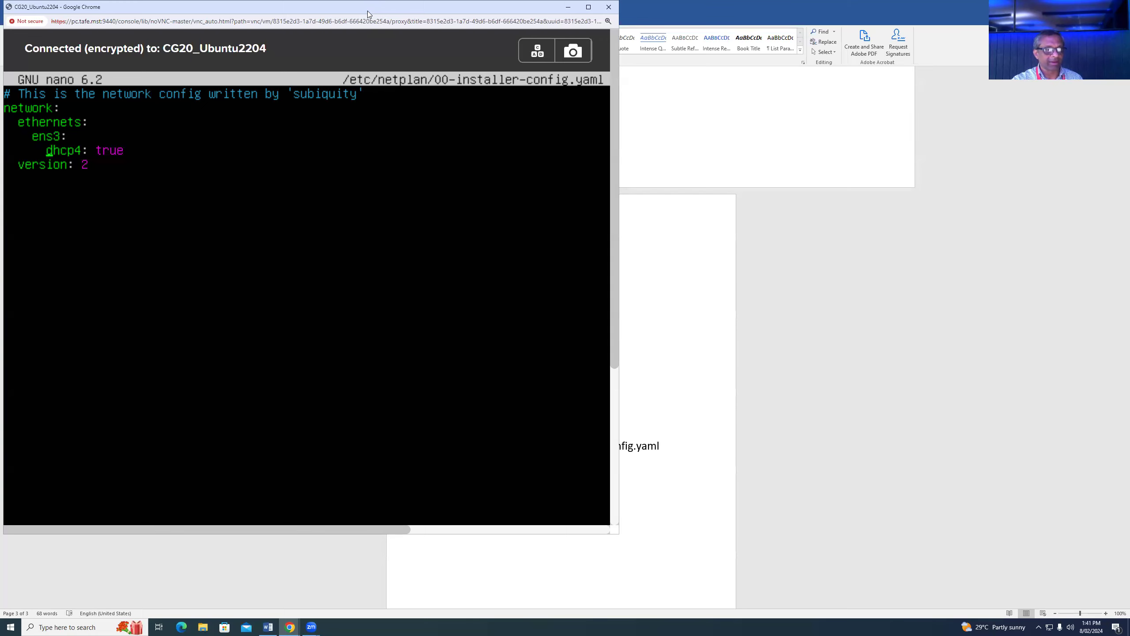
- Replace ens3's dhcp4: true with addresses: [10.1.1.2/24] in the netplan file
{"action": "left_click_drag", "start_coordinate": [368, 11], "coordinate": [1009, 66]}
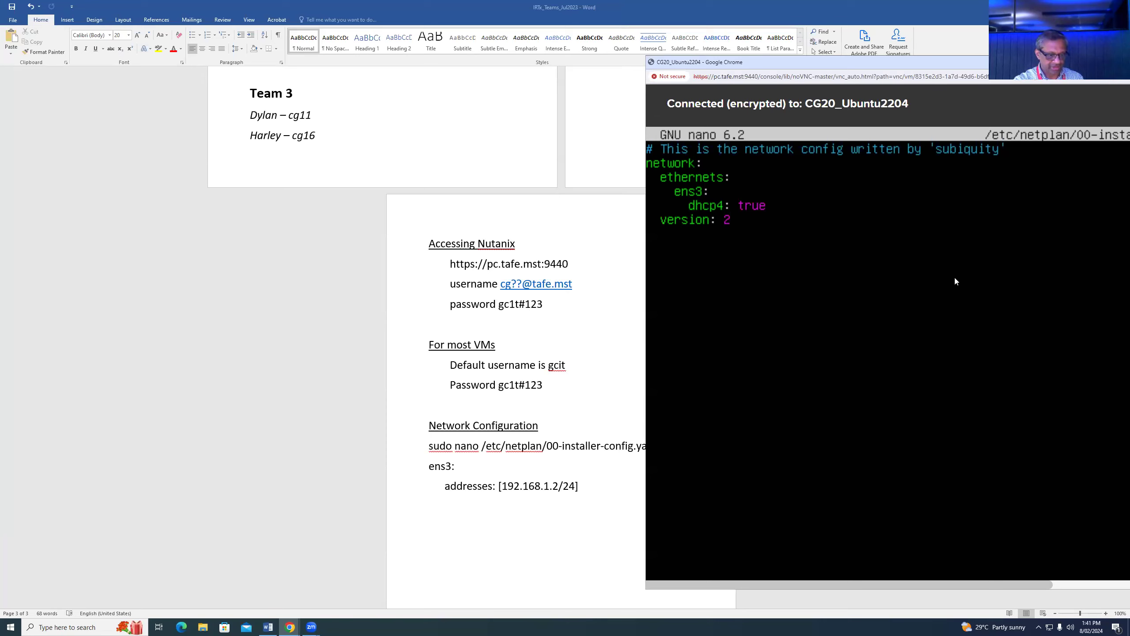
{"action": "key", "text": "Delete"}
{"action": "key", "text": "Delete"}
{"action": "key", "text": "Delete"}
{"action": "key", "text": "Delete"}
{"action": "key", "text": "Delete"}
{"action": "type", "text": "a"}
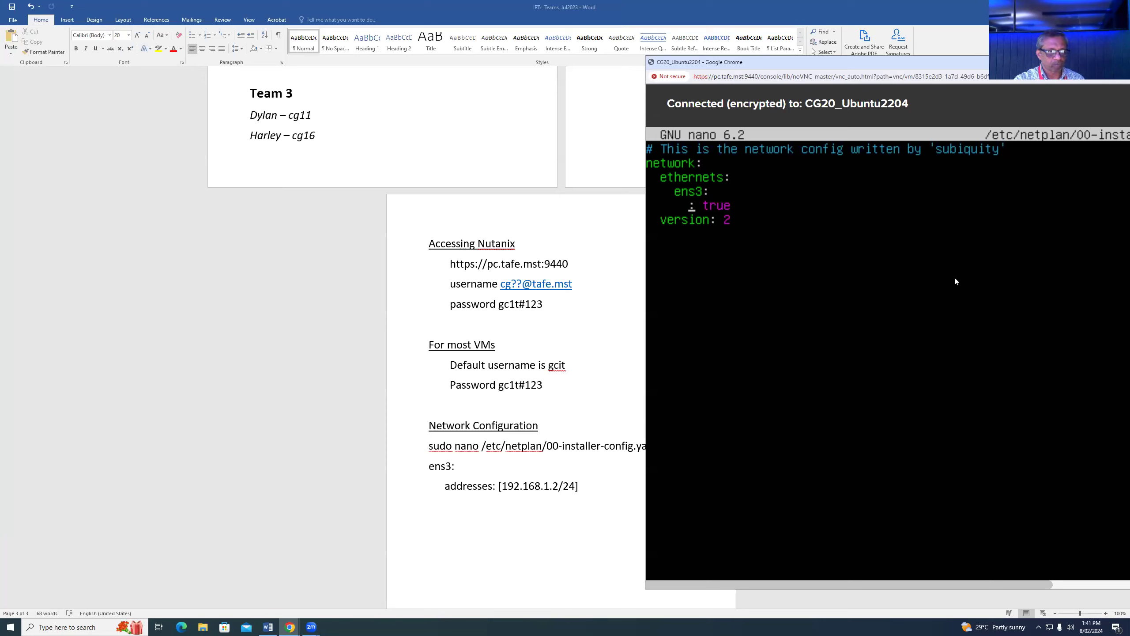
{"action": "type", "text": "ddre"}
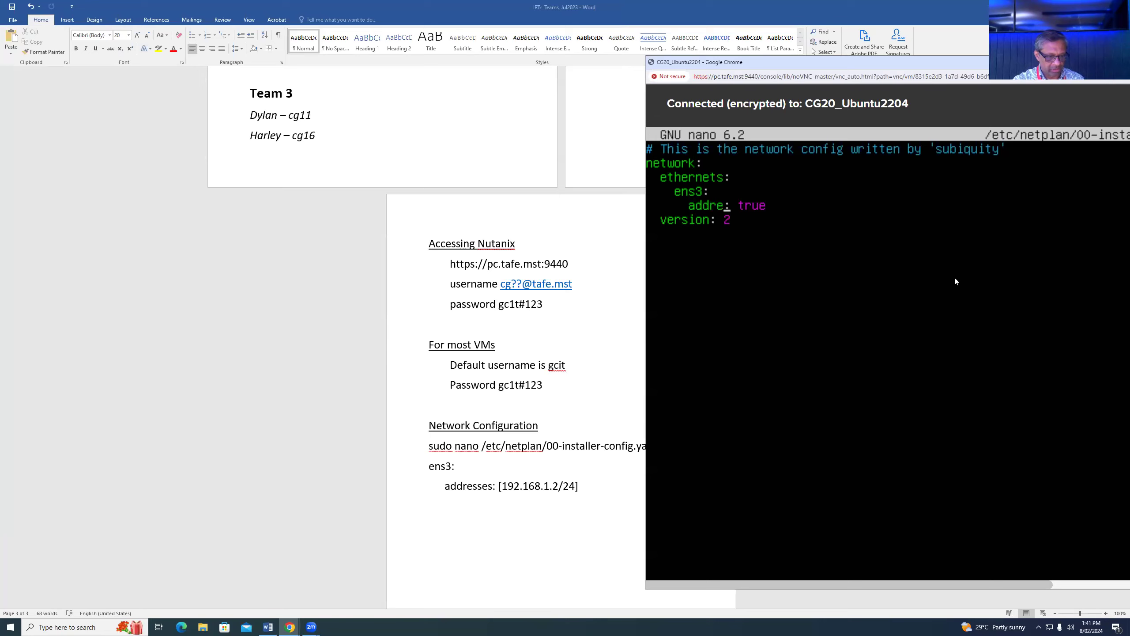
{"action": "type", "text": "sses"}
{"action": "key", "text": "Left"}
{"action": "key", "text": "Left"}
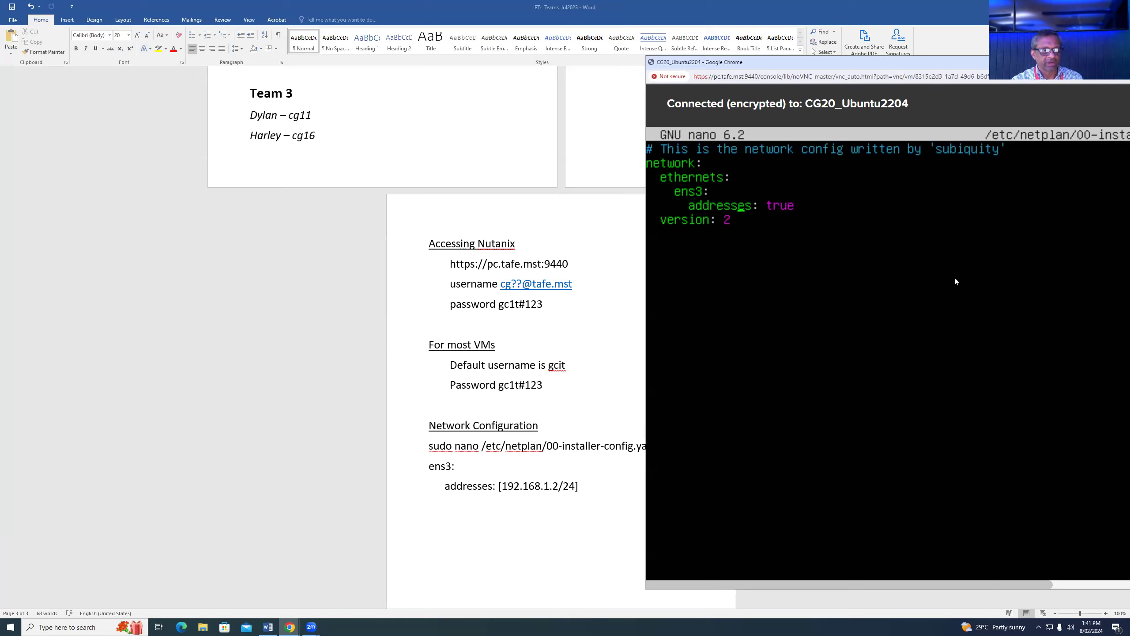
{"action": "key", "text": "Right"}
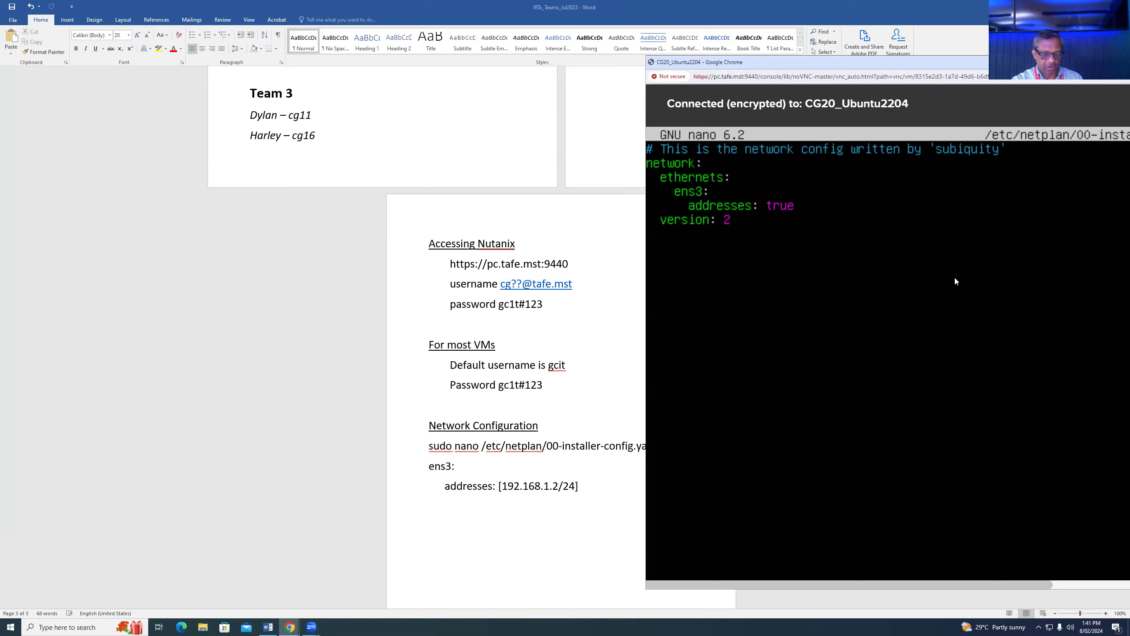
{"action": "type", "text": "["}
{"action": "key", "text": "Delete"}
{"action": "key", "text": "Delete"}
{"action": "key", "text": "Delete"}
{"action": "key", "text": "Delete"}
{"action": "type", "text": "10.1.1."}
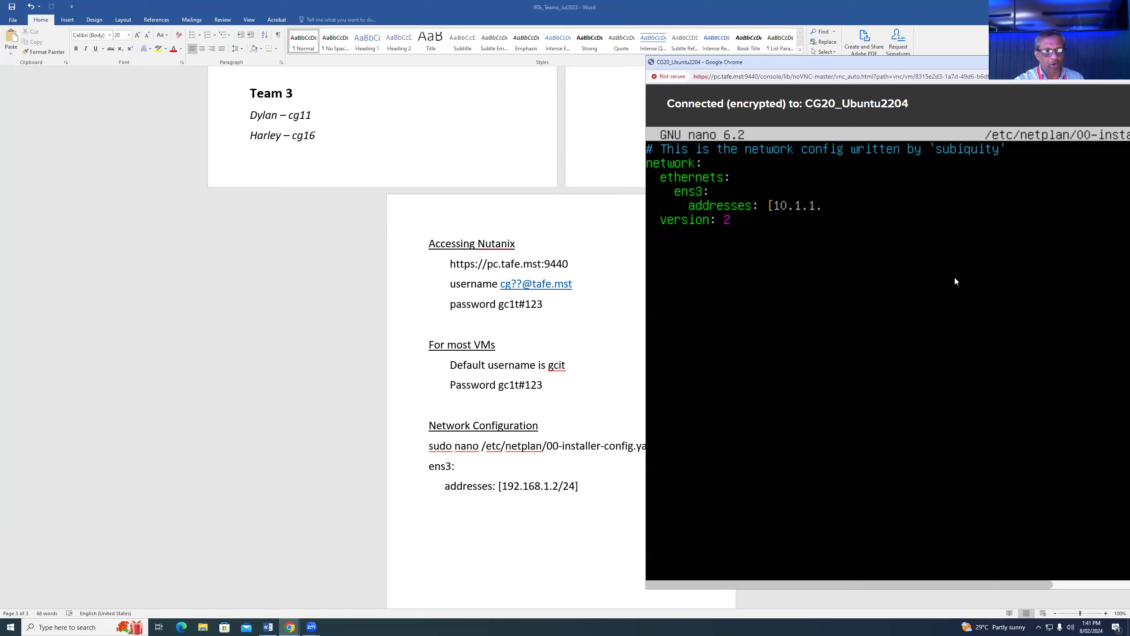
{"action": "type", "text": "2/24"}
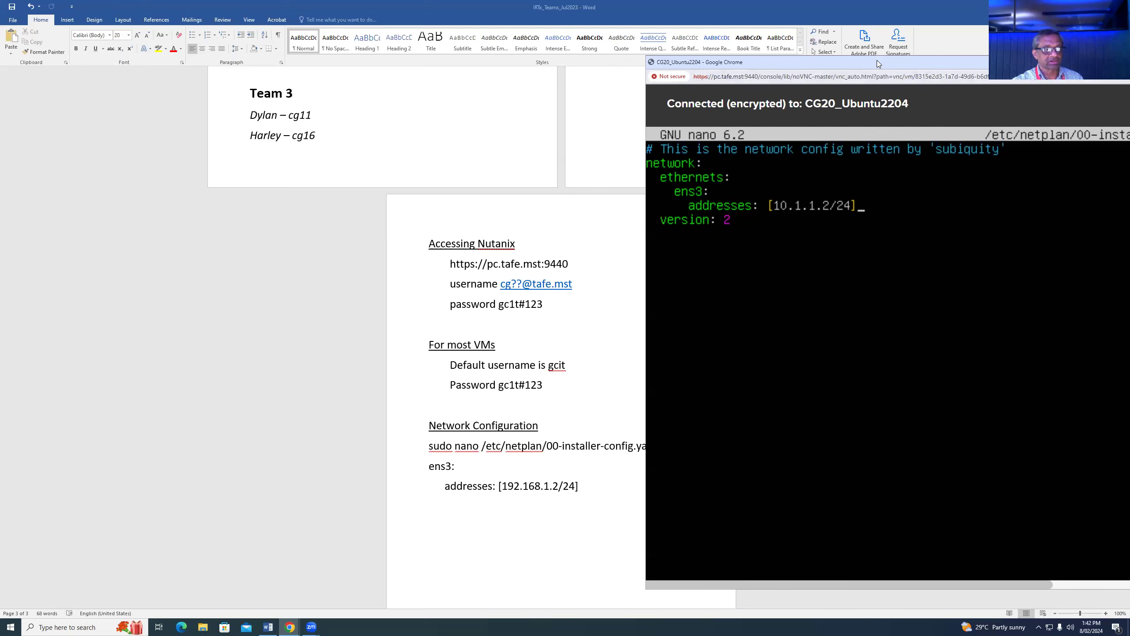
- Save the netplan file and exit nano
{"action": "left_click_drag", "start_coordinate": [877, 60], "coordinate": [507, 69]}
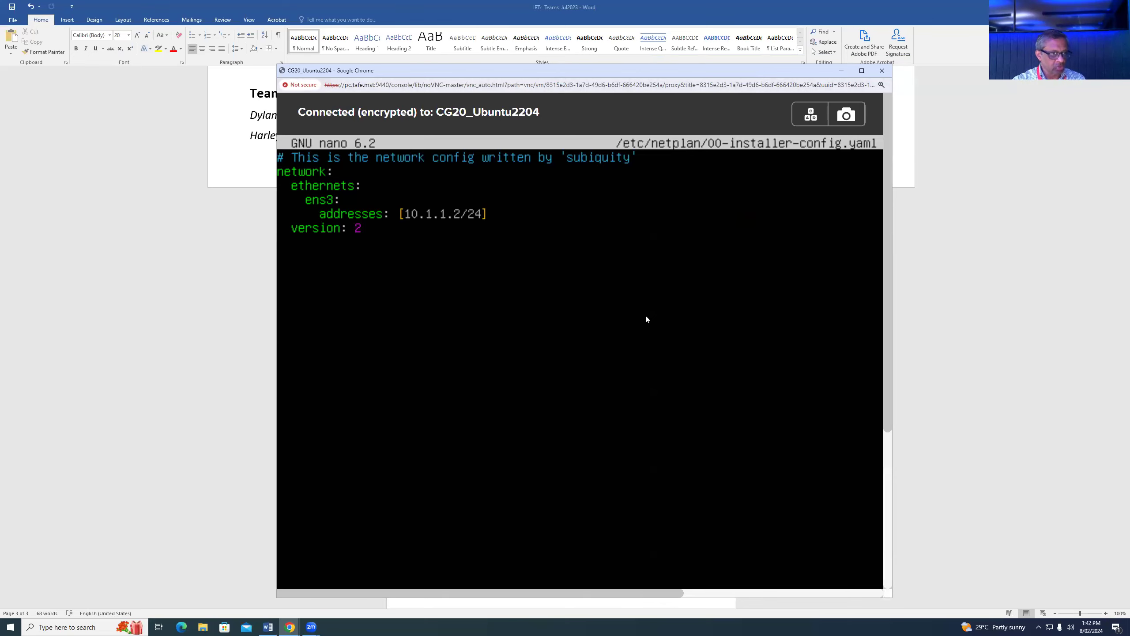
{"action": "left_click_drag", "start_coordinate": [888, 286], "coordinate": [743, 523]}
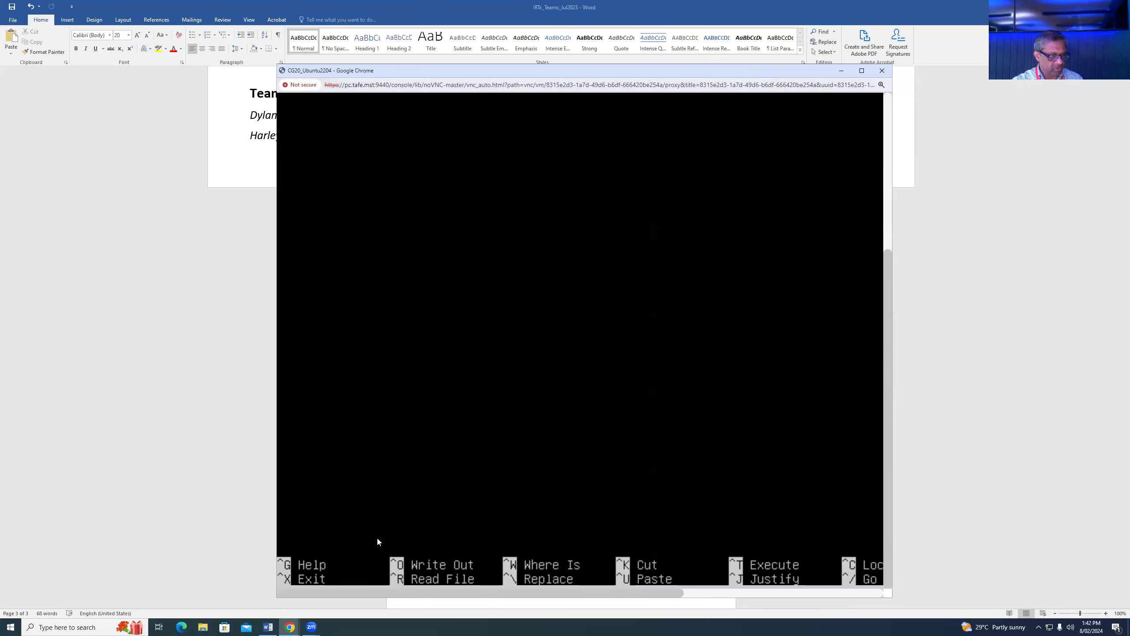
{"action": "key", "text": "ctrl+x"}
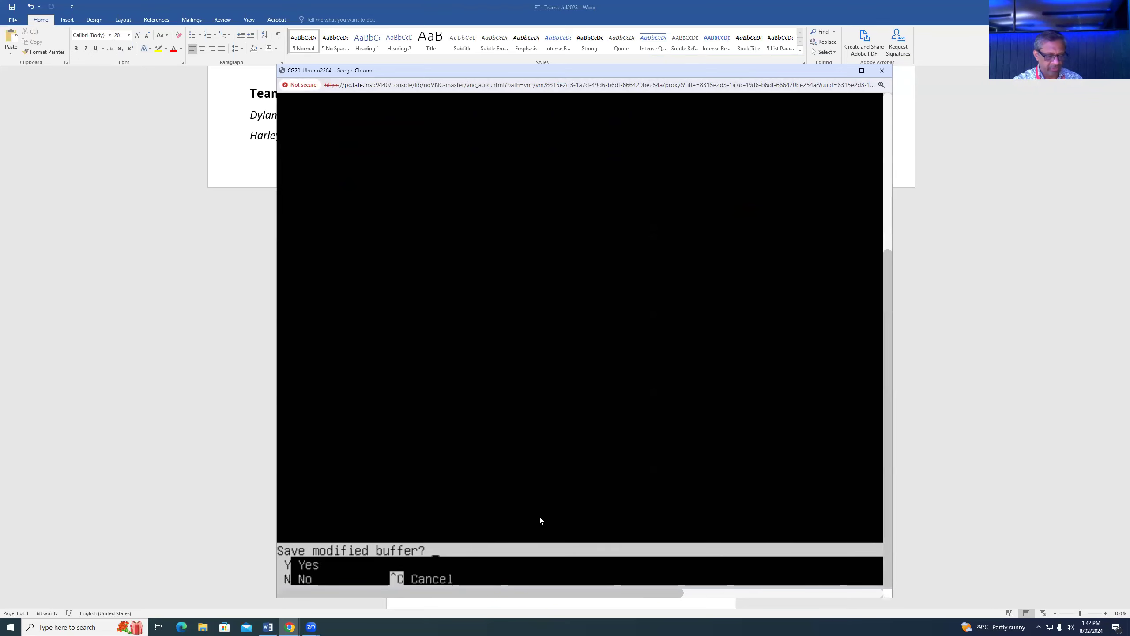
{"action": "key", "text": "y"}
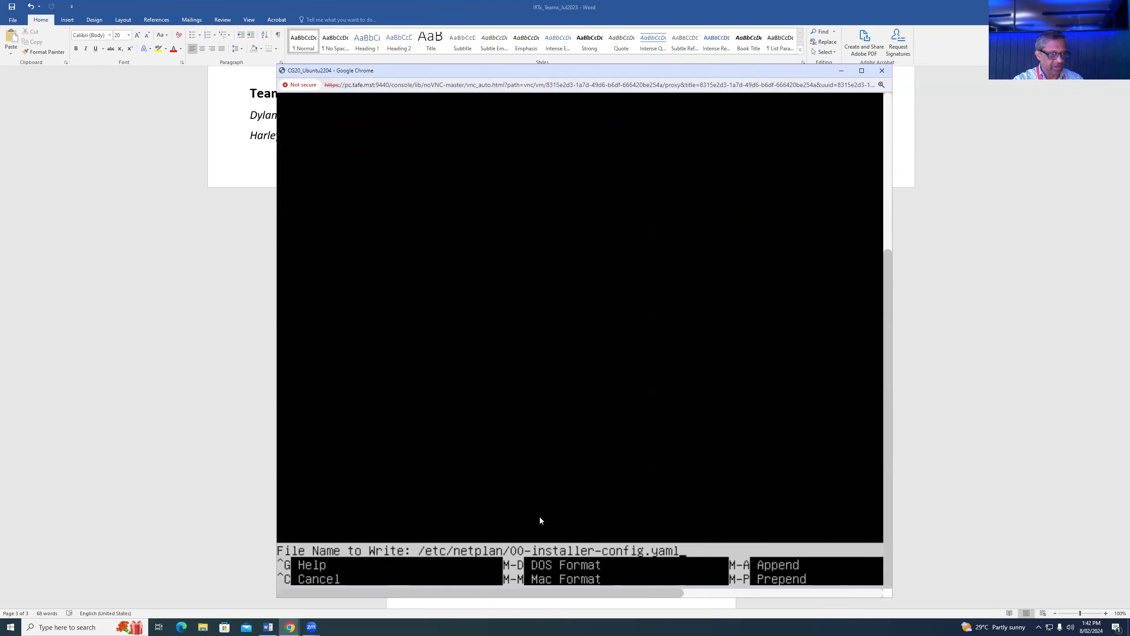
{"action": "key", "text": "Return"}
{"action": "key", "text": "Return"}
{"action": "key", "text": "Return"}
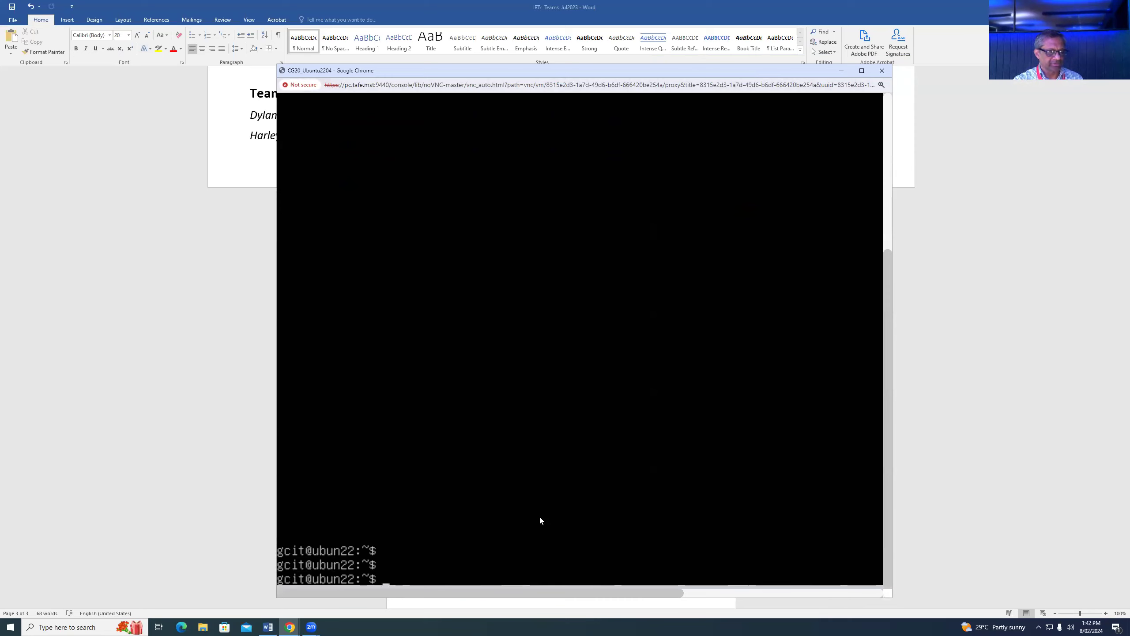
- Apply the new network configuration with sudo netplan apply
{"action": "key", "text": "Return"}
{"action": "key", "text": "Return"}
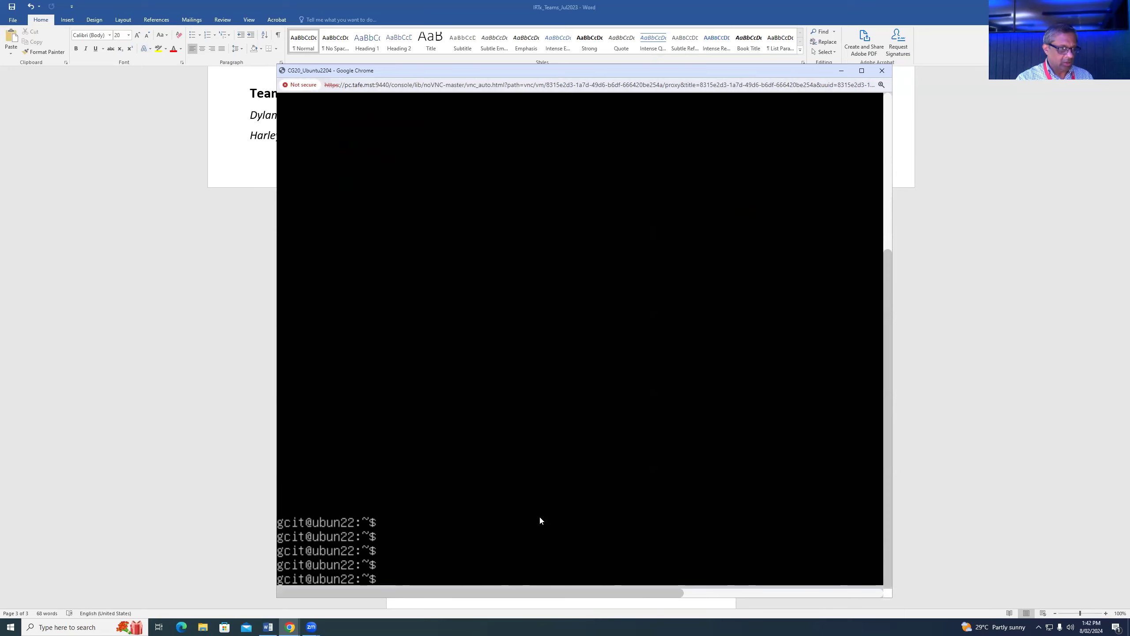
{"action": "type", "text": "sudo n"}
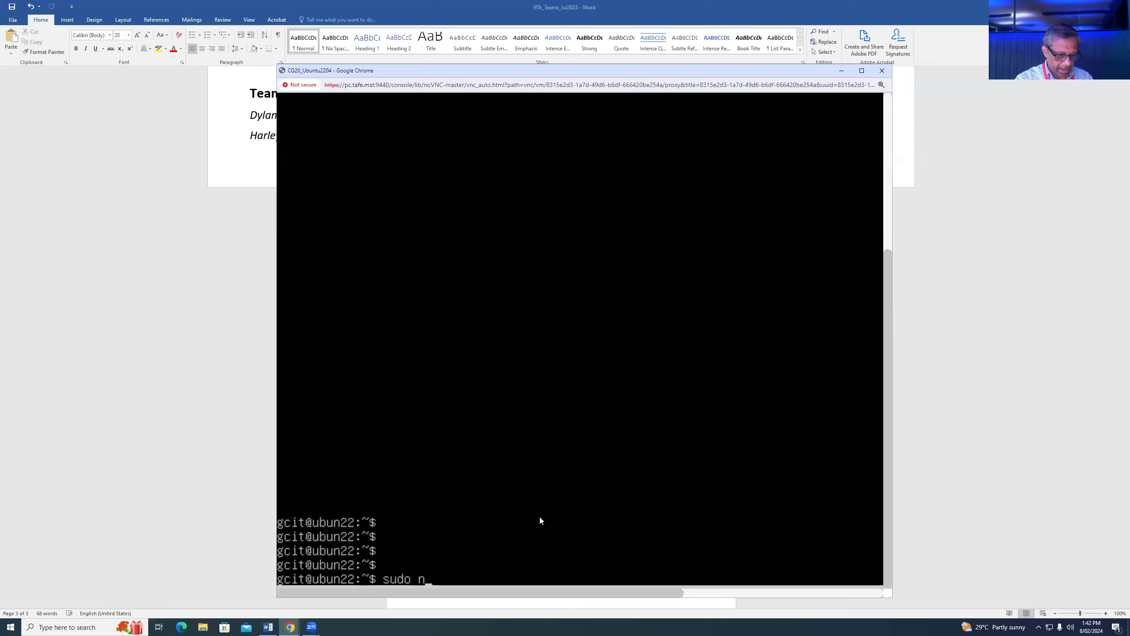
{"action": "type", "text": "etplan apply"}
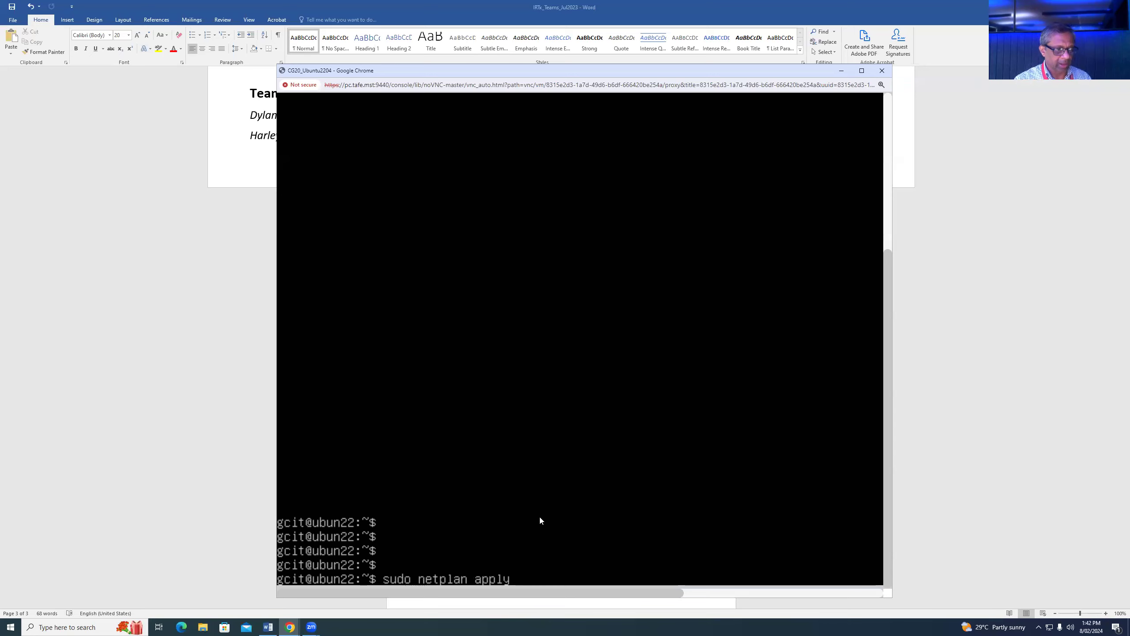
{"action": "key", "text": "Return"}
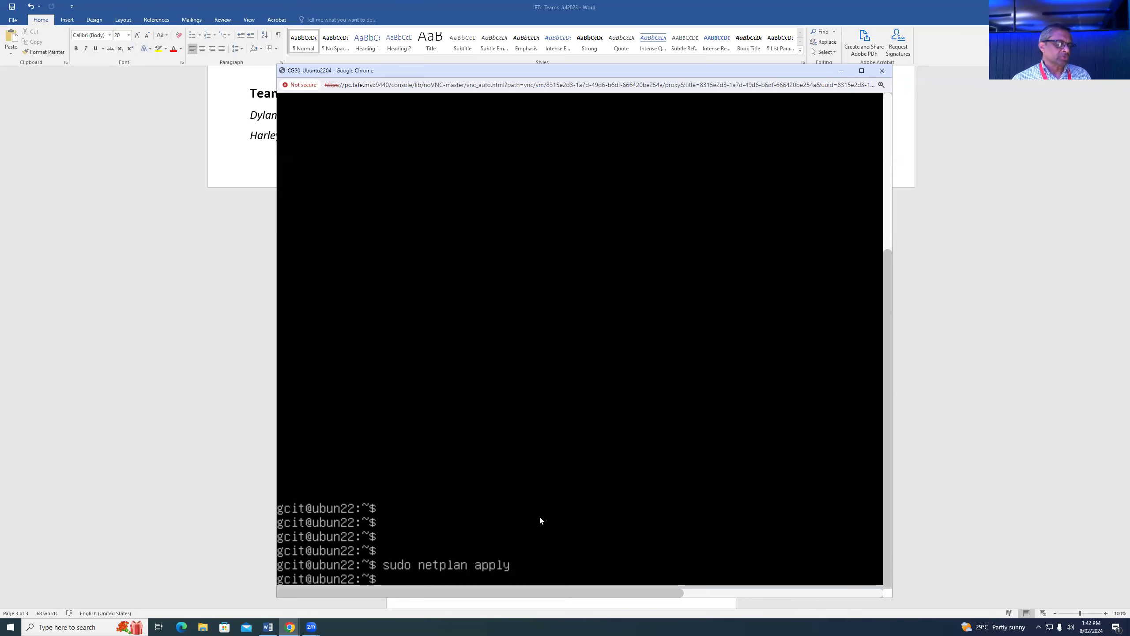
- Run ip a to confirm ens3 now has 10.1.1.2/24, and move the console aside
{"action": "key", "text": "Return"}
{"action": "key", "text": "Return"}
{"action": "key", "text": "Return"}
{"action": "type", "text": "ip a"}
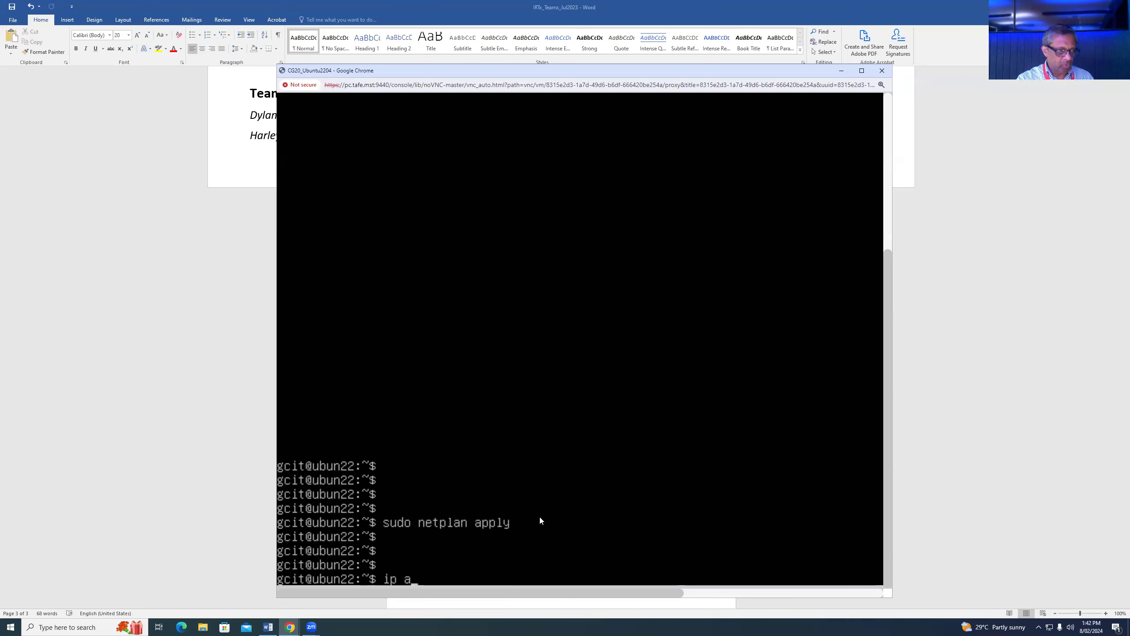
{"action": "key", "text": "Return"}
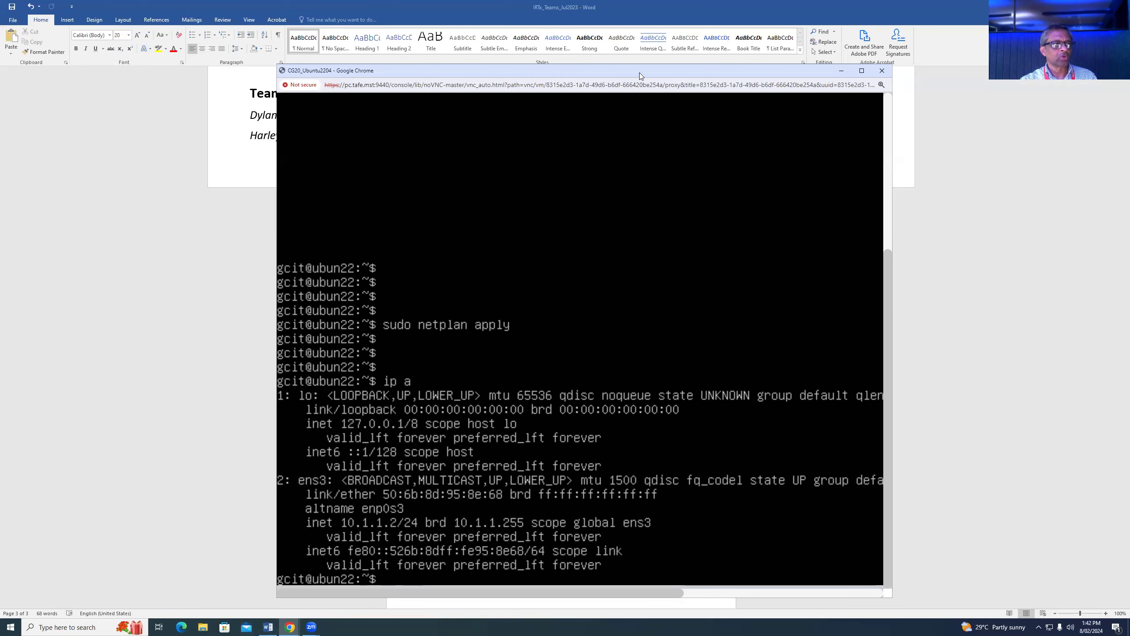
{"action": "left_click_drag", "start_coordinate": [656, 71], "coordinate": [866, 14]}
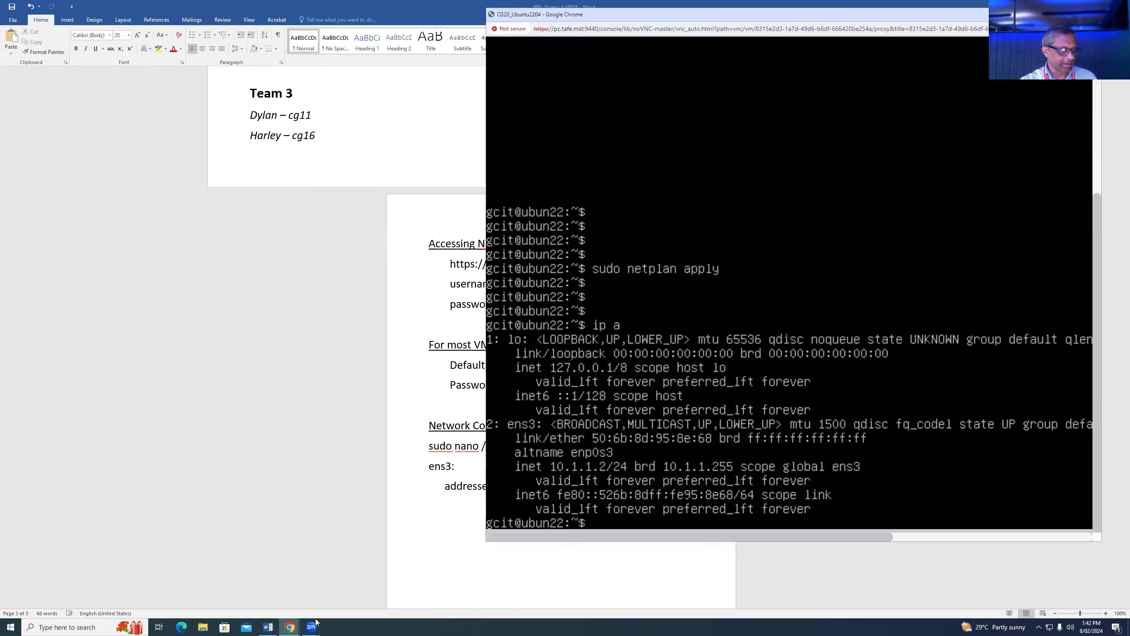
- Open Command Prompt on the Win10 VM and run ipconfig, showing address 10.1.1.1
{"action": "mouse_move", "coordinate": [291, 625]}
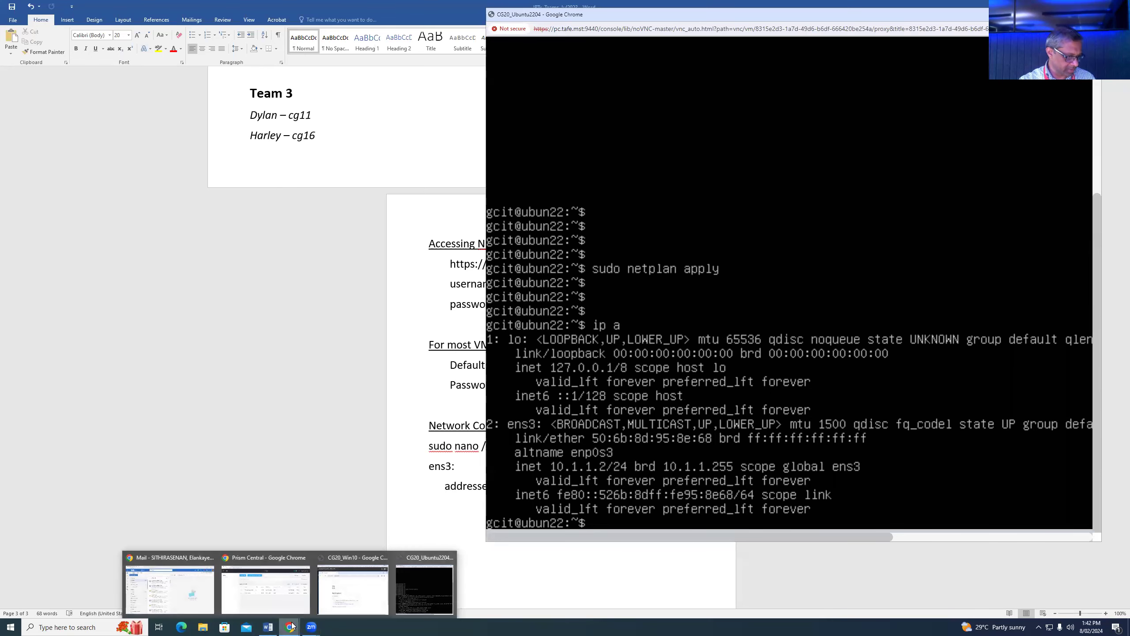
{"action": "left_click", "coordinate": [357, 601]}
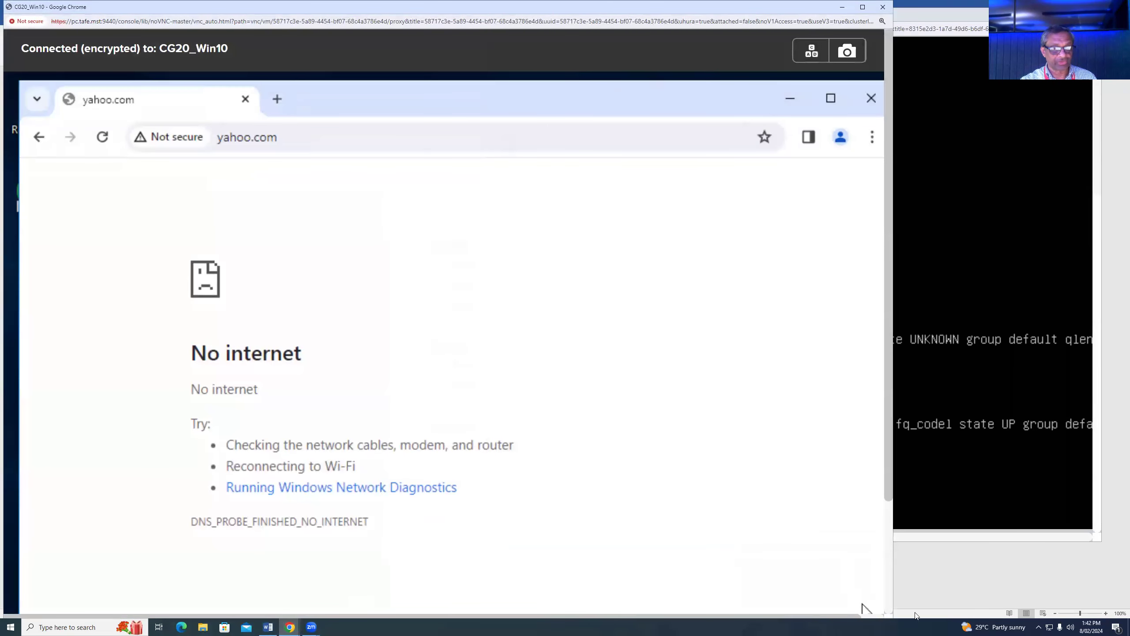
{"action": "left_click_drag", "start_coordinate": [888, 478], "coordinate": [892, 599]}
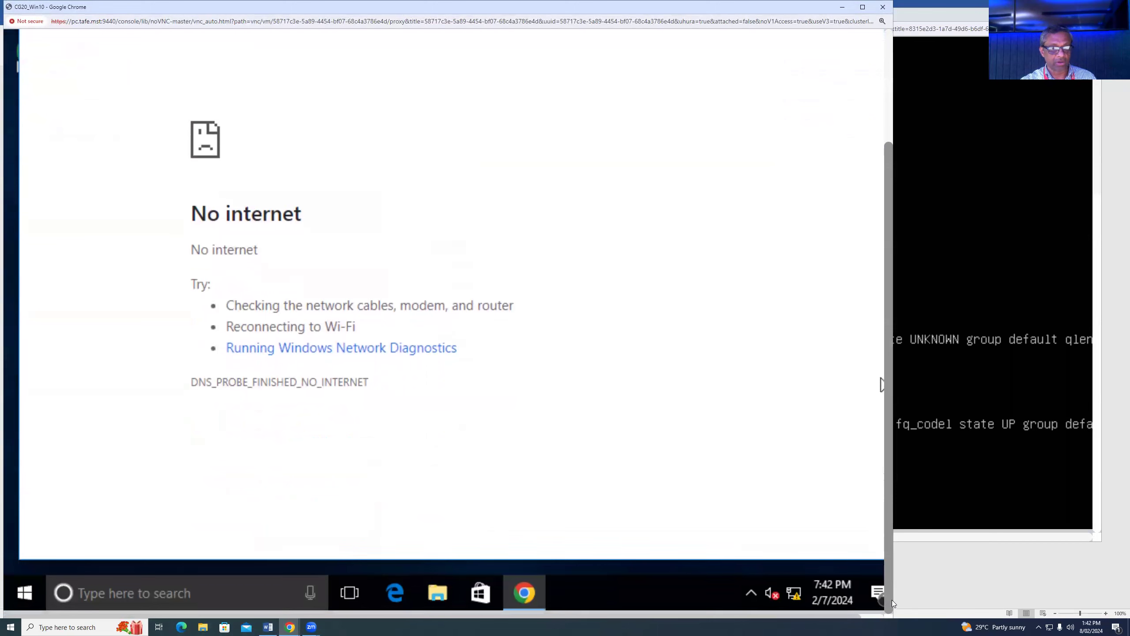
{"action": "left_click", "coordinate": [208, 595]}
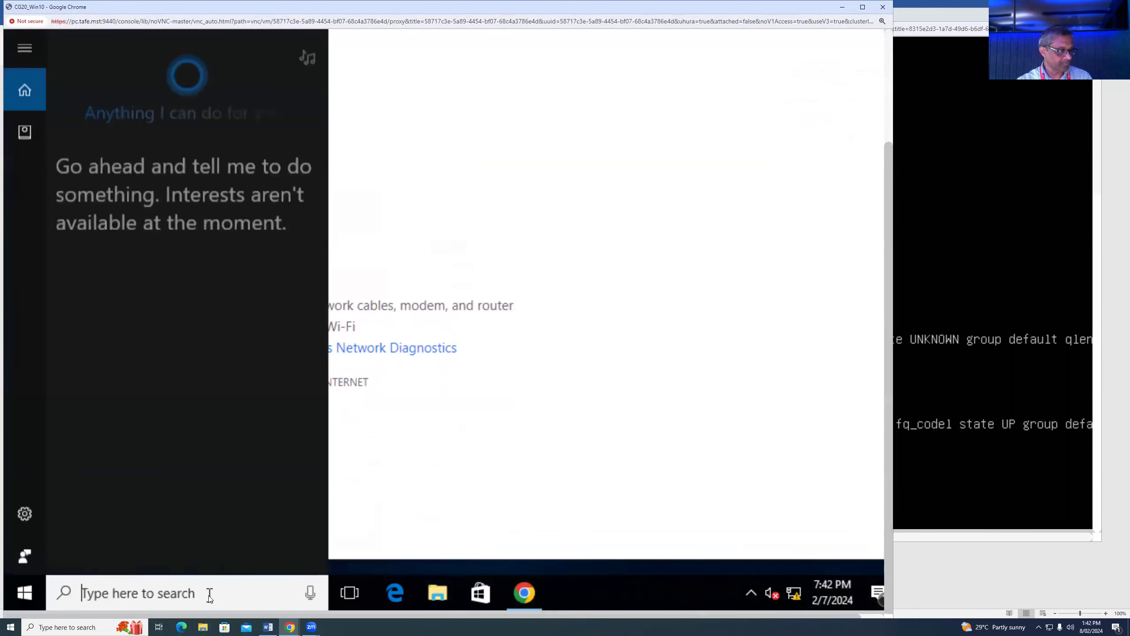
{"action": "type", "text": "cm"}
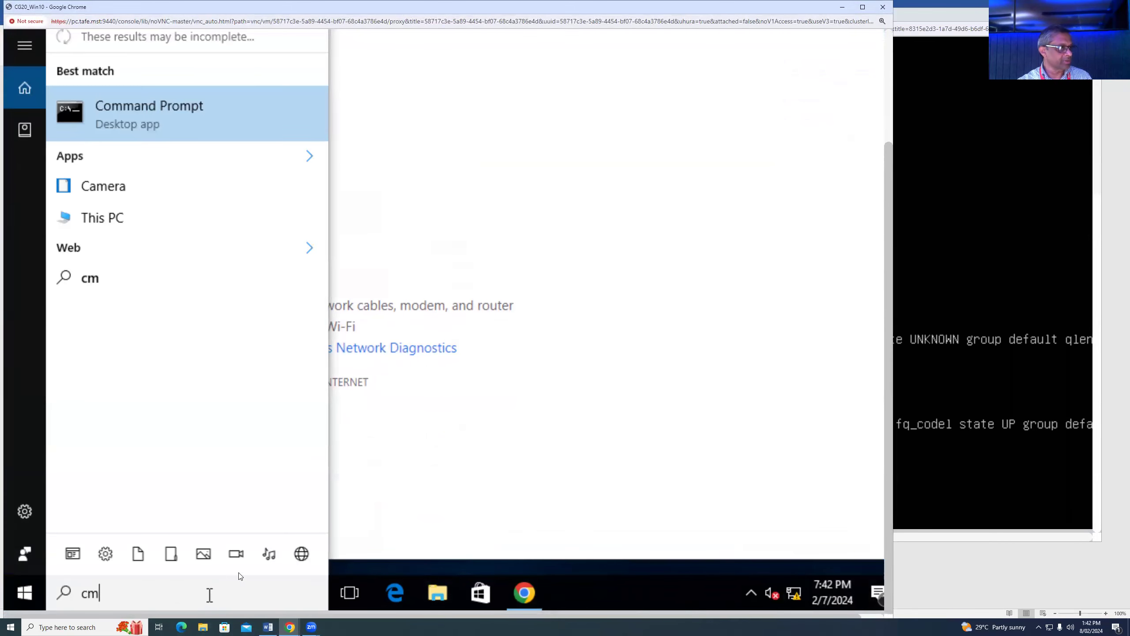
{"action": "left_click", "coordinate": [188, 116]}
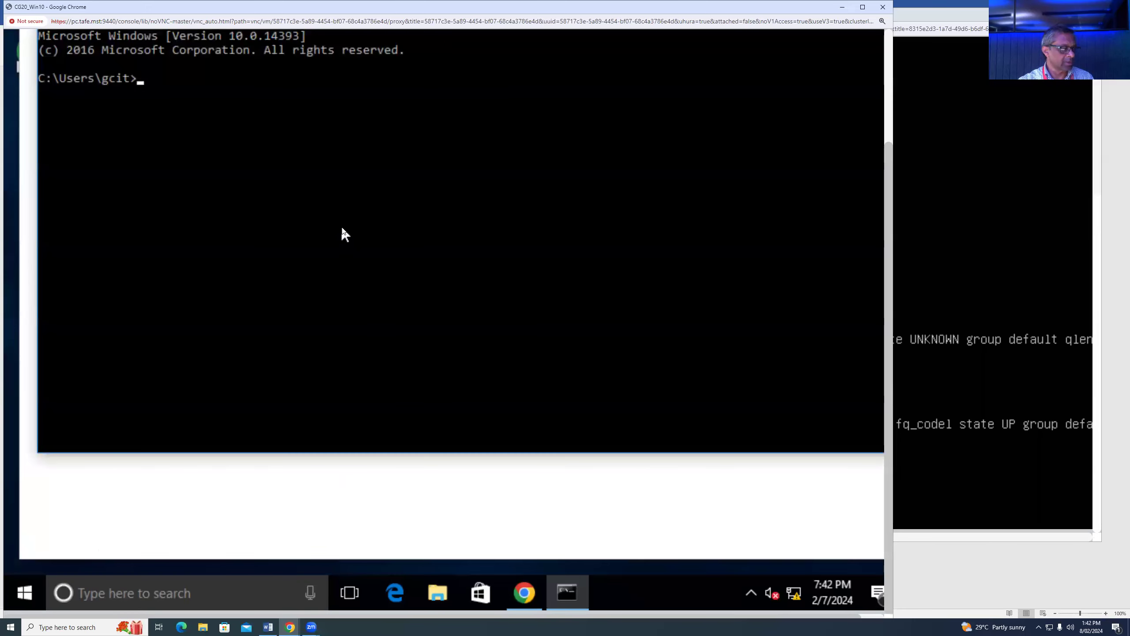
{"action": "type", "text": "ipconfig"}
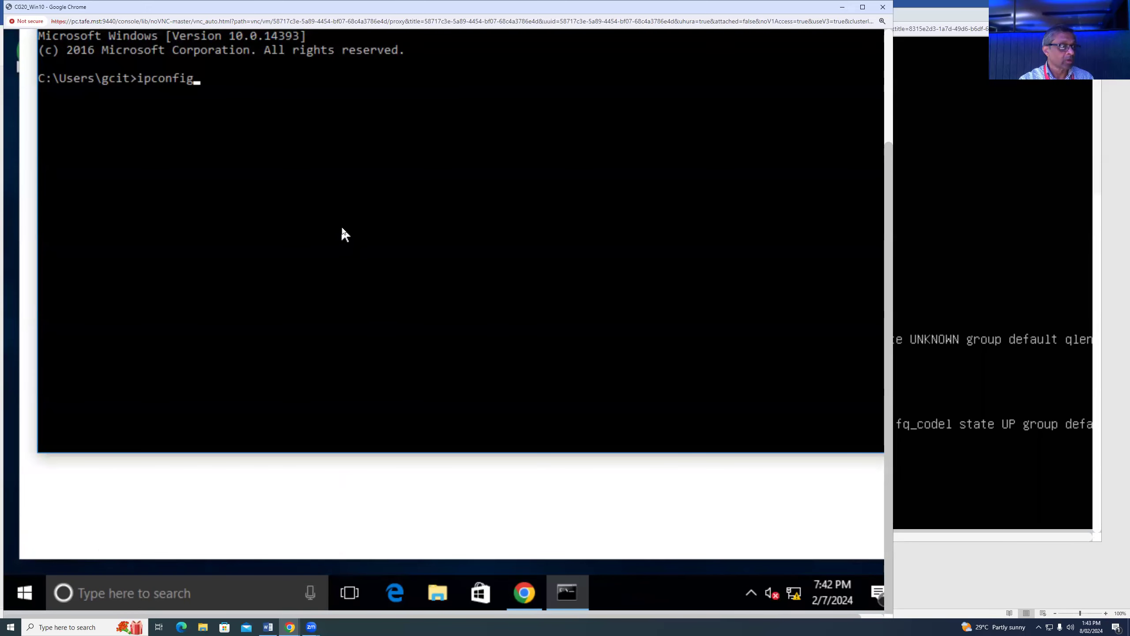
{"action": "key", "text": "Return"}
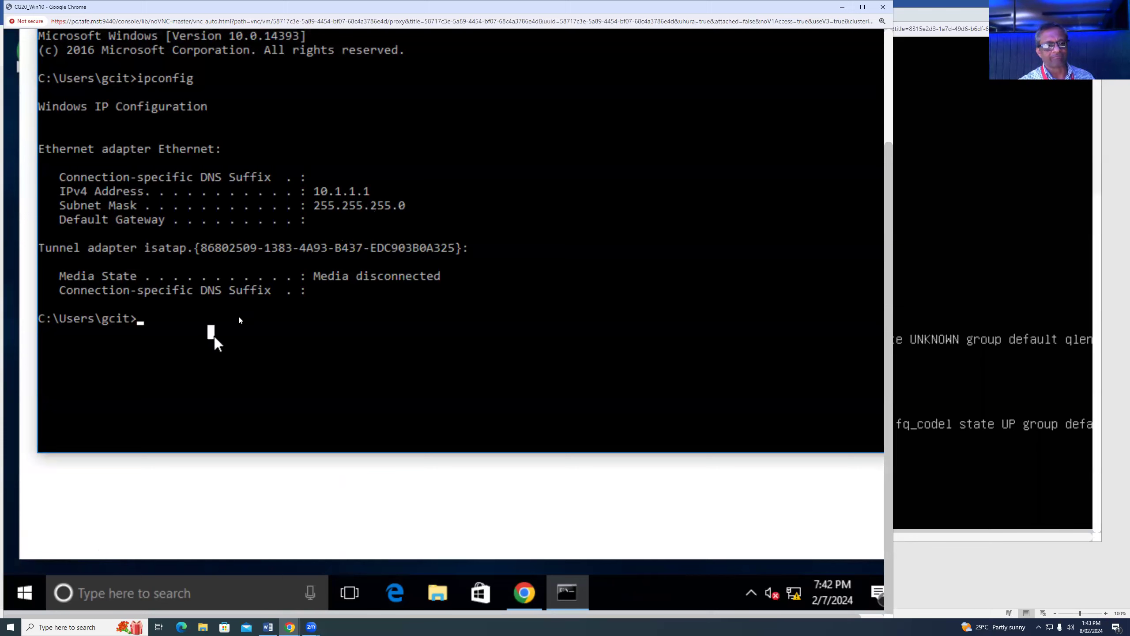
- Ping the Ubuntu VM at 10.1.1.2 from Win10, getting four successful replies
{"action": "left_click", "coordinate": [907, 218]}
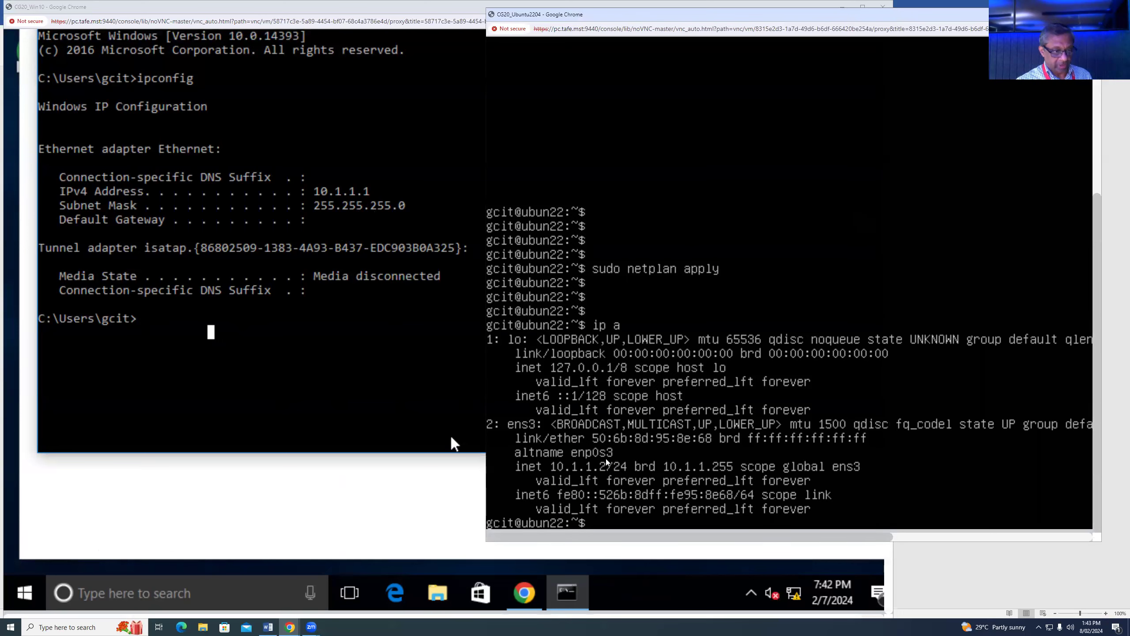
{"action": "left_click", "coordinate": [212, 333]}
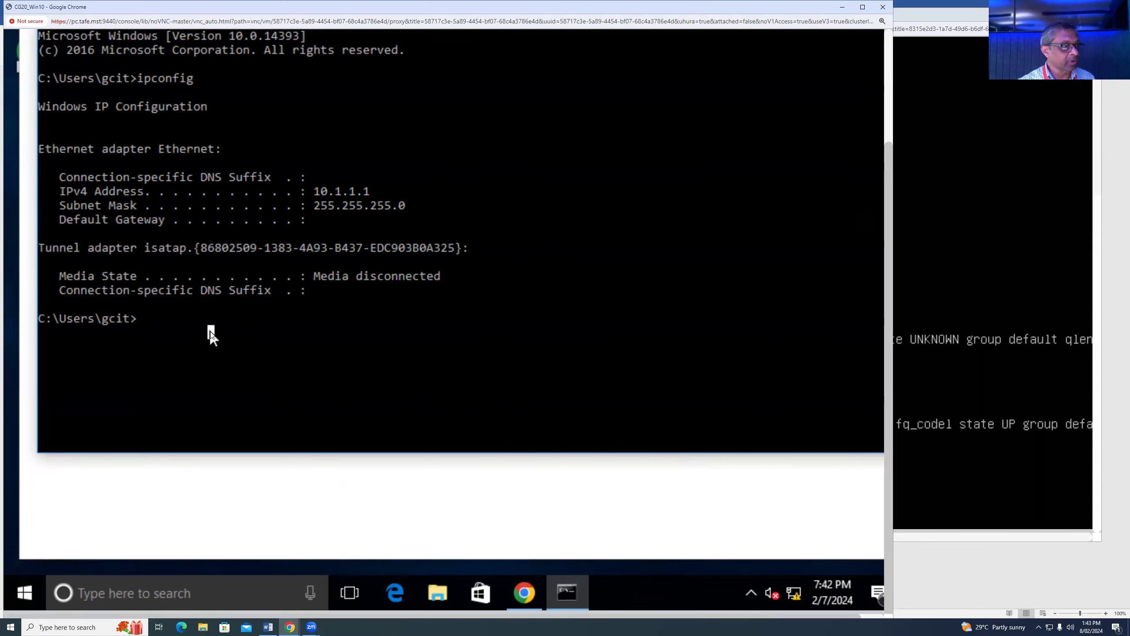
{"action": "type", "text": "ping 10.1.1."}
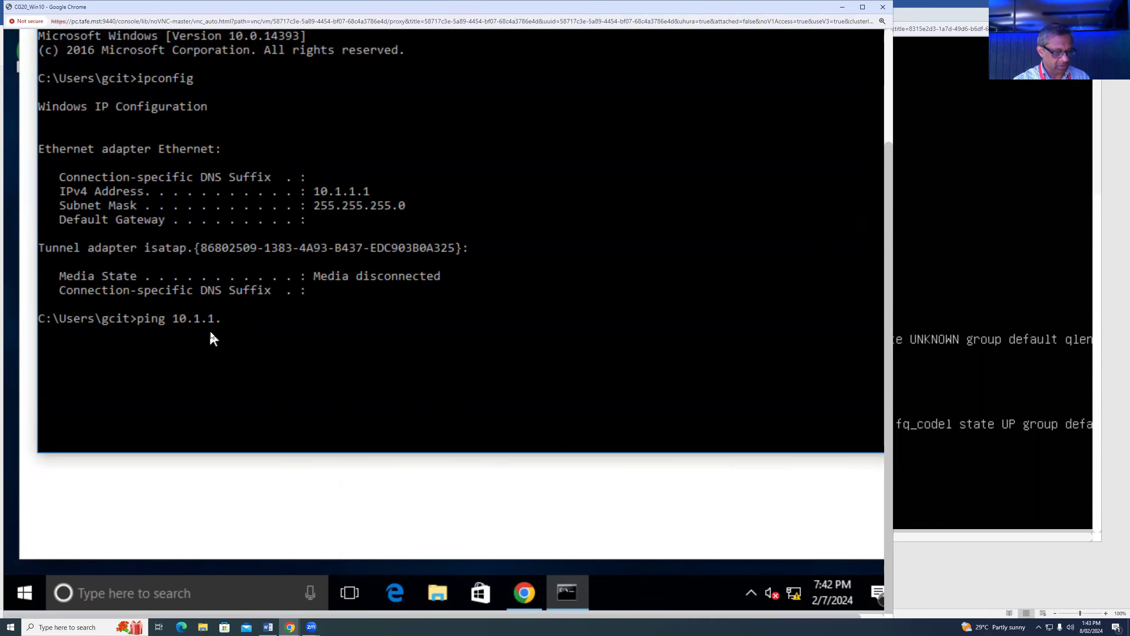
{"action": "key", "text": "Return"}
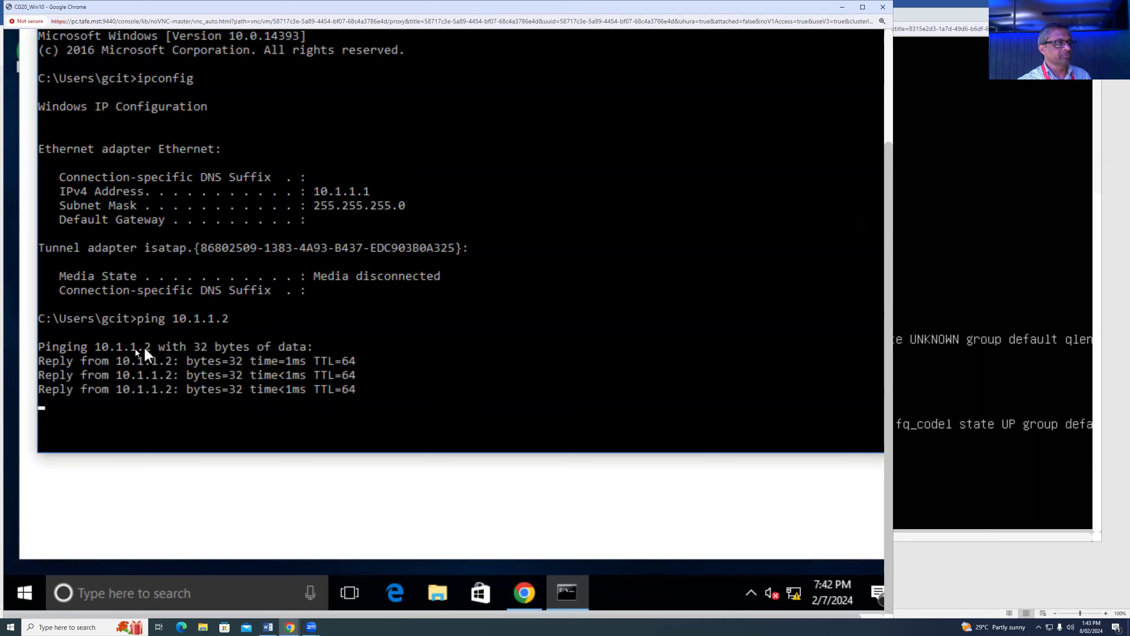
{"action": "left_click", "coordinate": [970, 401]}
{"action": "key", "text": "Return"}
{"action": "key", "text": "Return"}
- Start pinging 10.1.1.1 from Ubuntu, then bring the Win10 console back to front
{"action": "type", "text": "ping 10"}
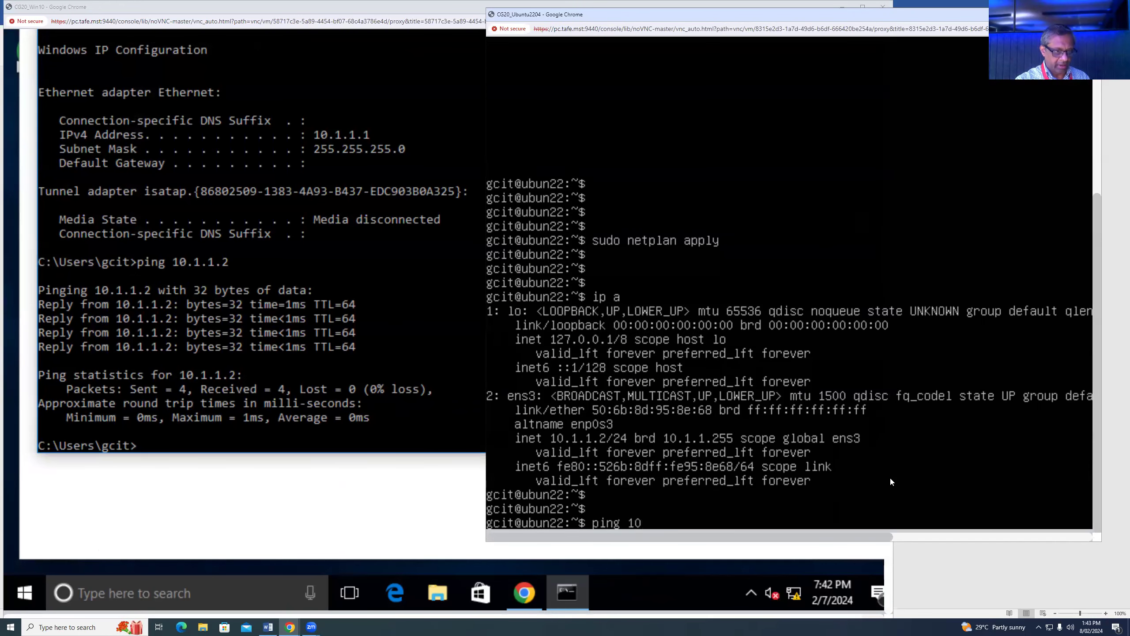
{"action": "type", "text": ".1.1.1"}
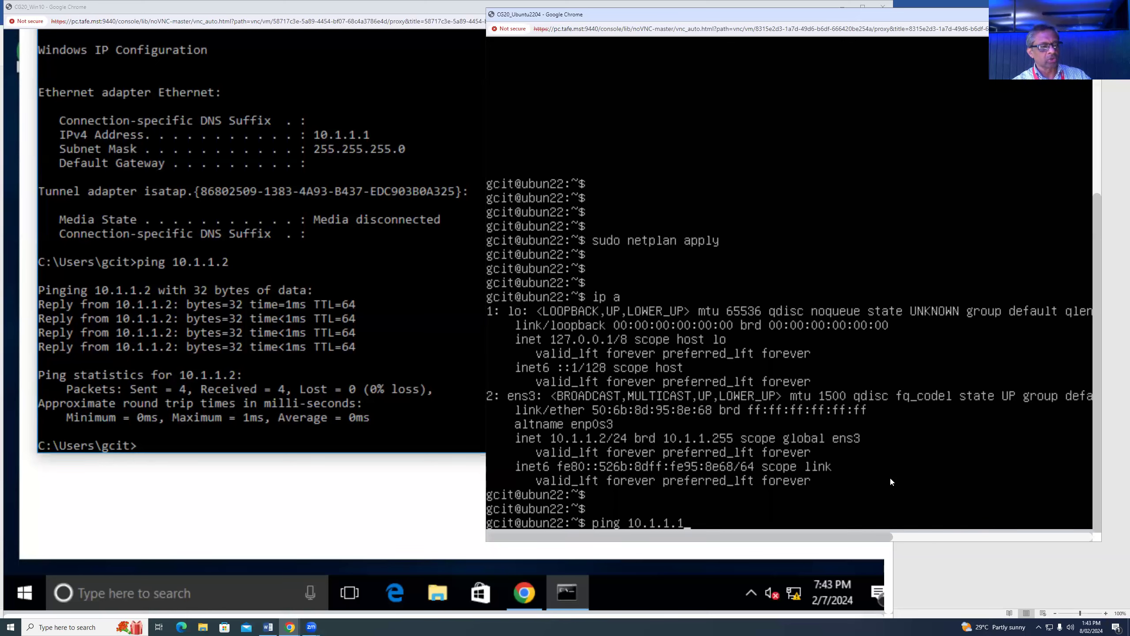
{"action": "key", "text": "Return"}
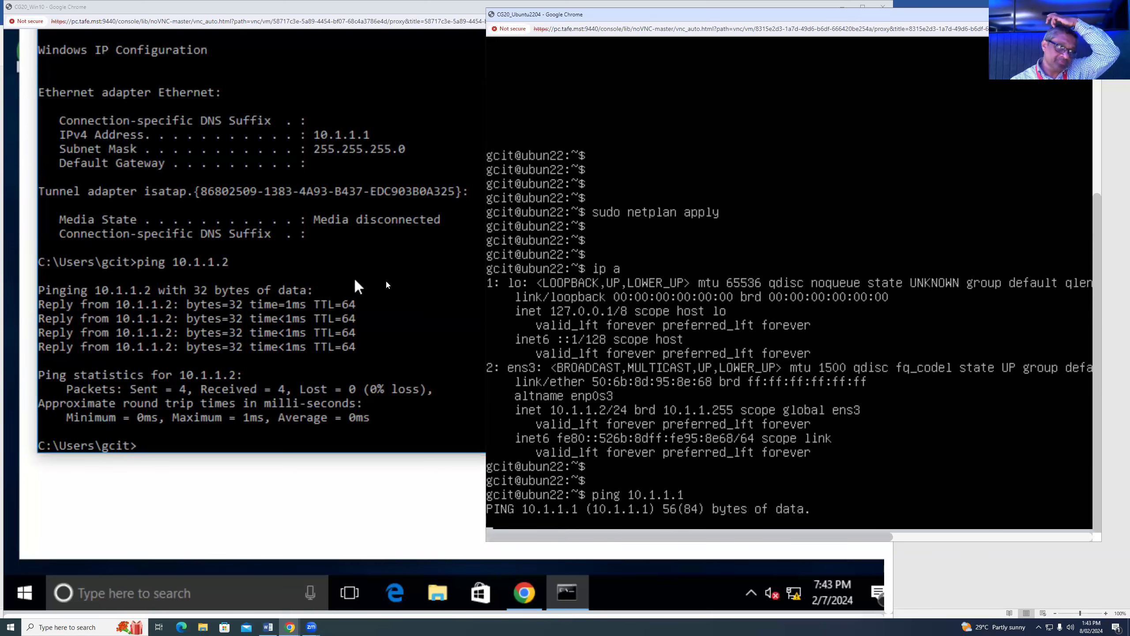
{"action": "left_click", "coordinate": [299, 451]}
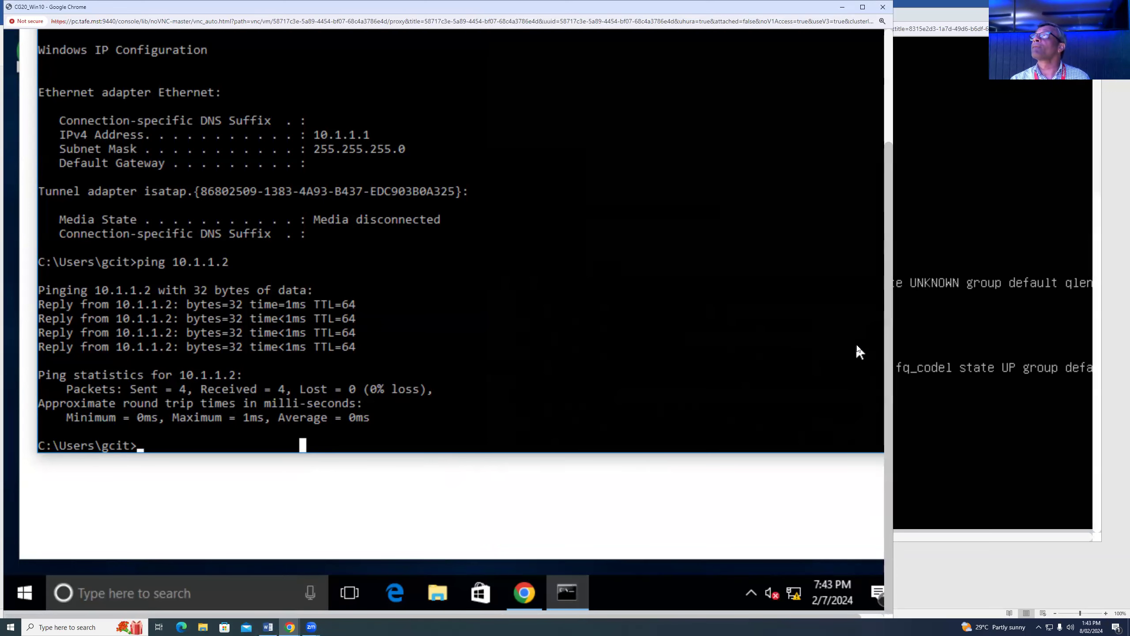
- Search 'windows fire' on the Win10 VM and open Windows Firewall with Advanced Security
{"action": "left_click", "coordinate": [91, 595]}
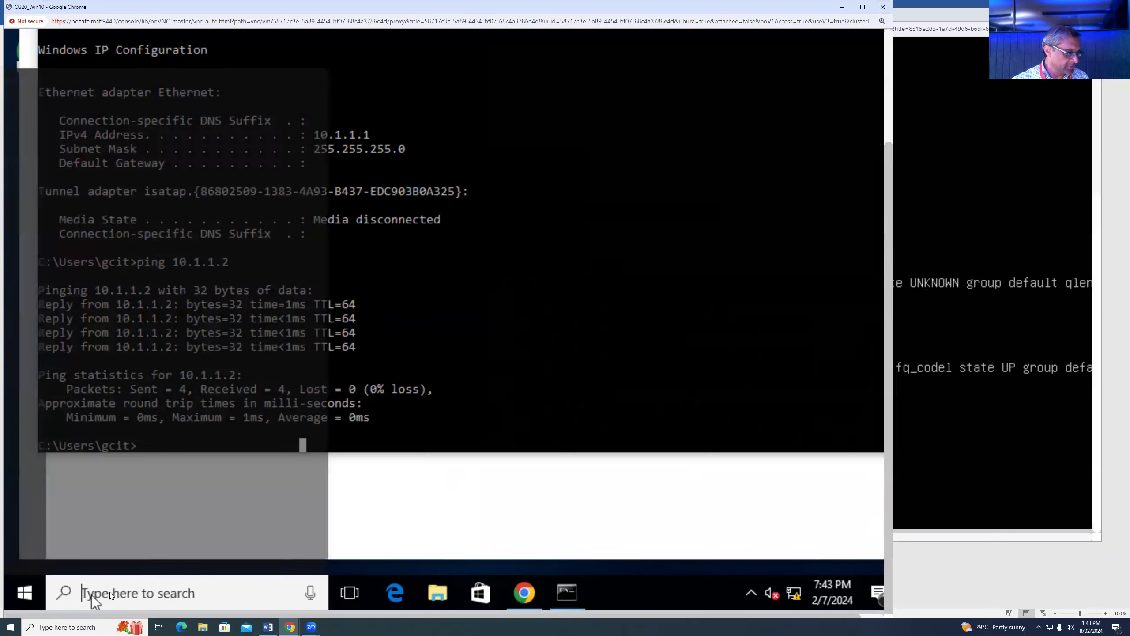
{"action": "type", "text": "win"}
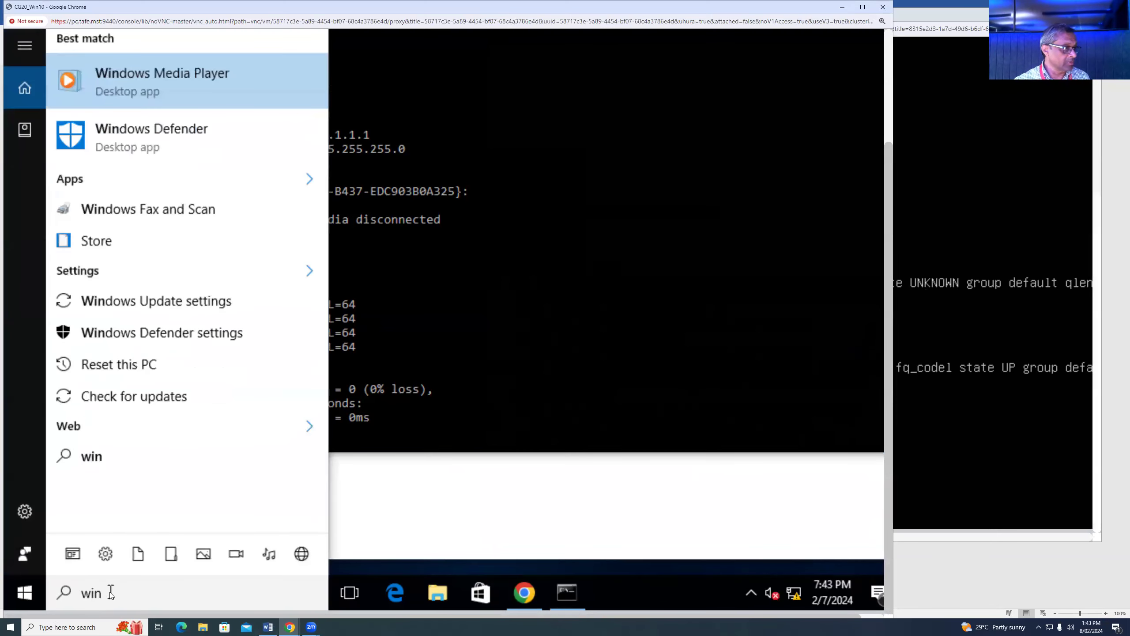
{"action": "type", "text": "do"}
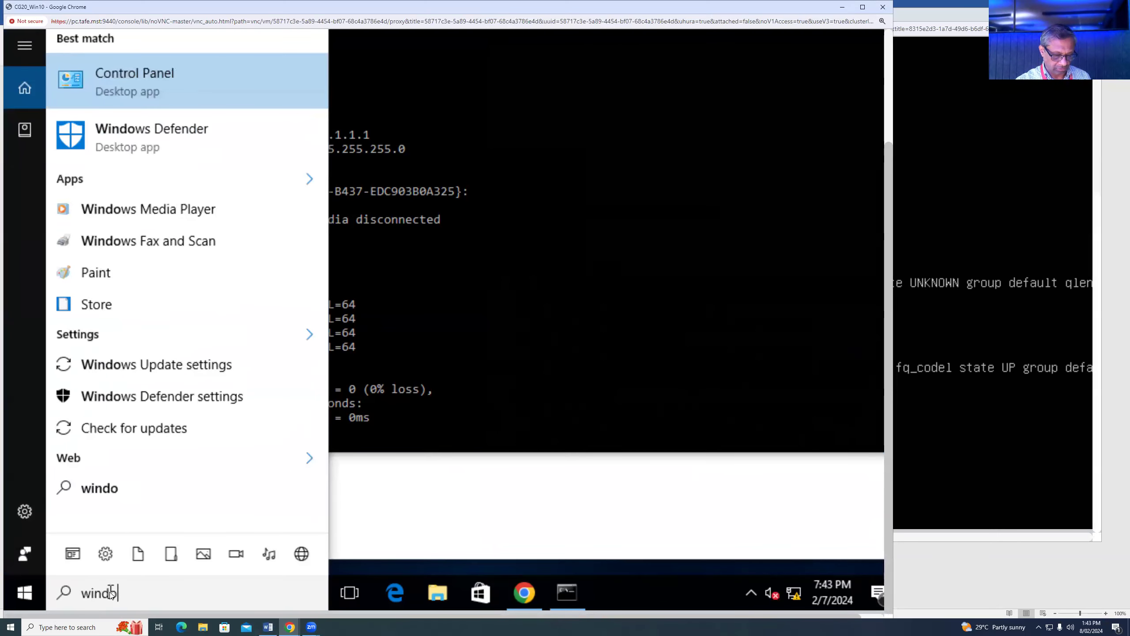
{"action": "type", "text": "wns fire"}
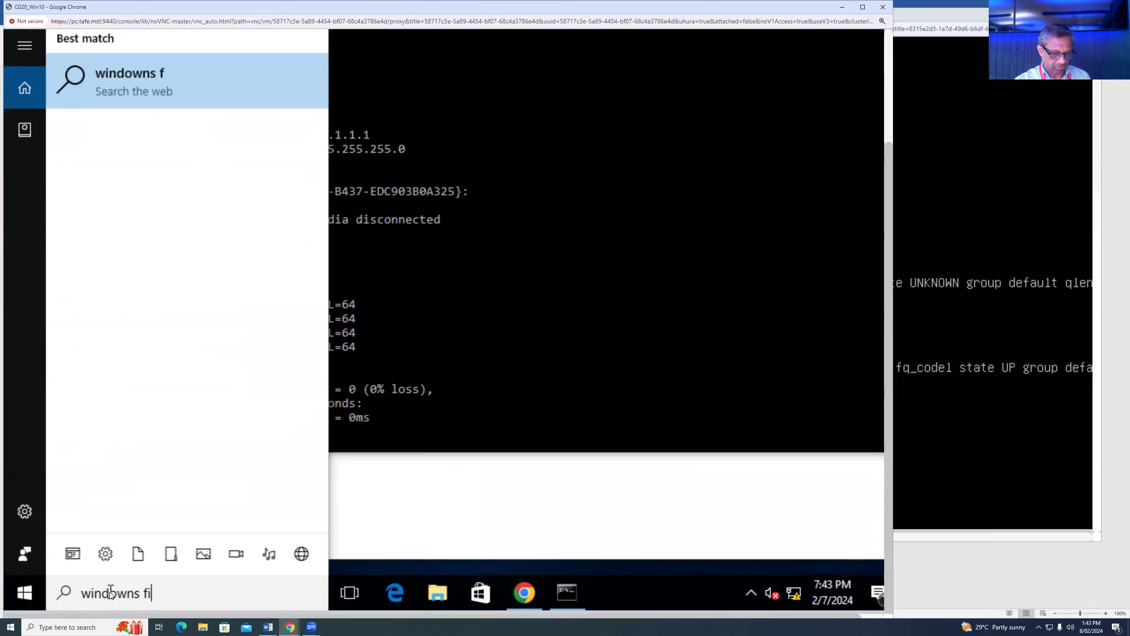
{"action": "key", "text": "Left"}
{"action": "key", "text": "Left"}
{"action": "key", "text": "Left"}
{"action": "key", "text": "Left"}
{"action": "key", "text": "Left"}
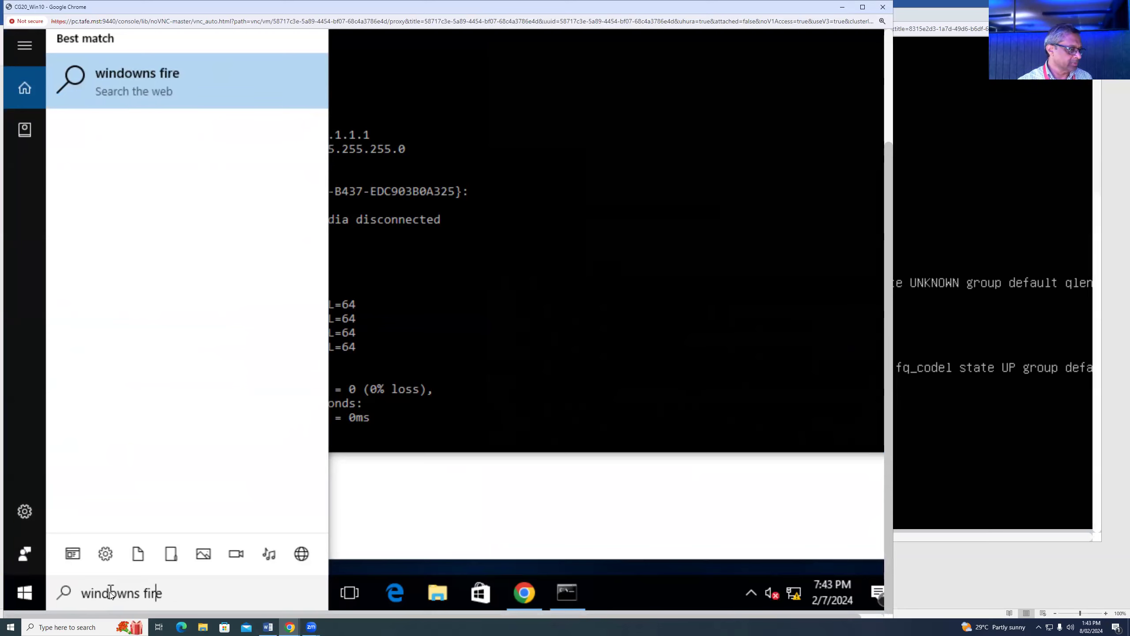
{"action": "key", "text": "Right"}
{"action": "key", "text": "Left"}
{"action": "key", "text": "Delete"}
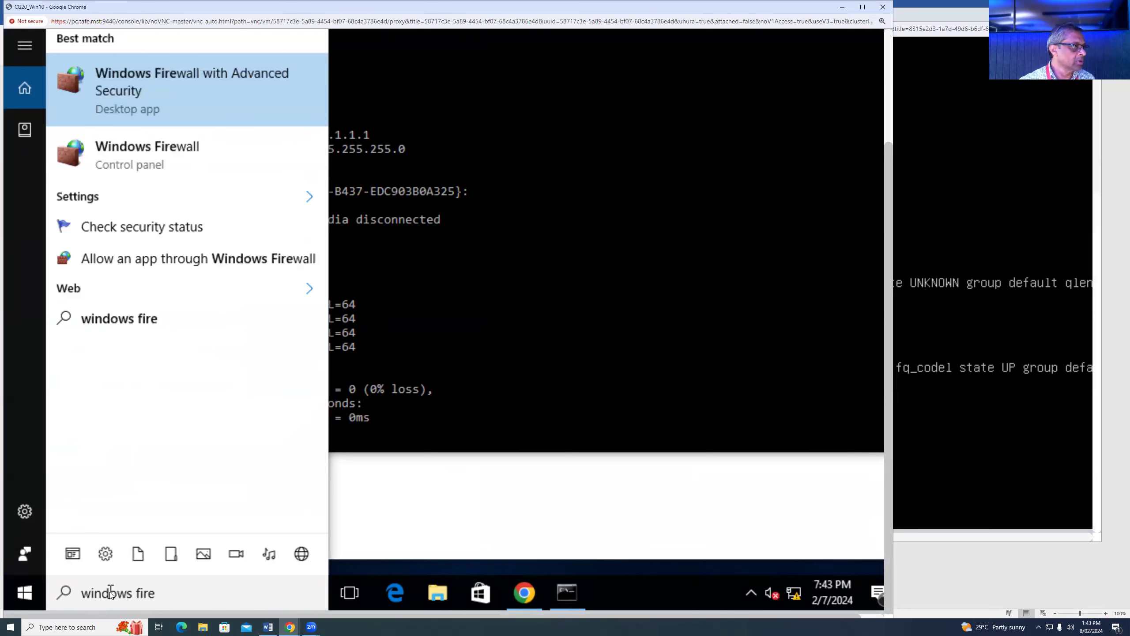
{"action": "left_click", "coordinate": [206, 79]}
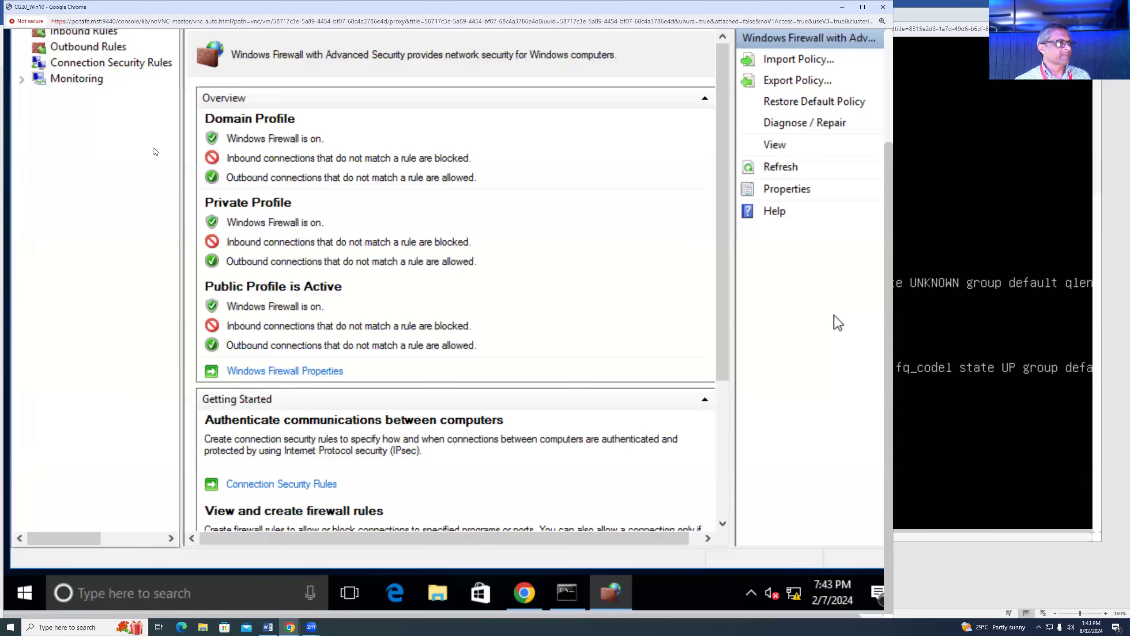
- Enable the File and Printer Sharing (Echo Request) Private inbound rule and check the Ubuntu ping output
{"action": "left_click", "coordinate": [95, 36]}
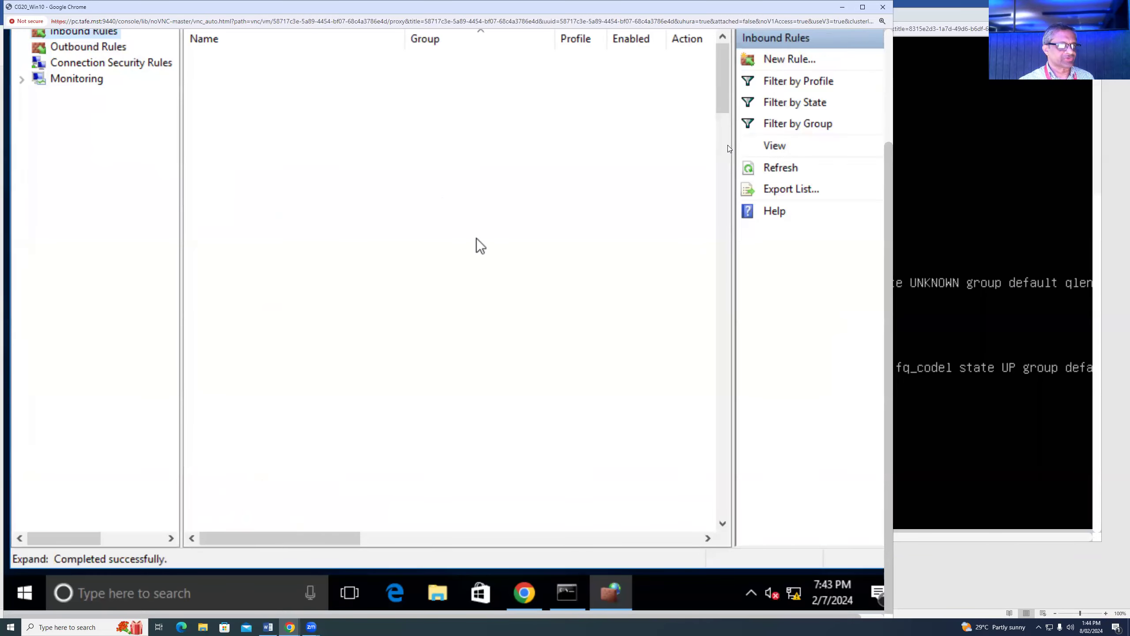
{"action": "left_click_drag", "start_coordinate": [723, 101], "coordinate": [721, 177]}
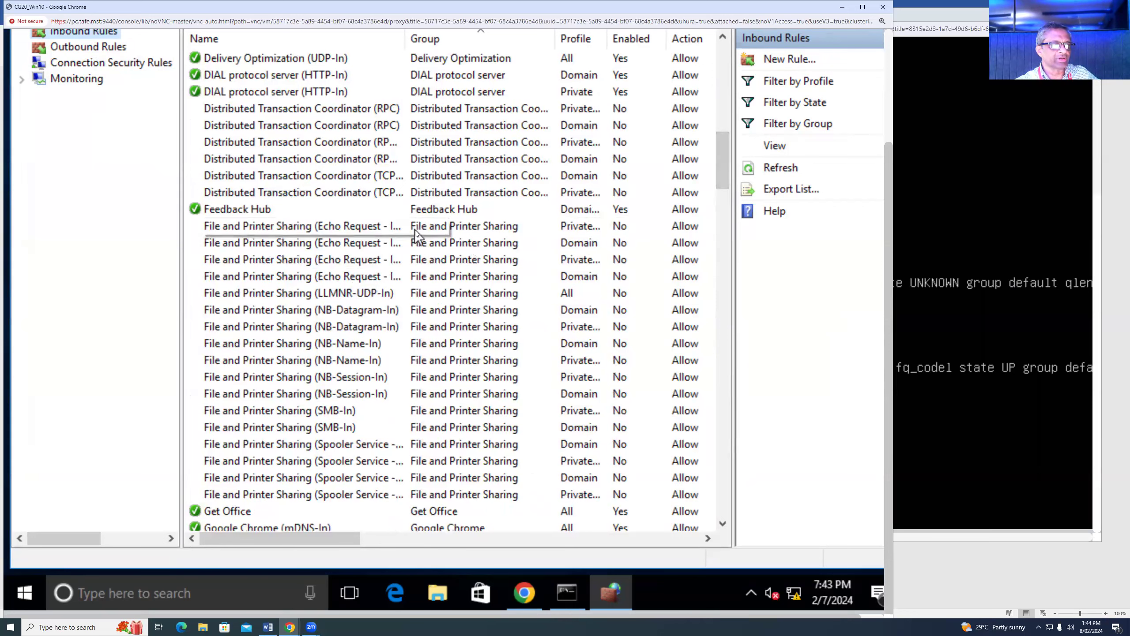
{"action": "left_click", "coordinate": [490, 223]}
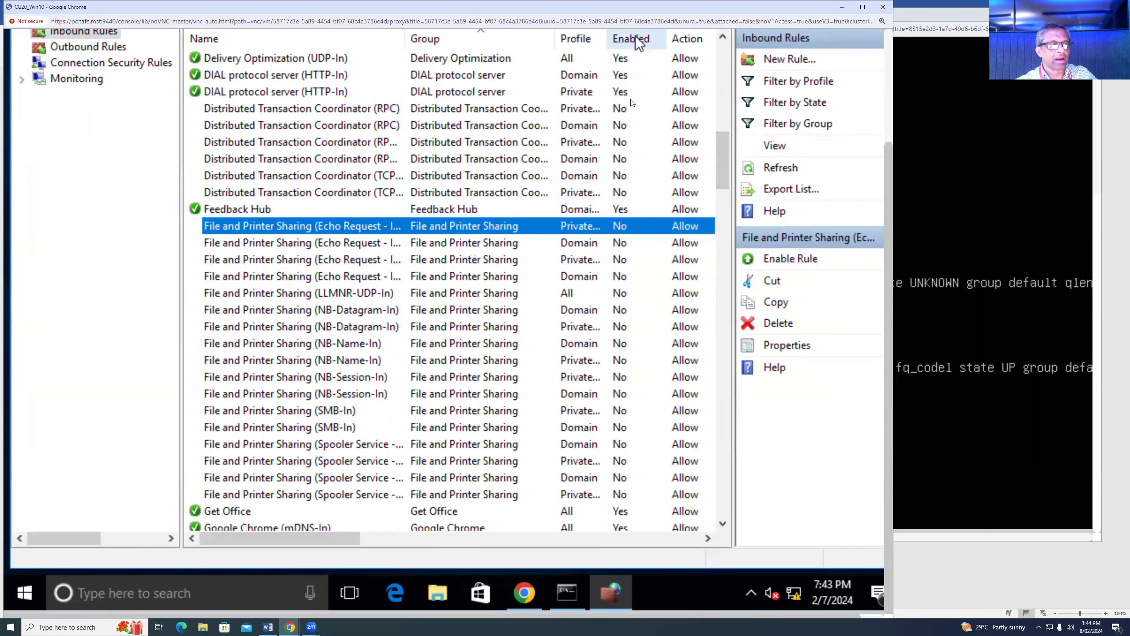
{"action": "left_click", "coordinate": [795, 258]}
{"action": "left_click", "coordinate": [968, 425]}
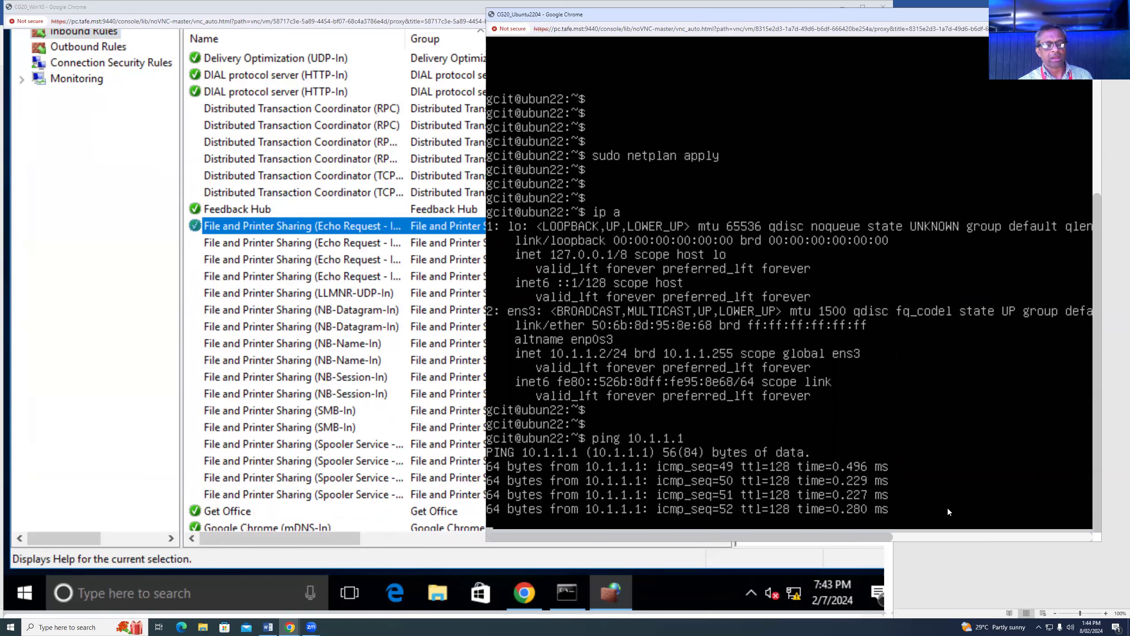
{"action": "left_click", "coordinate": [91, 193]}
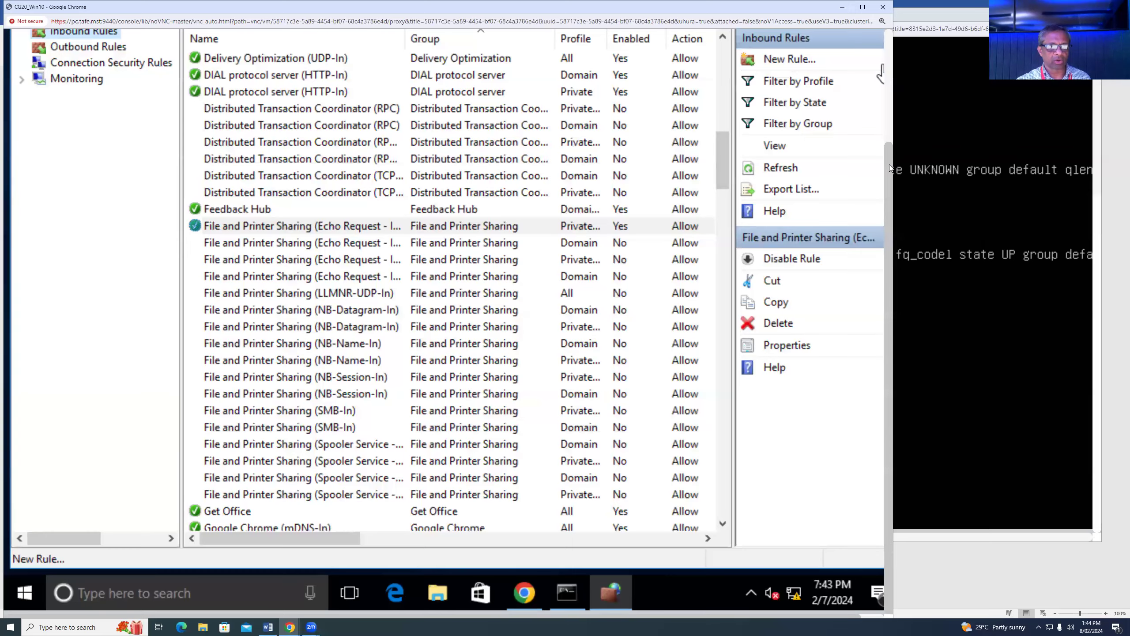
{"action": "scroll", "coordinate": [884, 74], "scroll_direction": "up", "scroll_amount": 3}
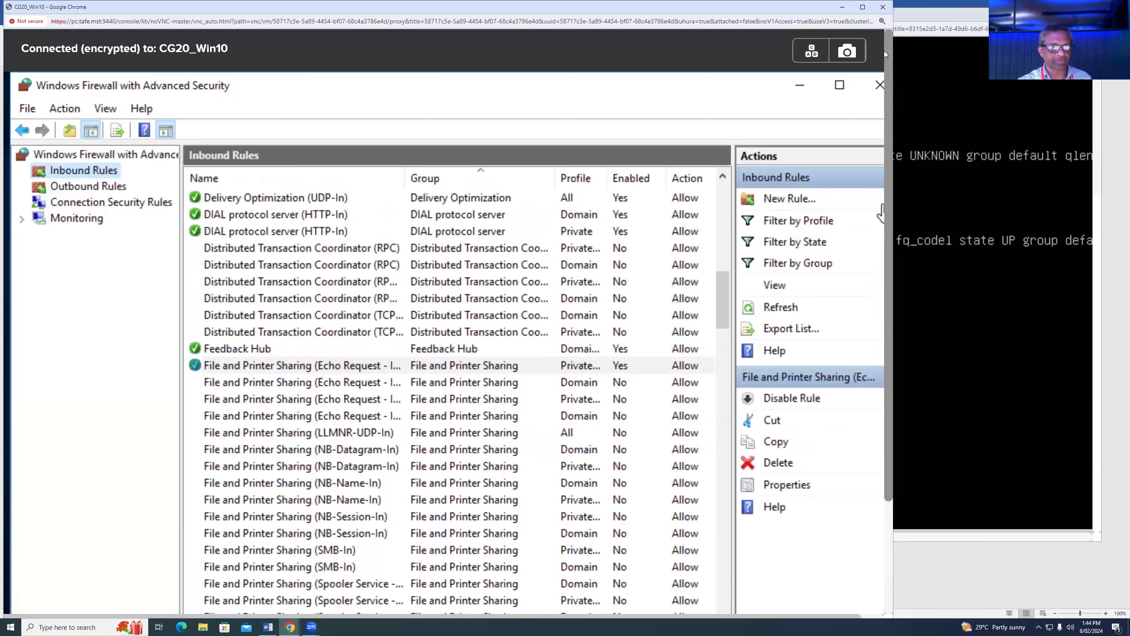
- Close the Firewall and Command Prompt windows, maximize Chrome, and browse to 10.1.1.2
{"action": "left_click", "coordinate": [878, 86]}
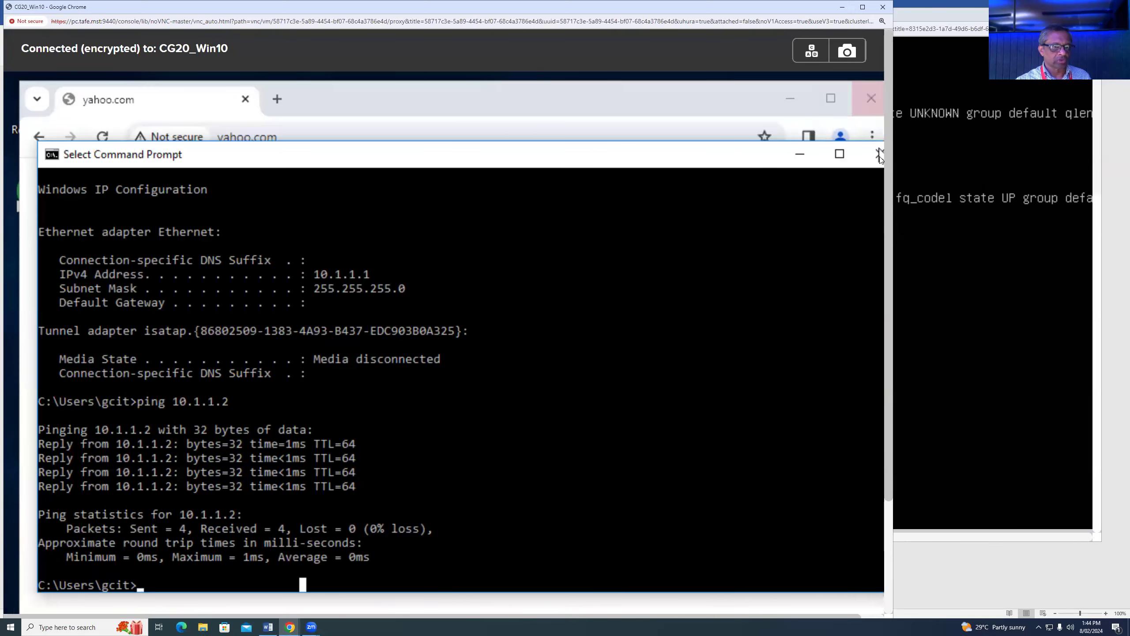
{"action": "left_click", "coordinate": [879, 157]}
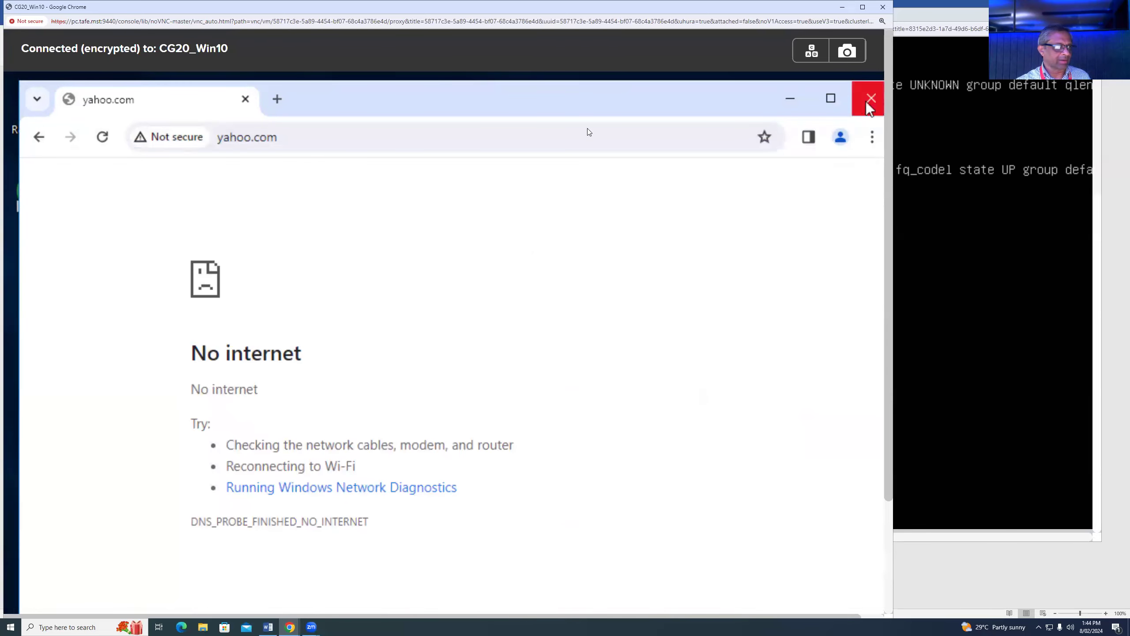
{"action": "left_click", "coordinate": [835, 98]}
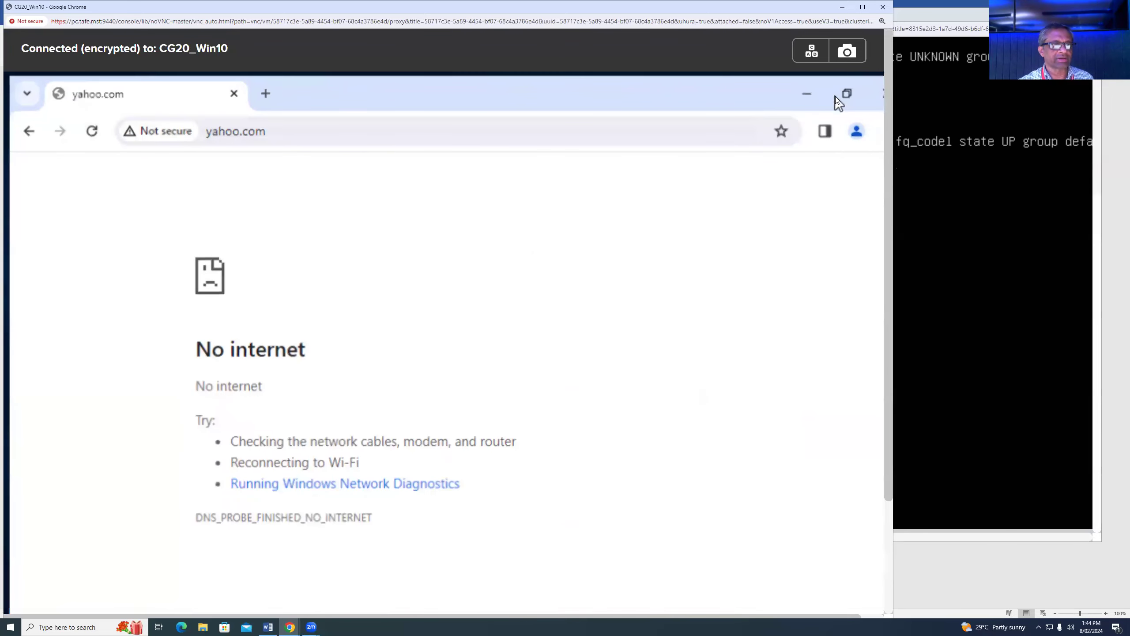
{"action": "left_click", "coordinate": [303, 128]}
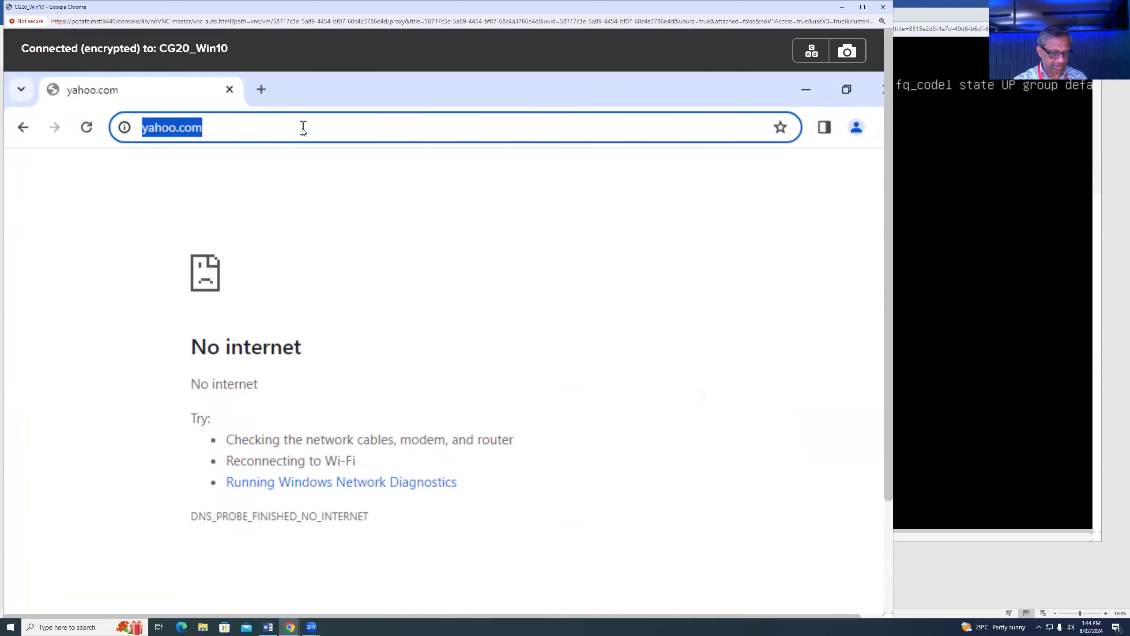
{"action": "type", "text": "10.1.1."}
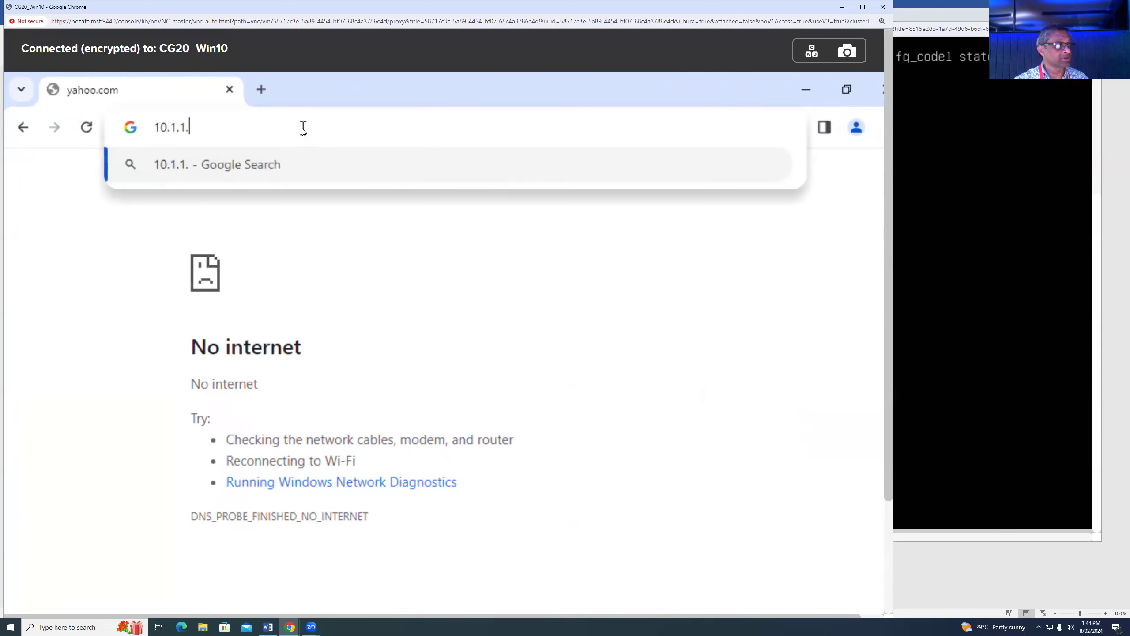
{"action": "type", "text": "2"}
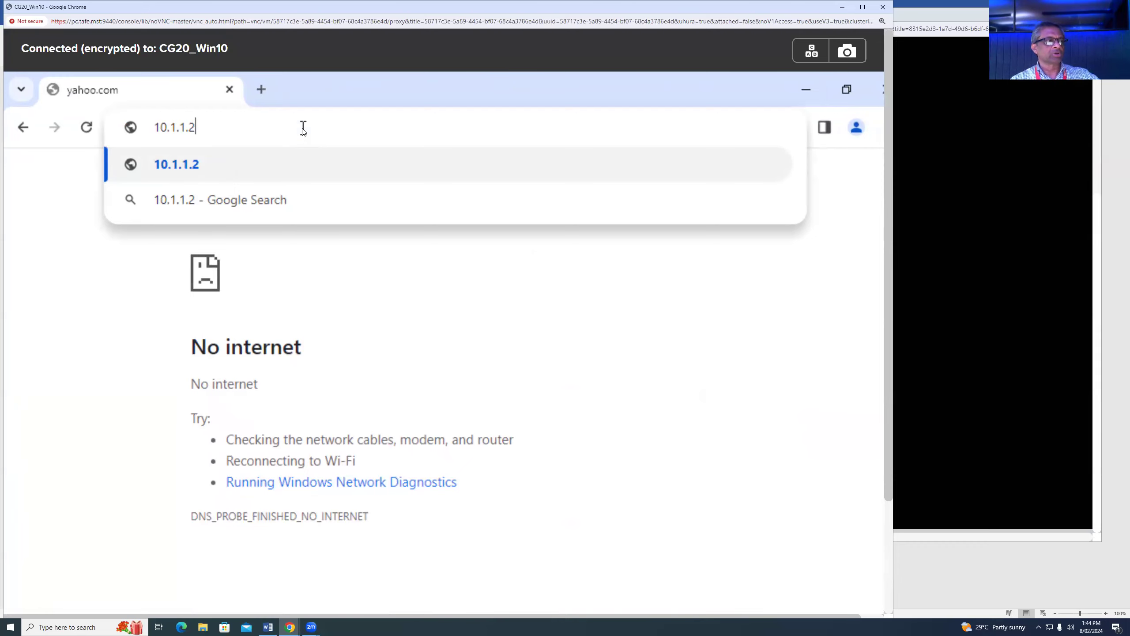
{"action": "key", "text": "Return"}
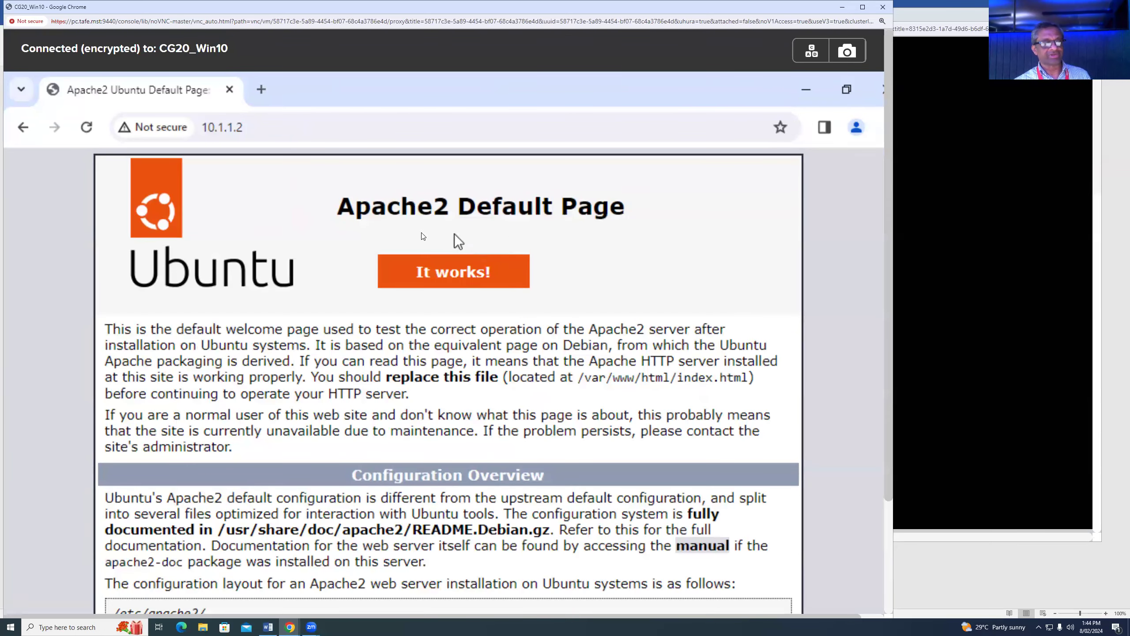
- Stop the Ubuntu ping with Ctrl+C and begin typing the 'nano /var/' command
{"action": "left_click", "coordinate": [987, 245]}
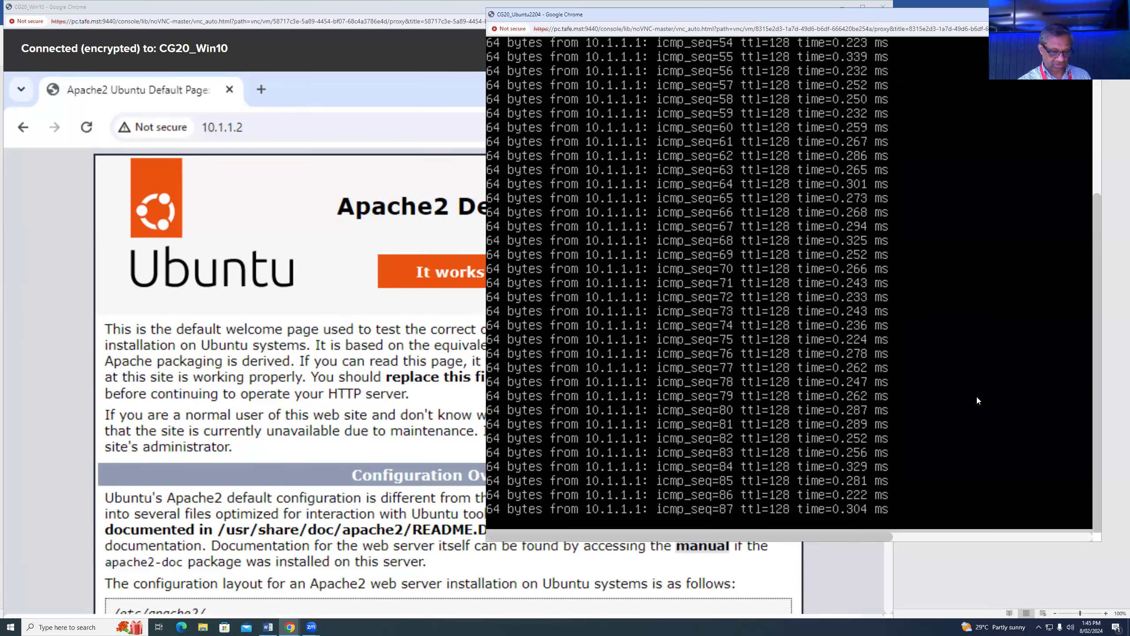
{"action": "key", "text": "Return"}
{"action": "key", "text": "Return"}
{"action": "key", "text": "Return"}
{"action": "key", "text": "ctrl+c"}
{"action": "key", "text": "Return"}
{"action": "key", "text": "Return"}
{"action": "key", "text": "Return"}
{"action": "key", "text": "Return"}
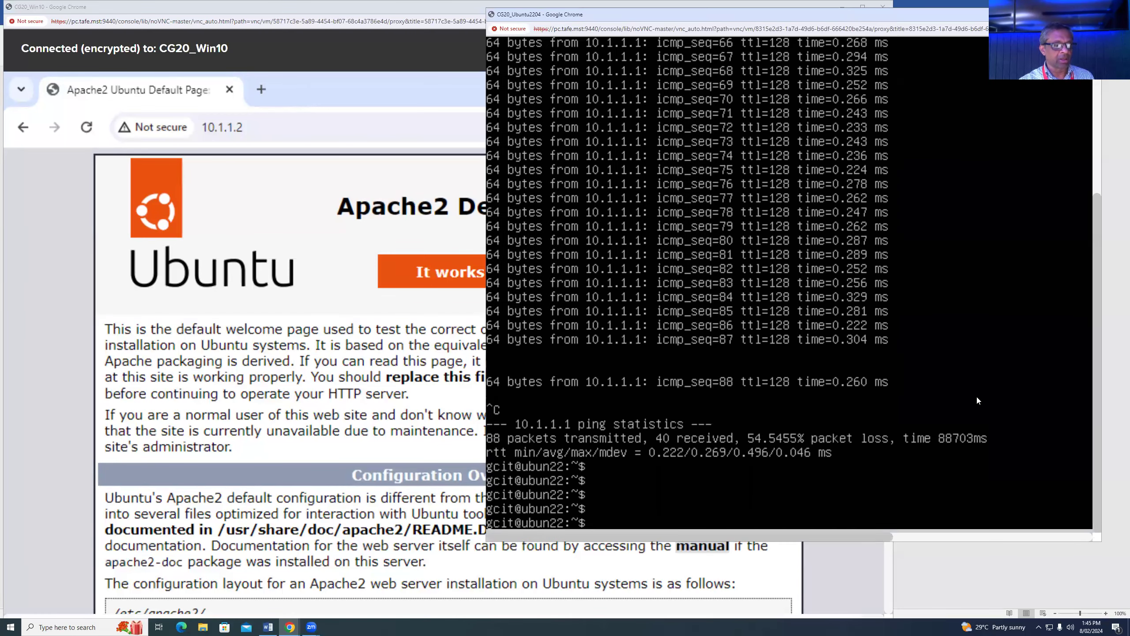
{"action": "left_click", "coordinate": [359, 386]}
{"action": "left_click", "coordinate": [993, 292]}
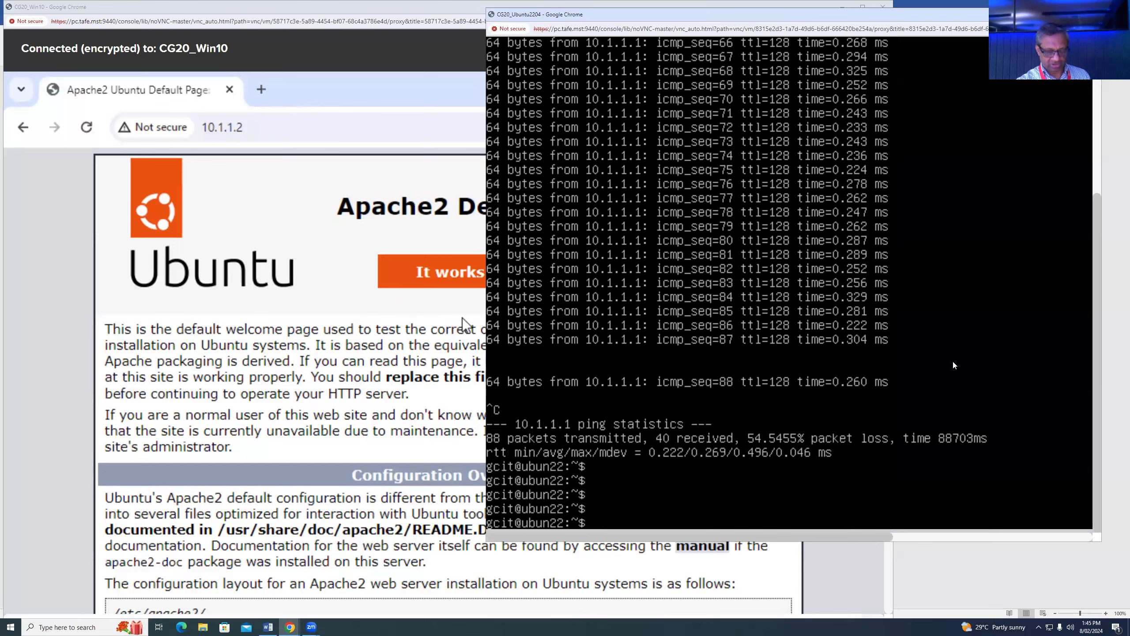
{"action": "key", "text": "Return"}
{"action": "key", "text": "Return"}
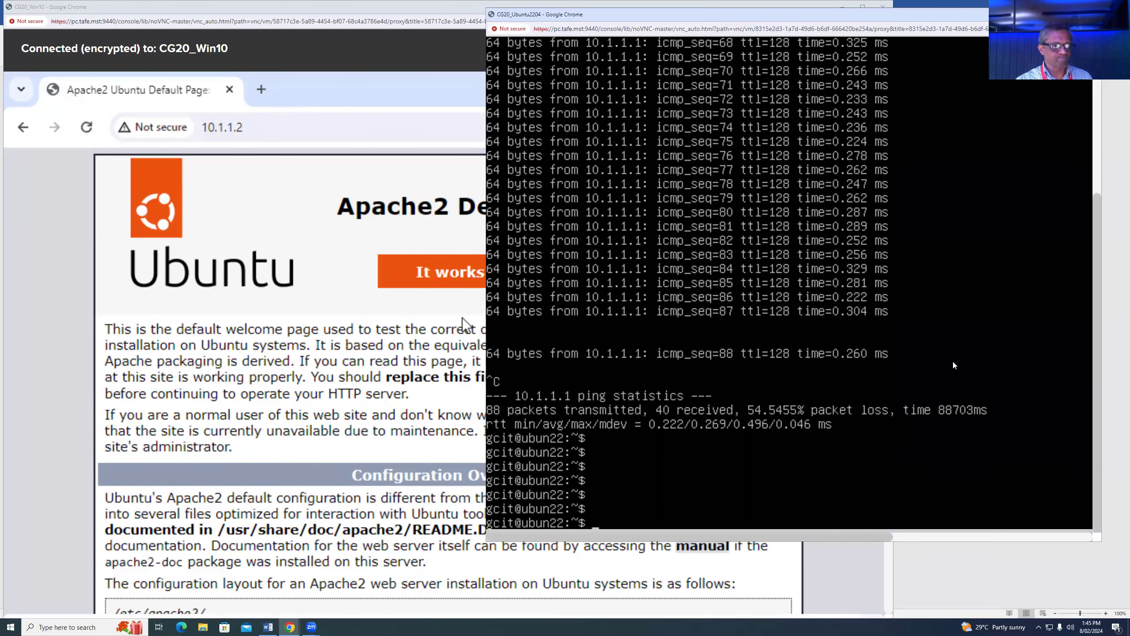
{"action": "type", "text": "n"}
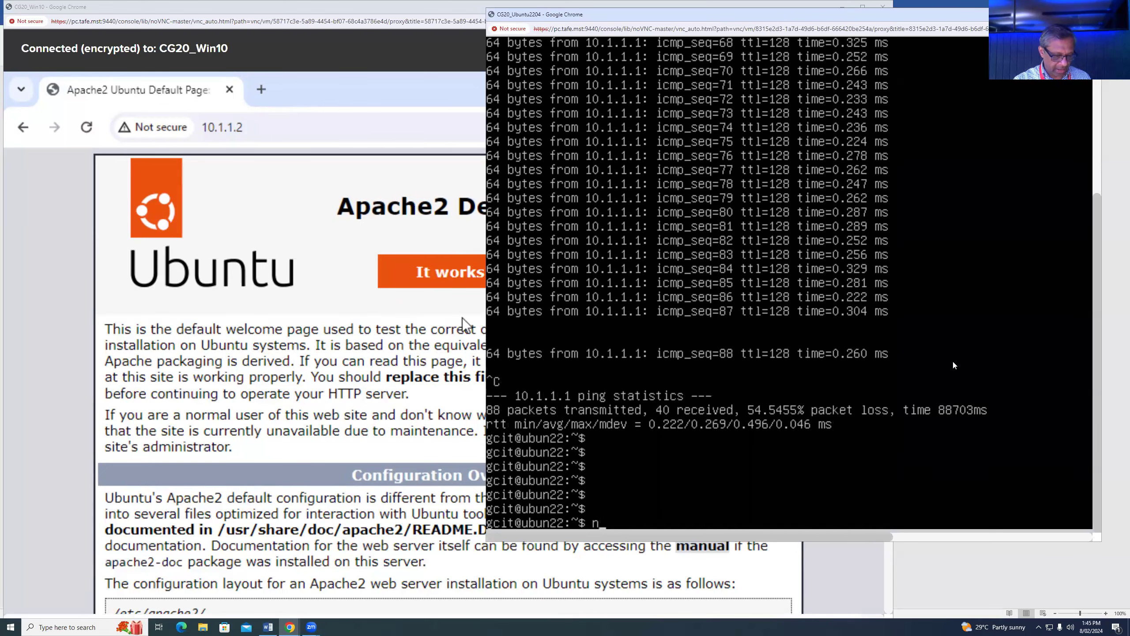
{"action": "type", "text": "ano /var/"}
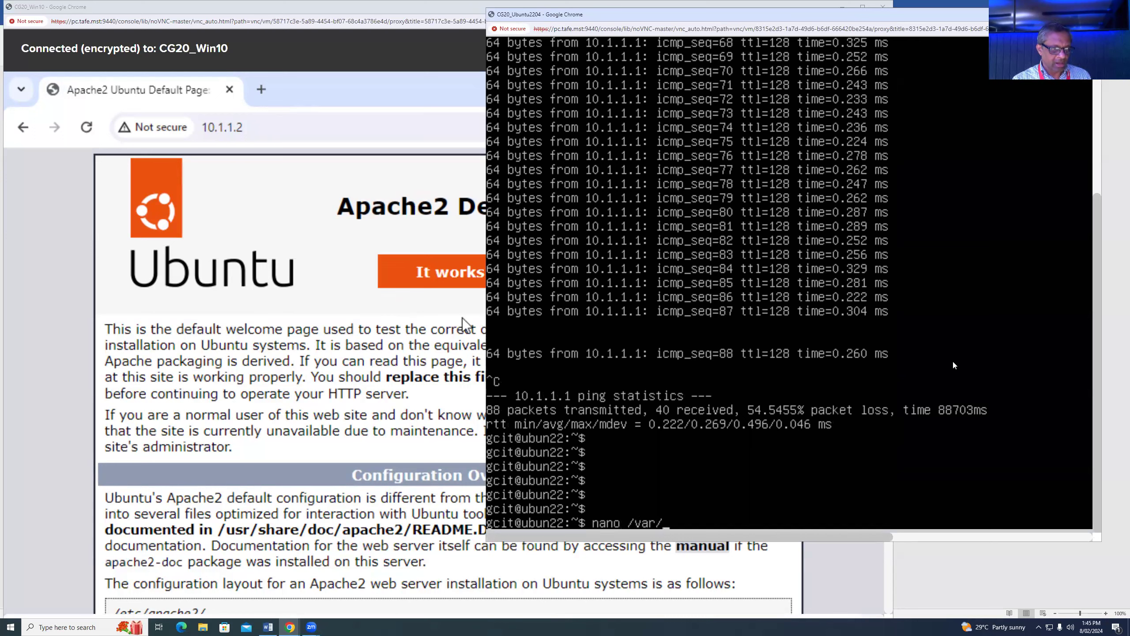
- Open /var/www/html/index.html in nano and replace Apache2 in the heading with Elan's
{"action": "type", "text": "www/h"}
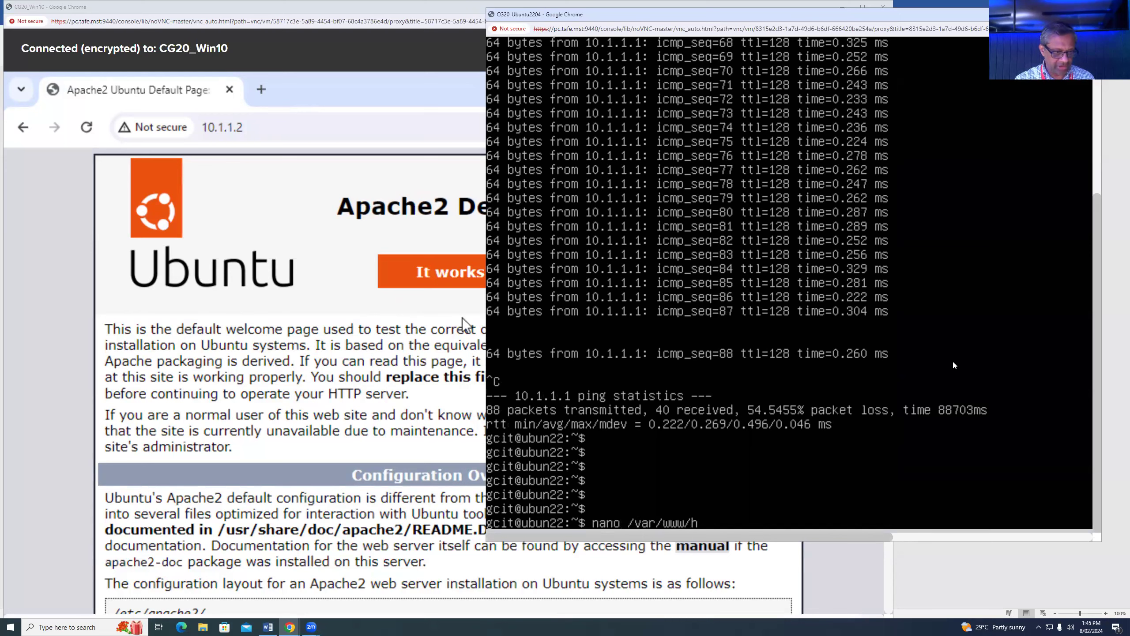
{"action": "type", "text": "tml/index.html"}
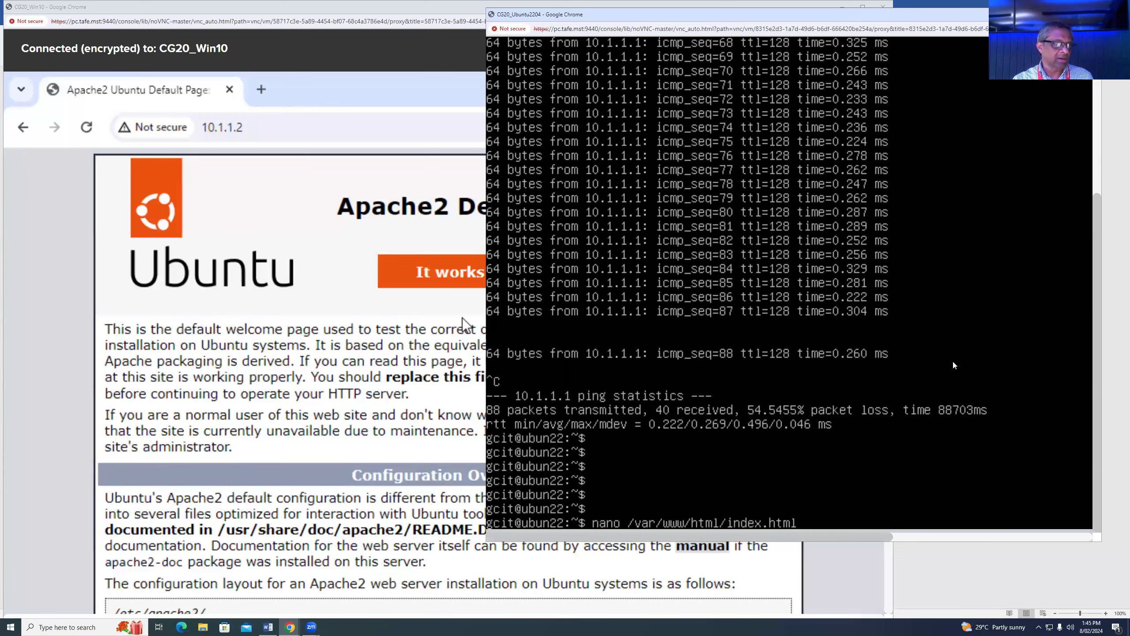
{"action": "key", "text": "Return"}
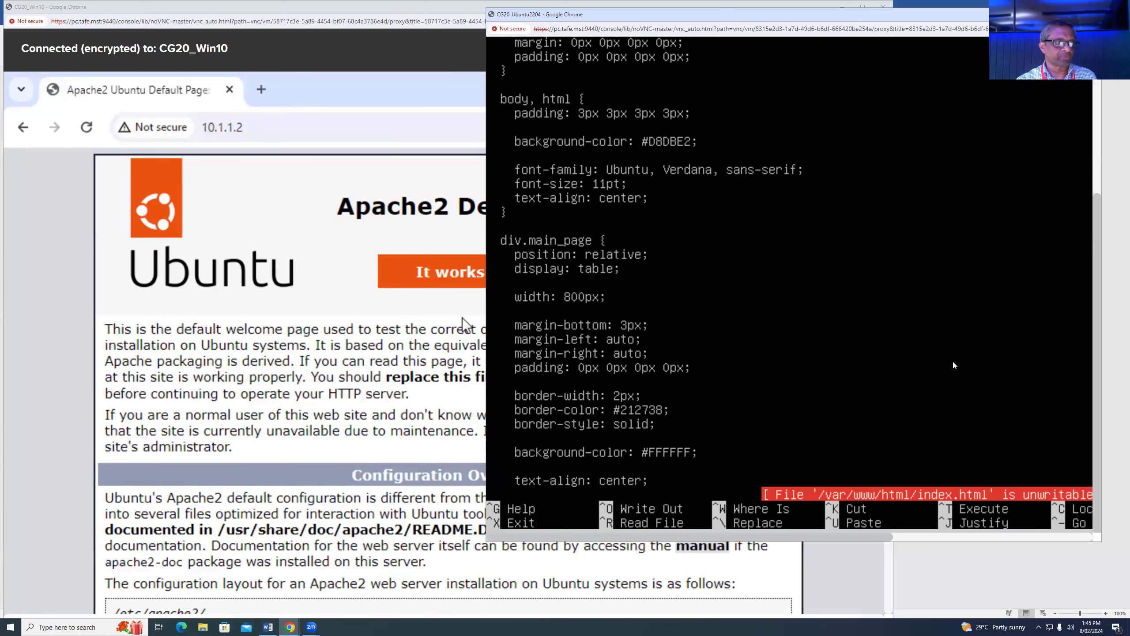
{"action": "key", "text": "Page_Down"}
{"action": "key", "text": "Page_Down"}
{"action": "key", "text": "Page_Down"}
{"action": "key", "text": "Page_Down"}
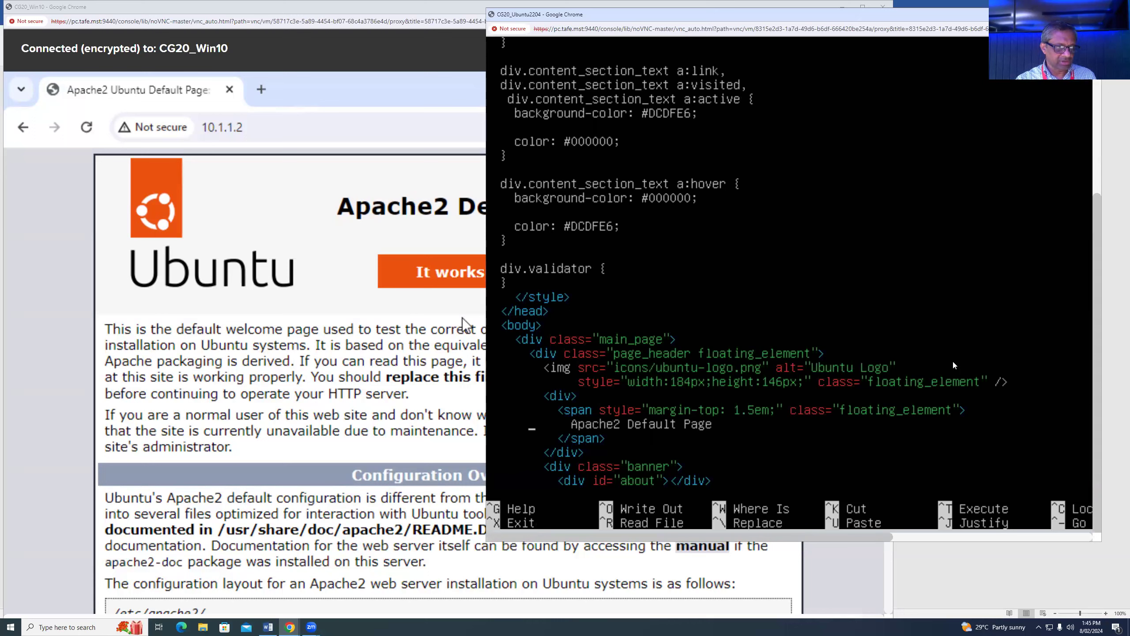
{"action": "key", "text": "Delete"}
{"action": "key", "text": "Delete"}
{"action": "key", "text": "Delete"}
{"action": "key", "text": "Delete"}
{"action": "key", "text": "Delete"}
{"action": "key", "text": "Delete"}
{"action": "key", "text": "Delete"}
{"action": "key", "text": "Delete"}
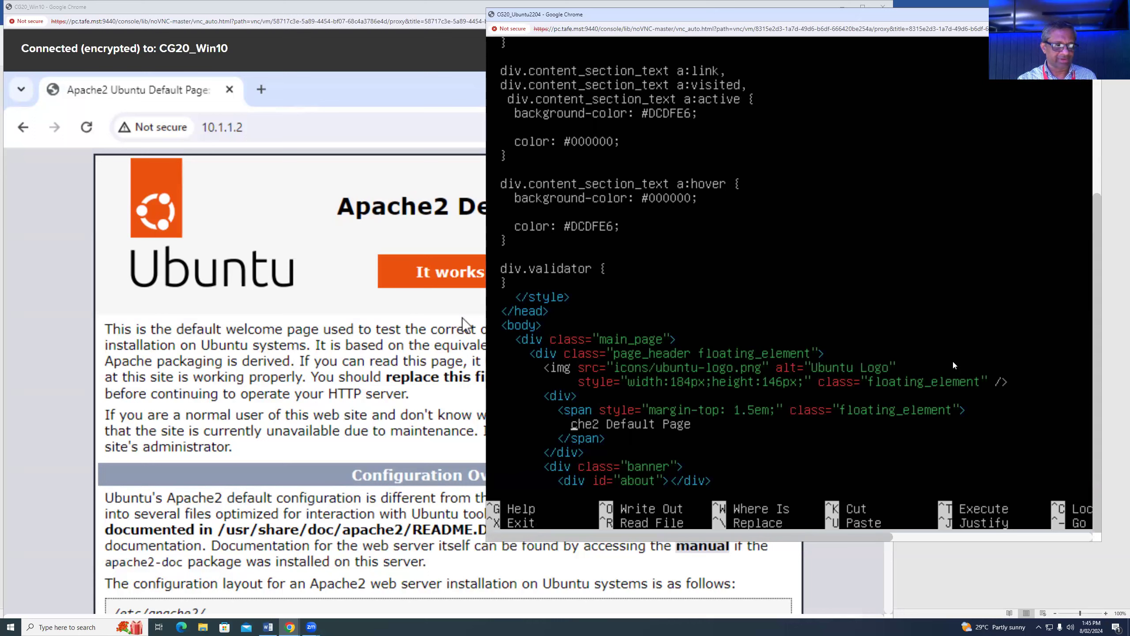
{"action": "type", "text": "Elan "}
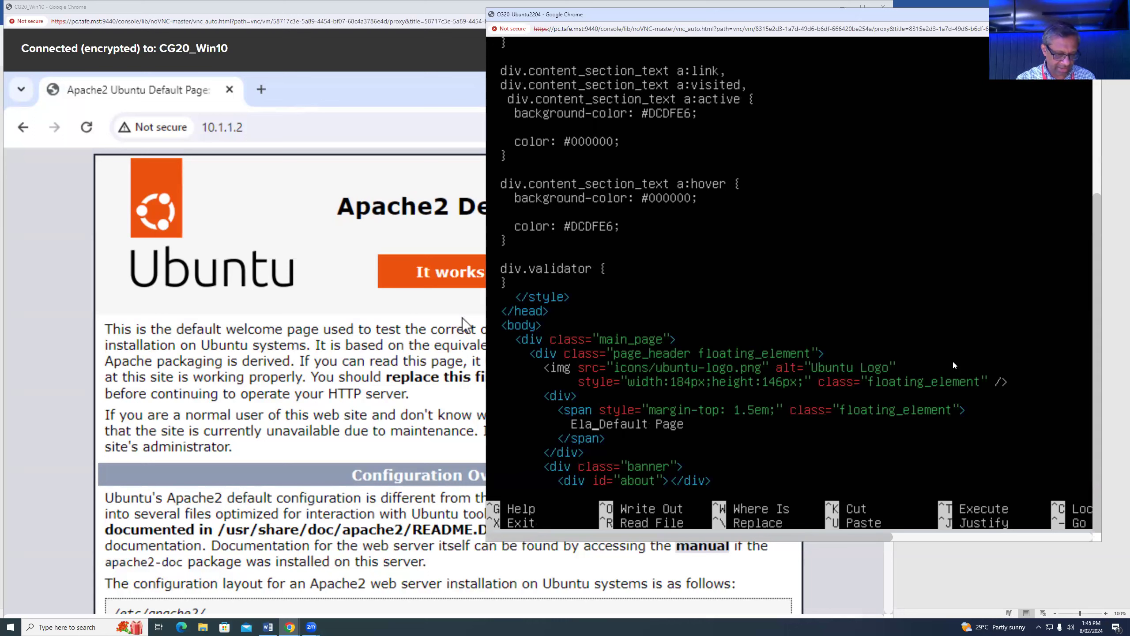
{"action": "type", "text": "'s"}
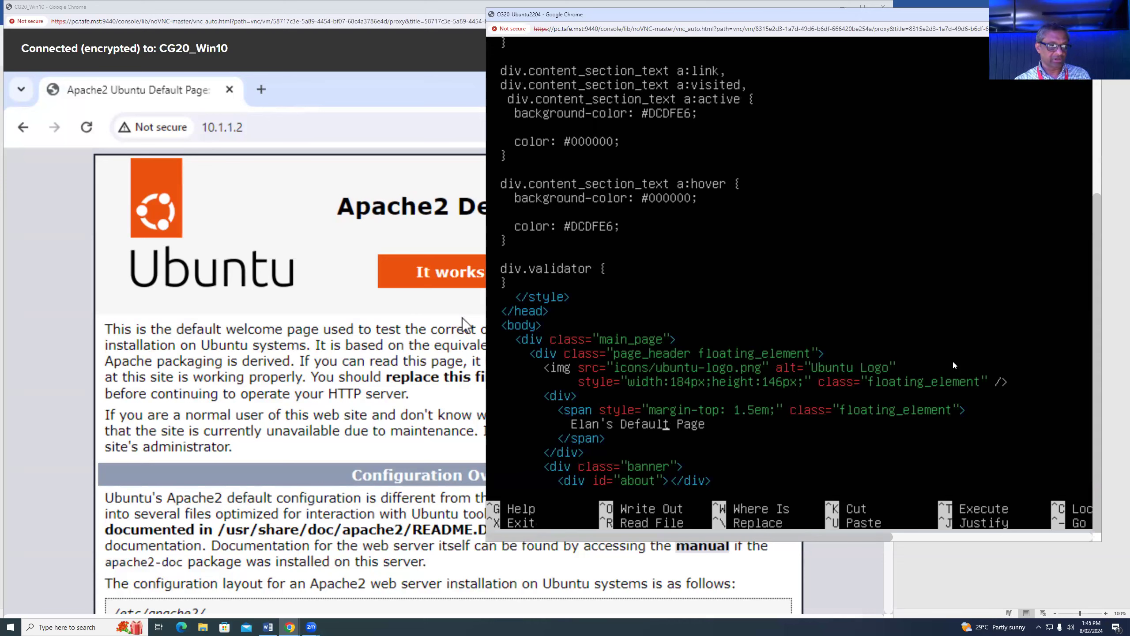
- Attempt to save index.html, which fails with Permission denied, and exit nano
{"action": "key", "text": "ctrl+x"}
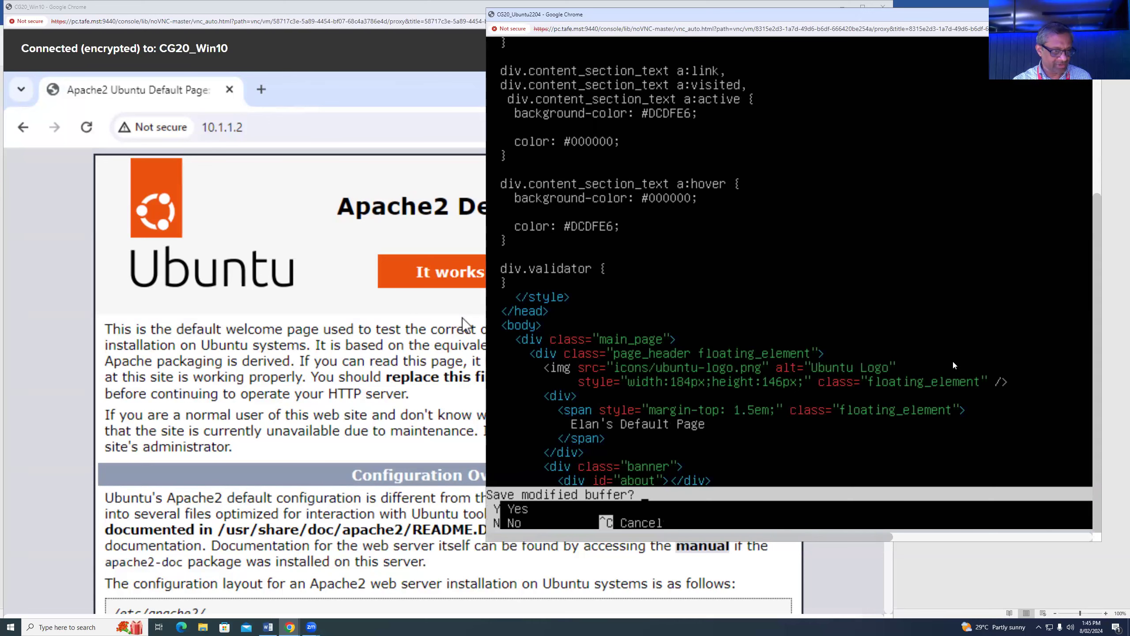
{"action": "key", "text": "y"}
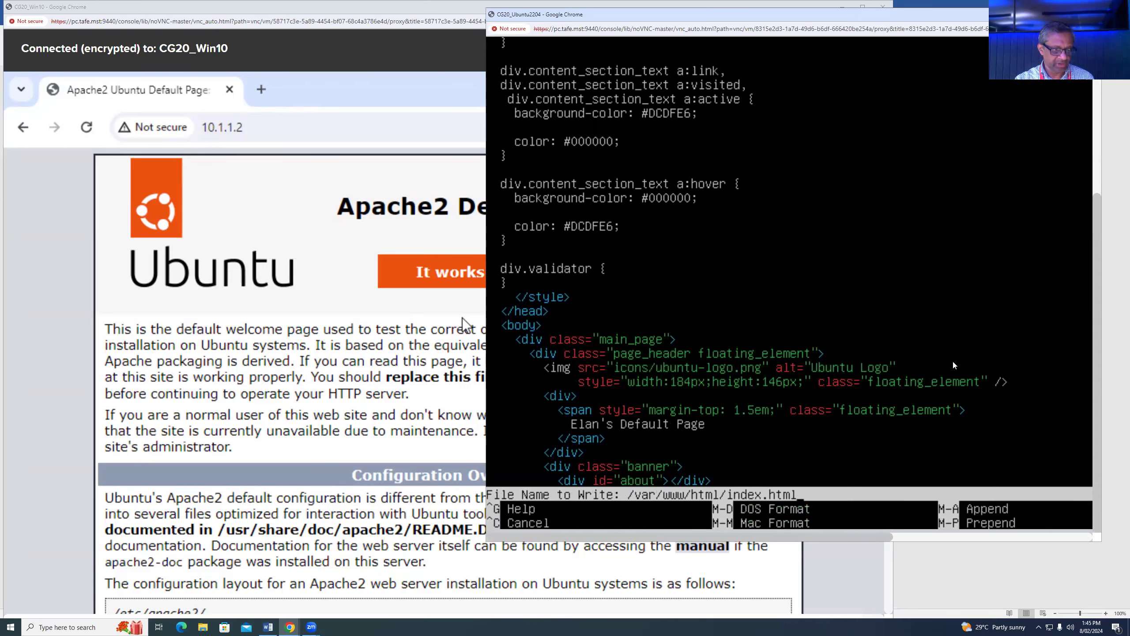
{"action": "key", "text": "Return"}
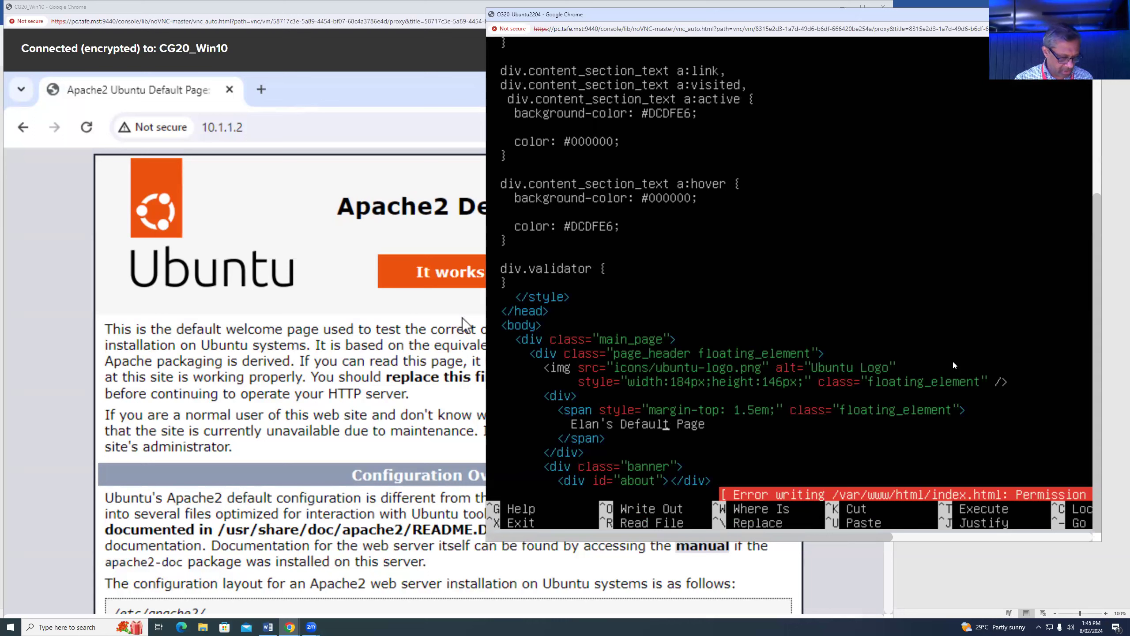
{"action": "key", "text": "ctrl+x"}
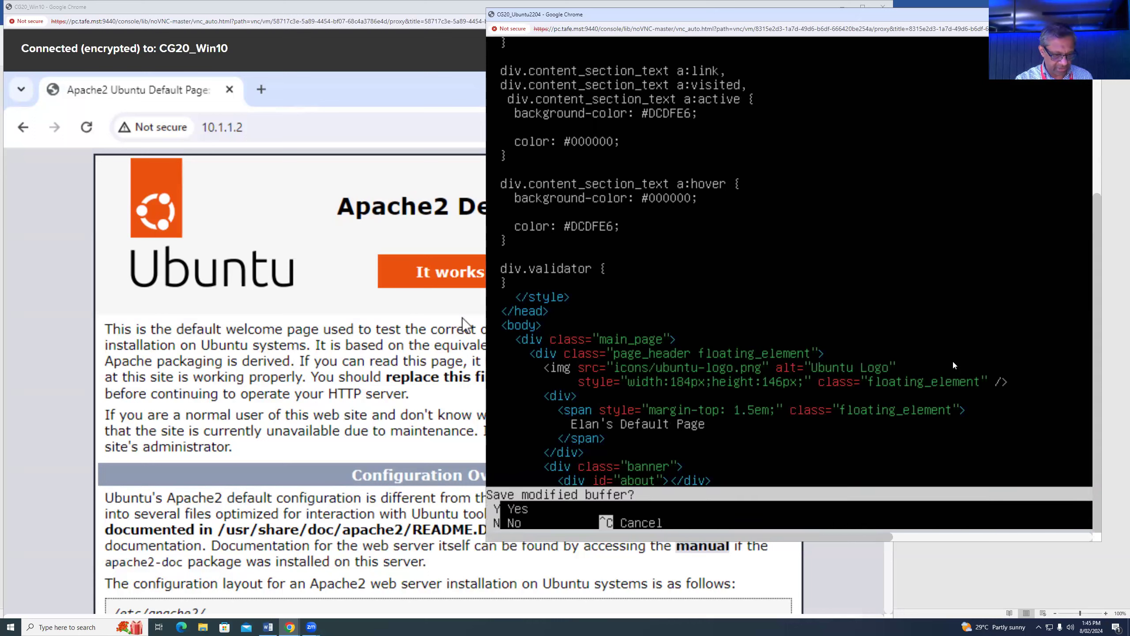
{"action": "key", "text": "y"}
{"action": "key", "text": "Return"}
{"action": "key", "text": "Return"}
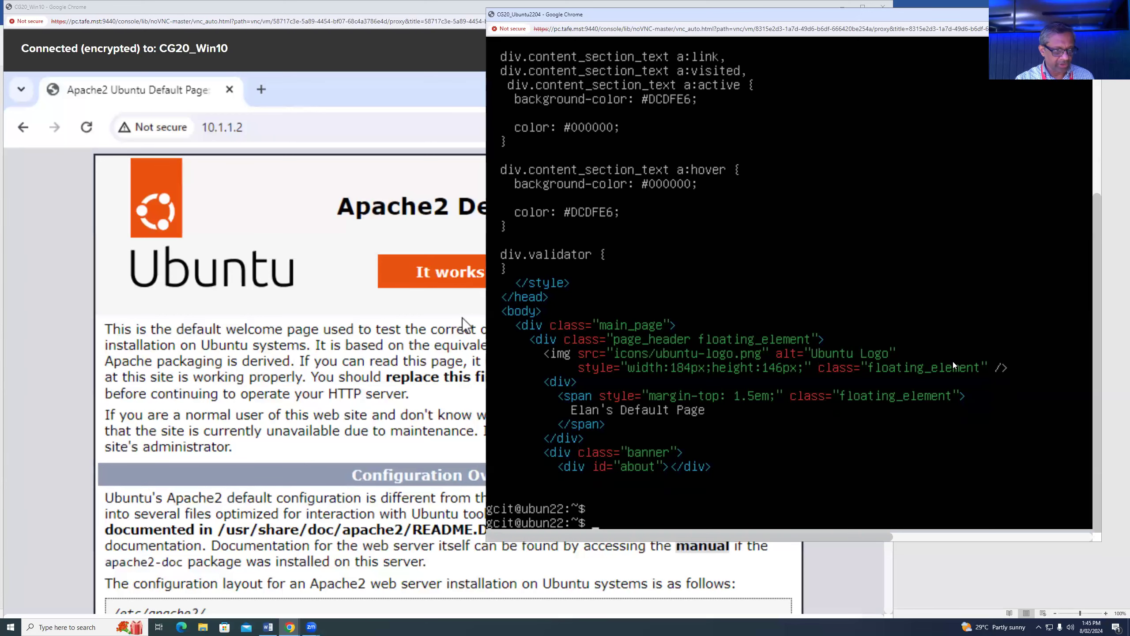
- Rerun the nano index.html command prefixed with sudo
{"action": "key", "text": "Up"}
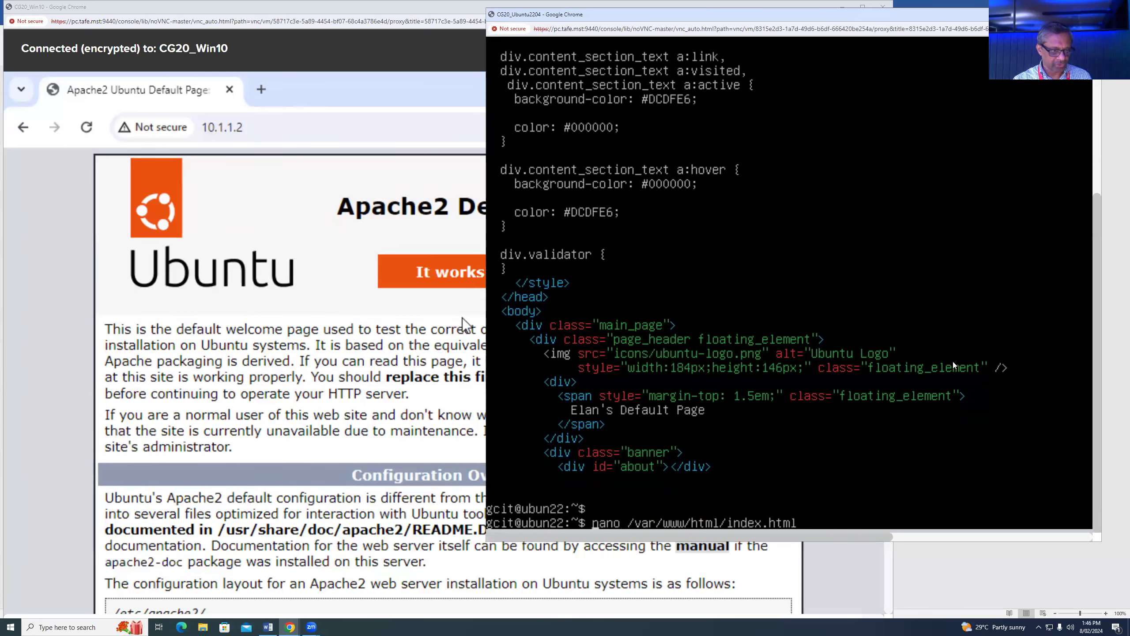
{"action": "key", "text": "Home"}
{"action": "type", "text": "sudo"}
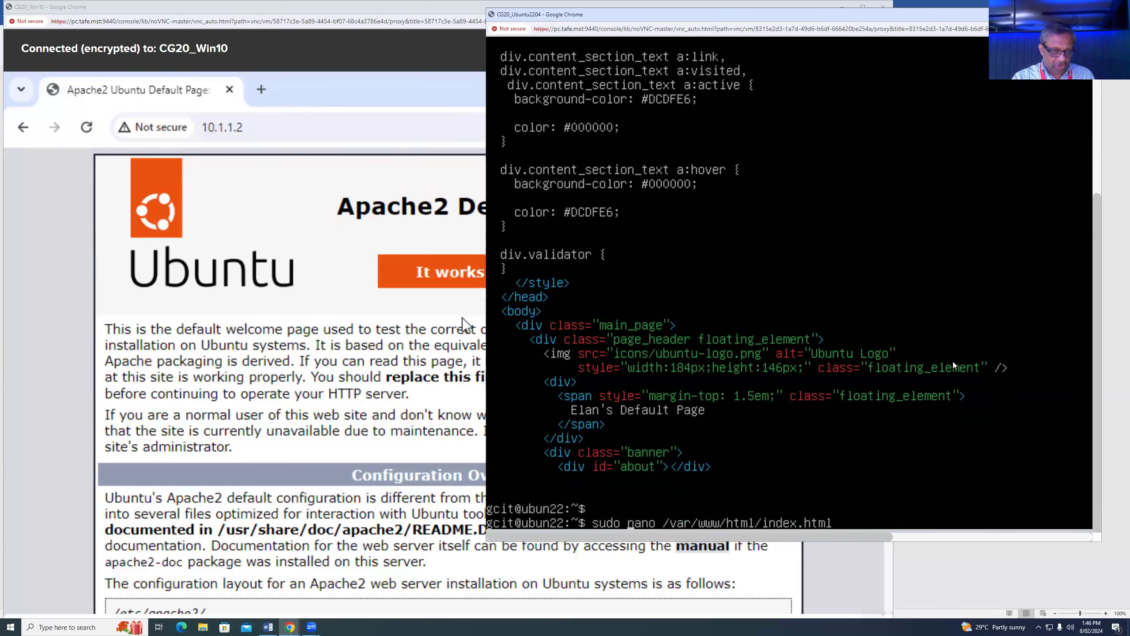
{"action": "key", "text": "Return"}
- Change the heading from Apache2 to Elan's Default Page and save index.html
{"action": "key", "text": "Page_Down"}
{"action": "key", "text": "Page_Down"}
{"action": "key", "text": "Page_Down"}
{"action": "key", "text": "Page_Down"}
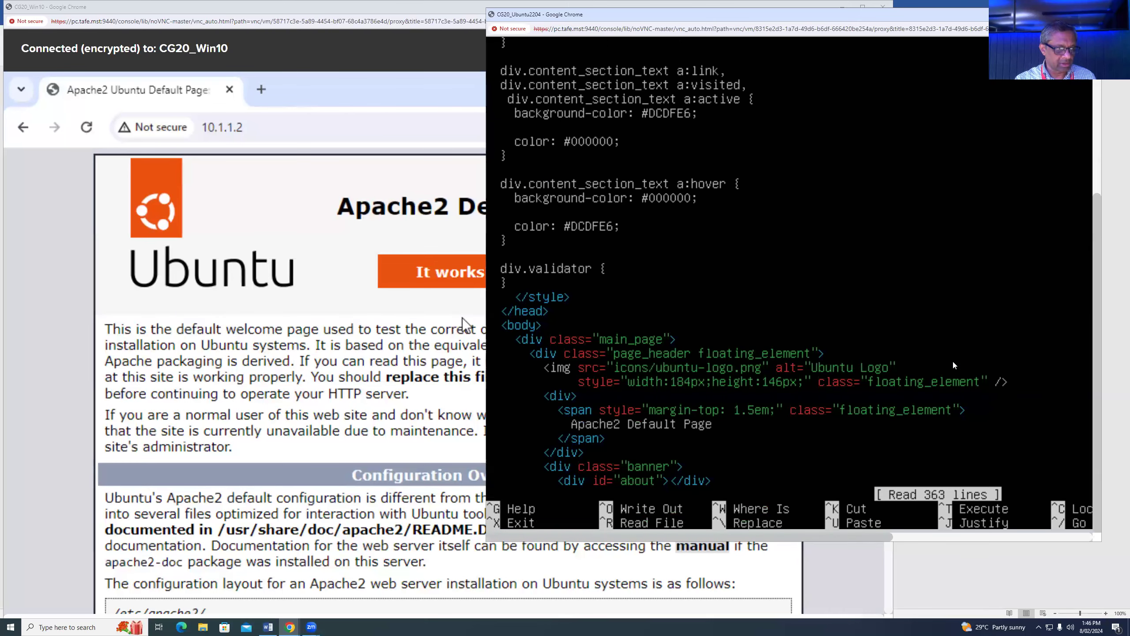
{"action": "key", "text": "Down"}
{"action": "key", "text": "Down"}
{"action": "key", "text": "Down"}
{"action": "key", "text": "Down"}
{"action": "key", "text": "Down"}
{"action": "key", "text": "Down"}
{"action": "key", "text": "Down"}
{"action": "key", "text": "Down"}
{"action": "key", "text": "Down"}
{"action": "key", "text": "Down"}
{"action": "key", "text": "Down"}
{"action": "key", "text": "Down"}
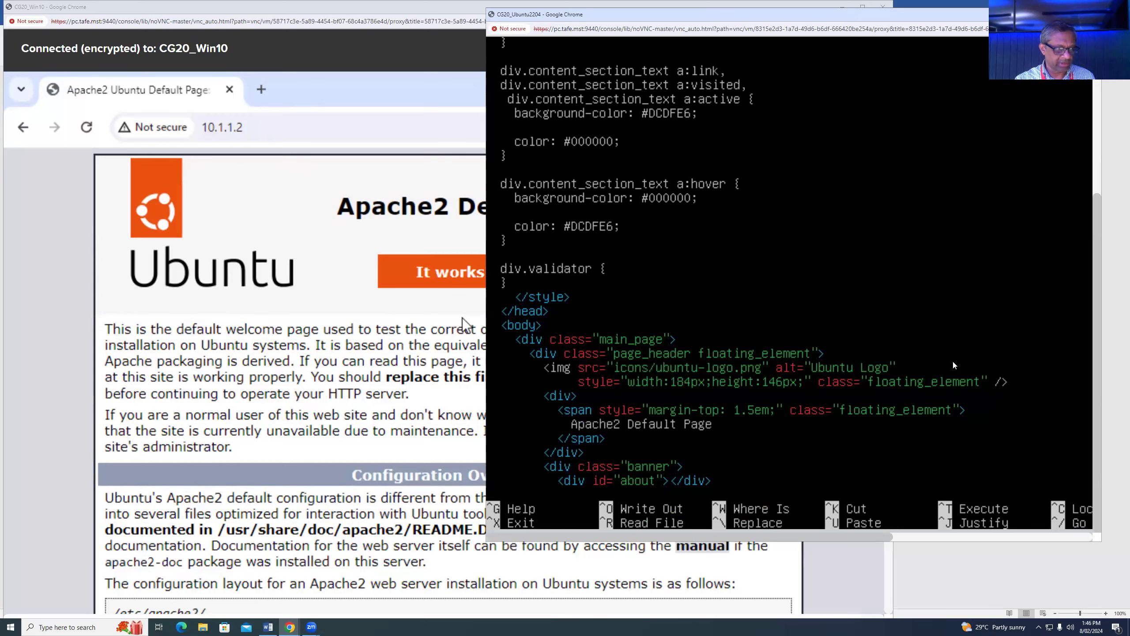
{"action": "key", "text": "Delete"}
{"action": "key", "text": "Delete"}
{"action": "key", "text": "Delete"}
{"action": "key", "text": "Delete"}
{"action": "key", "text": "Delete"}
{"action": "key", "text": "Delete"}
{"action": "key", "text": "Delete"}
{"action": "key", "text": "Delete"}
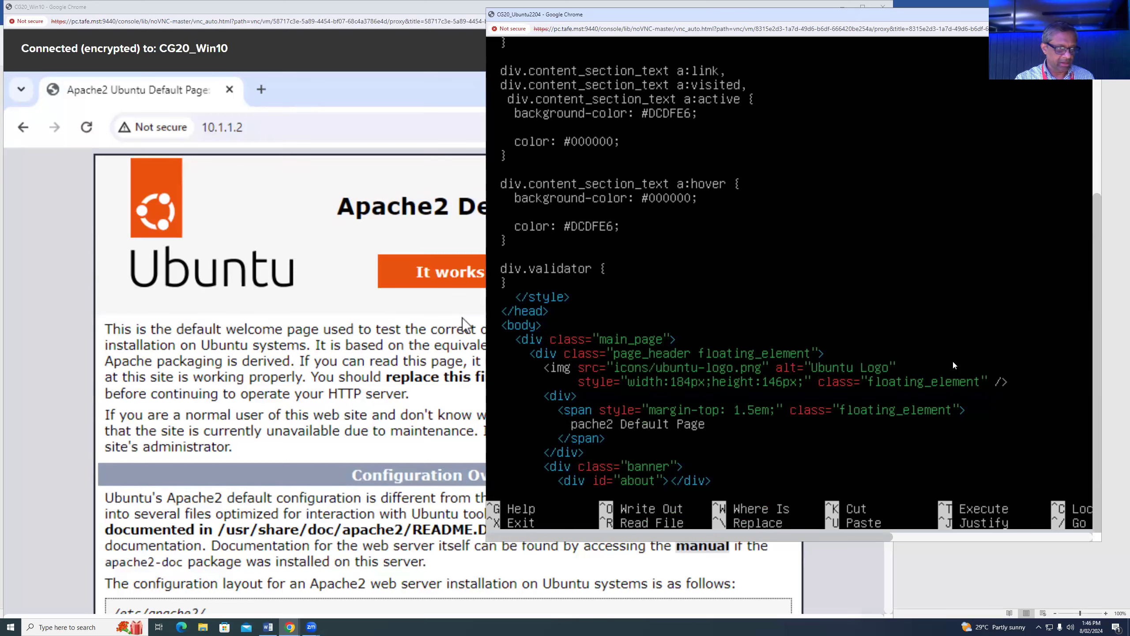
{"action": "type", "text": "Elan's"}
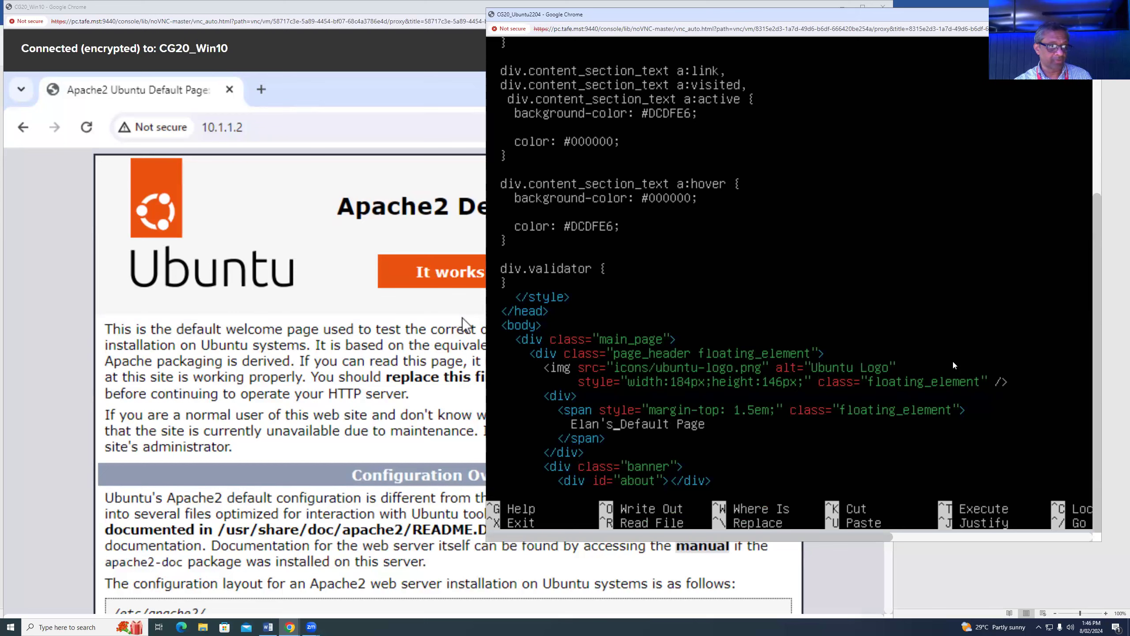
{"action": "key", "text": "ctrl+x"}
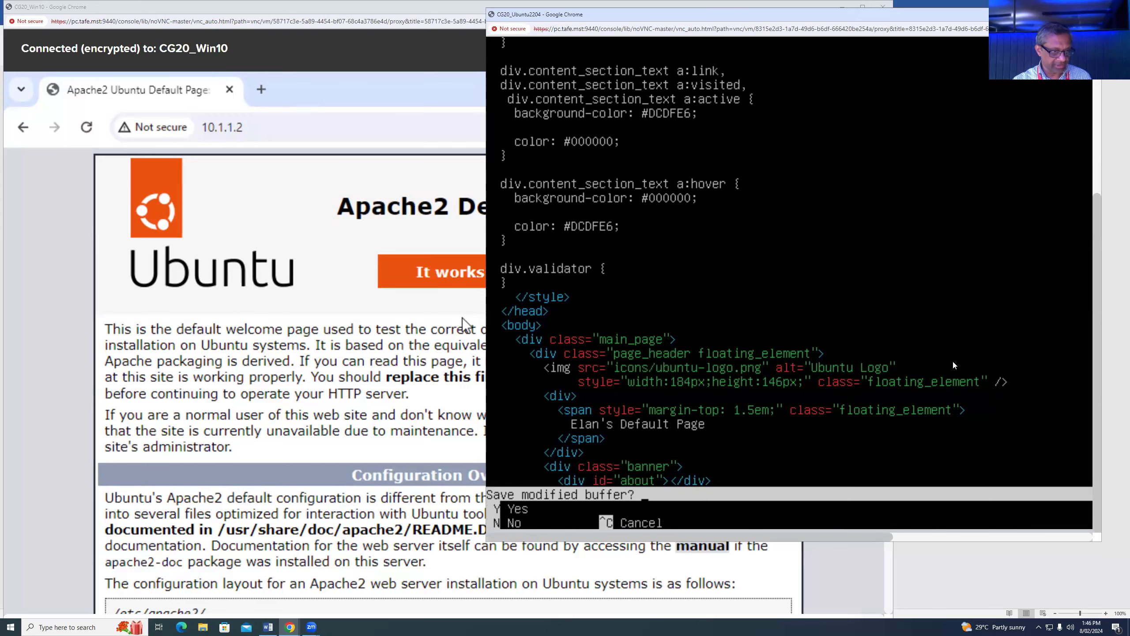
{"action": "key", "text": "y"}
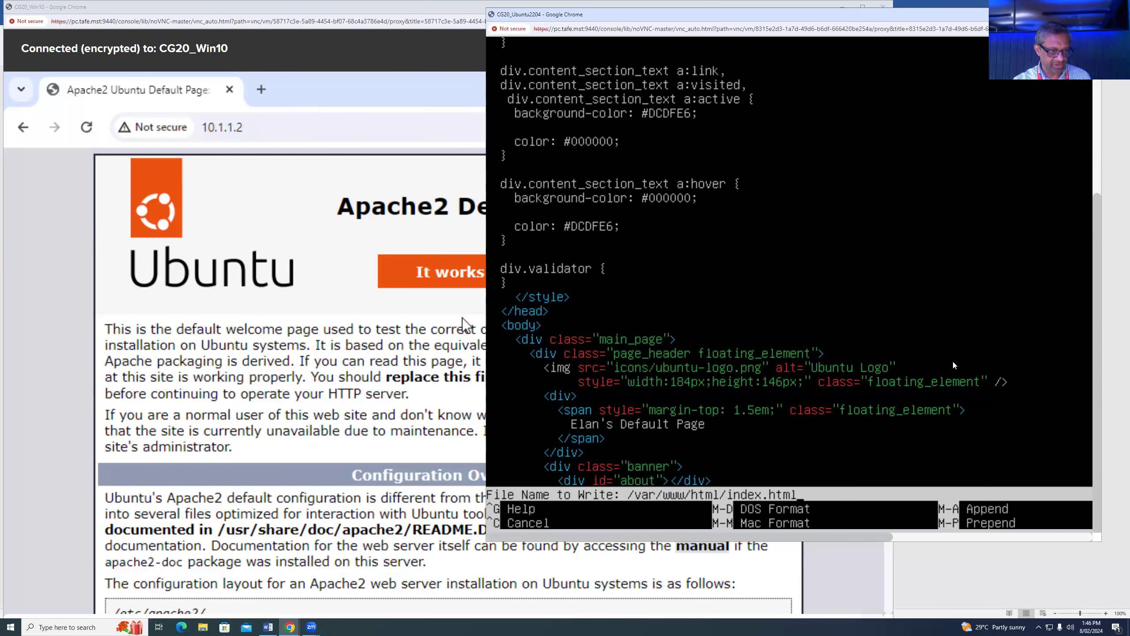
{"action": "key", "text": "Return"}
{"action": "key", "text": "Return"}
{"action": "key", "text": "Return"}
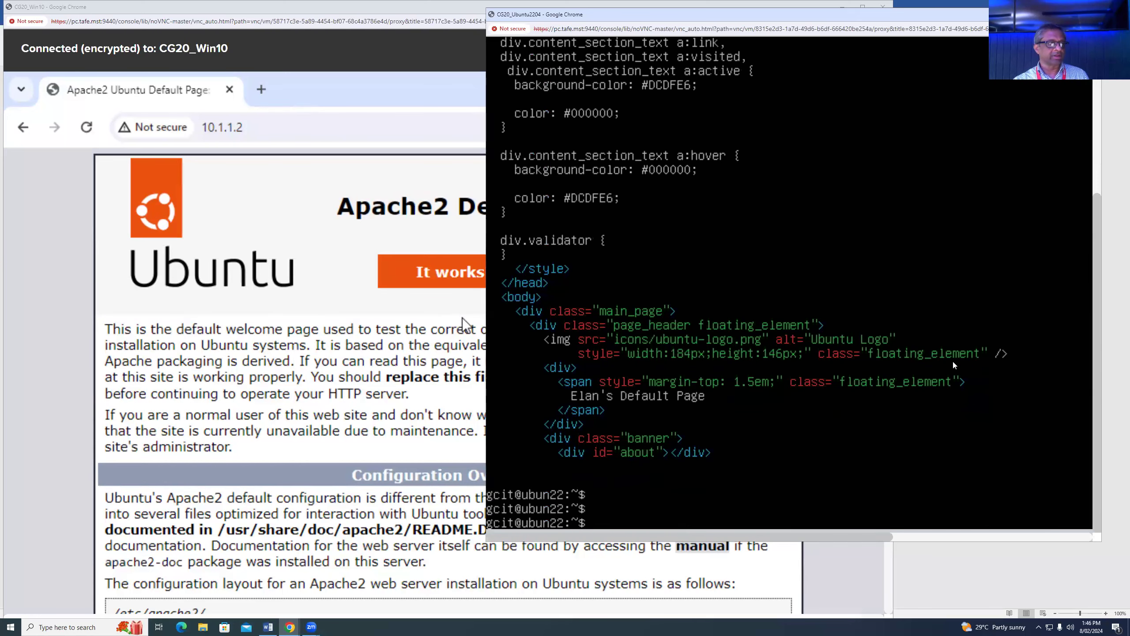
- Reload 10.1.1.2 in Win10 Chrome to show Elan's Default Page, then minimize the Ubuntu console
{"action": "left_click", "coordinate": [329, 259]}
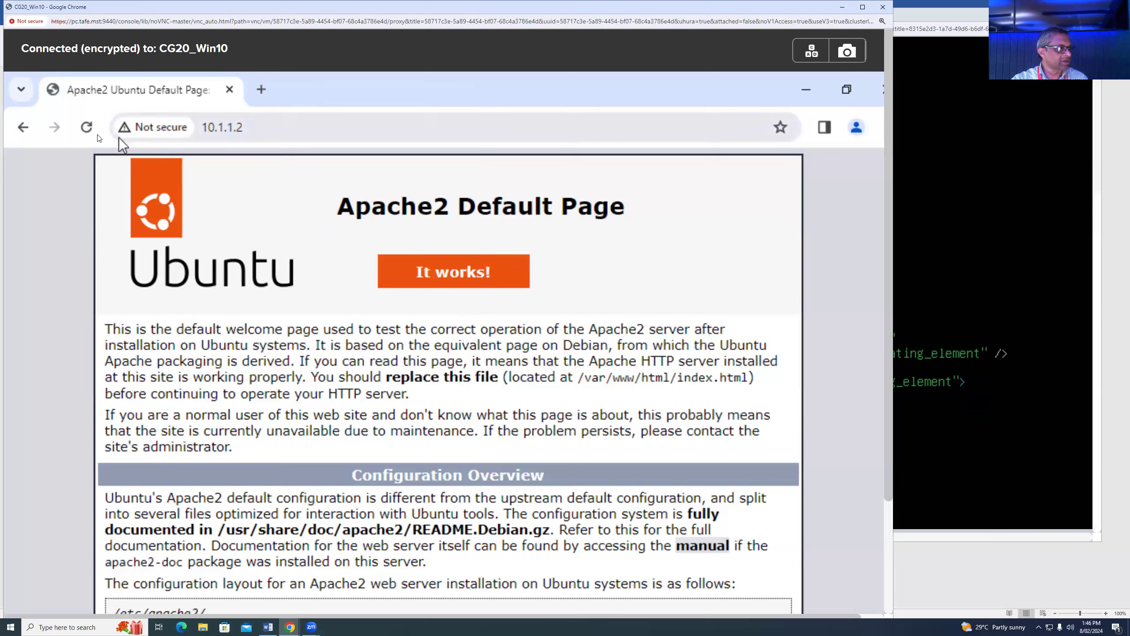
{"action": "left_click", "coordinate": [87, 128]}
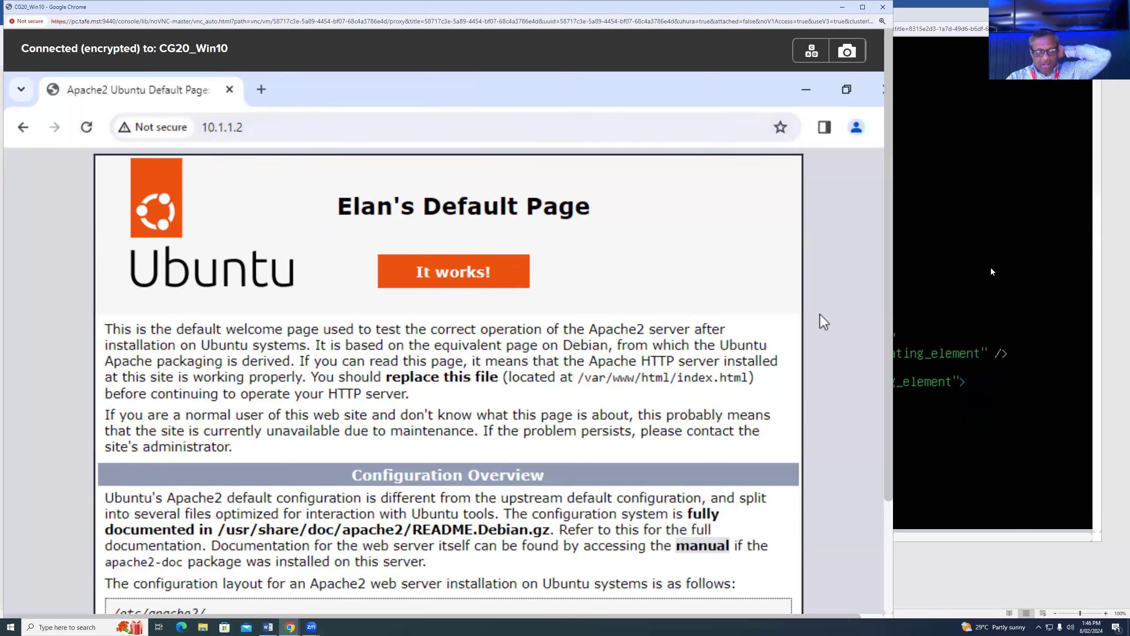
{"action": "left_click", "coordinate": [974, 275]}
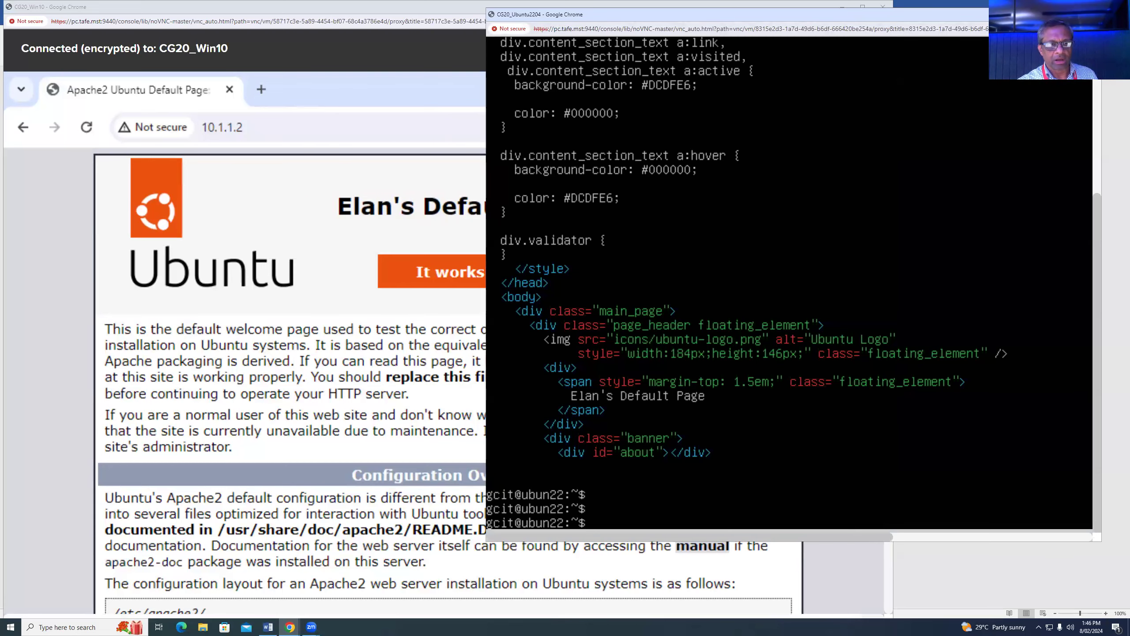
{"action": "left_click", "coordinate": [1050, 14]}
- Minimize the Win10 console and begin a VM from the Template (Kali 2019) catalog item
{"action": "left_click", "coordinate": [841, 8]}
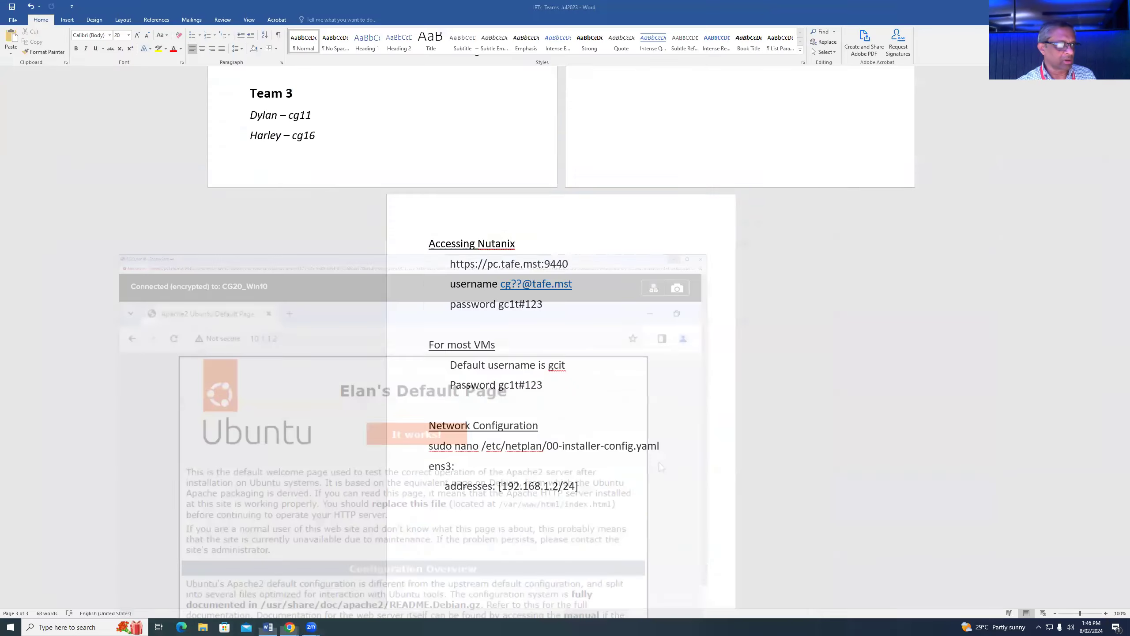
{"action": "mouse_move", "coordinate": [288, 626]}
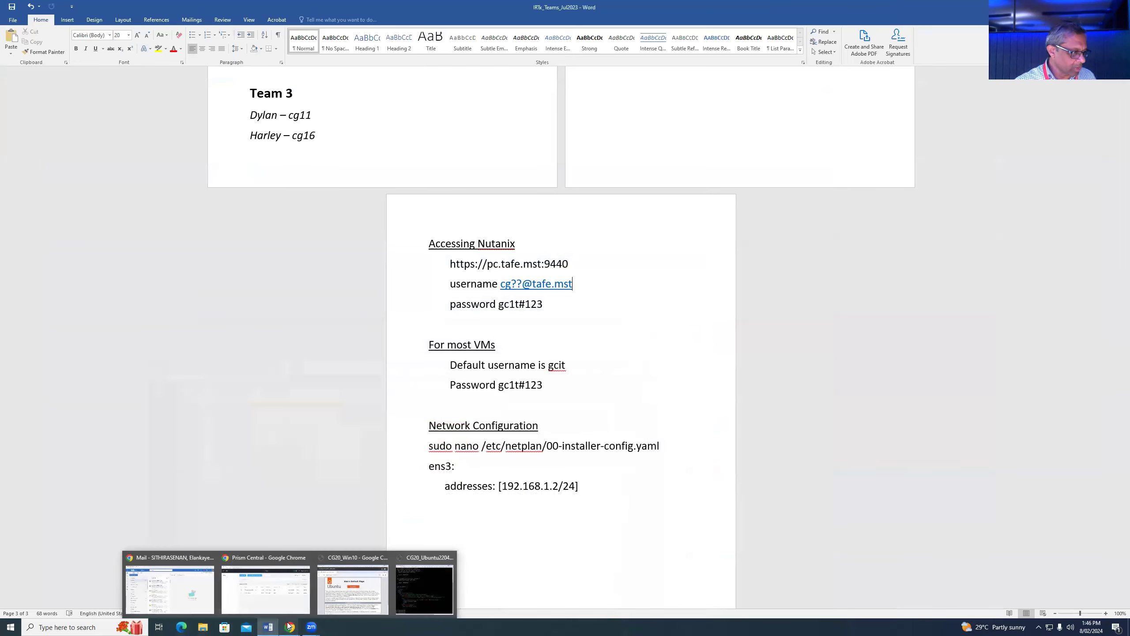
{"action": "left_click", "coordinate": [266, 589]}
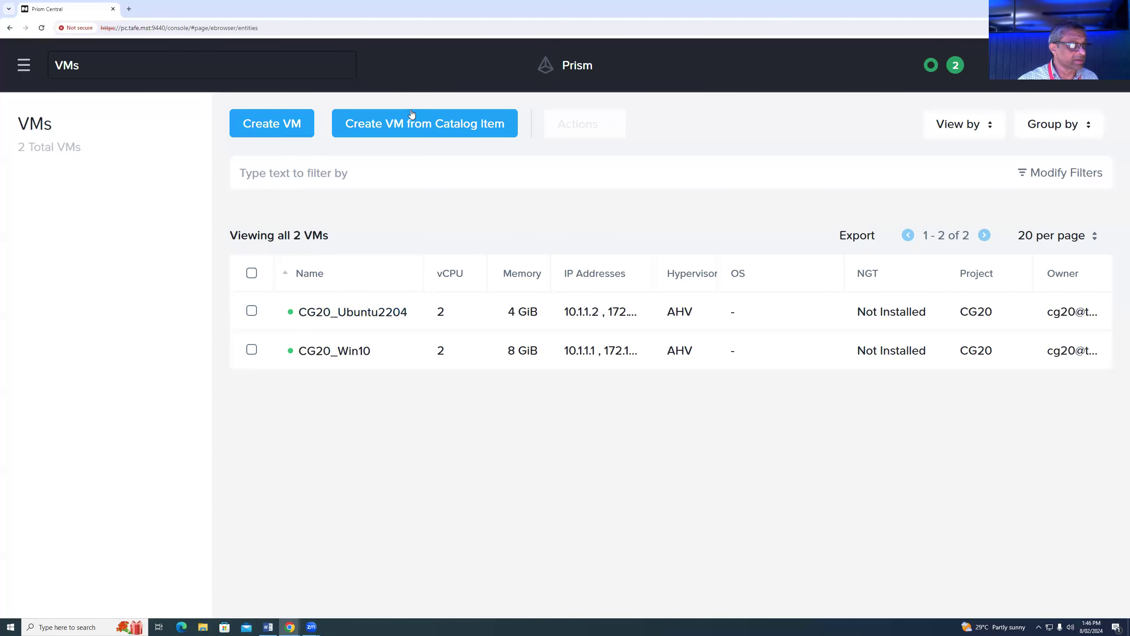
{"action": "left_click", "coordinate": [448, 127]}
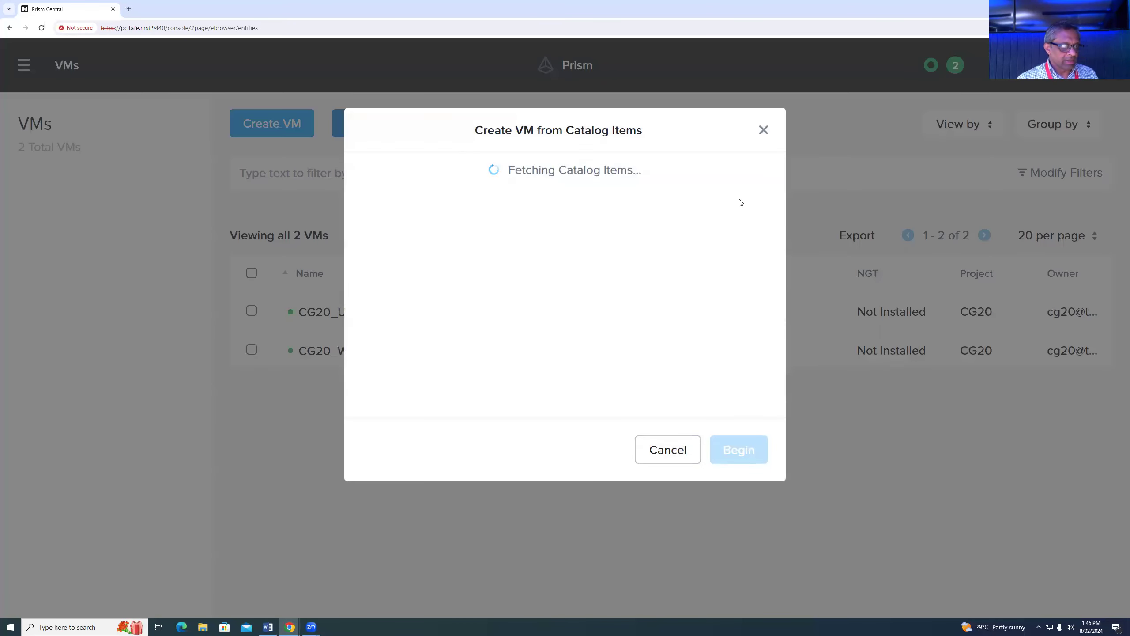
{"action": "left_click", "coordinate": [511, 257]}
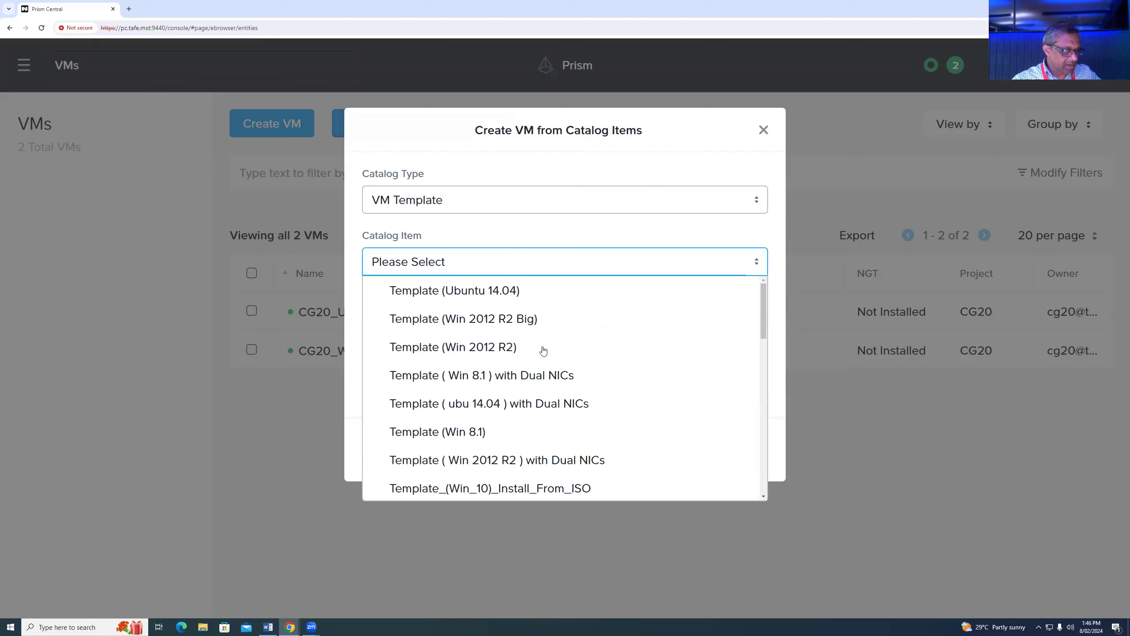
{"action": "scroll", "coordinate": [622, 416], "scroll_direction": "down", "scroll_amount": 4}
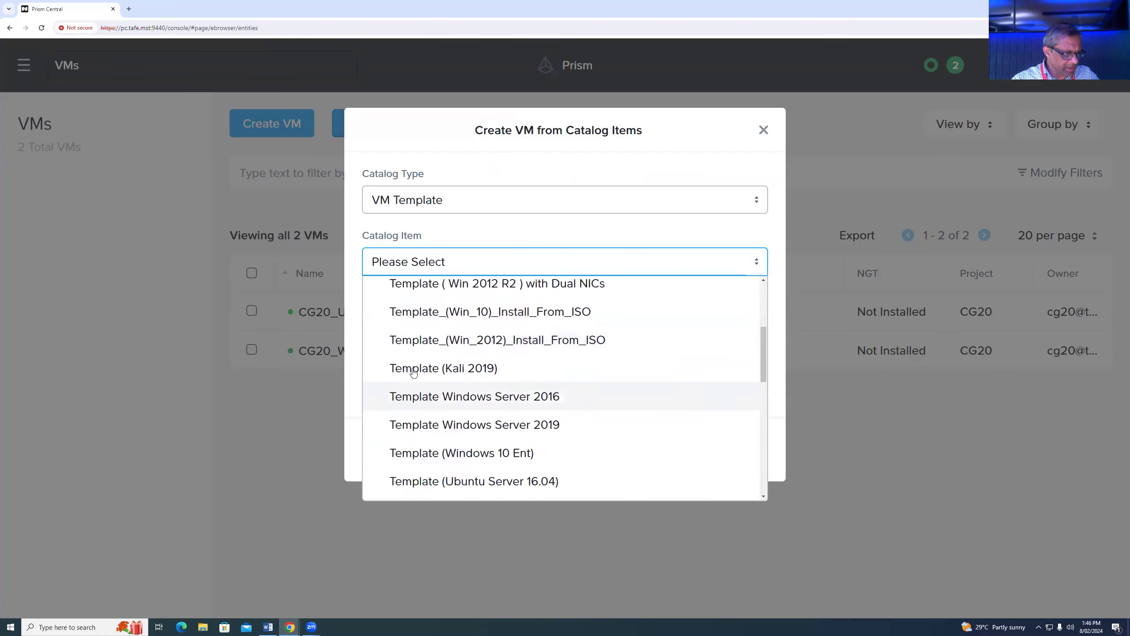
{"action": "left_click", "coordinate": [530, 368]}
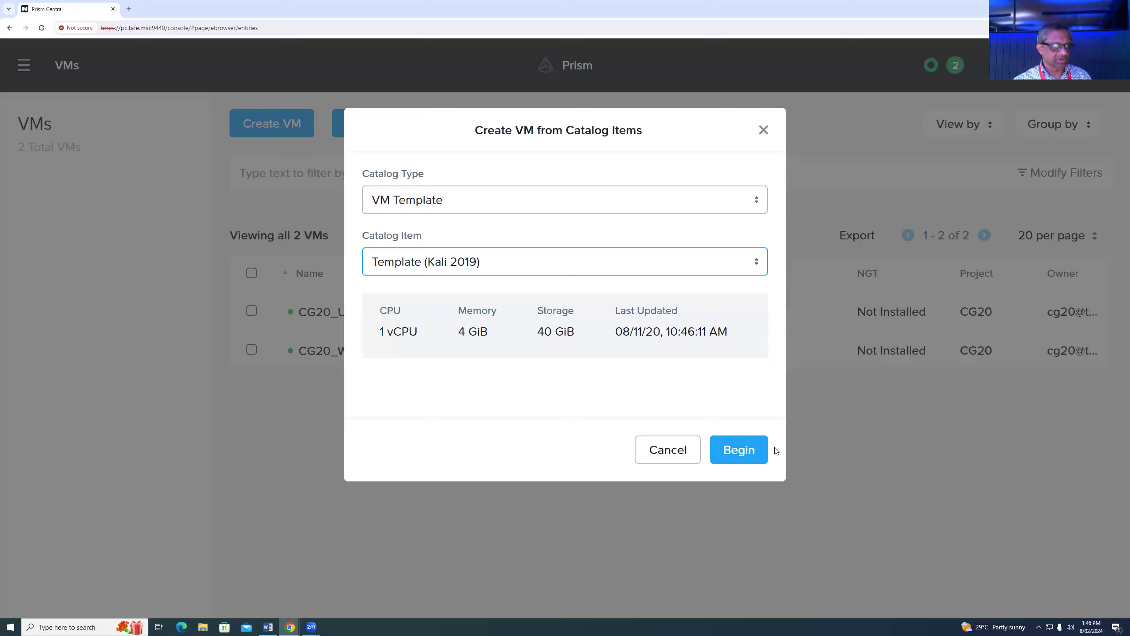
{"action": "left_click", "coordinate": [732, 450]}
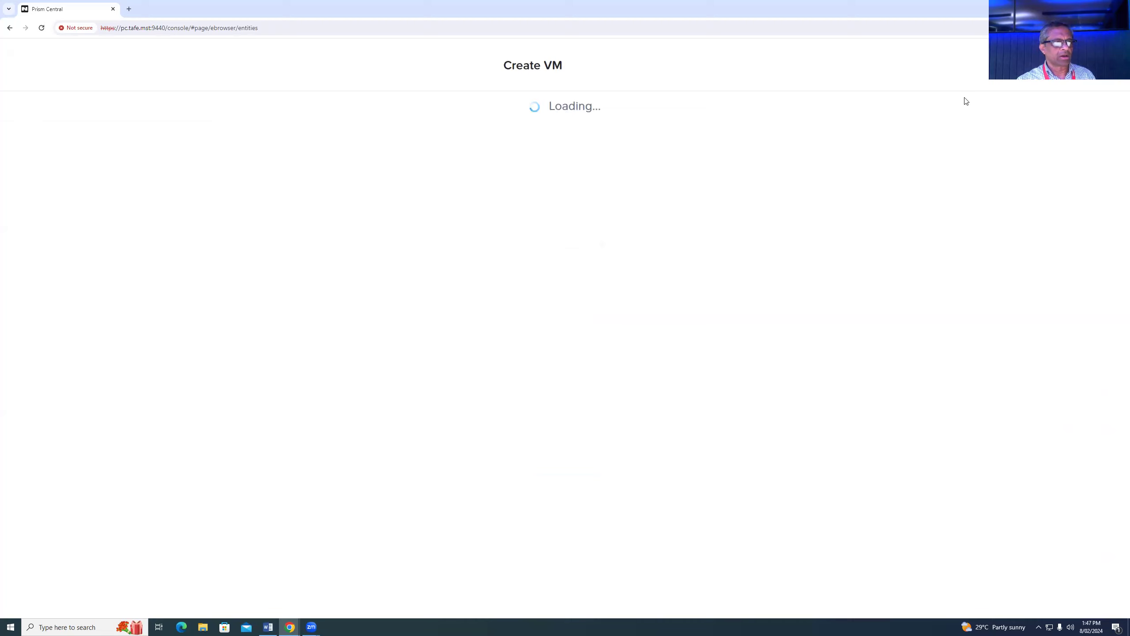
- Name the VM CG20_Kali2019, attach it to subnet br1_420, and create it
{"action": "left_click", "coordinate": [386, 185]}
{"action": "type", "text": "CG20_Kali2019"}
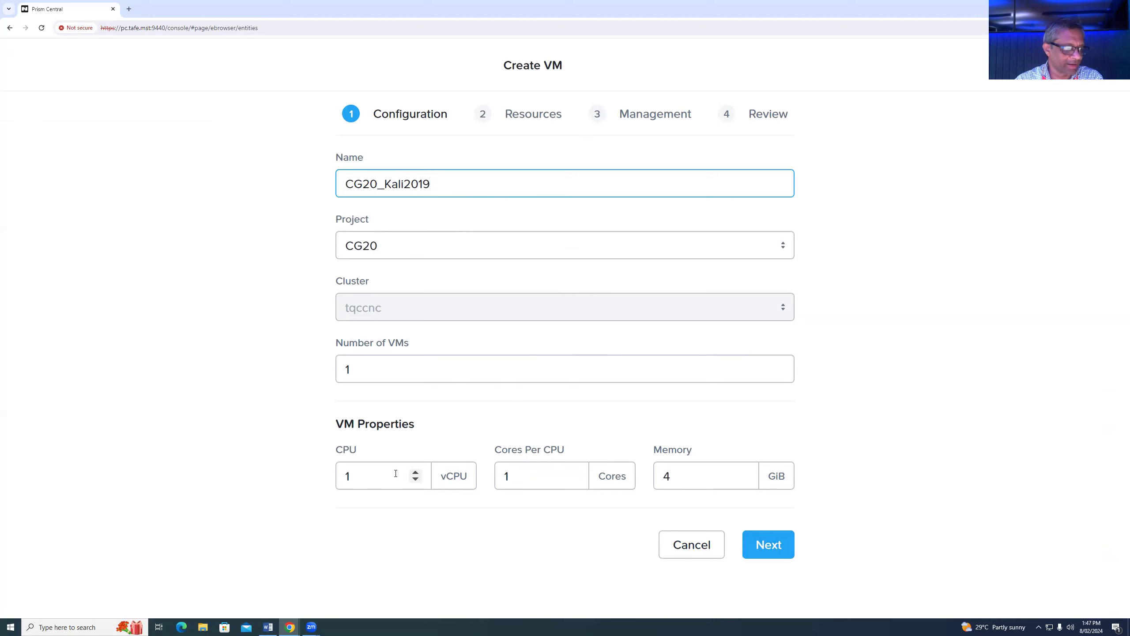
{"action": "left_click", "coordinate": [769, 549]}
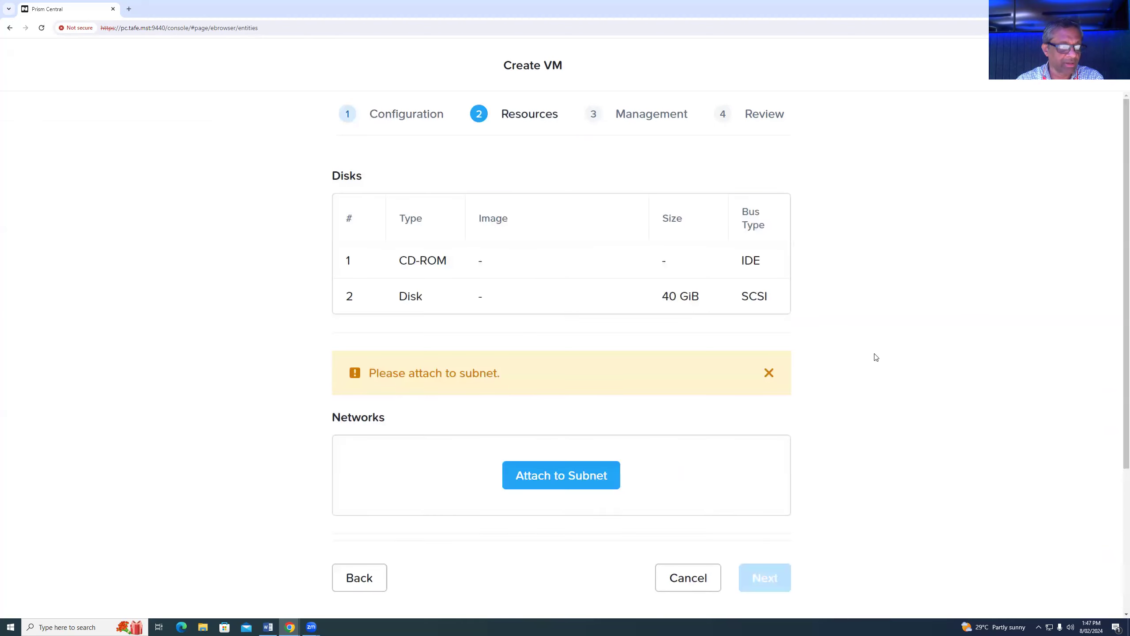
{"action": "left_click", "coordinate": [545, 477]}
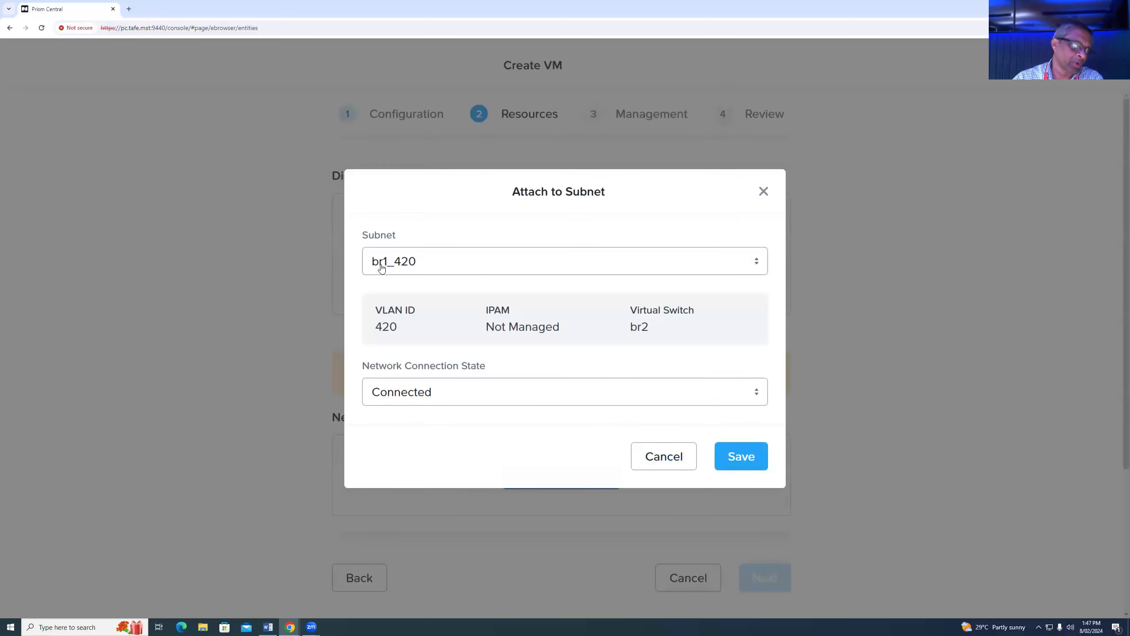
{"action": "left_click", "coordinate": [746, 459]}
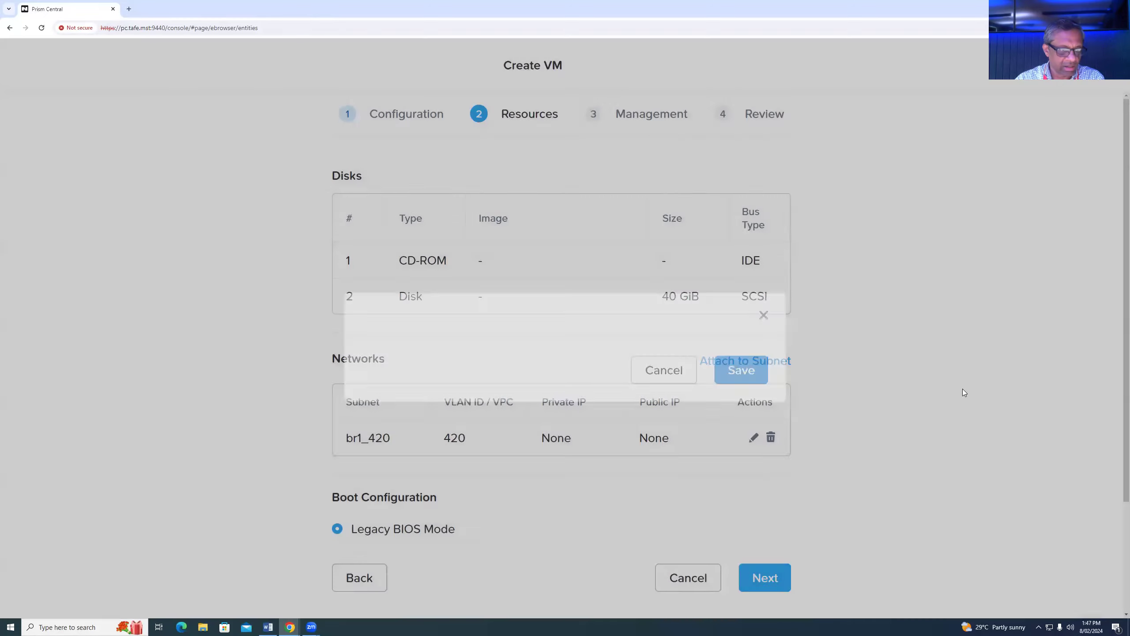
{"action": "left_click", "coordinate": [767, 578]}
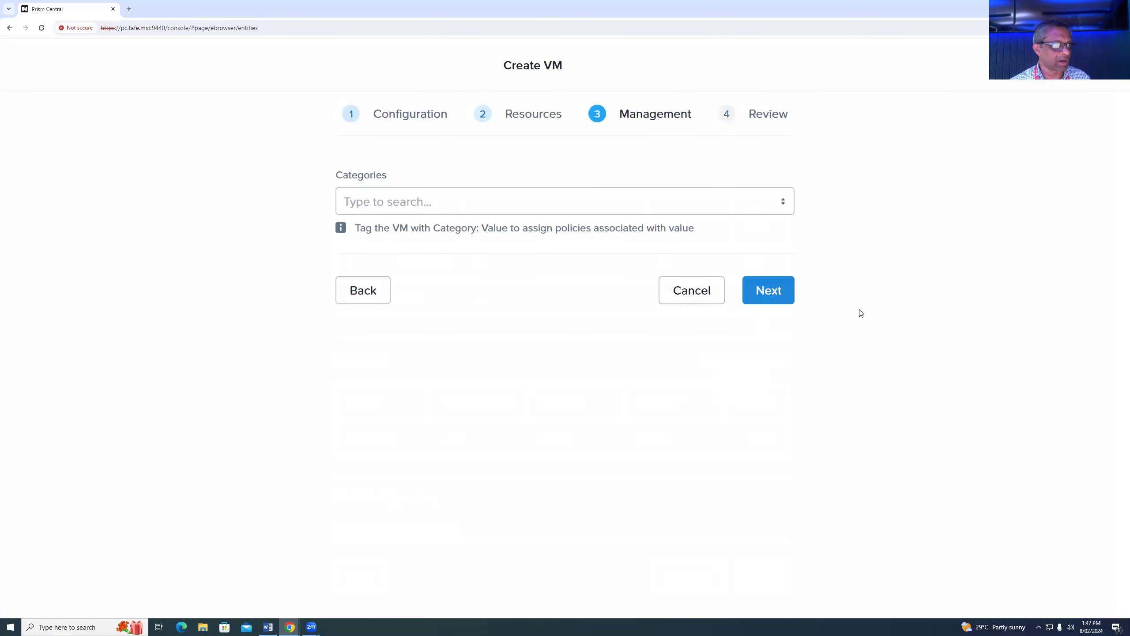
{"action": "left_click", "coordinate": [774, 292]}
{"action": "scroll", "coordinate": [830, 594], "scroll_direction": "down", "scroll_amount": 5}
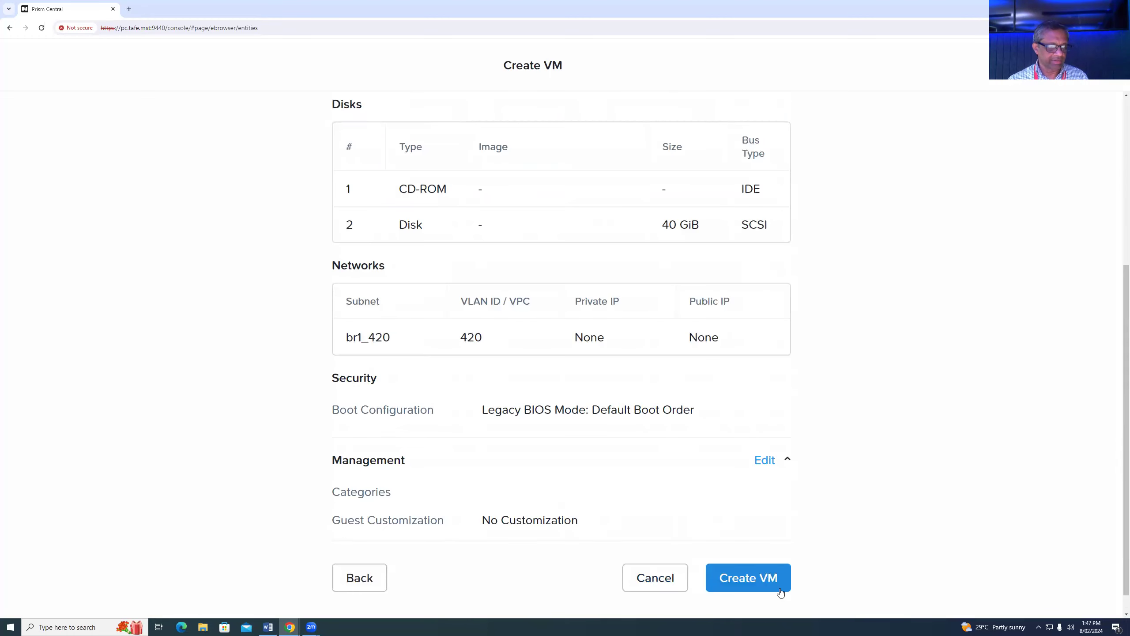
{"action": "left_click", "coordinate": [751, 576]}
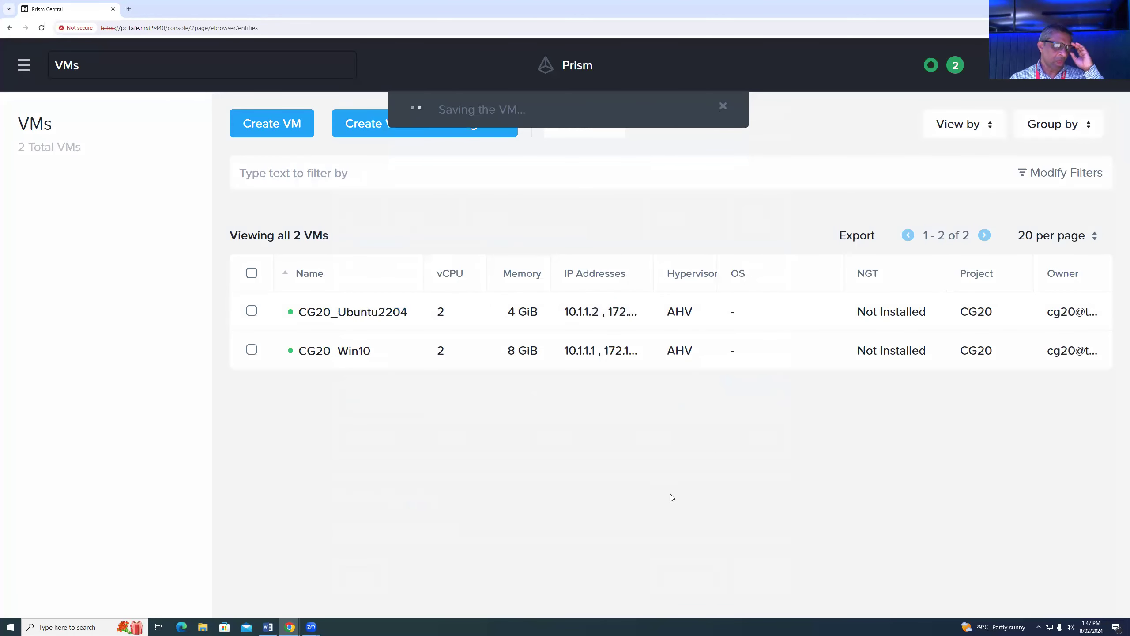
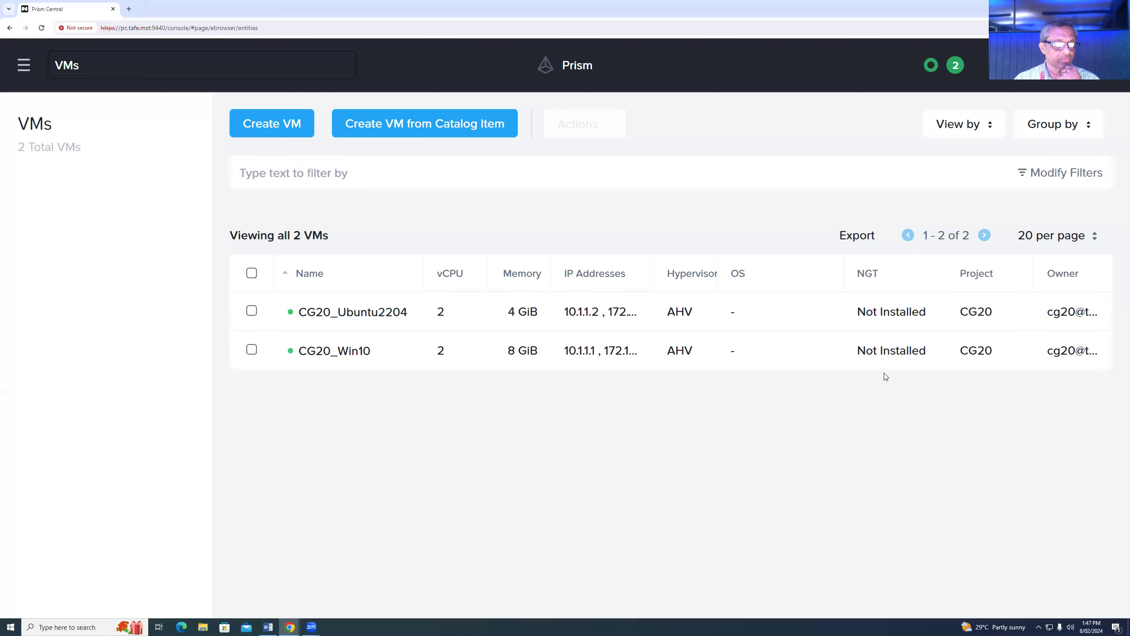
- Review recent tasks, then select CG20_Kali2019 and power it on from Actions
{"action": "left_click", "coordinate": [955, 65]}
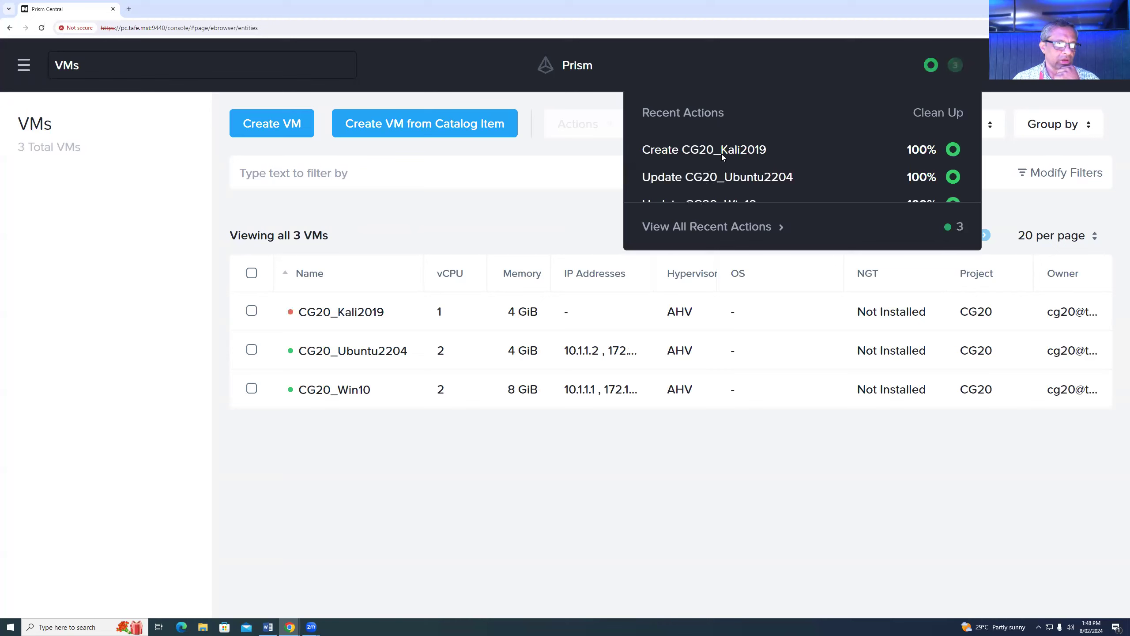
{"action": "left_click", "coordinate": [338, 516]}
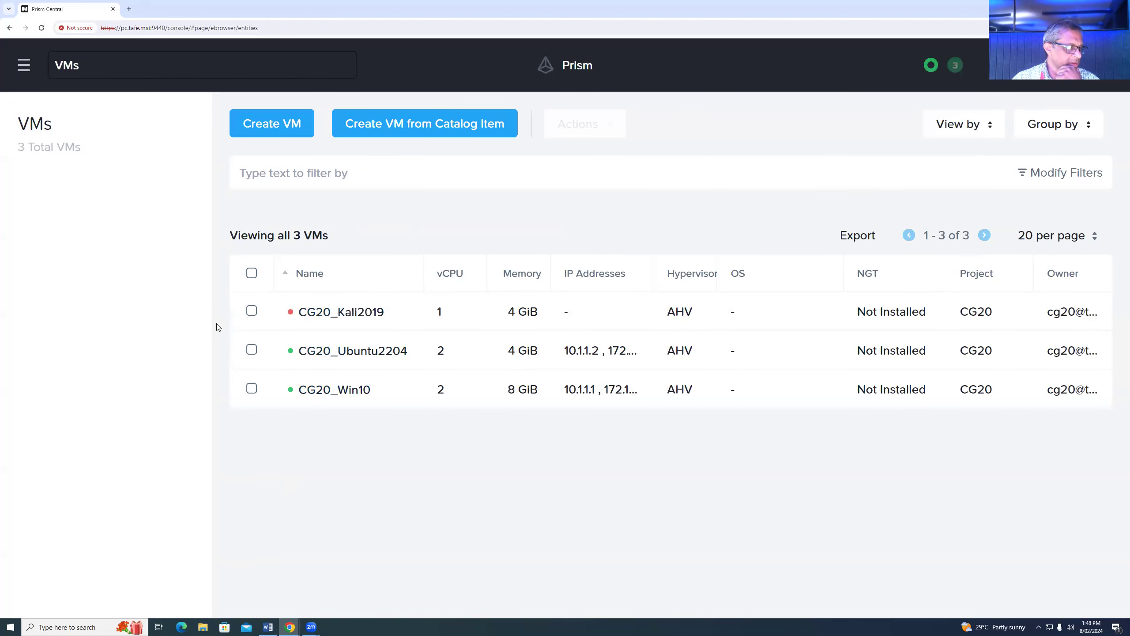
{"action": "left_click", "coordinate": [251, 310]}
{"action": "left_click", "coordinate": [613, 123]}
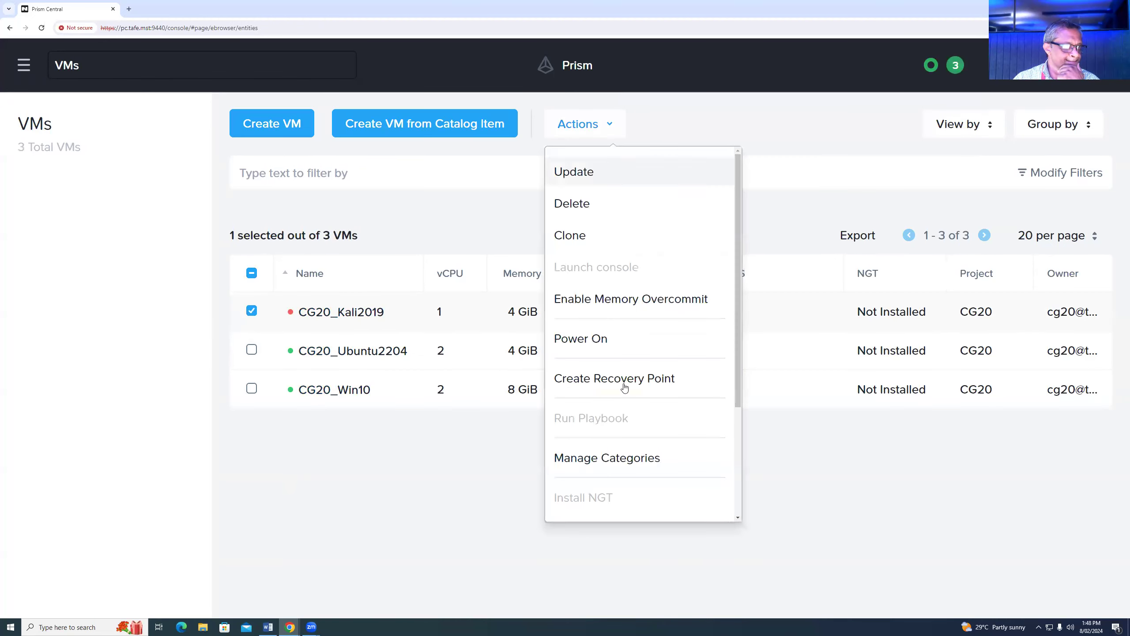
{"action": "left_click", "coordinate": [591, 334]}
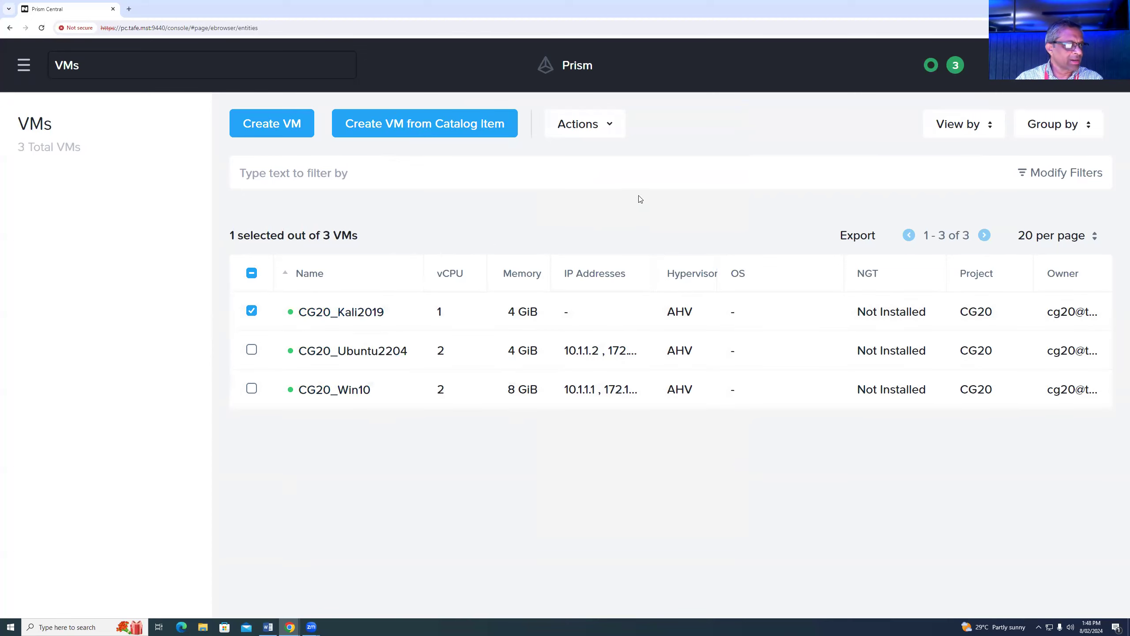
{"action": "left_click", "coordinate": [610, 127]}
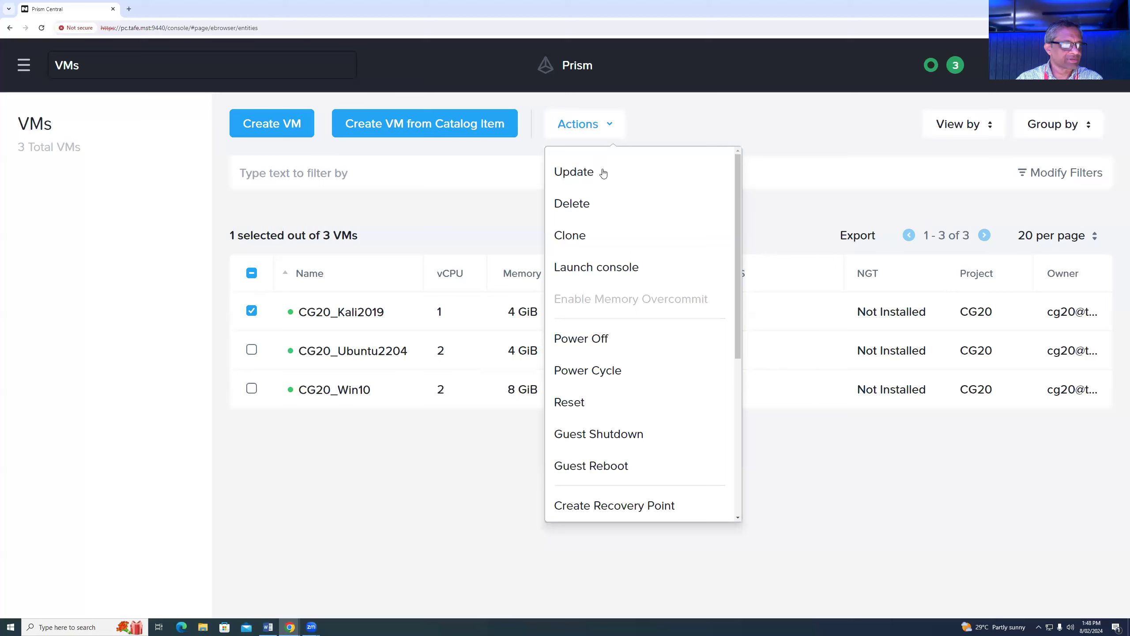
- Launch the CG20_Kali2019 console and attempt to sign in as user gcit
{"action": "left_click", "coordinate": [602, 269]}
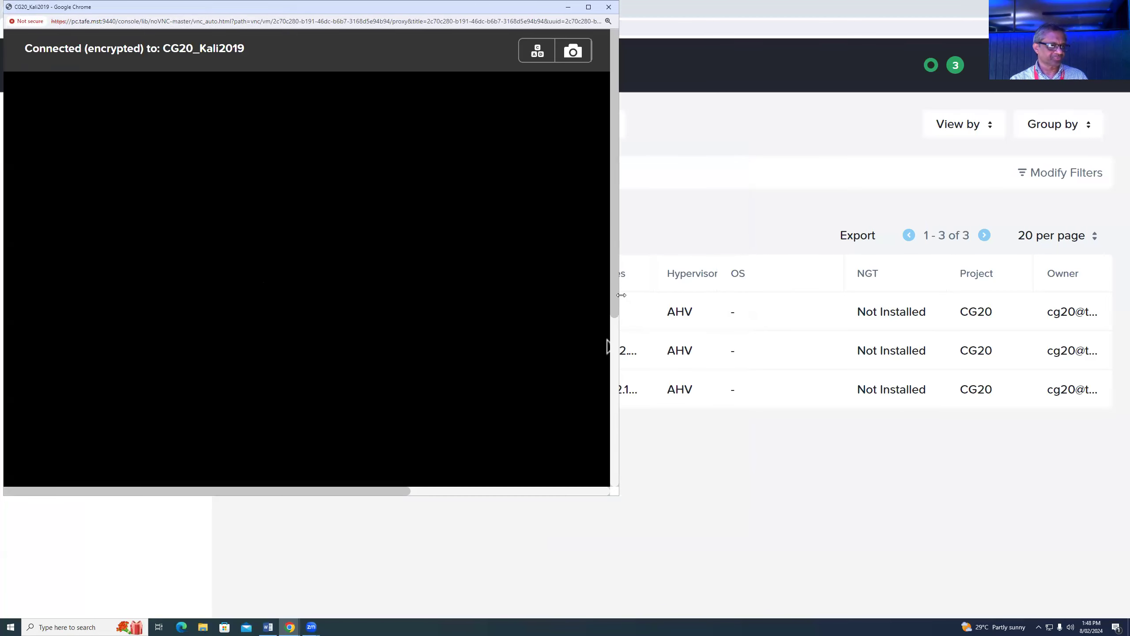
{"action": "left_click_drag", "start_coordinate": [399, 490], "coordinate": [607, 498]}
{"action": "left_click_drag", "start_coordinate": [615, 410], "coordinate": [621, 253]}
{"action": "left_click_drag", "start_coordinate": [336, 489], "coordinate": [208, 470]}
{"action": "scroll", "coordinate": [557, 318], "scroll_direction": "down", "scroll_amount": 3}
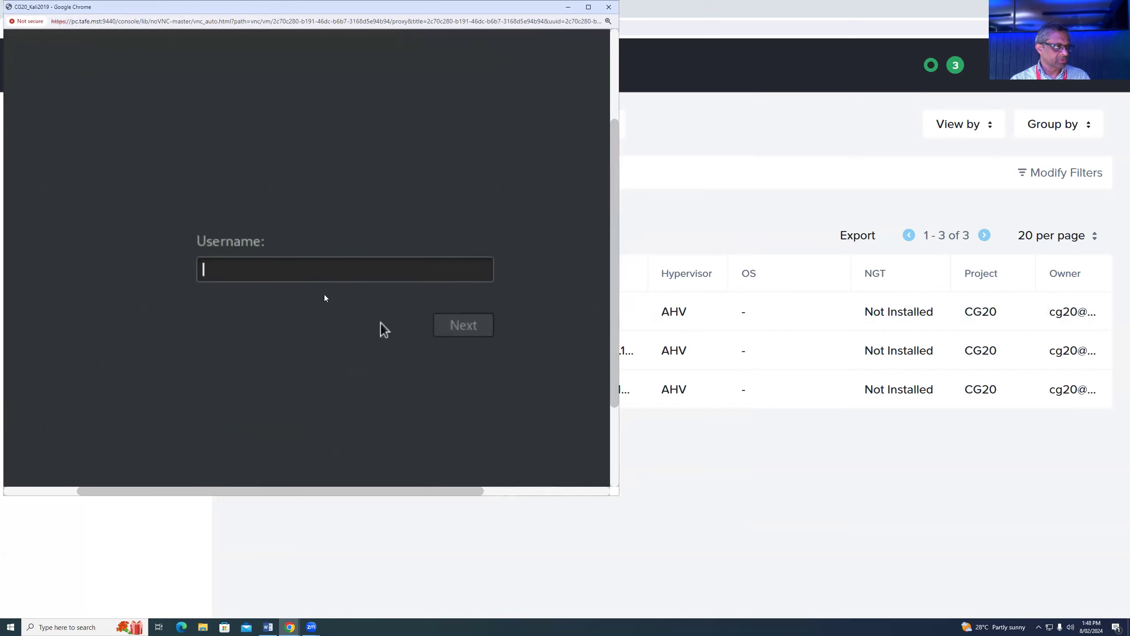
{"action": "type", "text": "gcit"}
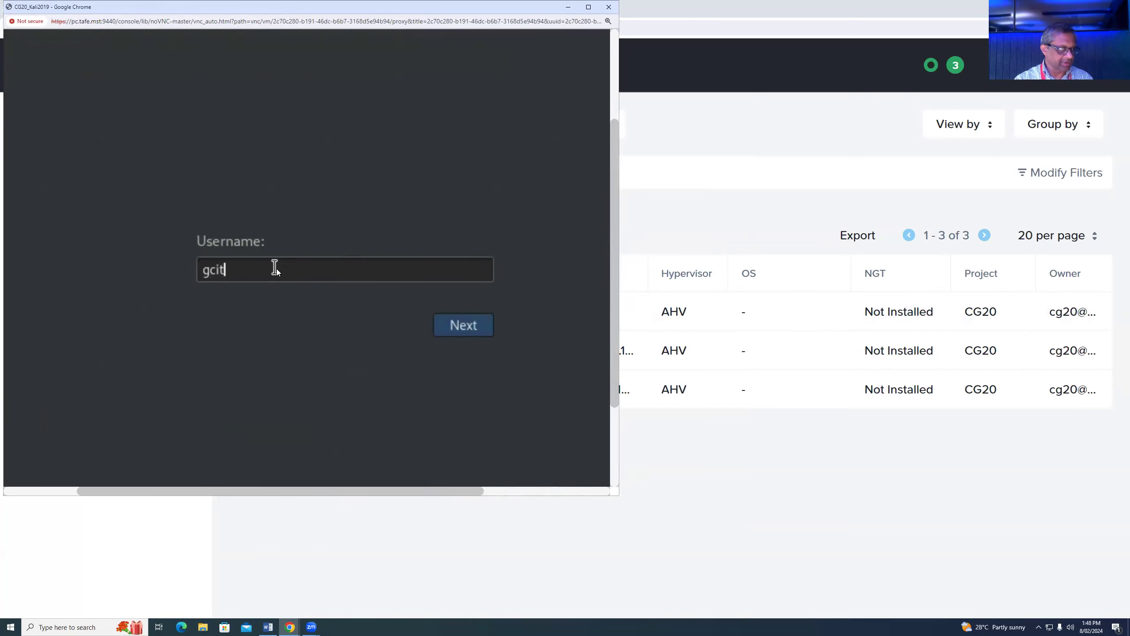
{"action": "key", "text": "Return"}
{"action": "type", "text": "********"}
{"action": "key", "text": "Return"}
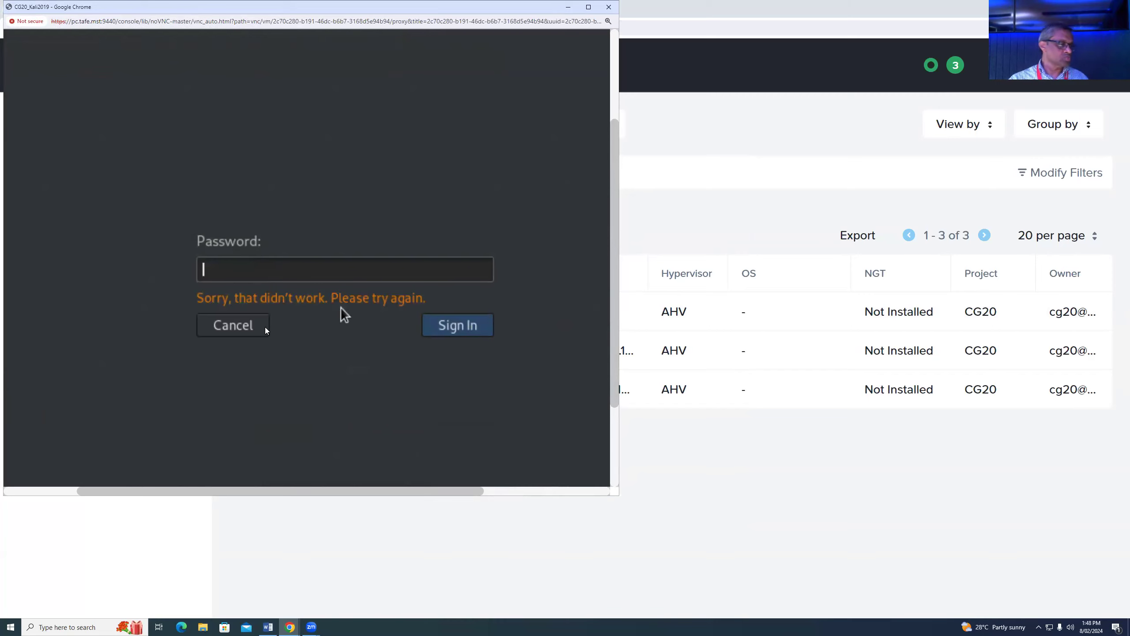
- Abandon the failed login and sign in as root with its password
{"action": "left_click", "coordinate": [251, 324]}
{"action": "type", "text": "root"}
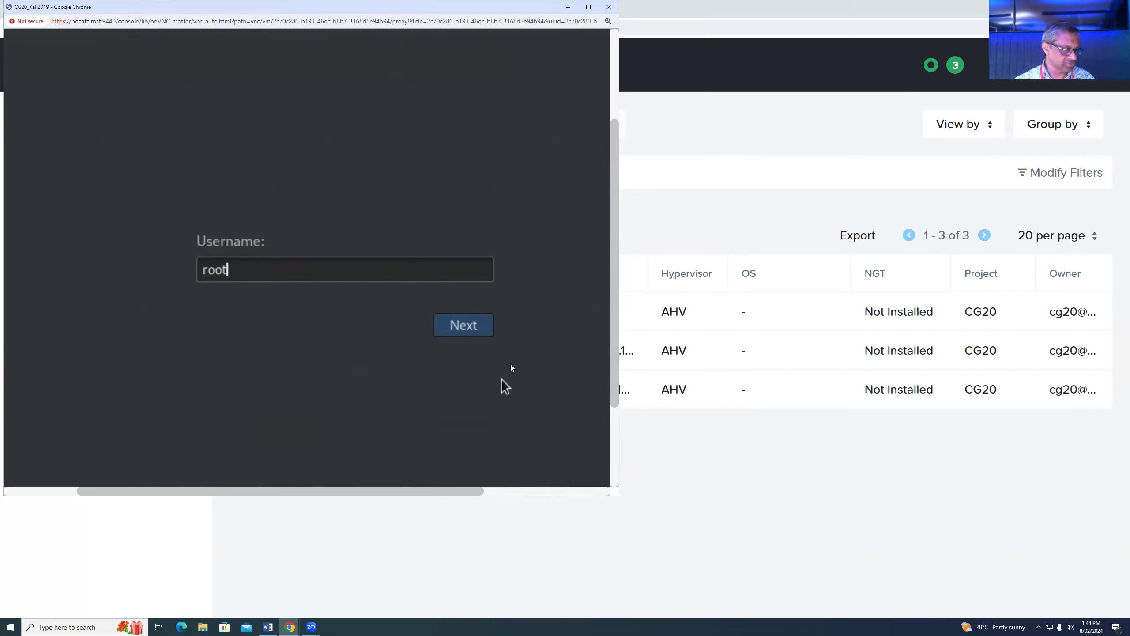
{"action": "left_click", "coordinate": [465, 325]}
{"action": "type", "text": "•••••"}
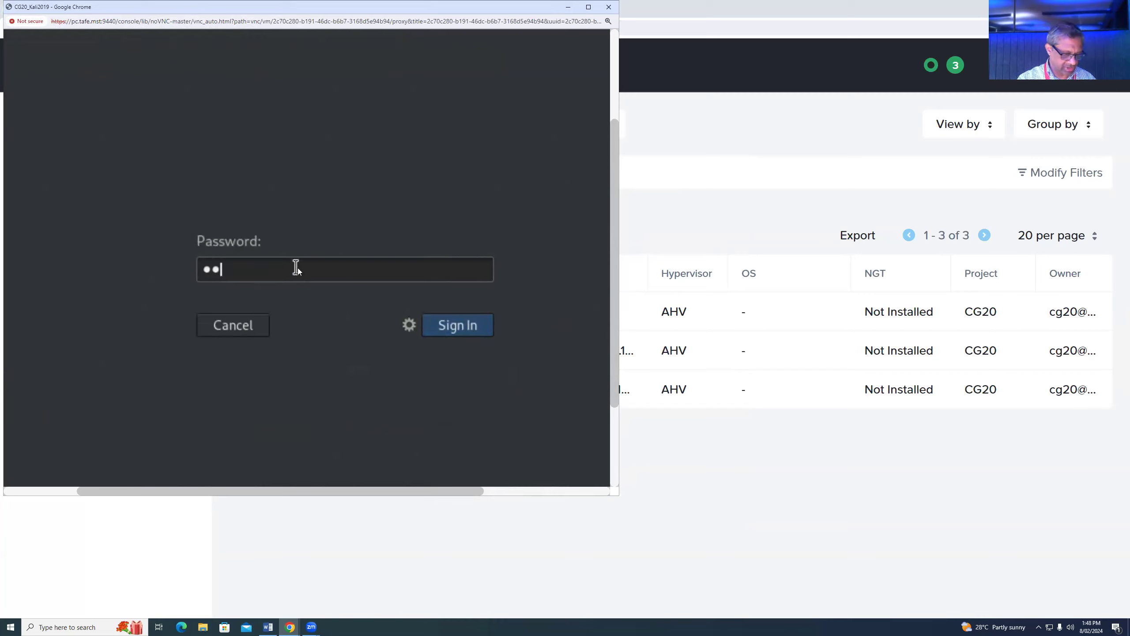
{"action": "type", "text": "•••"}
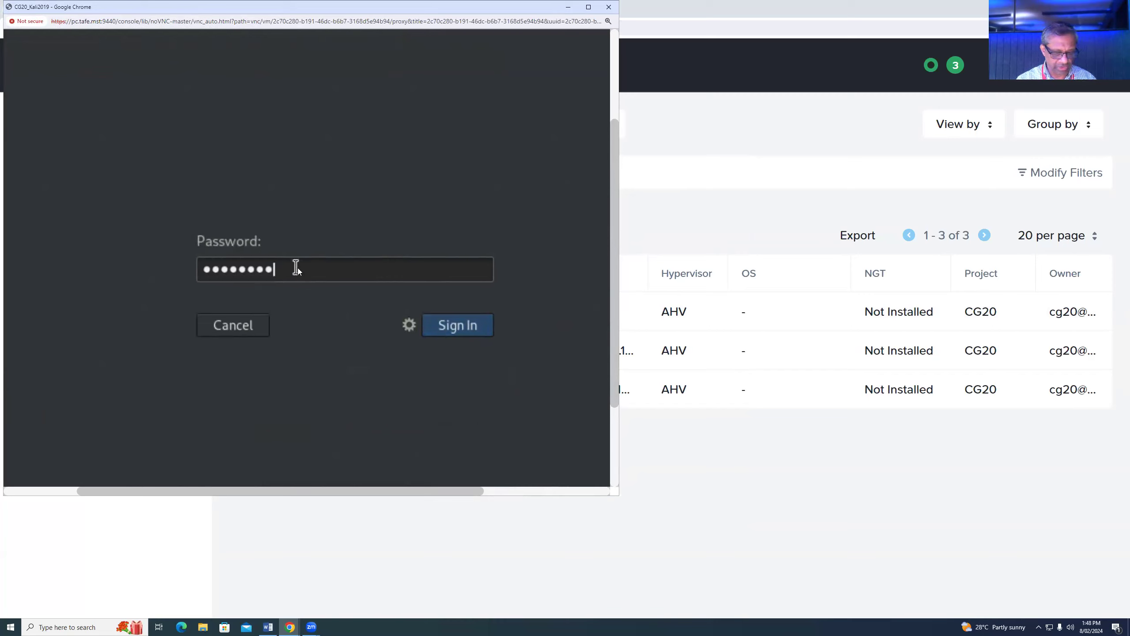
{"action": "key", "text": "Return"}
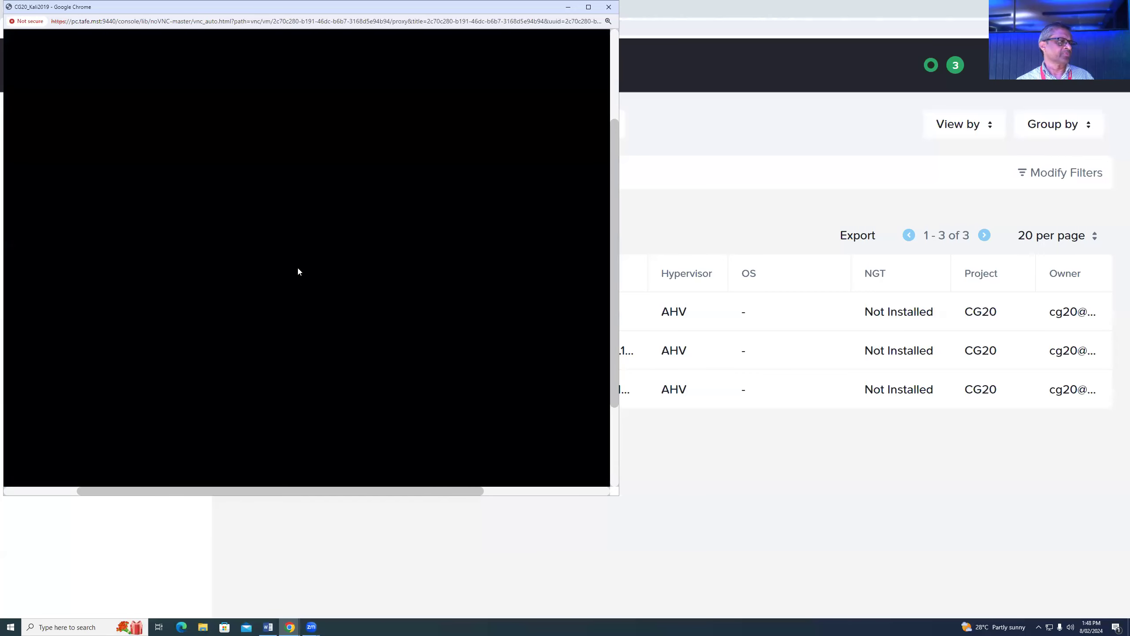
- Add an underlined 'For Kali' note: 'use root as username with same password'
{"action": "left_click", "coordinate": [268, 627]}
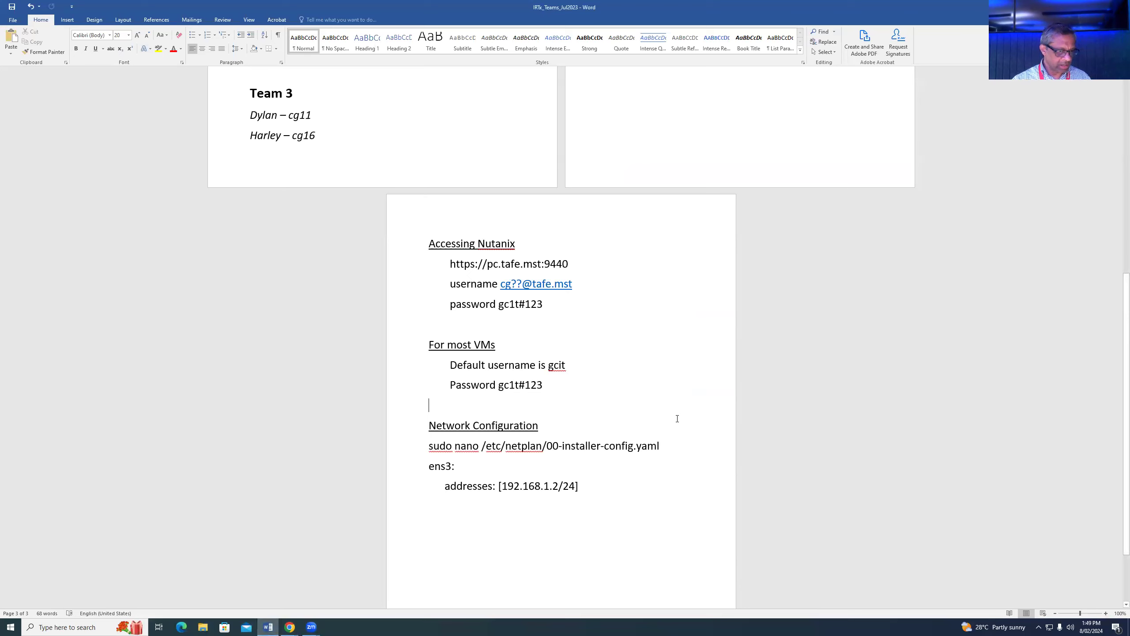
{"action": "key", "text": "Return"}
{"action": "key", "text": "Return"}
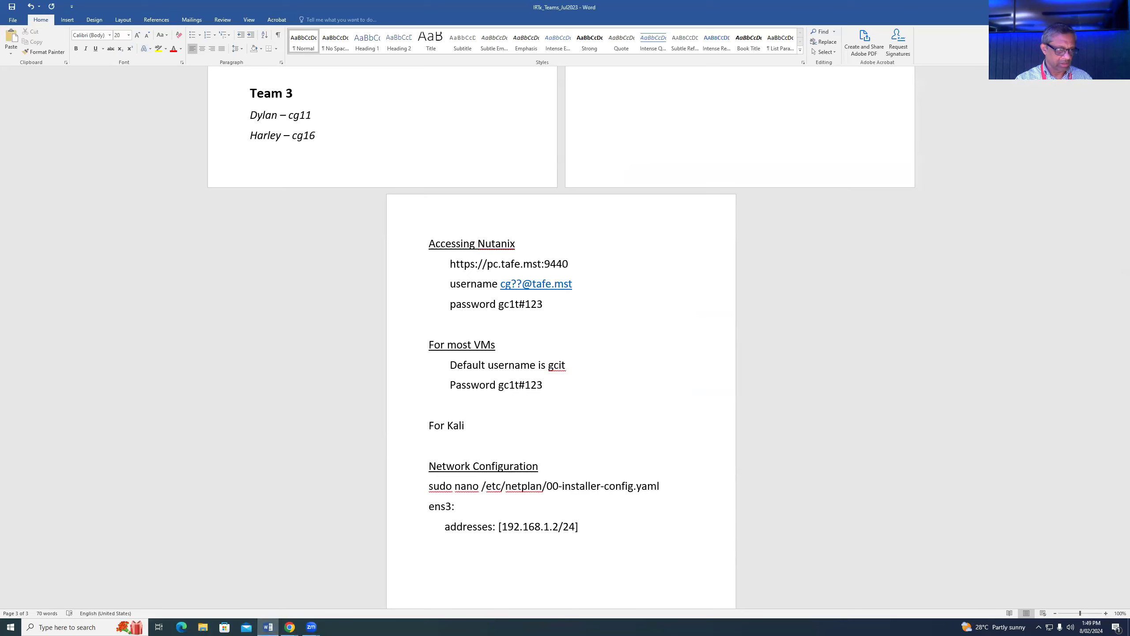
{"action": "key", "text": "Return"}
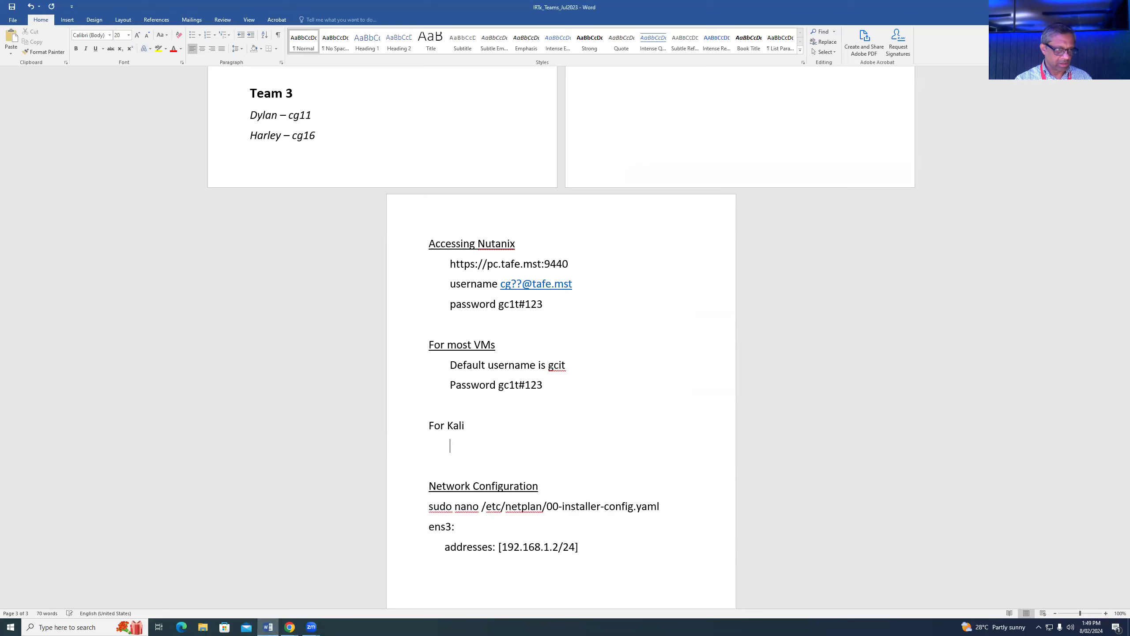
{"action": "key", "text": "BackSpace"}
{"action": "key", "text": "BackSpace"}
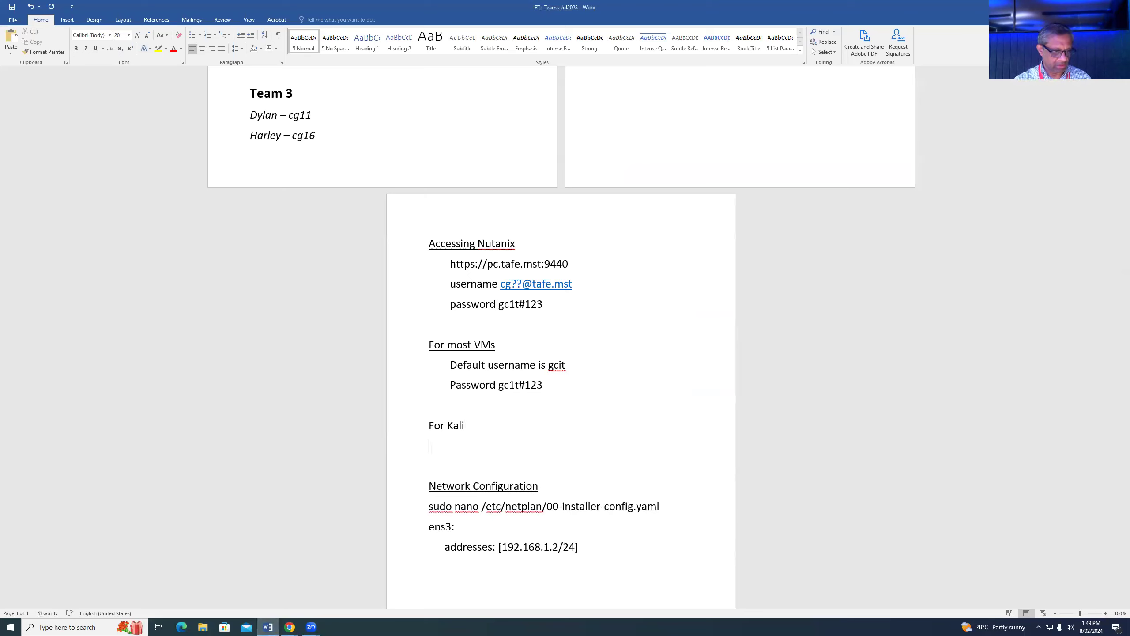
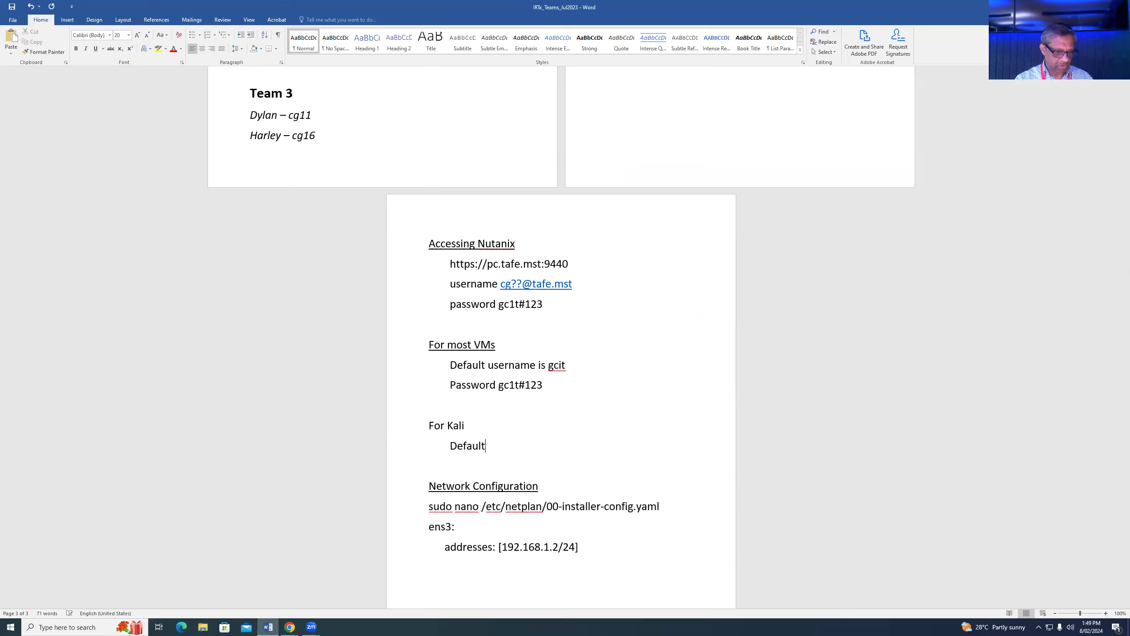
{"action": "key", "text": "BackSpace"}
{"action": "key", "text": "BackSpace"}
{"action": "key", "text": "BackSpace"}
{"action": "key", "text": "BackSpace"}
{"action": "key", "text": "BackSpace"}
{"action": "key", "text": "BackSpace"}
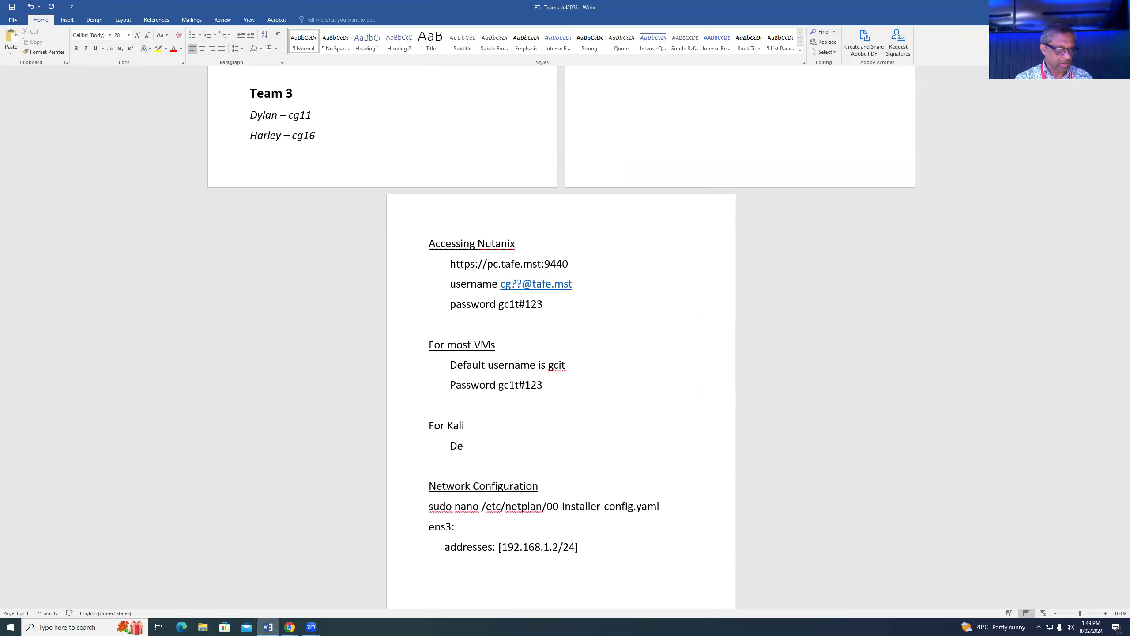
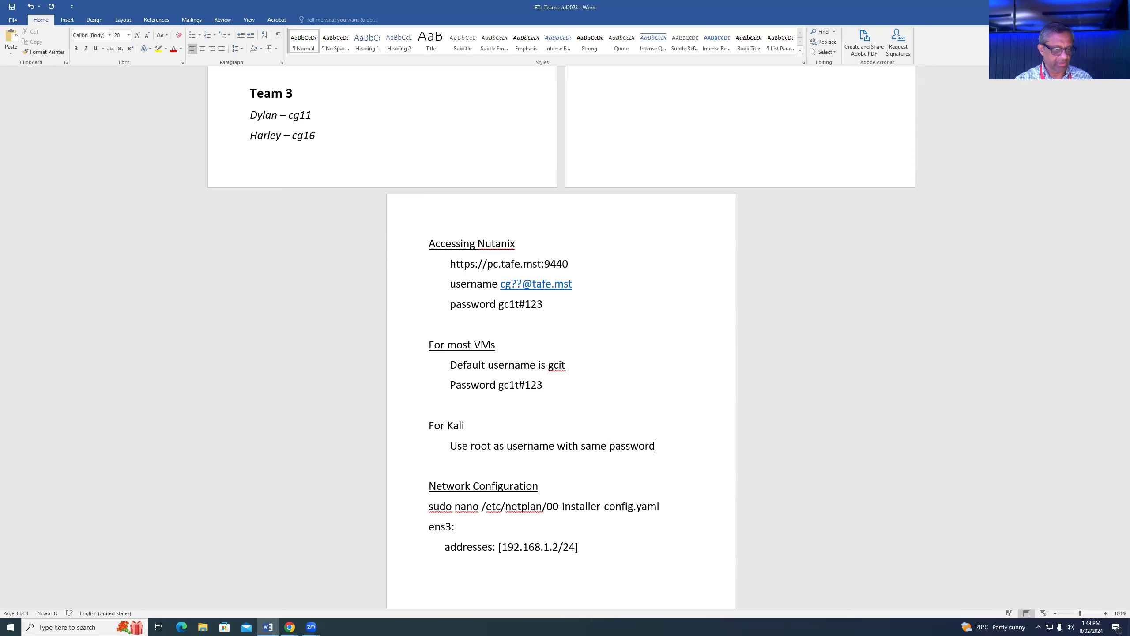
{"action": "left_click_drag", "start_coordinate": [473, 424], "coordinate": [428, 425]}
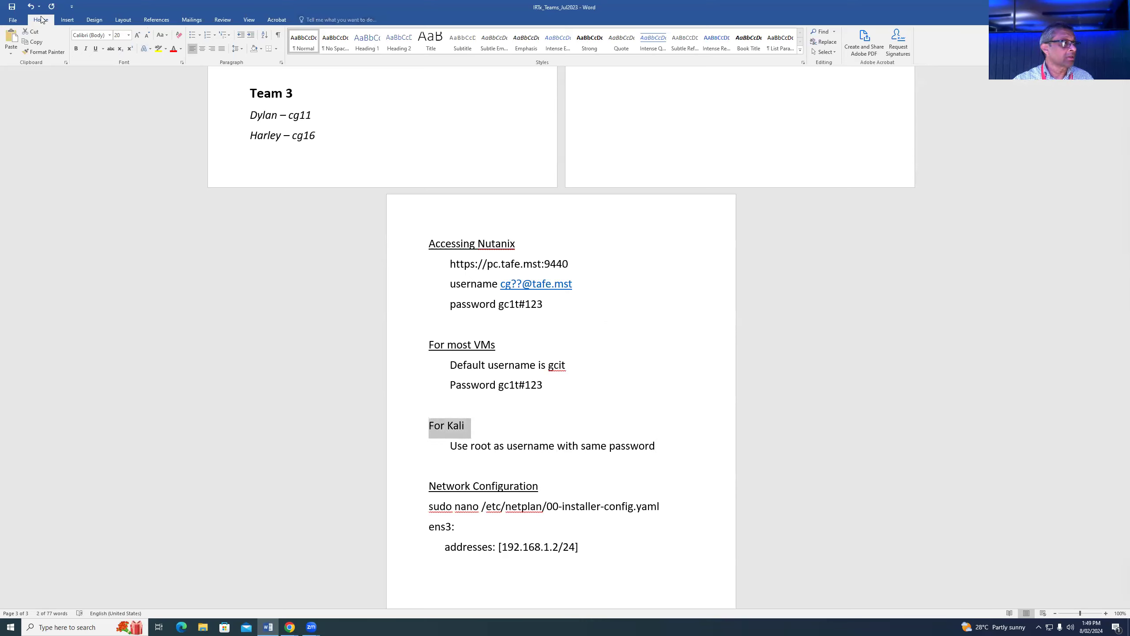
{"action": "left_click", "coordinate": [96, 48]}
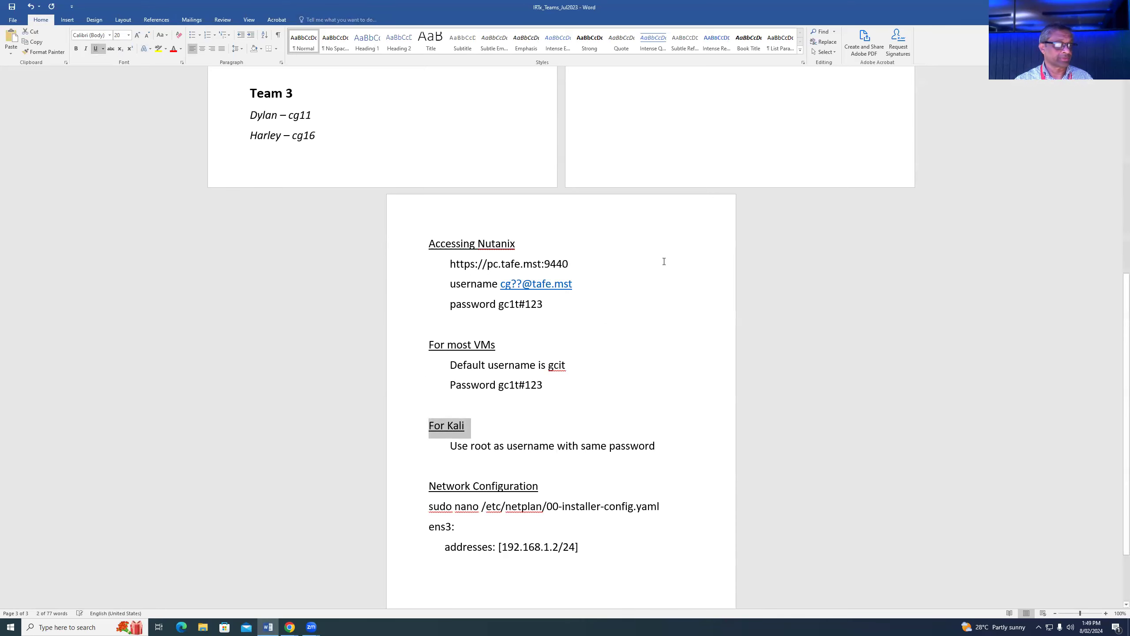
- Return to the Kali console and open the wired connection's settings
{"action": "left_click", "coordinate": [1078, 7]}
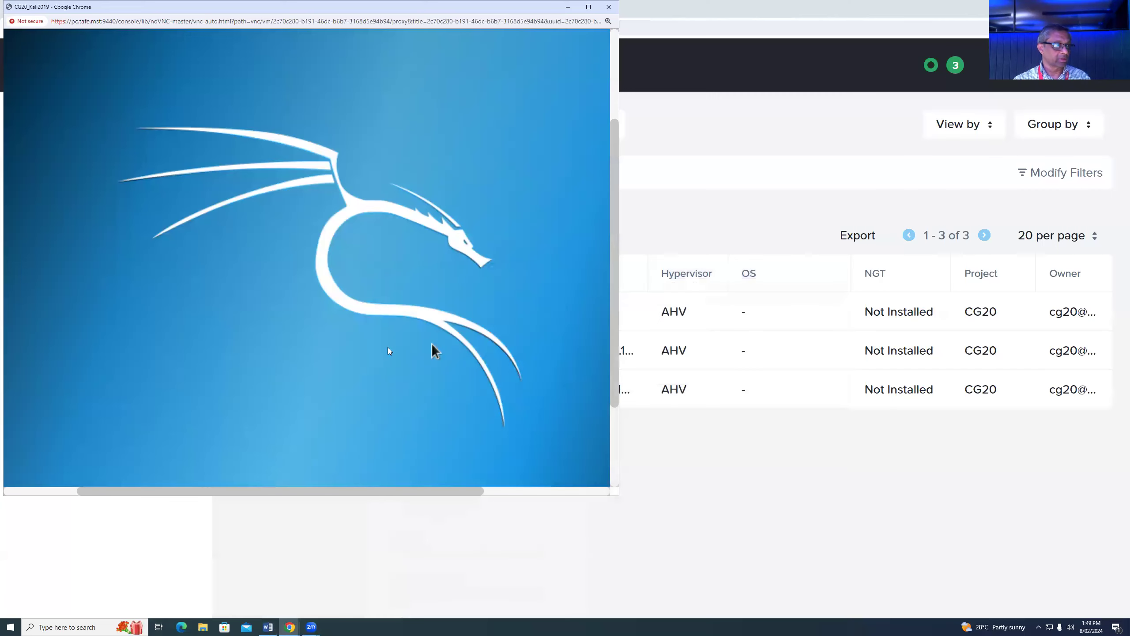
{"action": "left_click_drag", "start_coordinate": [615, 266], "coordinate": [627, 369]}
{"action": "left_click_drag", "start_coordinate": [392, 490], "coordinate": [616, 208]}
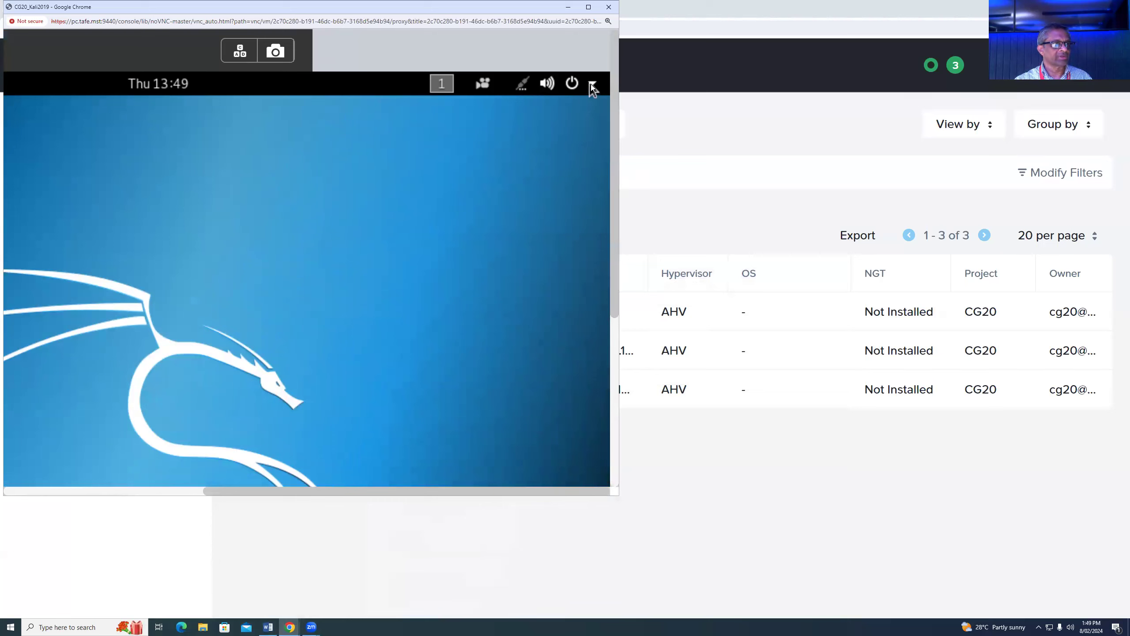
{"action": "left_click", "coordinate": [518, 88]}
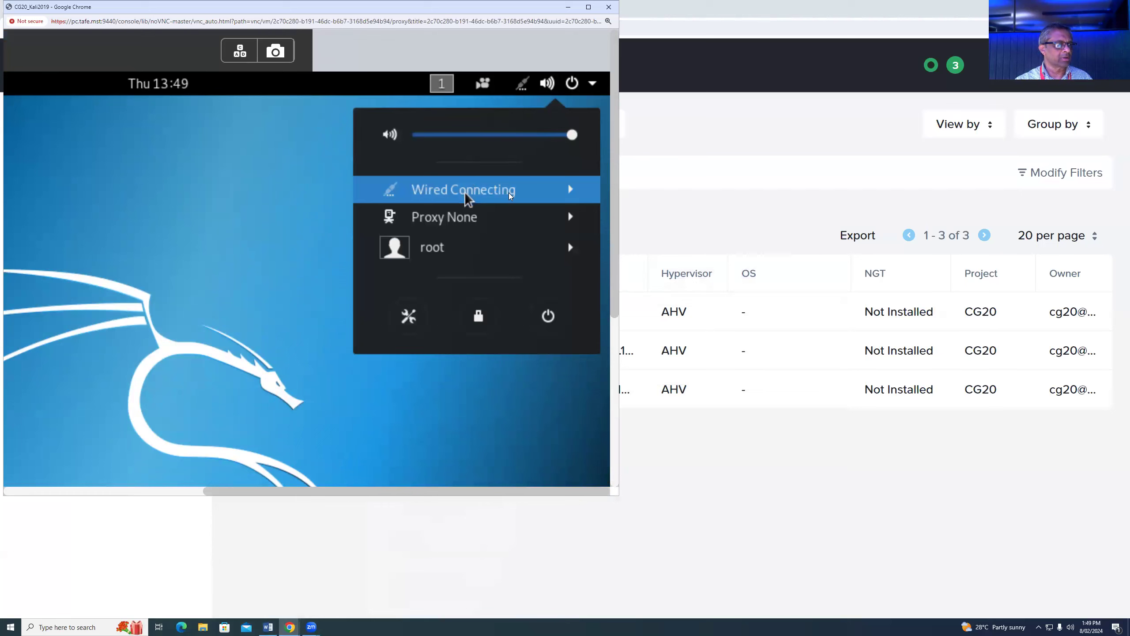
{"action": "left_click", "coordinate": [550, 192]}
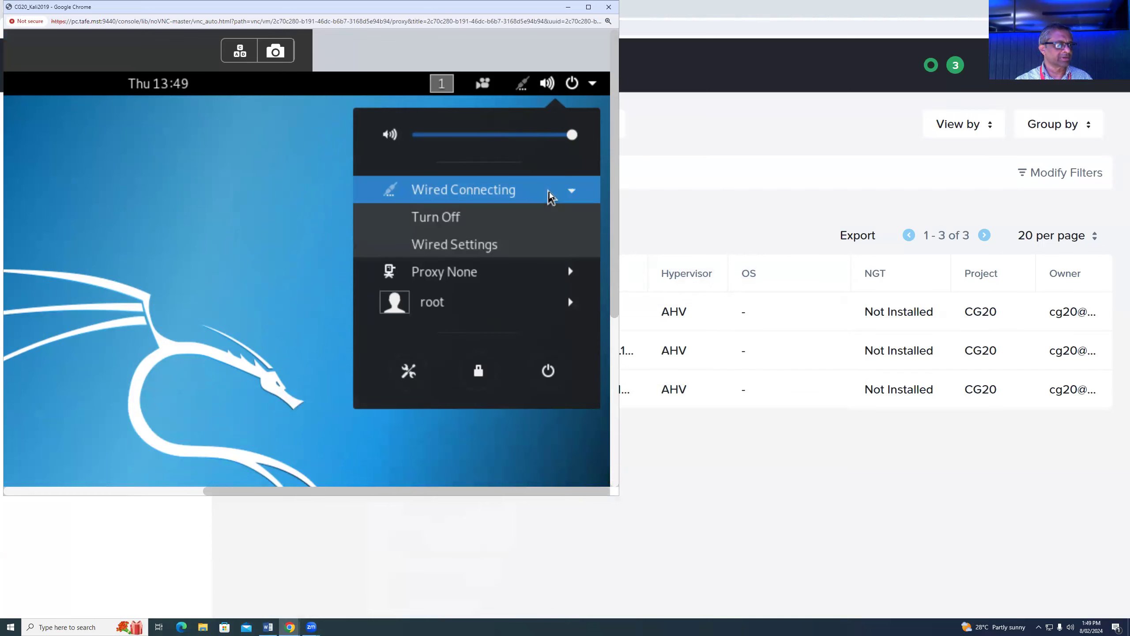
{"action": "left_click", "coordinate": [483, 248]}
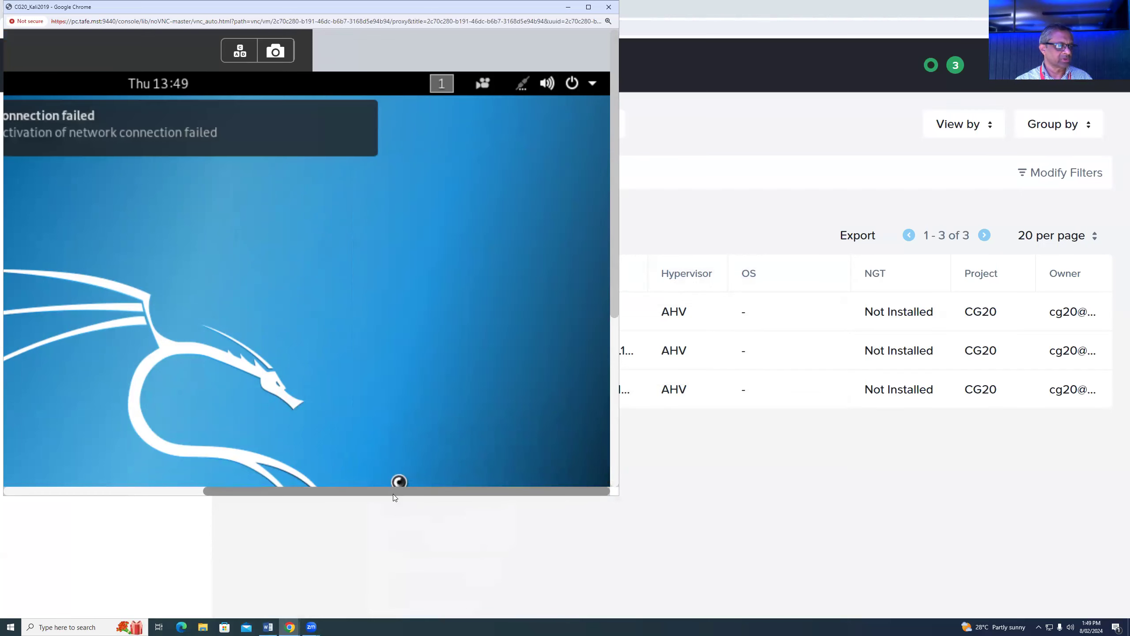
{"action": "left_click_drag", "start_coordinate": [395, 491], "coordinate": [280, 489]}
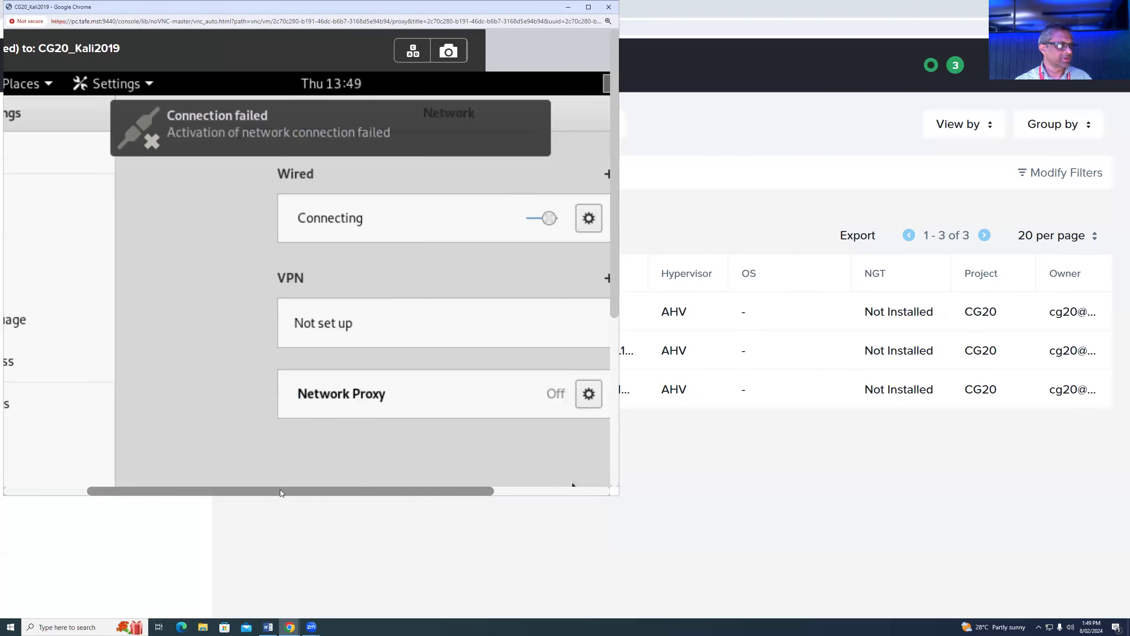
{"action": "left_click_drag", "start_coordinate": [469, 492], "coordinate": [531, 491]}
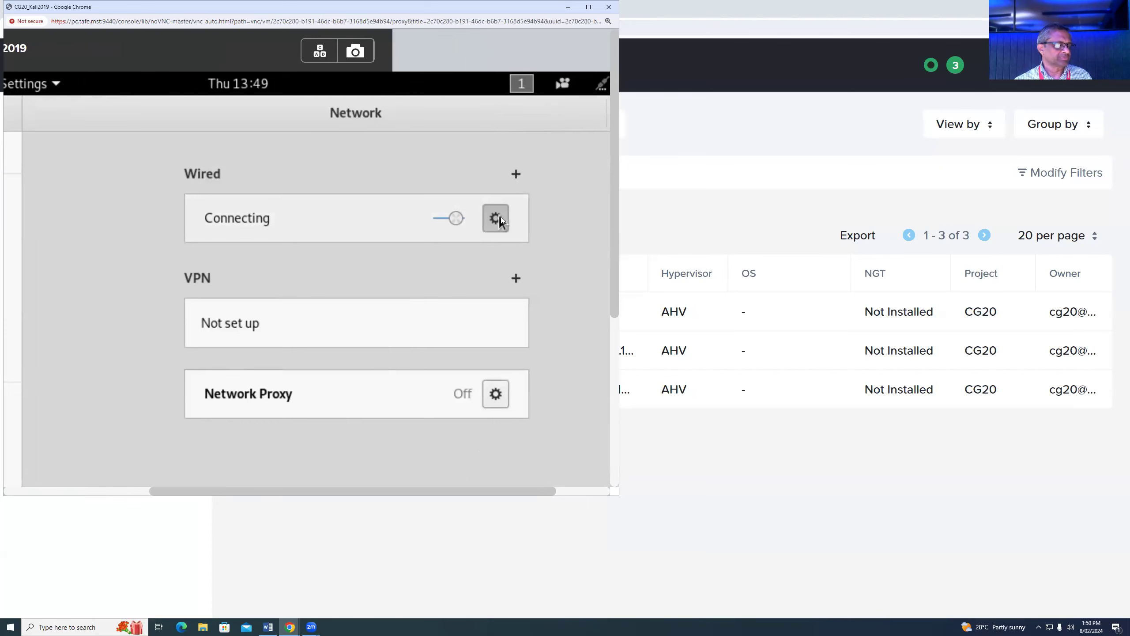
{"action": "left_click", "coordinate": [495, 218]}
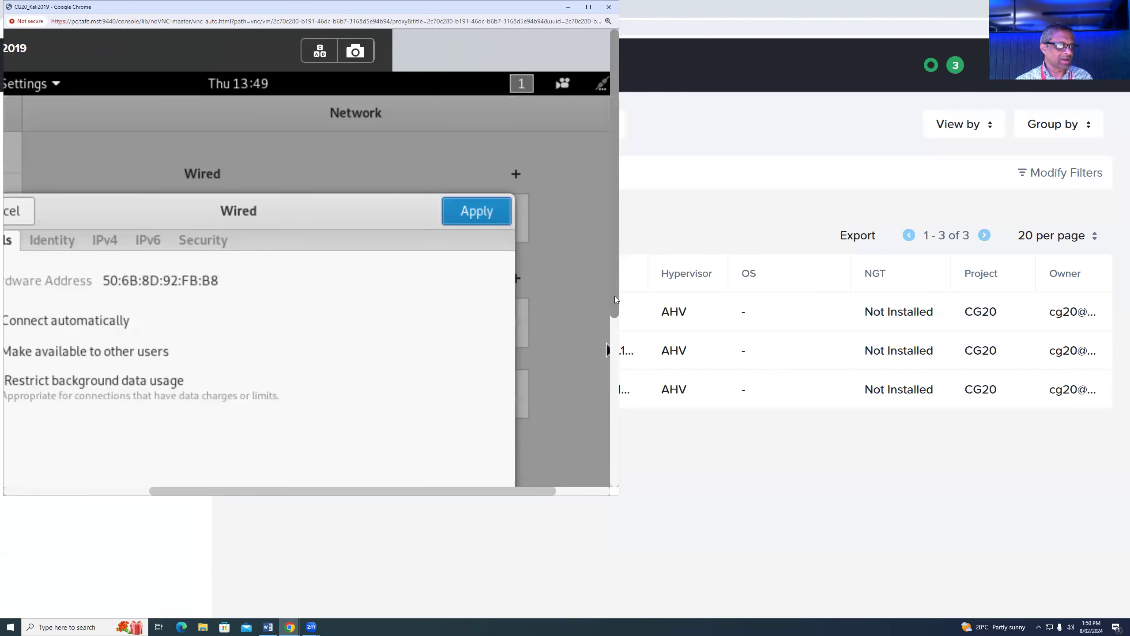
{"action": "left_click_drag", "start_coordinate": [615, 297], "coordinate": [616, 385]}
{"action": "left_click_drag", "start_coordinate": [476, 492], "coordinate": [348, 491]}
- Set IPv4 to Manual with address 10.1.1.3 and netmask 255.255.255.0, and apply
{"action": "left_click", "coordinate": [302, 100]}
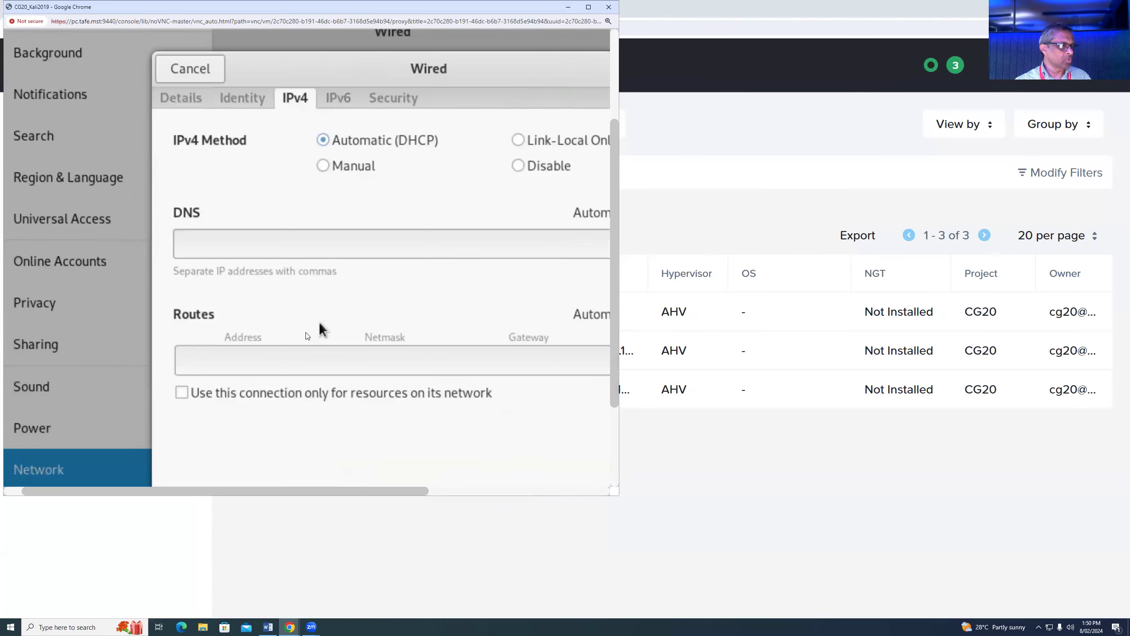
{"action": "left_click_drag", "start_coordinate": [611, 280], "coordinate": [619, 310]}
{"action": "left_click_drag", "start_coordinate": [325, 491], "coordinate": [380, 502]}
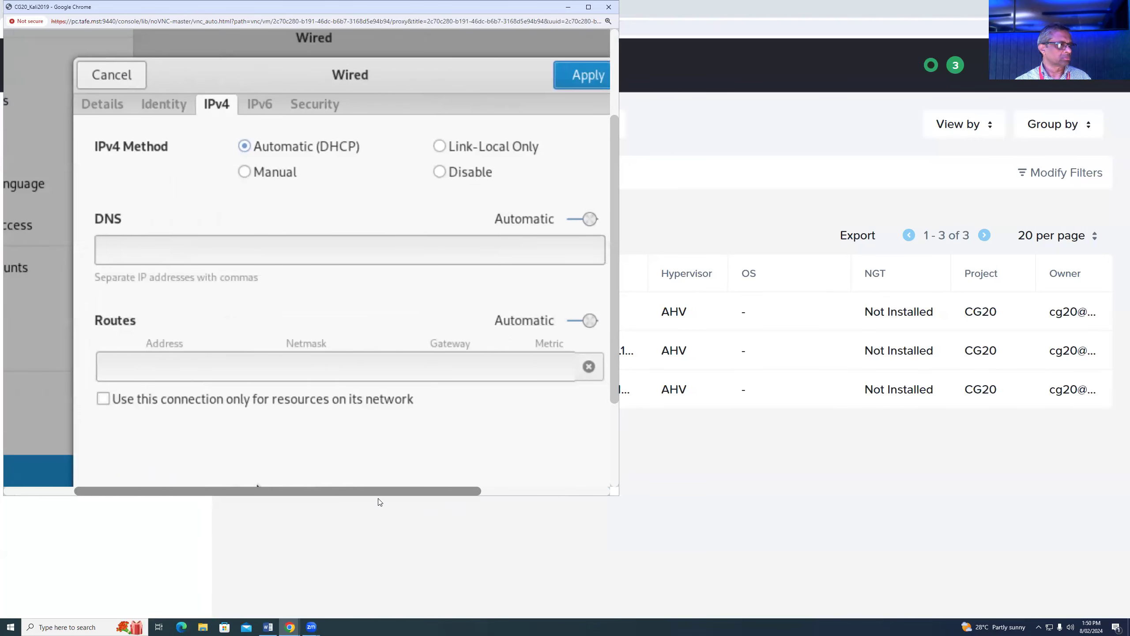
{"action": "left_click", "coordinate": [246, 177]}
{"action": "left_click", "coordinate": [174, 268]}
{"action": "type", "text": "10.1.1"}
{"action": "type", "text": ".2=3"}
{"action": "key", "text": "BackSpace"}
{"action": "key", "text": "BackSpace"}
{"action": "key", "text": "BackSpace"}
{"action": "type", "text": "3"}
{"action": "left_click", "coordinate": [332, 267]}
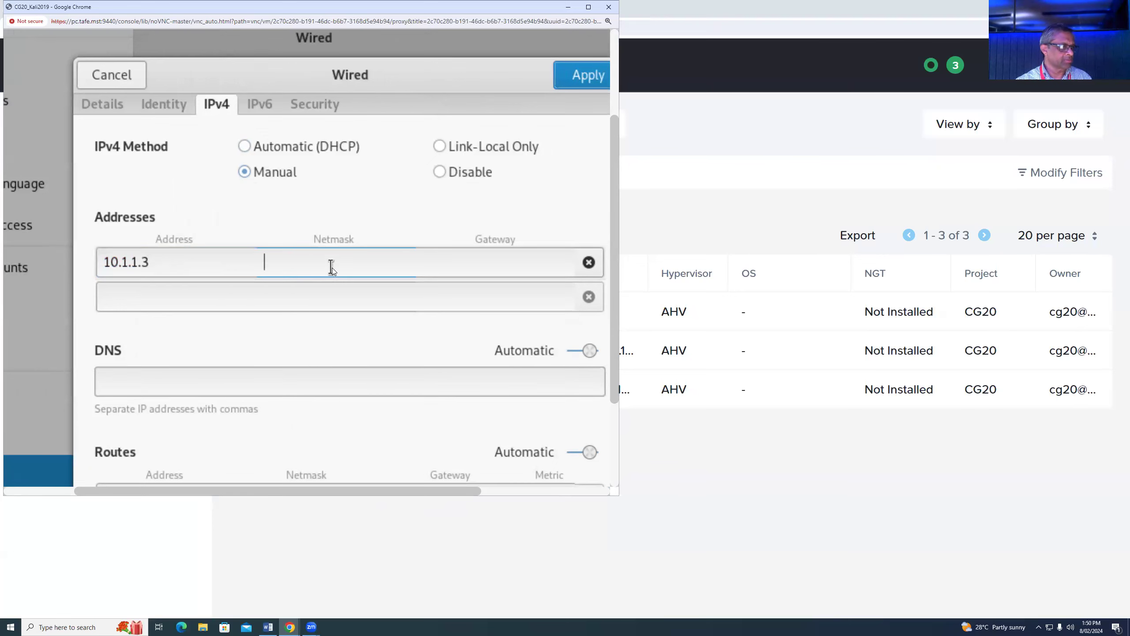
{"action": "type", "text": "255.255.255.0"}
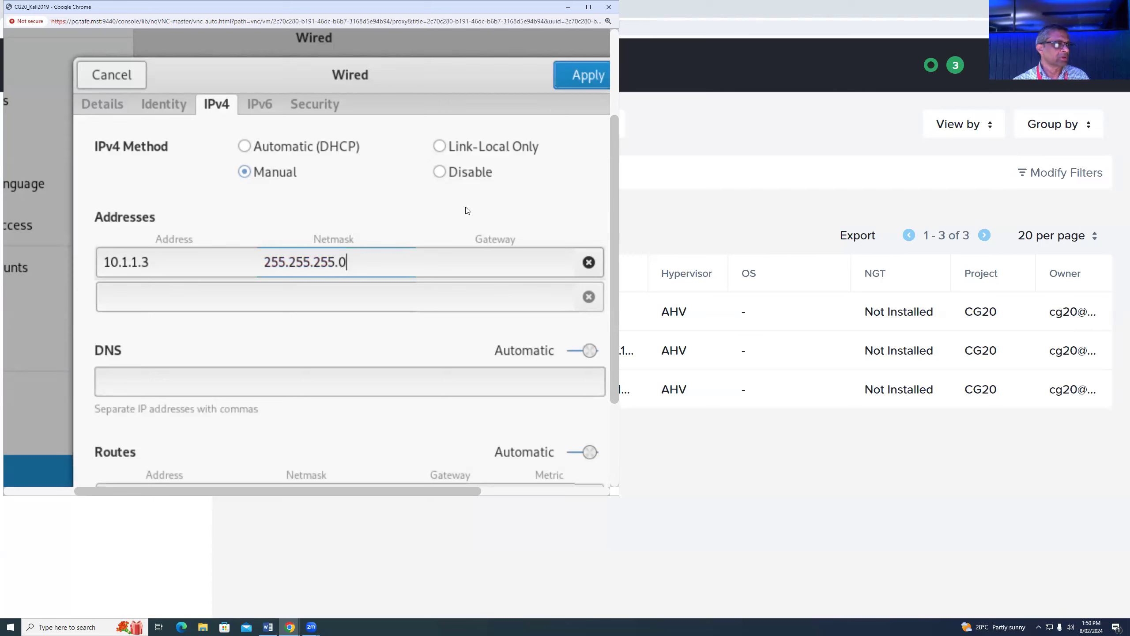
{"action": "left_click", "coordinate": [578, 76]}
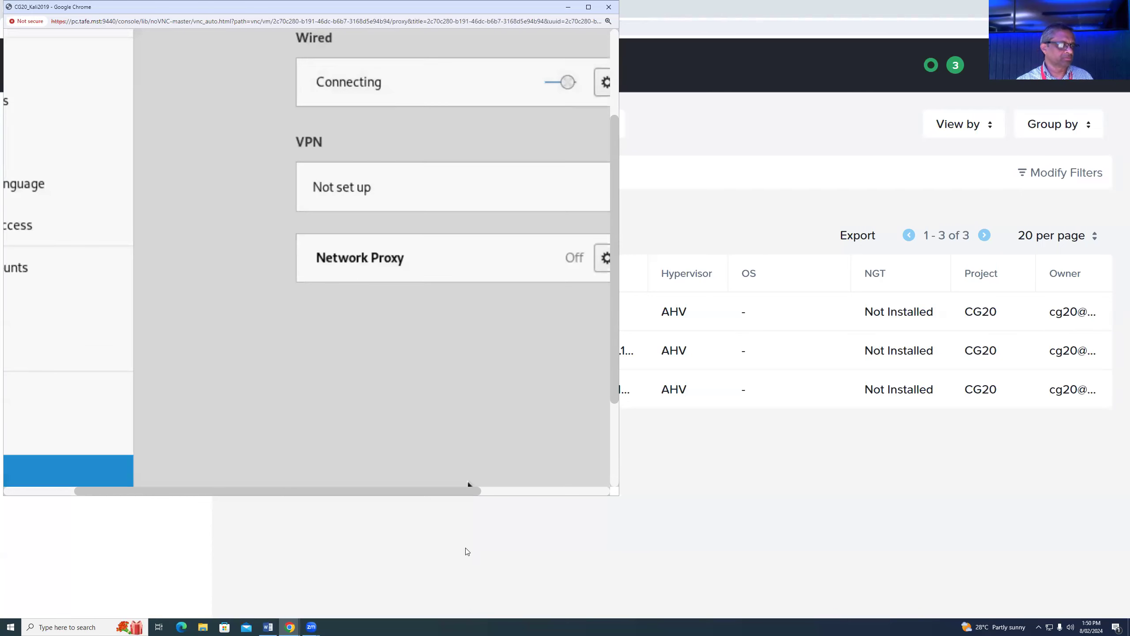
- Switch the Wired connection off and on until Connected, then close Network settings
{"action": "left_click_drag", "start_coordinate": [460, 491], "coordinate": [588, 490]}
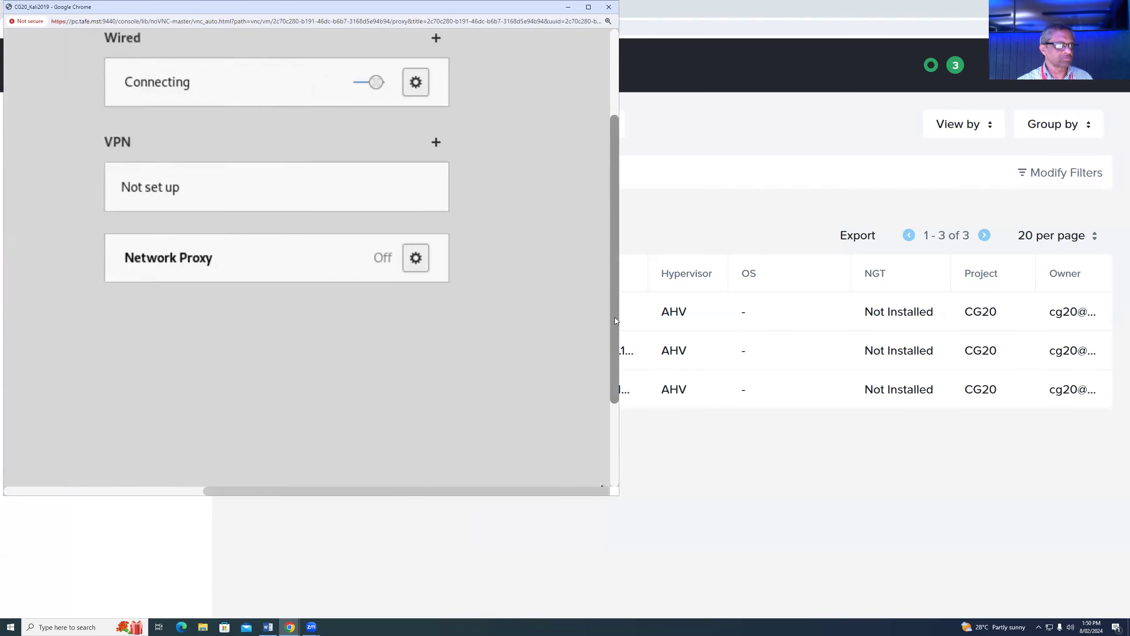
{"action": "left_click_drag", "start_coordinate": [614, 317], "coordinate": [612, 202]}
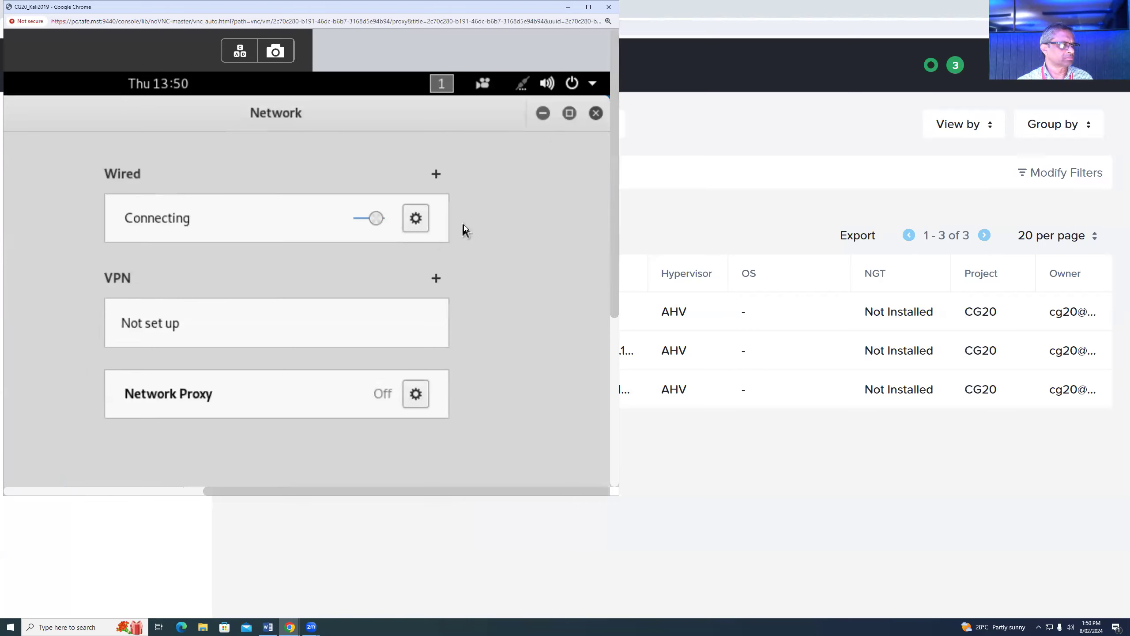
{"action": "left_click", "coordinate": [359, 219]}
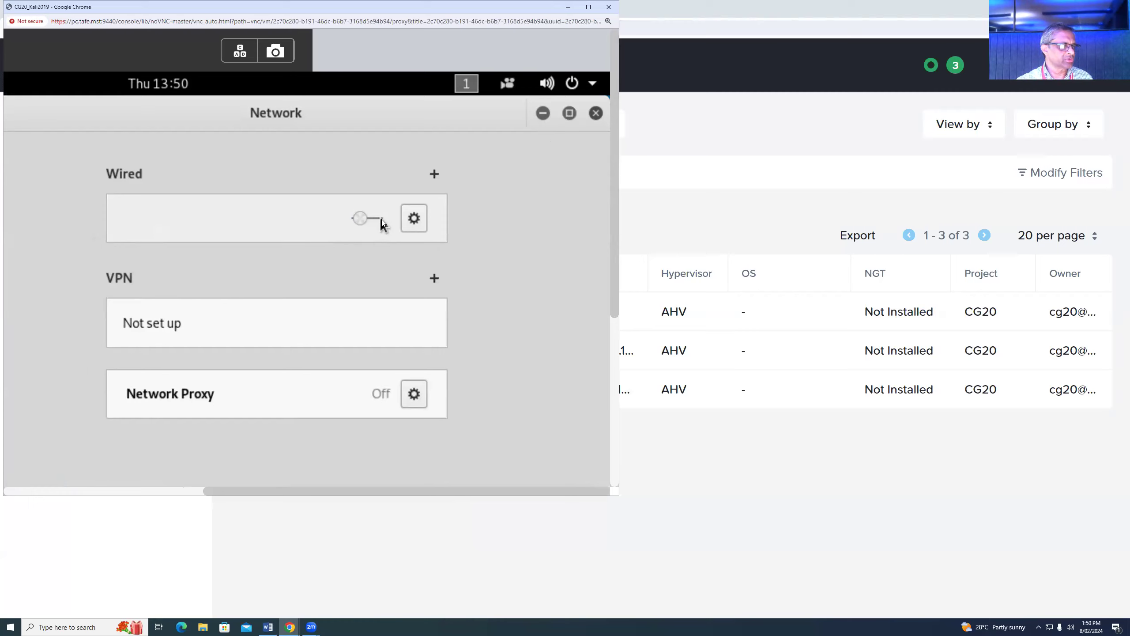
{"action": "left_click", "coordinate": [380, 219]}
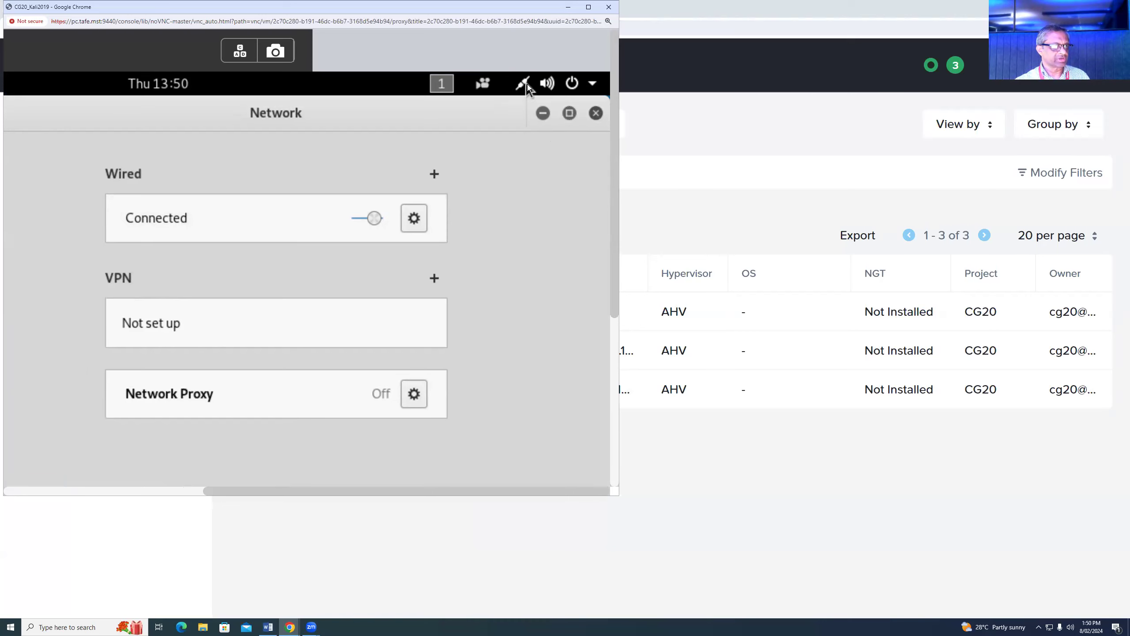
{"action": "left_click", "coordinate": [600, 117]}
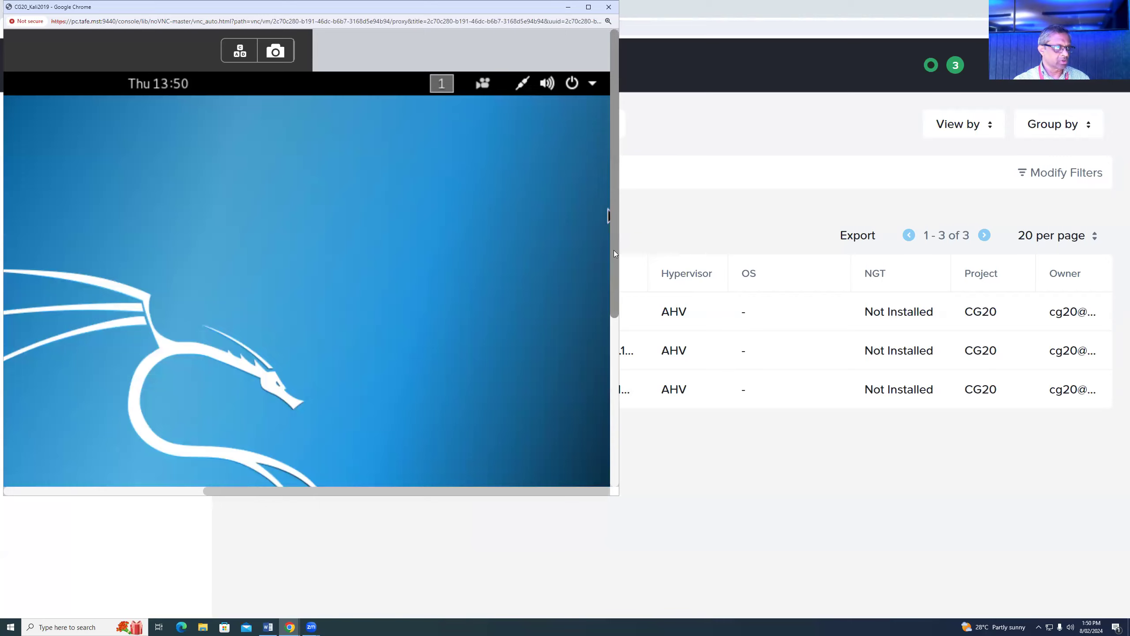
{"action": "left_click_drag", "start_coordinate": [613, 250], "coordinate": [566, 405]}
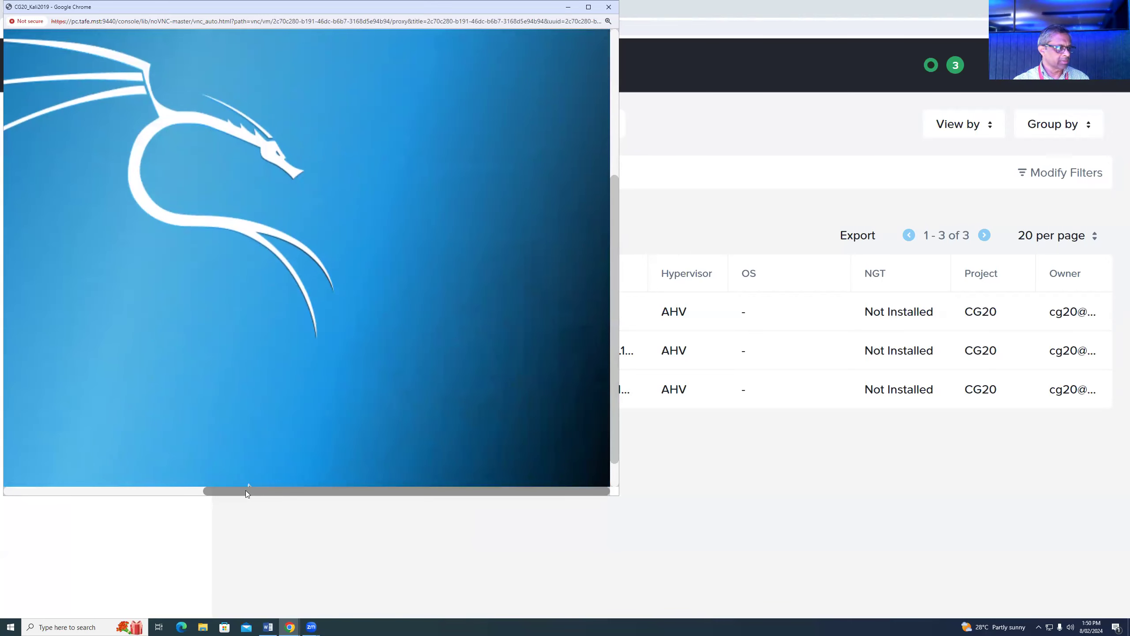
{"action": "left_click_drag", "start_coordinate": [245, 489], "coordinate": [27, 489]}
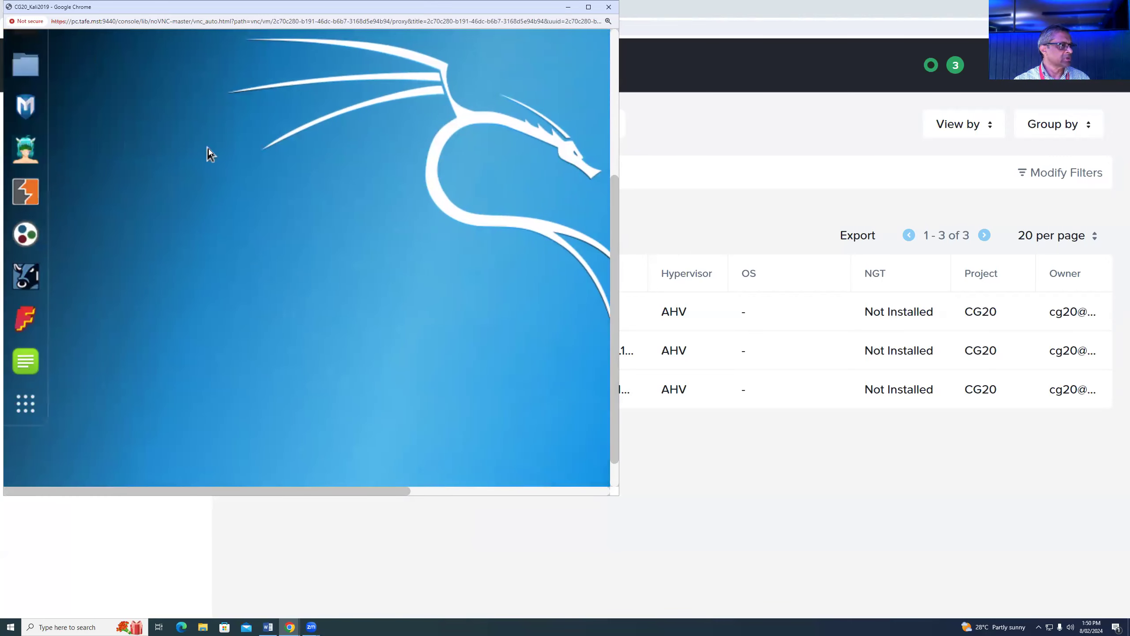
- Dismiss the desktop menu and browse the Kali app grid, including the 14-Services folder
{"action": "right_click", "coordinate": [208, 148]}
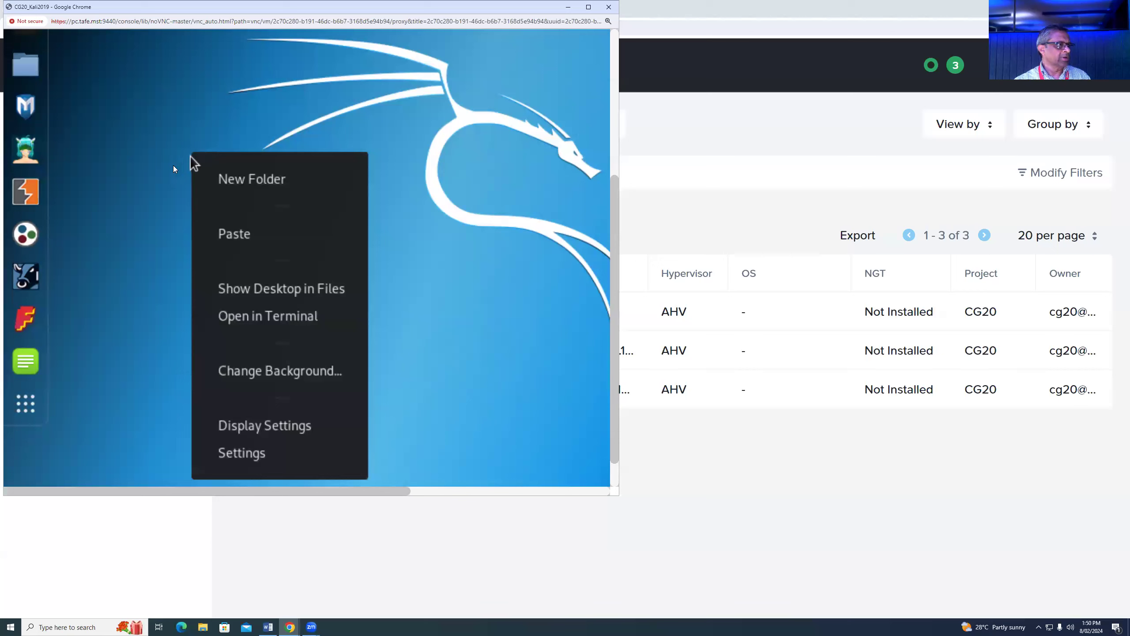
{"action": "left_click", "coordinate": [25, 403]}
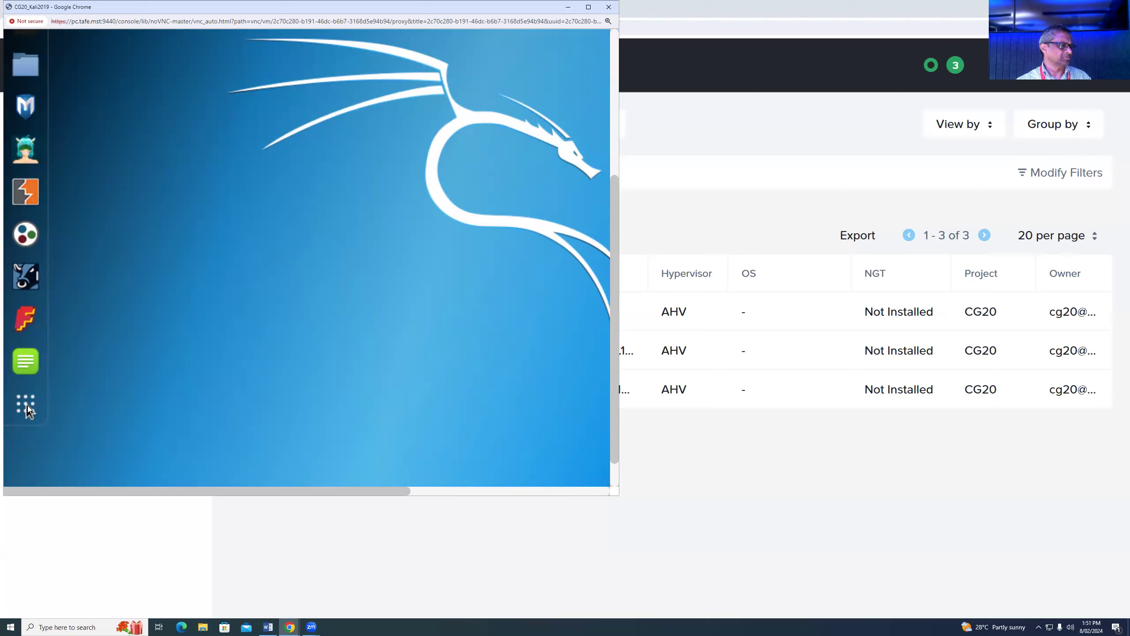
{"action": "left_click", "coordinate": [27, 405]}
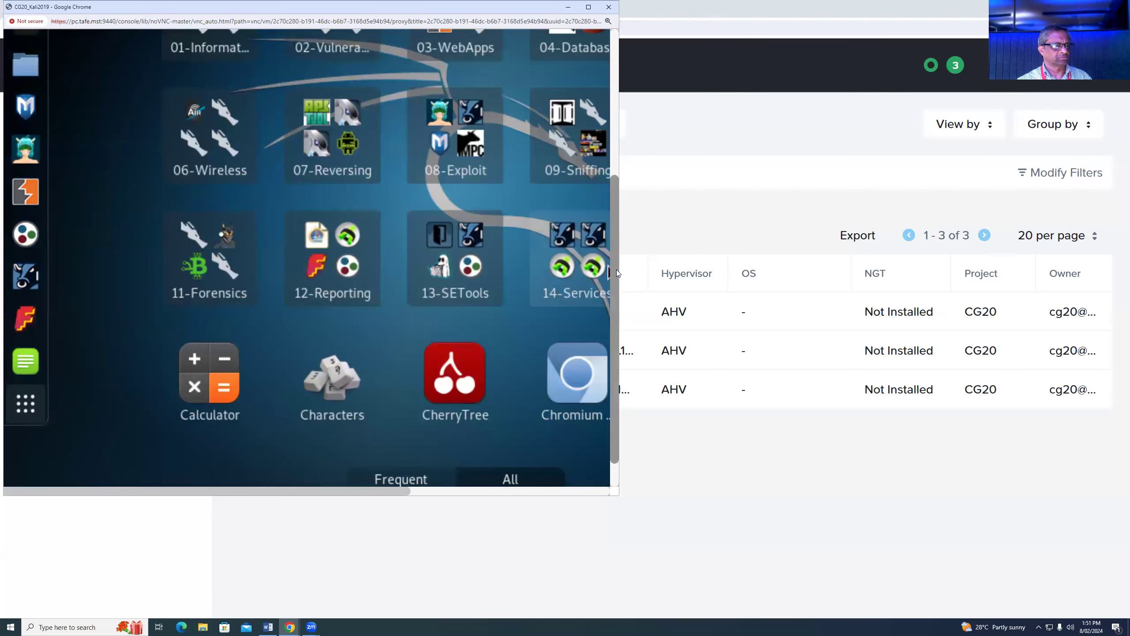
{"action": "mouse_move", "coordinate": [616, 188]}
{"action": "left_mouse_down"}
{"action": "mouse_move", "coordinate": [620, 152]}
{"action": "mouse_move", "coordinate": [623, 351]}
{"action": "mouse_move", "coordinate": [619, 191]}
{"action": "left_mouse_up"}
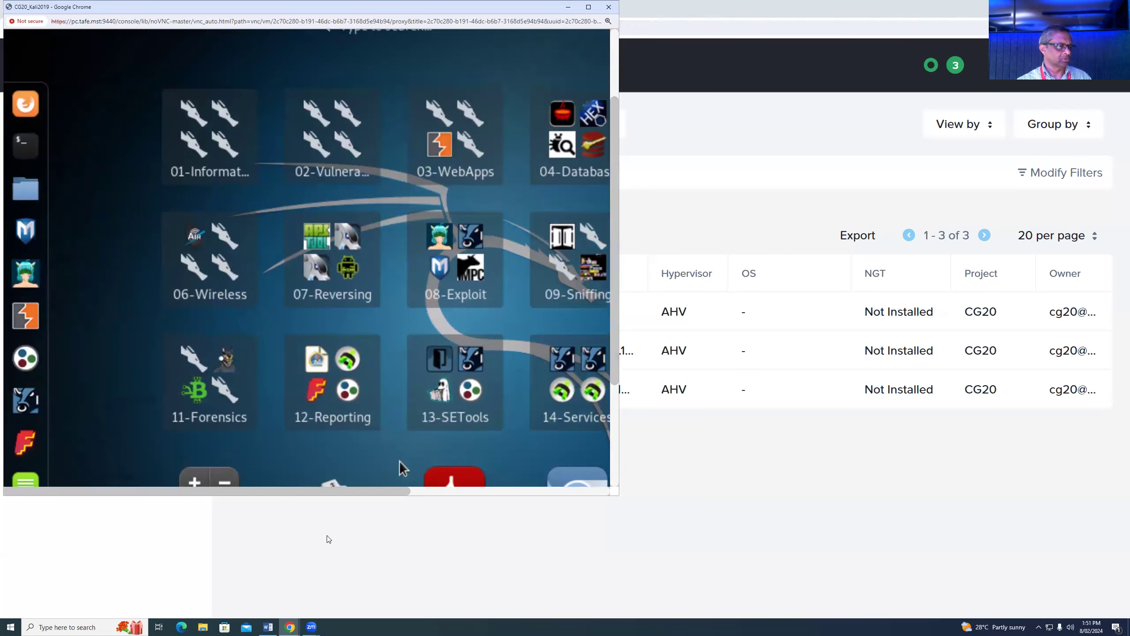
{"action": "left_click_drag", "start_coordinate": [335, 497], "coordinate": [465, 497]}
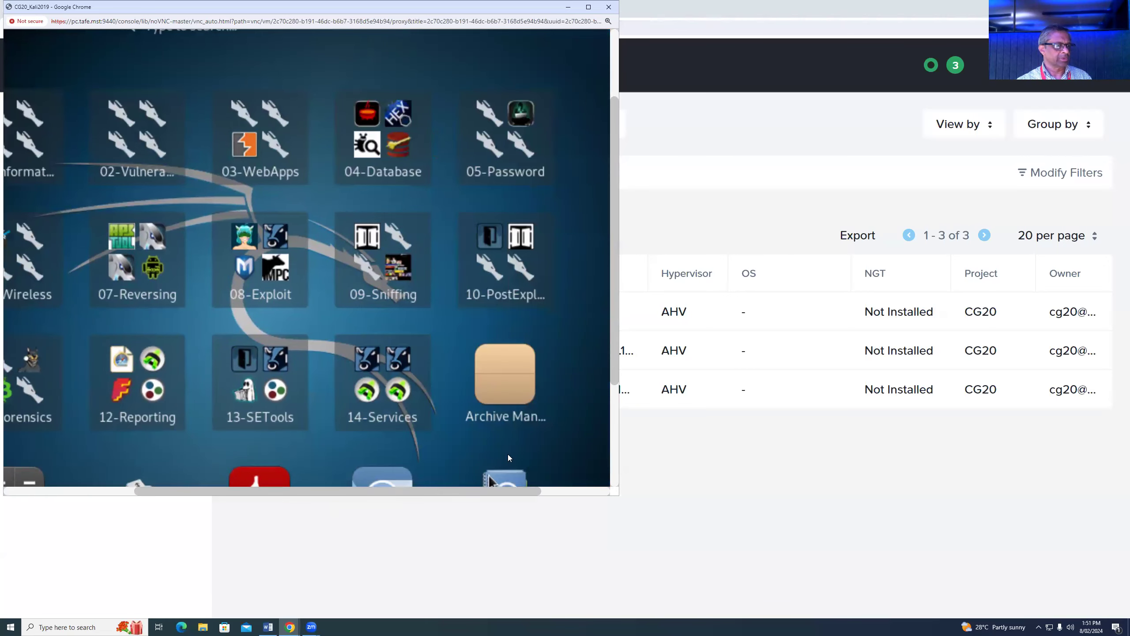
{"action": "left_click_drag", "start_coordinate": [618, 335], "coordinate": [612, 448]}
{"action": "left_click_drag", "start_coordinate": [398, 493], "coordinate": [301, 498]}
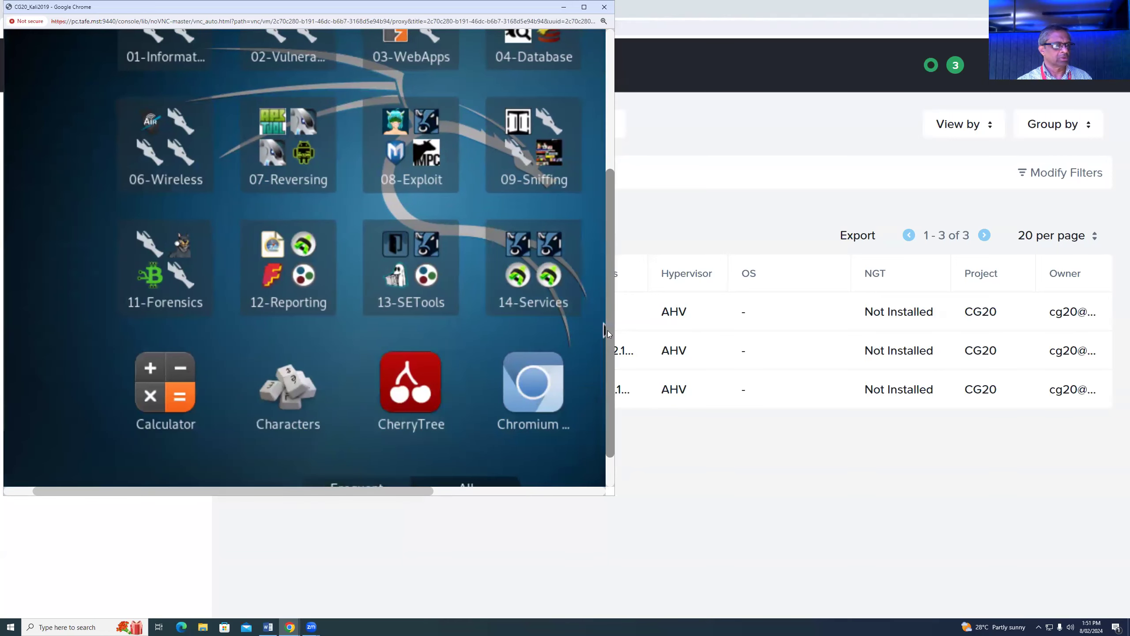
{"action": "left_click_drag", "start_coordinate": [612, 334], "coordinate": [617, 288]}
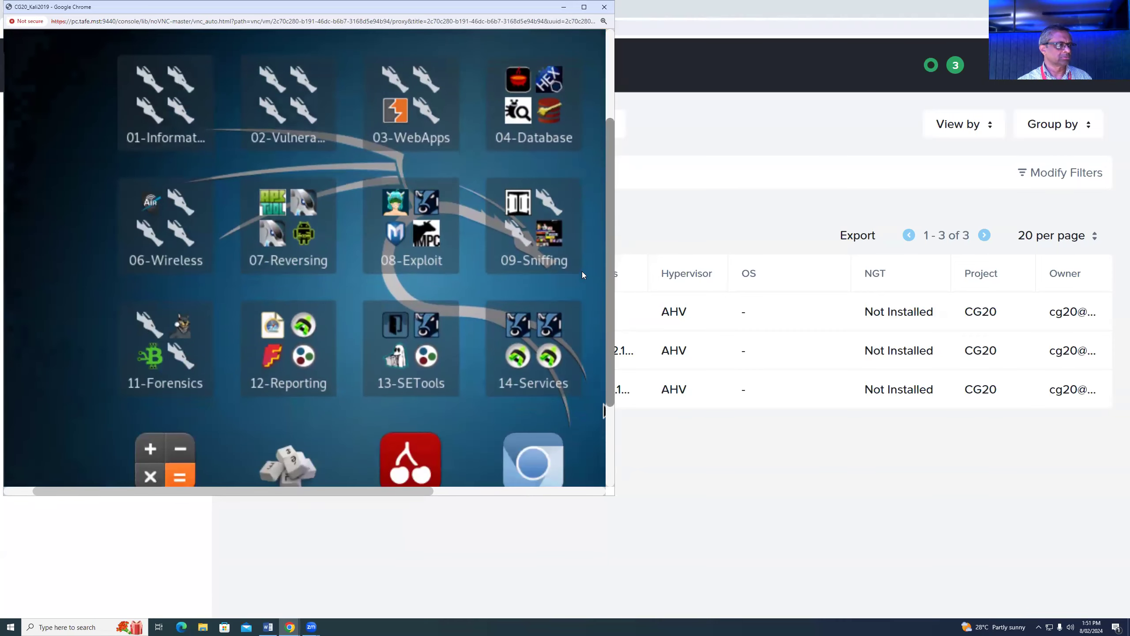
{"action": "left_click", "coordinate": [532, 368]}
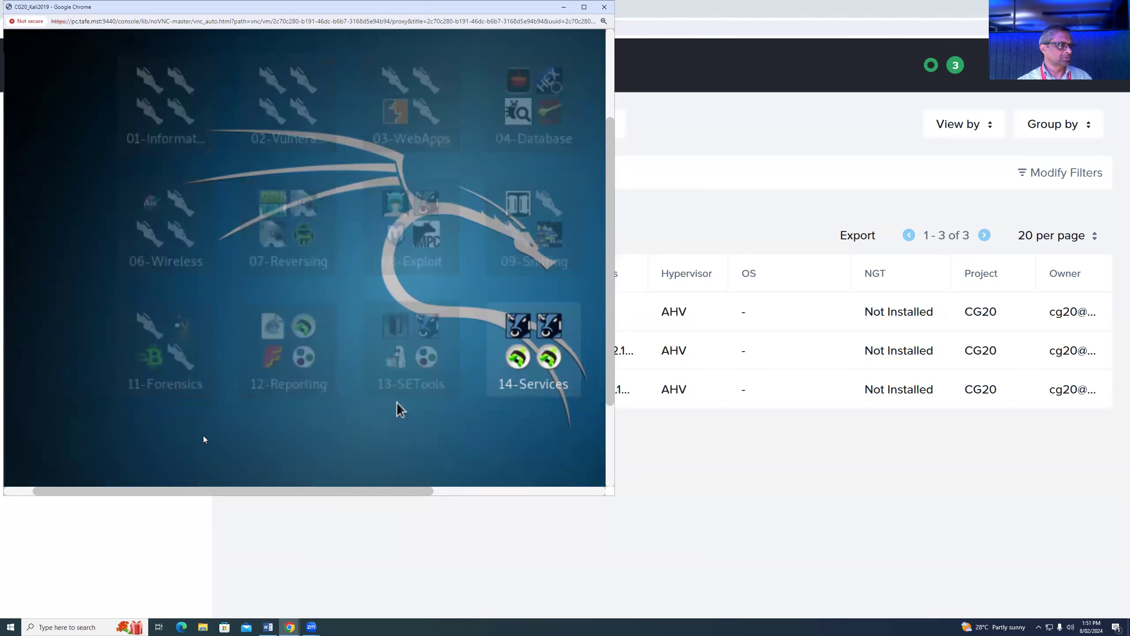
{"action": "left_click_drag", "start_coordinate": [612, 334], "coordinate": [616, 192]}
{"action": "scroll", "coordinate": [617, 195], "scroll_direction": "up", "scroll_amount": 5}
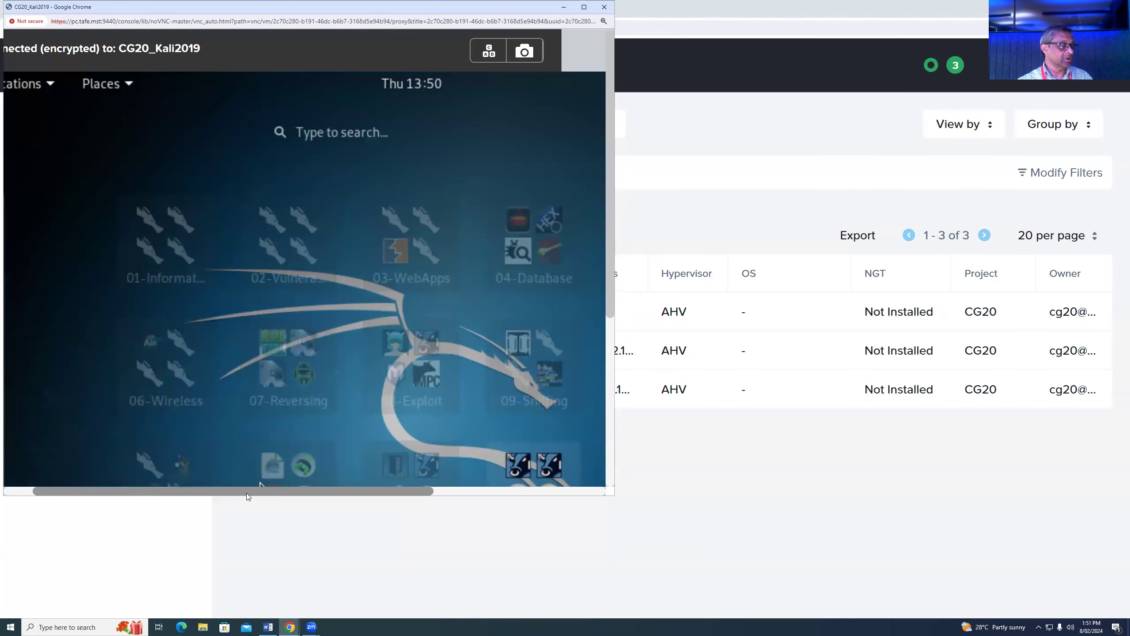
{"action": "left_click_drag", "start_coordinate": [247, 492], "coordinate": [50, 490]}
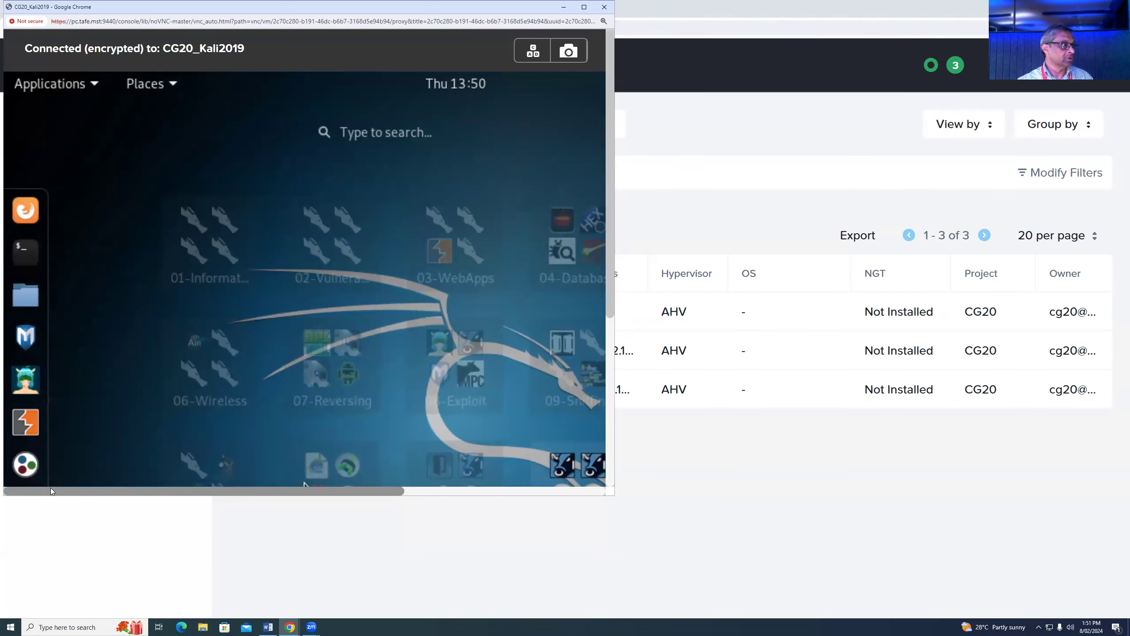
- Open a root terminal and ping 10.1.1.1, stopping it with Ctrl+C
{"action": "left_click", "coordinate": [26, 251]}
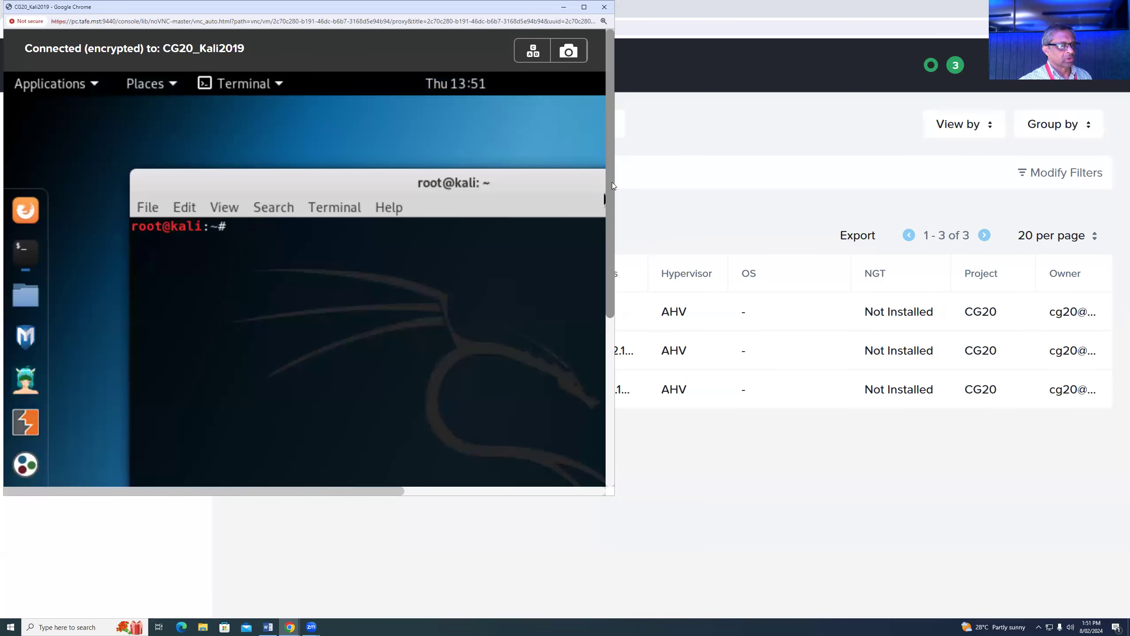
{"action": "type", "text": "ping 10.1.1.1"}
{"action": "key", "text": "Return"}
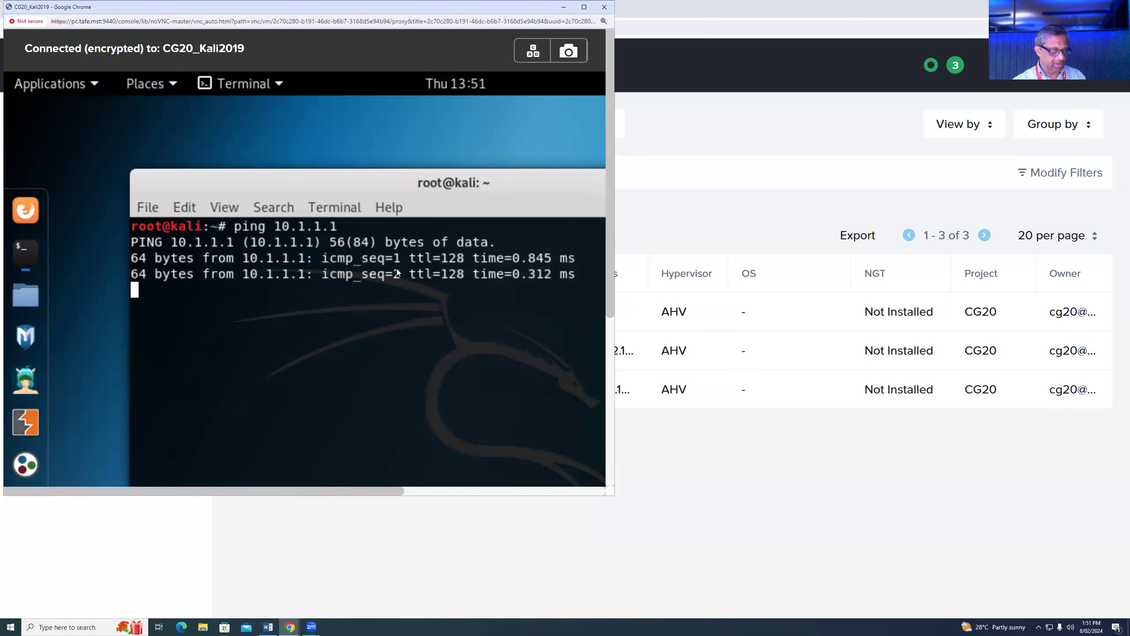
{"action": "key", "text": "ctrl+c"}
- Ping 10.1.1.2, stop it, and move the console window aside to reveal the VMs list
{"action": "key", "text": "Up"}
{"action": "key", "text": "BackSpace"}
{"action": "type", "text": "2"}
{"action": "key", "text": "Return"}
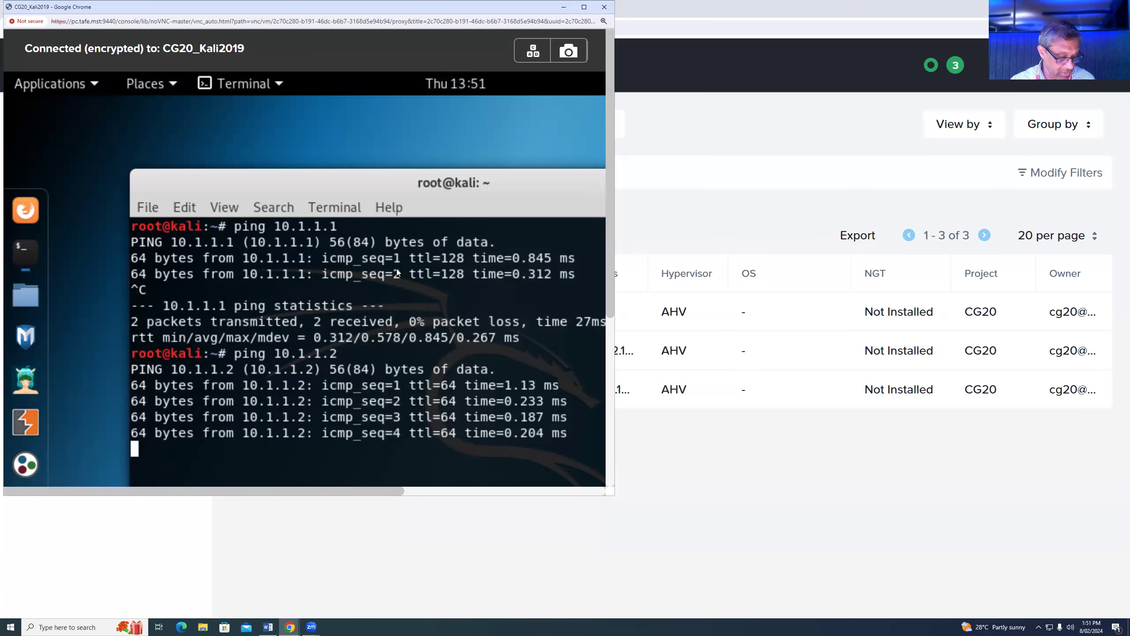
{"action": "key", "text": "ctrl+c"}
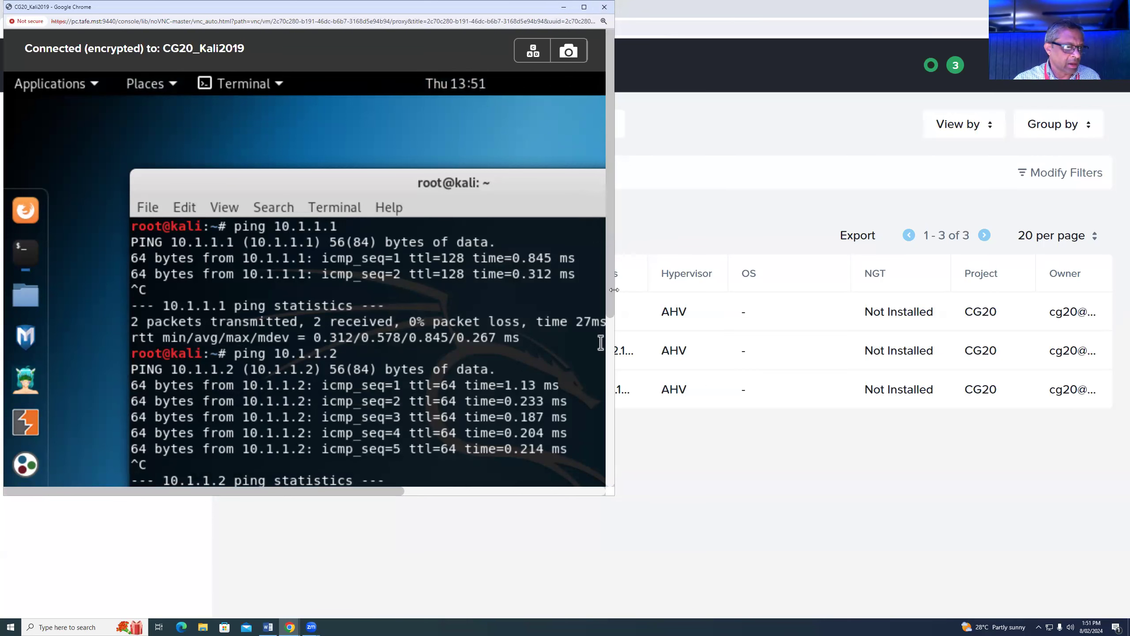
{"action": "left_click_drag", "start_coordinate": [609, 294], "coordinate": [610, 401]}
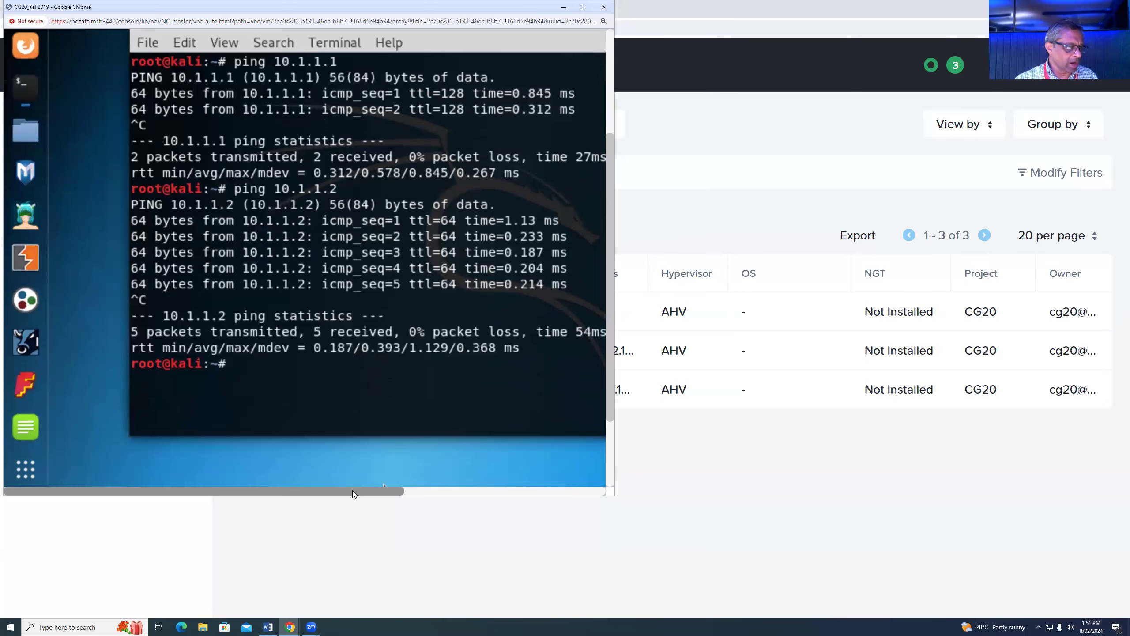
{"action": "left_click_drag", "start_coordinate": [353, 490], "coordinate": [365, 492]}
{"action": "left_click_drag", "start_coordinate": [447, 498], "coordinate": [598, 491]}
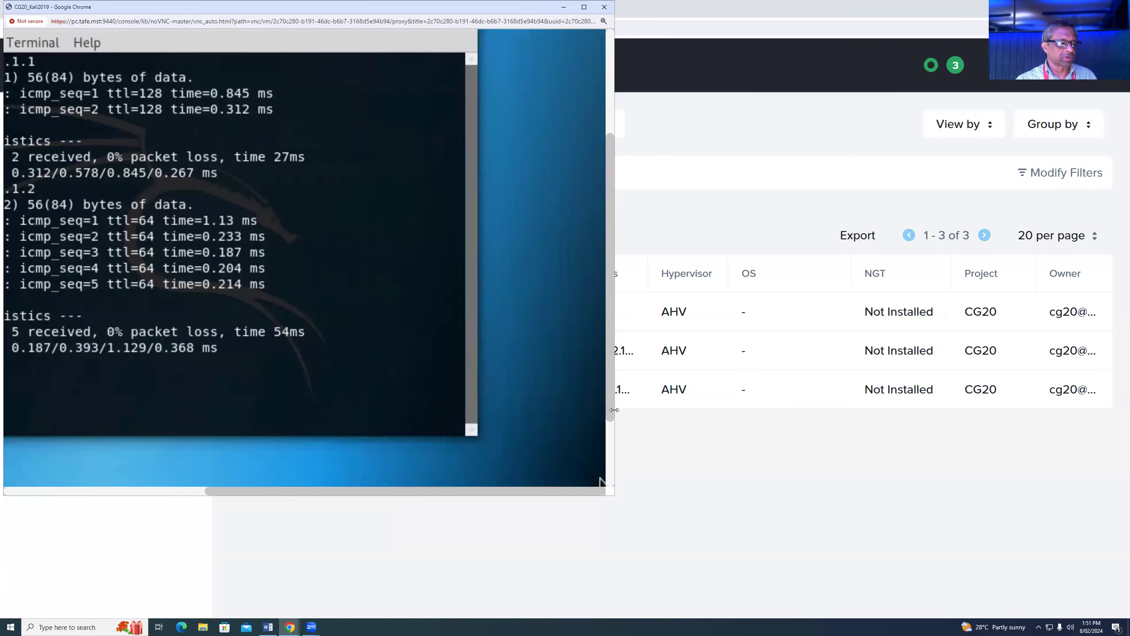
{"action": "left_click_drag", "start_coordinate": [613, 373], "coordinate": [609, 447]}
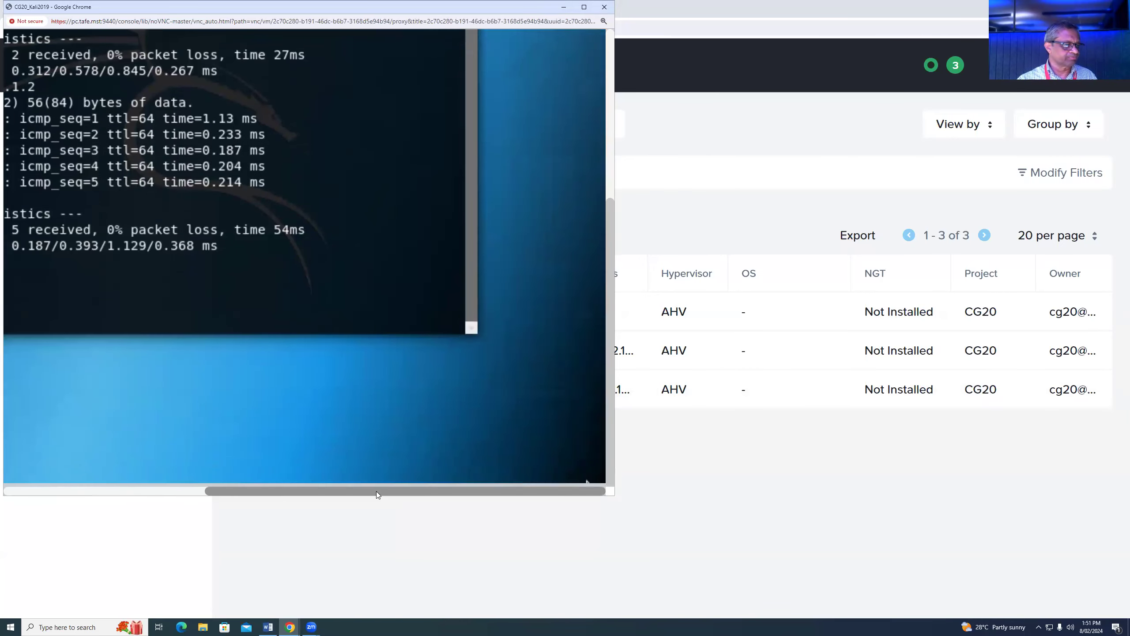
{"action": "left_click_drag", "start_coordinate": [376, 491], "coordinate": [290, 491]}
{"action": "left_click_drag", "start_coordinate": [159, 511], "coordinate": [43, 510]}
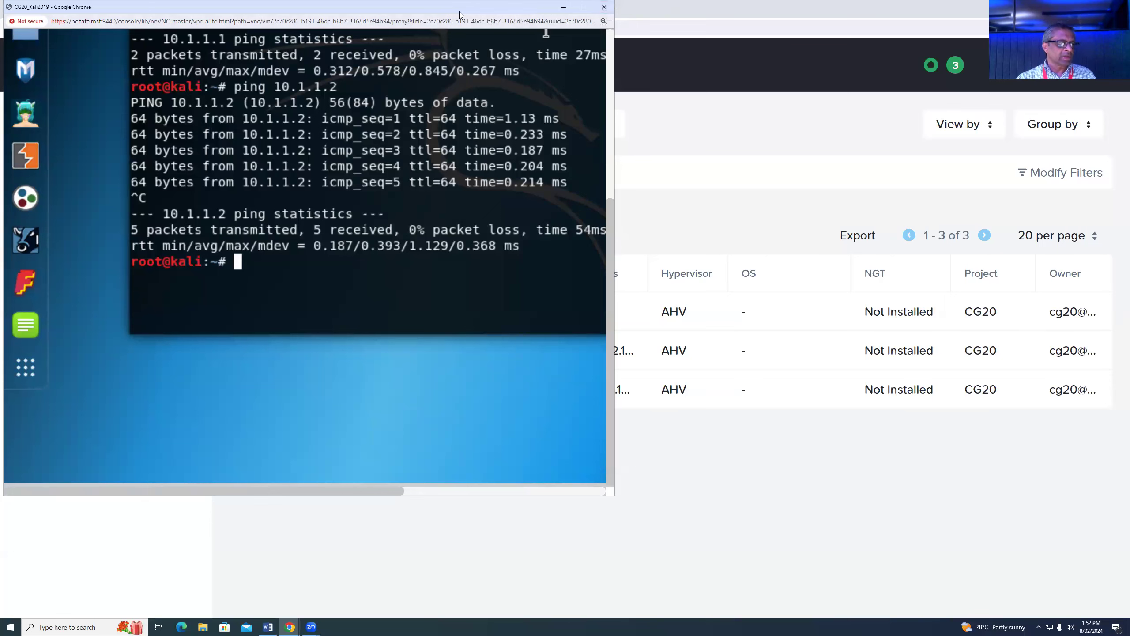
{"action": "left_click_drag", "start_coordinate": [459, 12], "coordinate": [862, 81]}
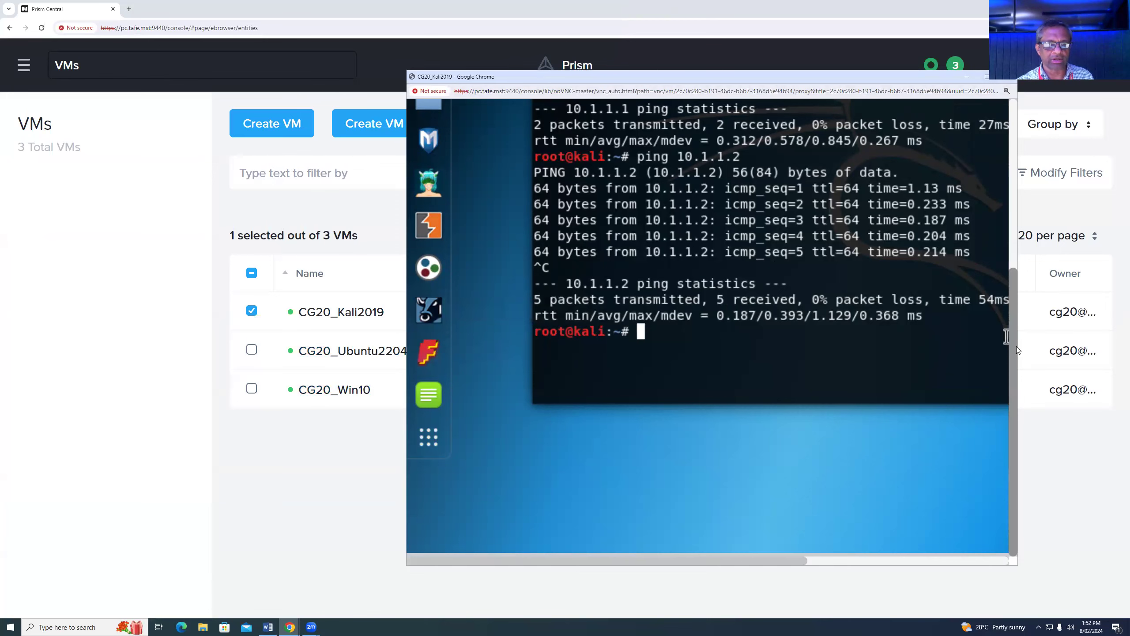
- Scroll the ping output, then close the Kali console to see CG20_Kali2019 at 10.1.1.3
{"action": "left_click_drag", "start_coordinate": [1011, 339], "coordinate": [1010, 184]}
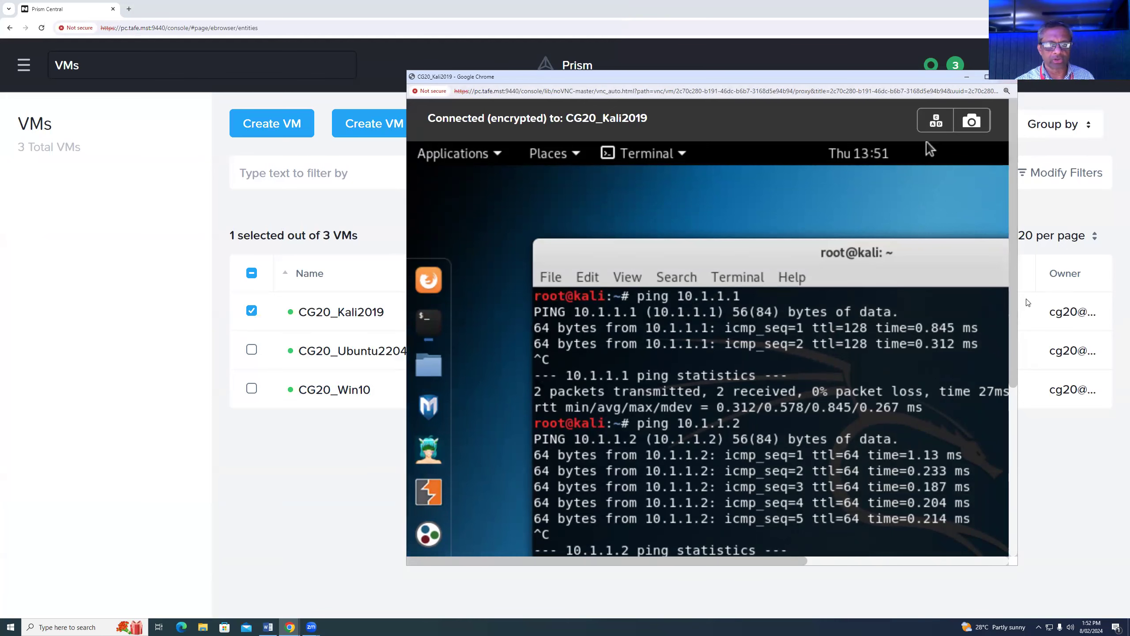
{"action": "left_click_drag", "start_coordinate": [1017, 365], "coordinate": [1017, 508]}
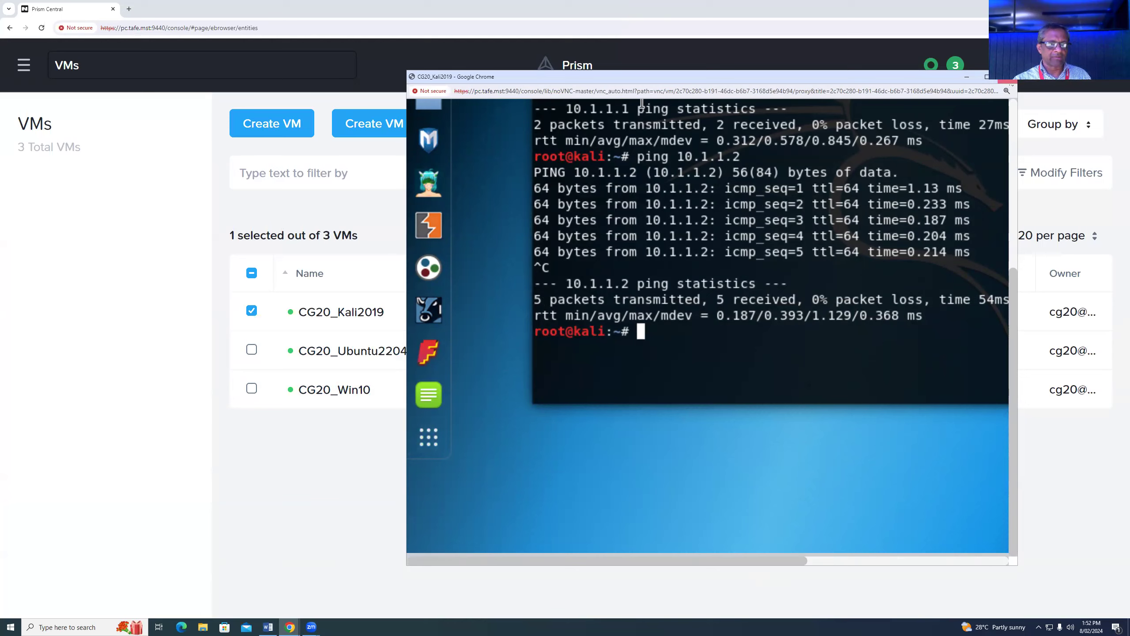
{"action": "left_click", "coordinate": [1007, 78]}
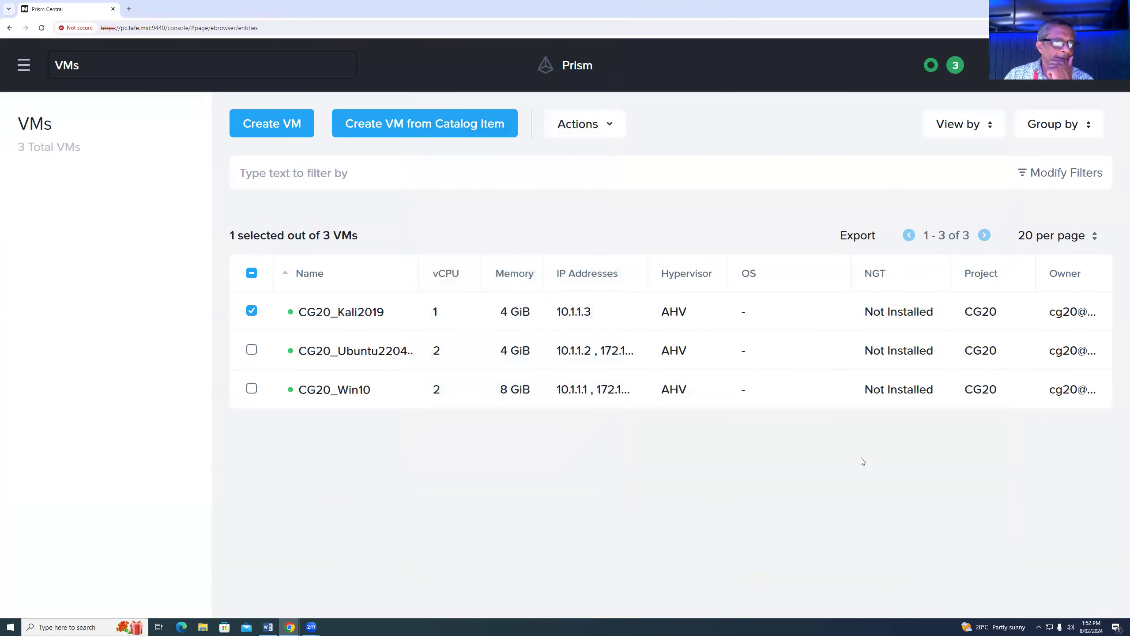